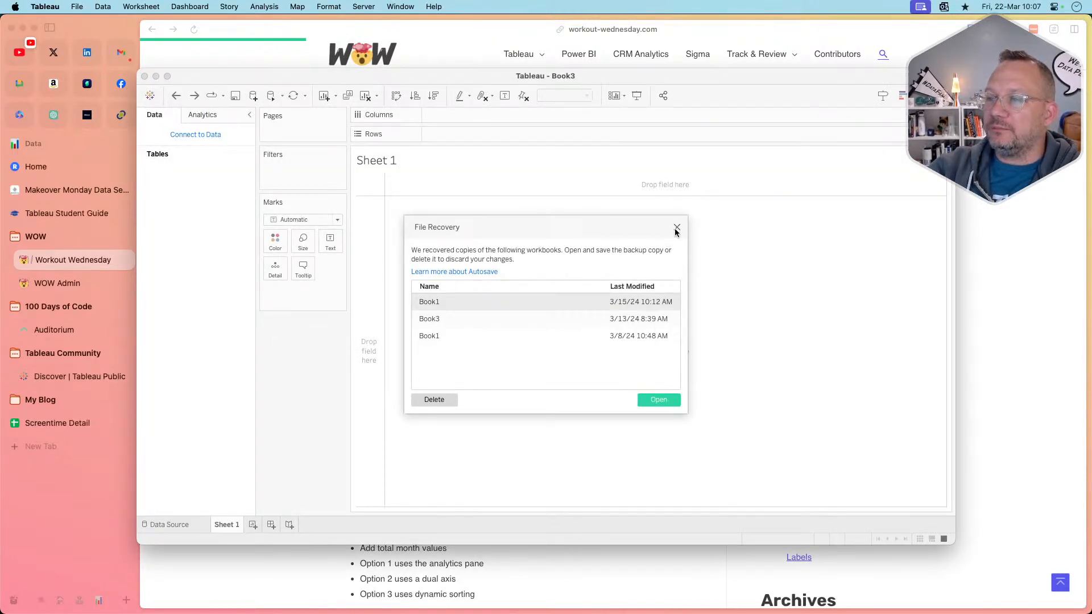
# - Dismiss the file recovery list and review the Playing With Stacks challenge description and chart on the Workout Wednesday page in the browser
pyautogui.click(676, 228)
pyautogui.click(320, 41)
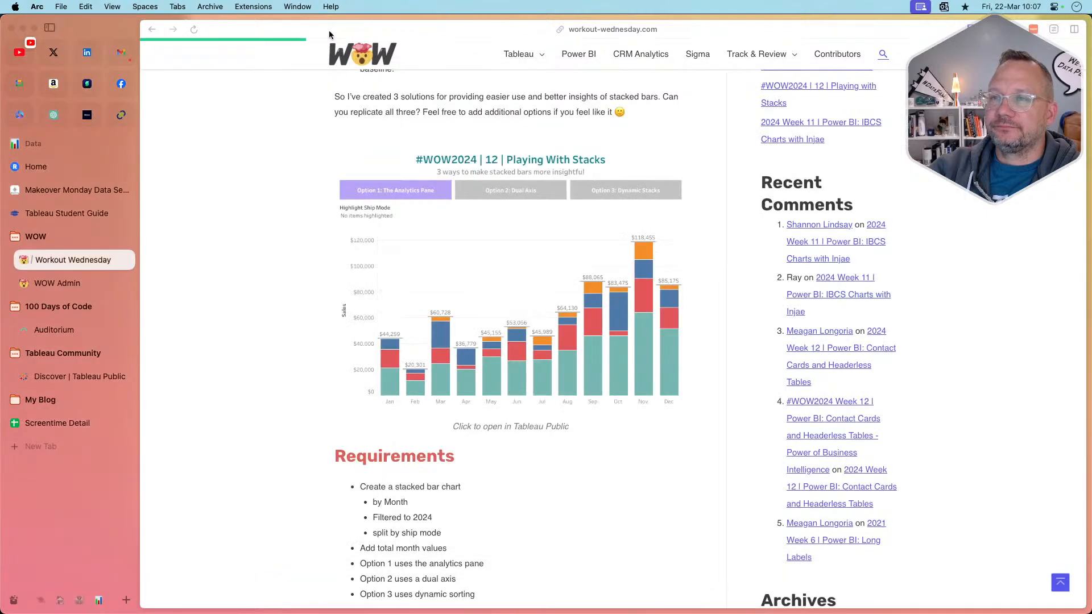
pyautogui.scroll(3, 329, 232)
pyautogui.scroll(-2, 329, 232)
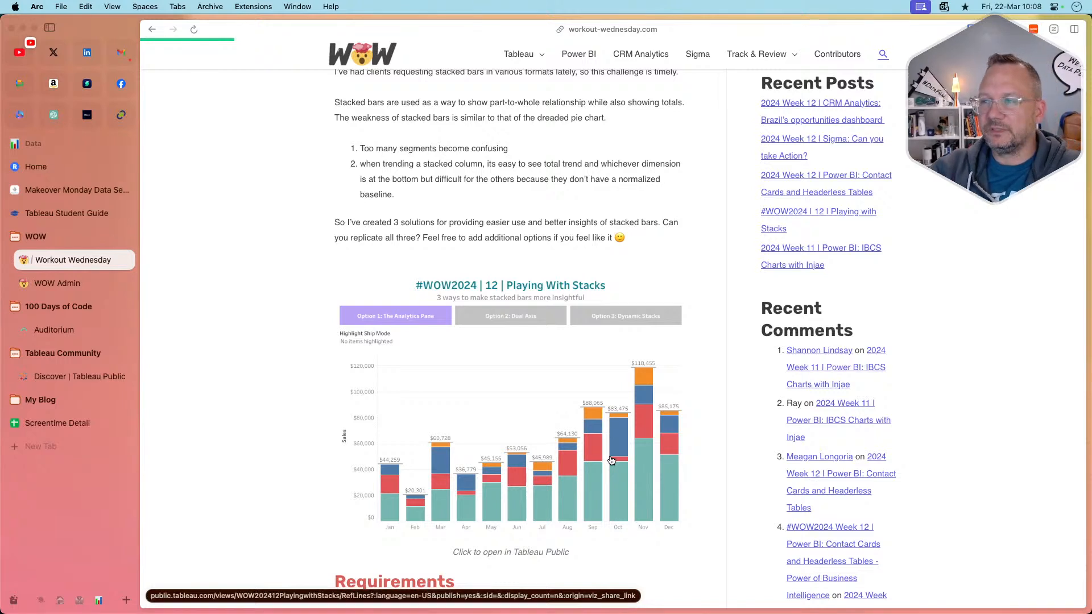
# - Collapse the 100 Days of Code and Tableau Community folders in the browser's sidebar
pyautogui.click(73, 307)
pyautogui.click(83, 308)
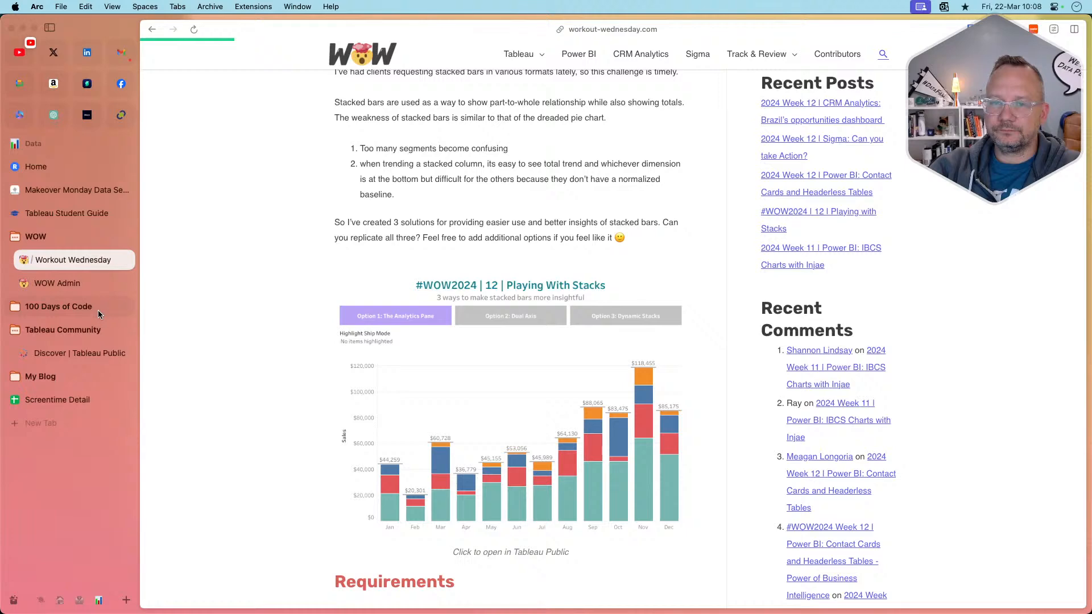
pyautogui.click(77, 330)
pyautogui.click(76, 330)
# - Switch to Tableau and connect the workbook to the saved data source Sample - Superstore
pyautogui.press('super+Tab')
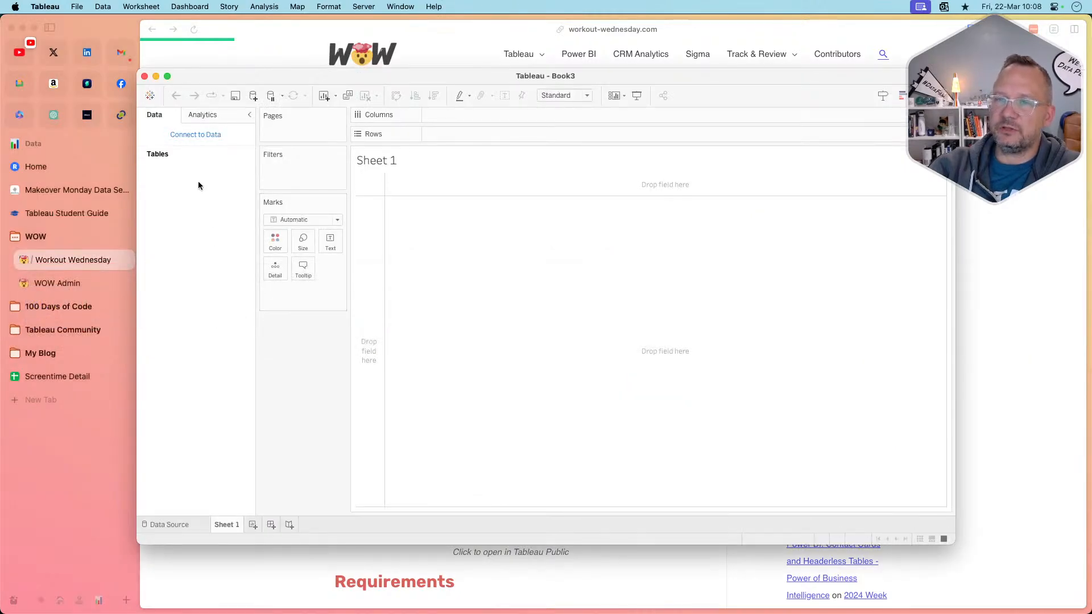
pyautogui.click(195, 136)
pyautogui.click(308, 405)
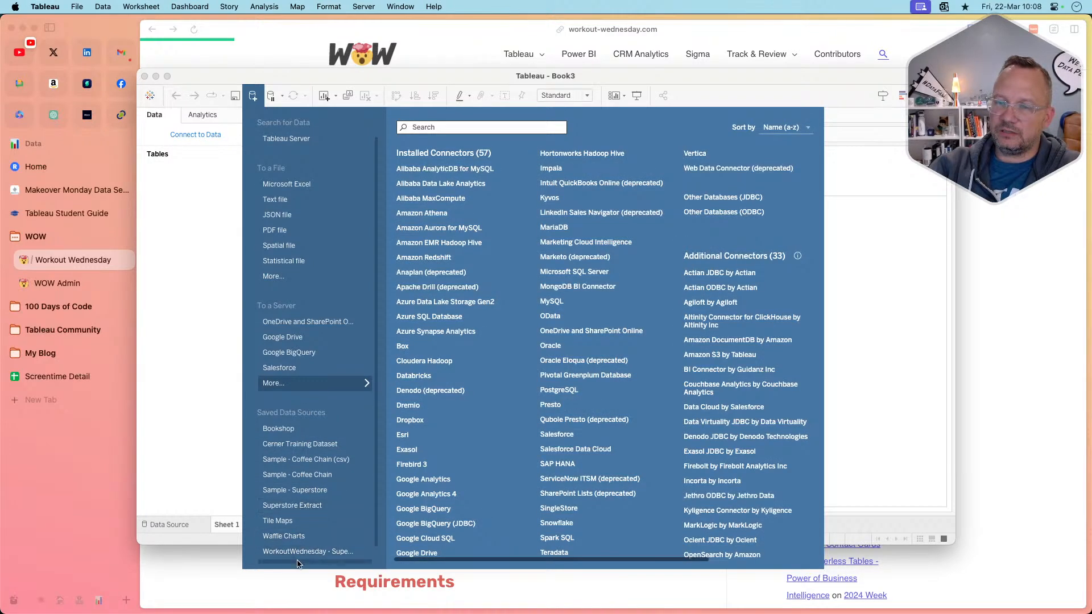
pyautogui.click(297, 493)
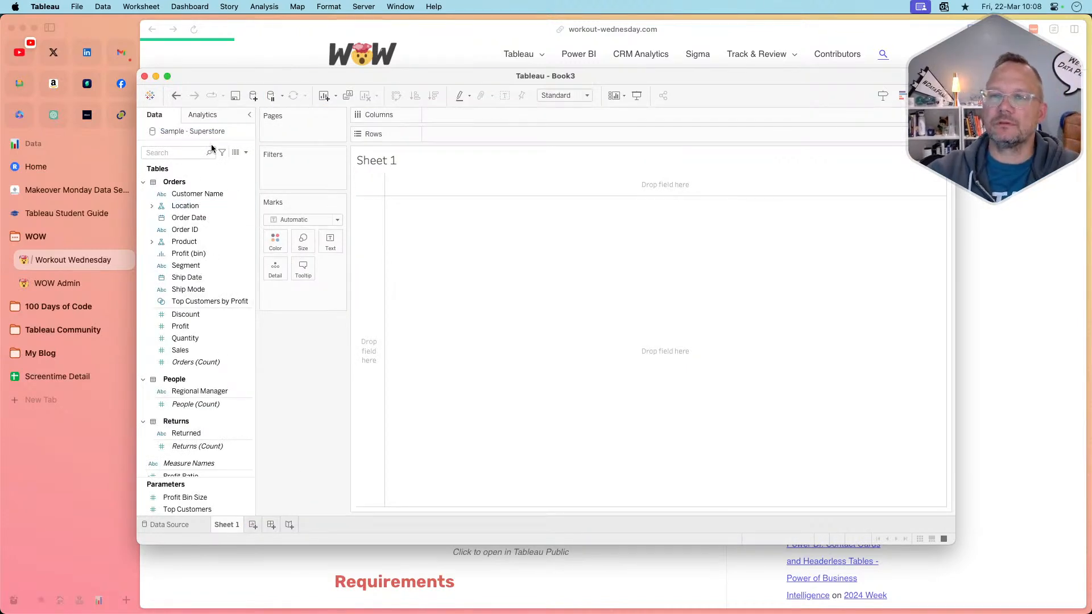
pyautogui.rightClick(188, 132)
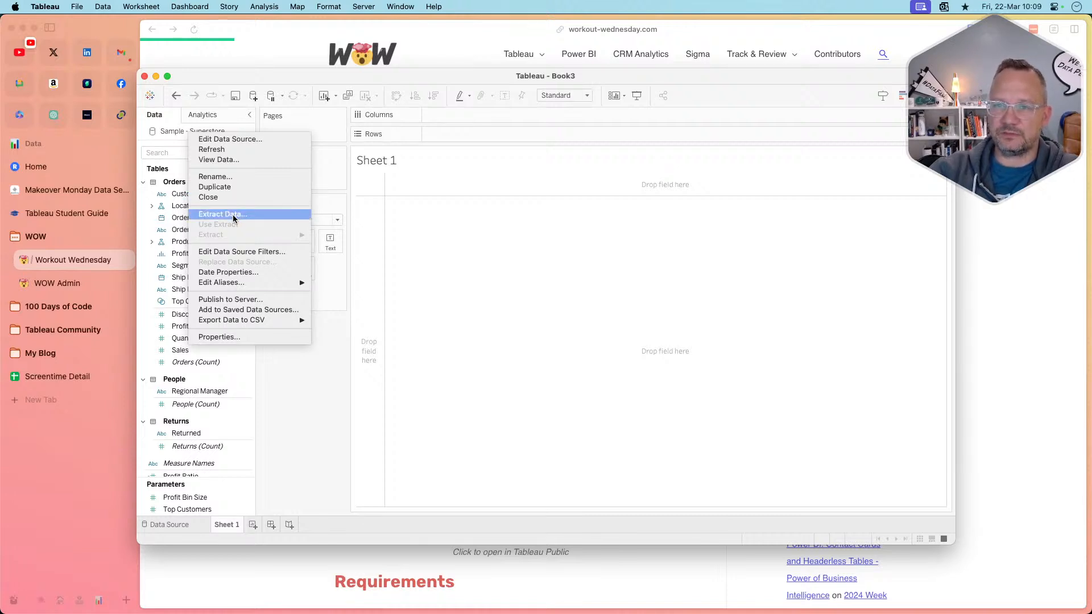
pyautogui.click(233, 215)
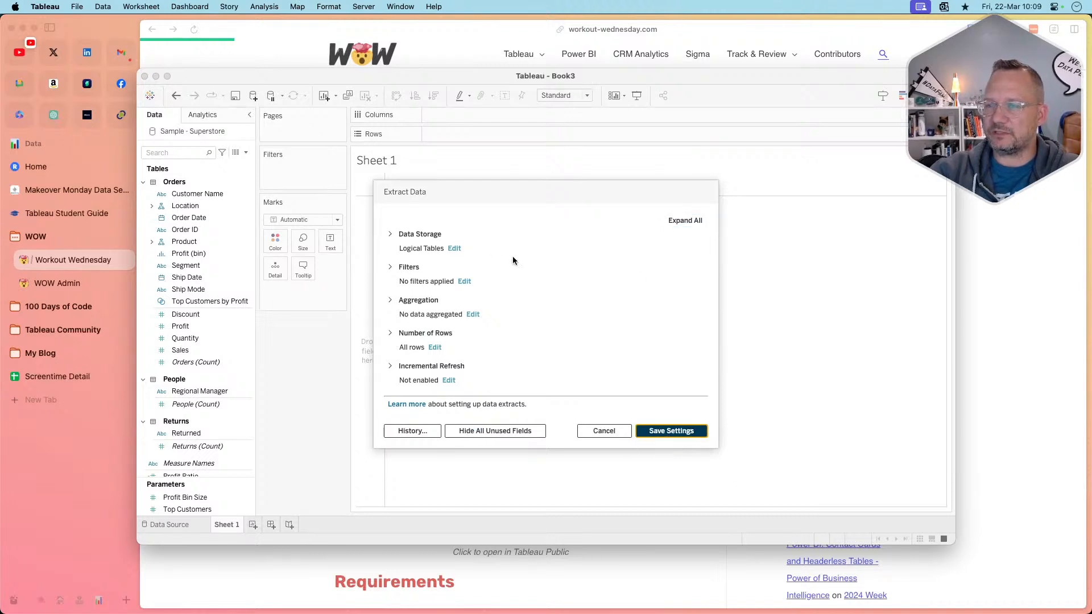
pyautogui.press('Return')
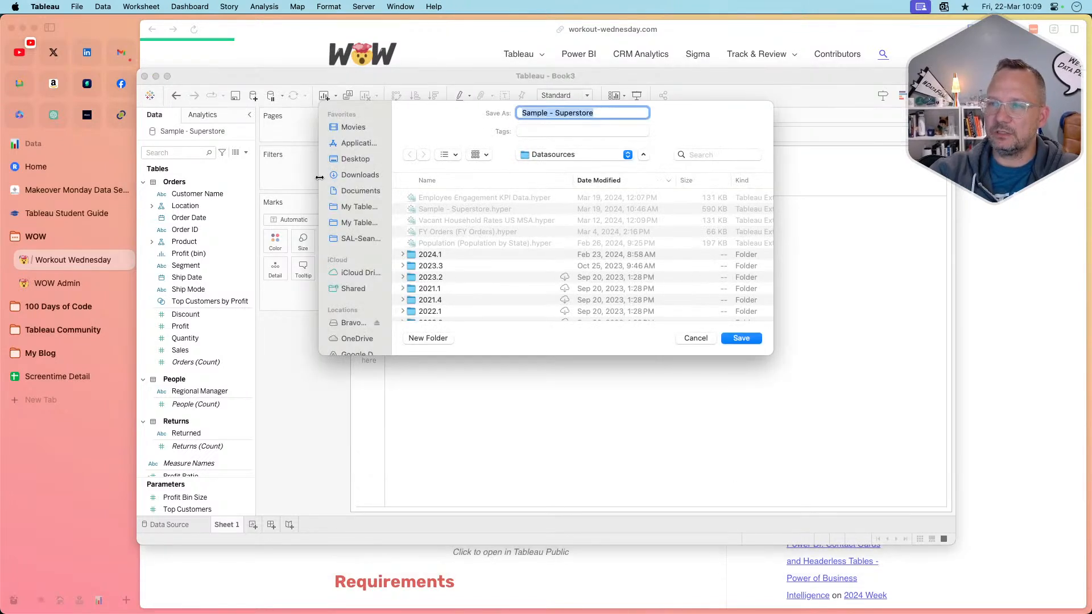
pyautogui.click(698, 338)
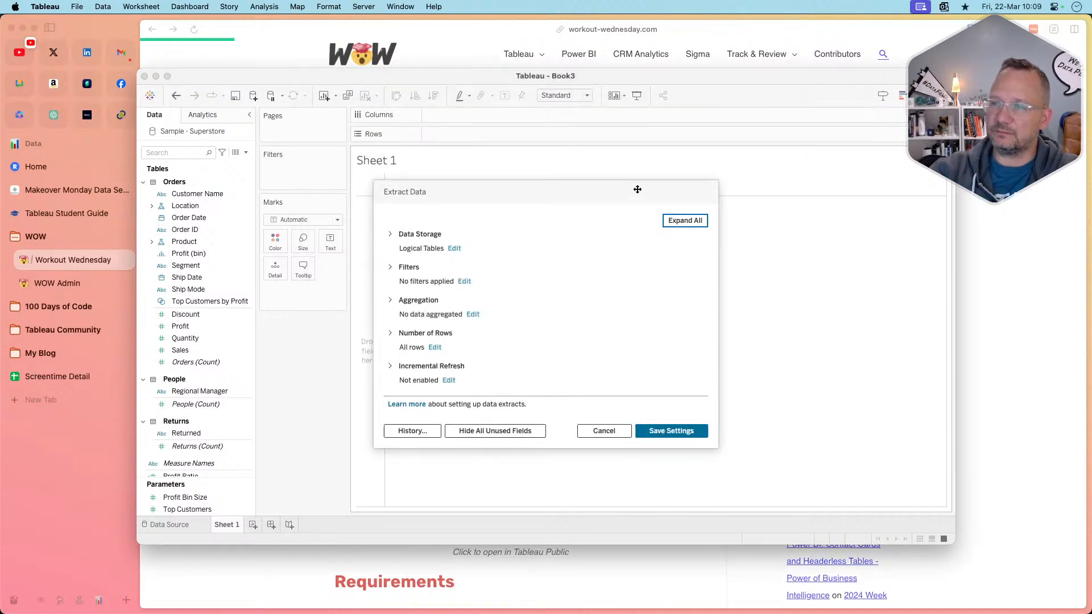
pyautogui.click(592, 432)
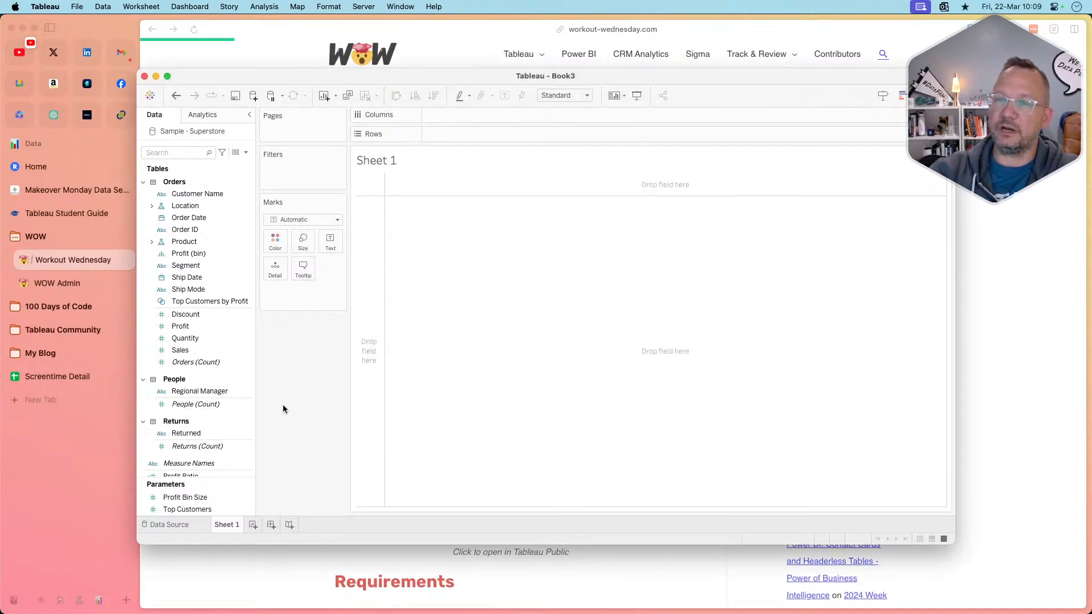
# - Filter the sheet by the year of Order Date, keeping only 2024
pyautogui.moveTo(181, 218); pyautogui.dragTo(300, 188)
pyautogui.click(518, 243)
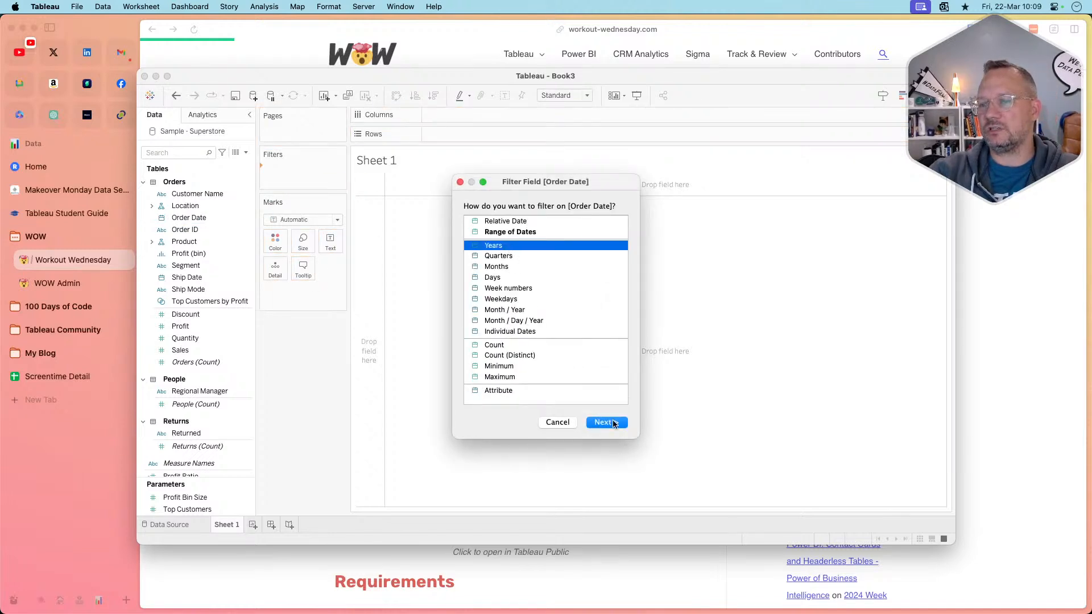
pyautogui.click(603, 422)
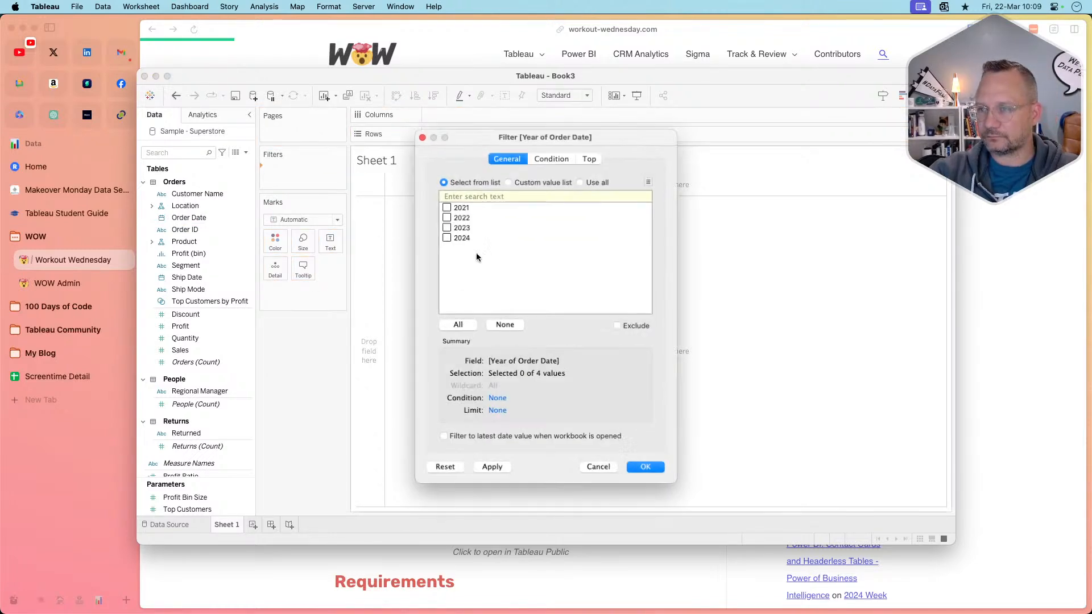
pyautogui.click(447, 237)
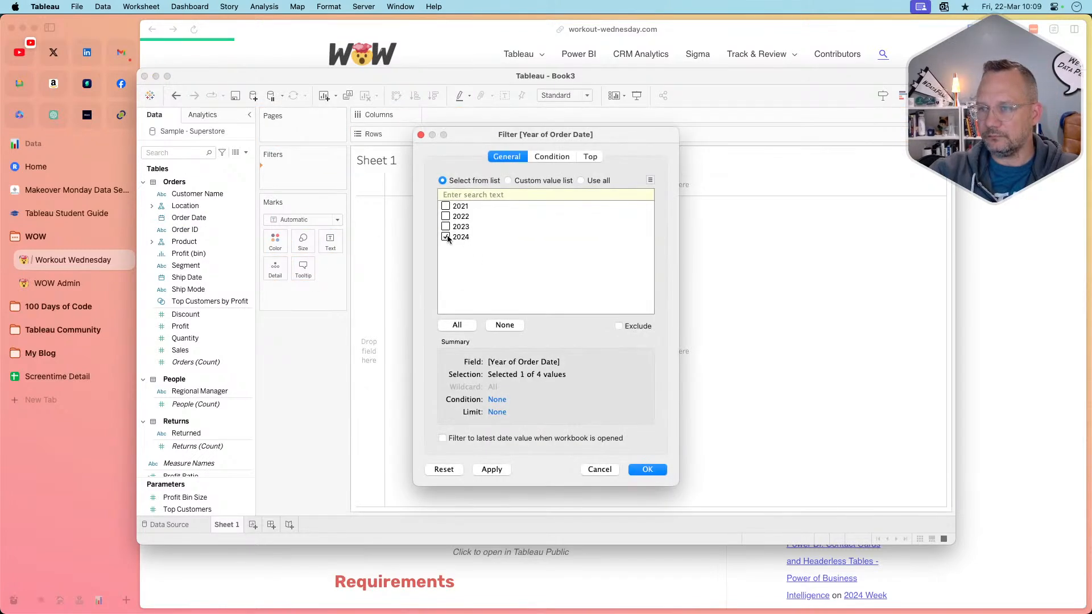
pyautogui.click(647, 471)
pyautogui.click(198, 196)
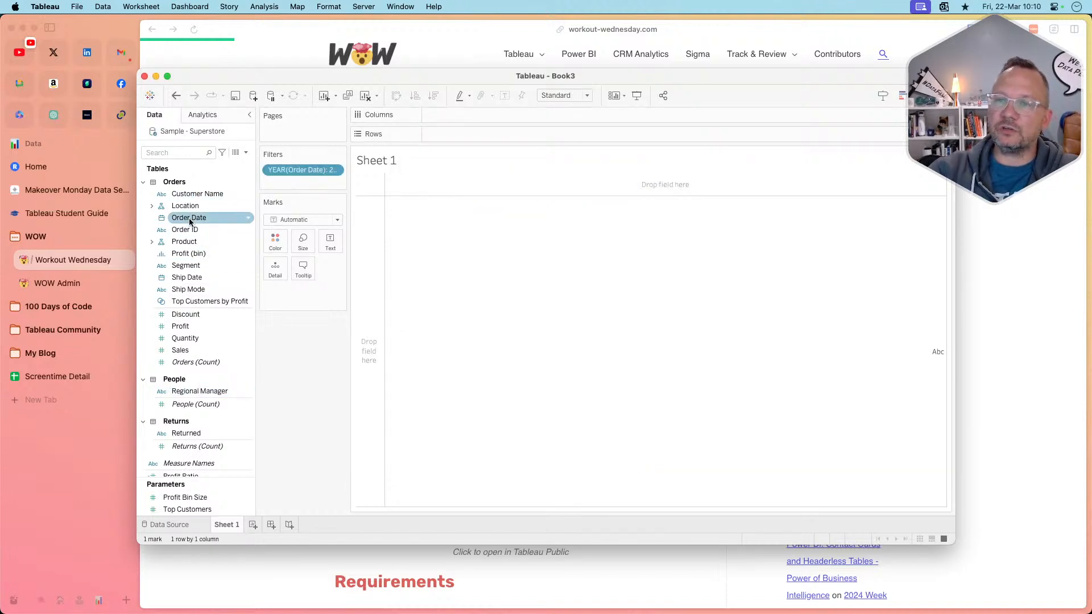
# - Add Order Date to the columns at month level and hide its field label above the month headers
pyautogui.moveTo(190, 222); pyautogui.dragTo(472, 116)
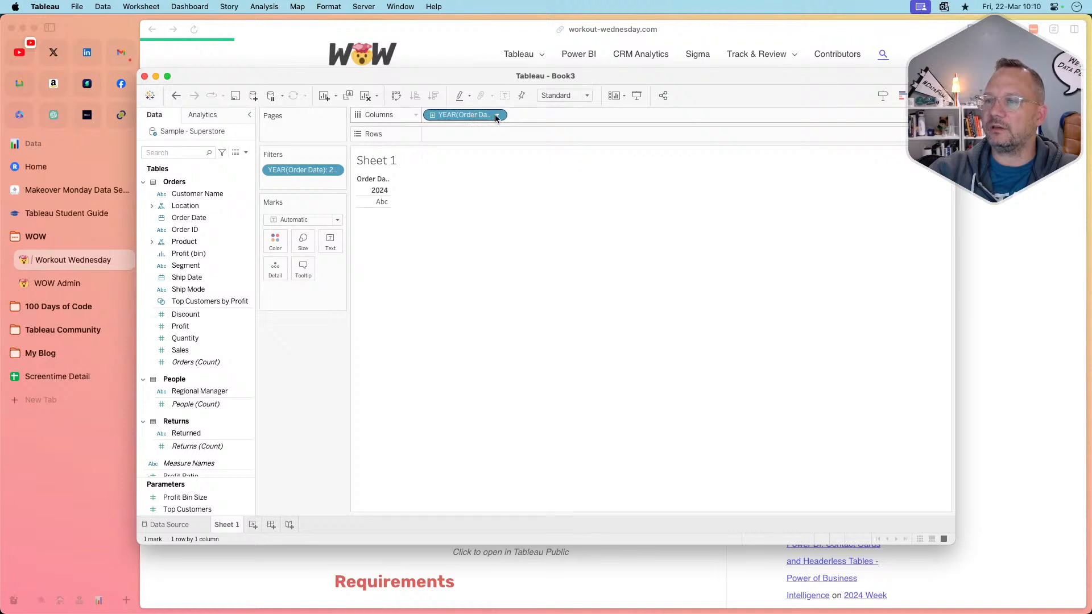
pyautogui.click(497, 116)
pyautogui.click(487, 286)
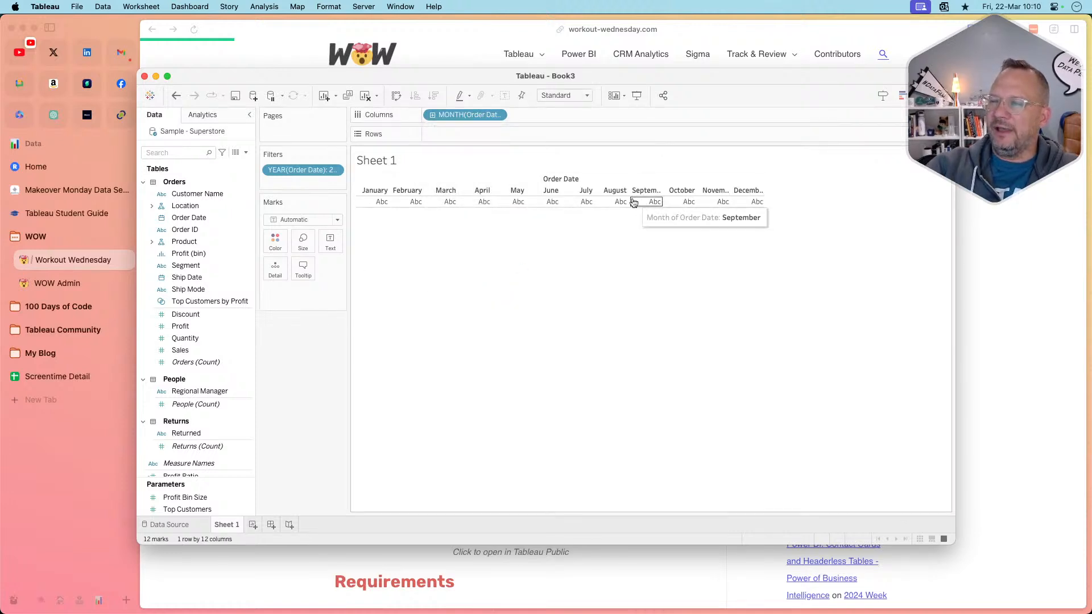
pyautogui.rightClick(519, 182)
pyautogui.click(553, 197)
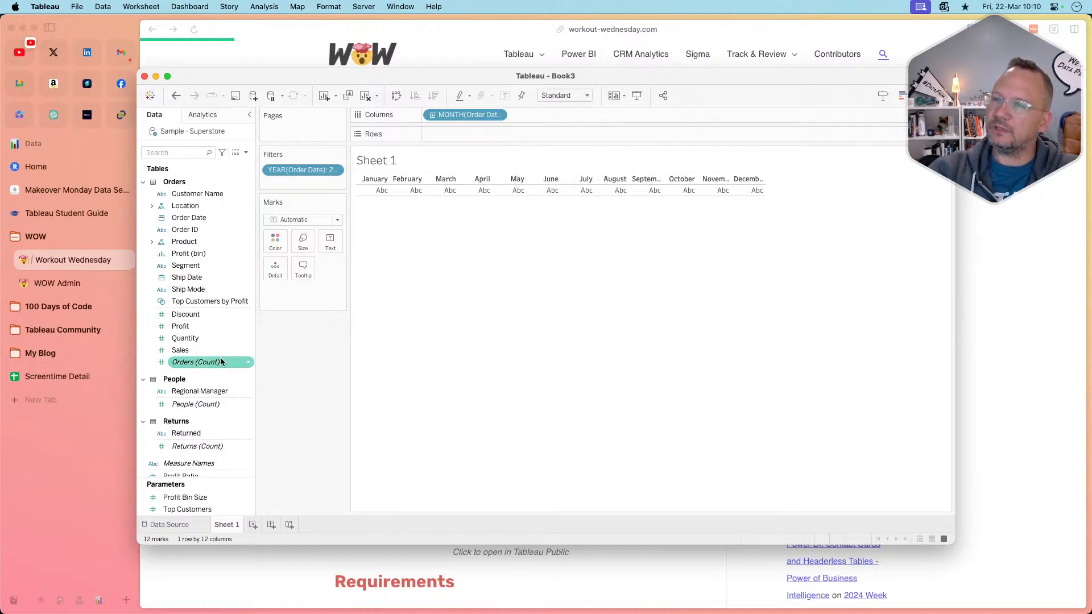
# - Add Sales to the rows and change the mark type to Bar
pyautogui.moveTo(210, 350); pyautogui.dragTo(473, 132)
pyautogui.click(318, 220)
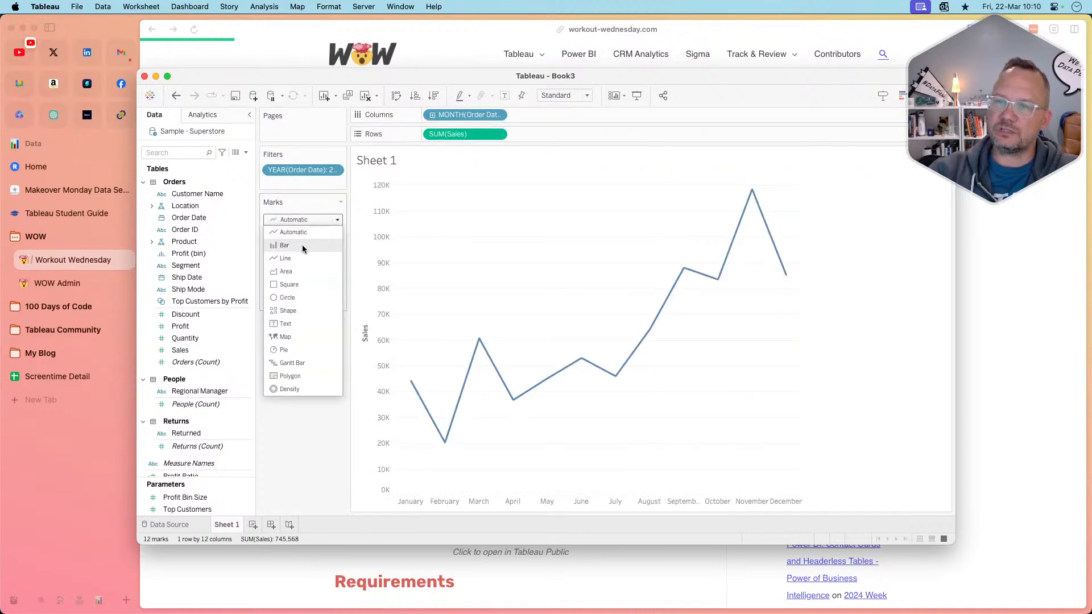
pyautogui.click(302, 241)
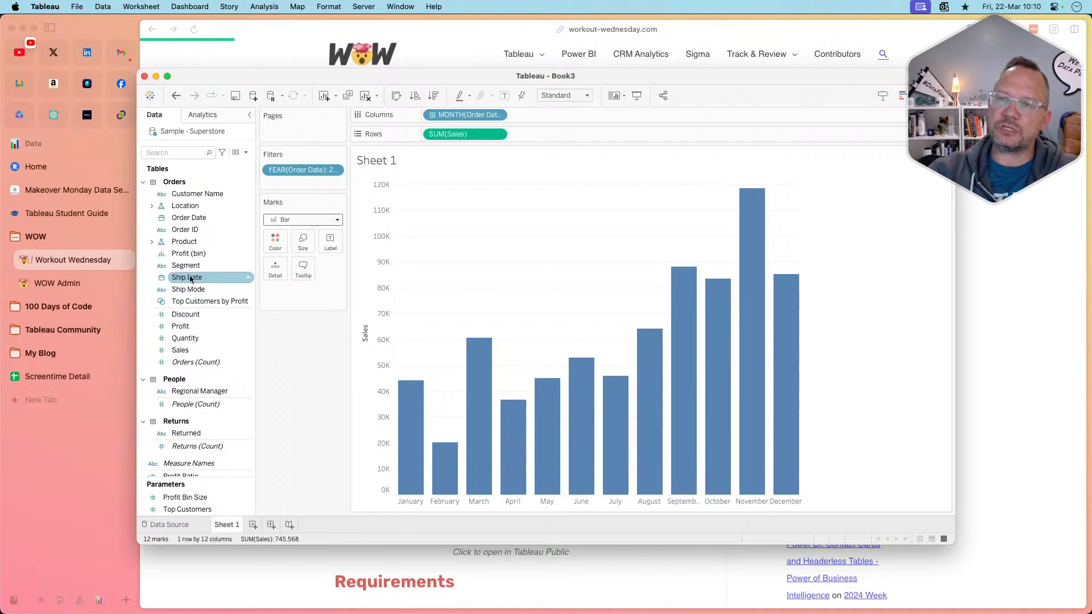
# - Color the monthly bars by Ship Mode to stack them and maximize the workbook window
pyautogui.moveTo(207, 291); pyautogui.dragTo(275, 243)
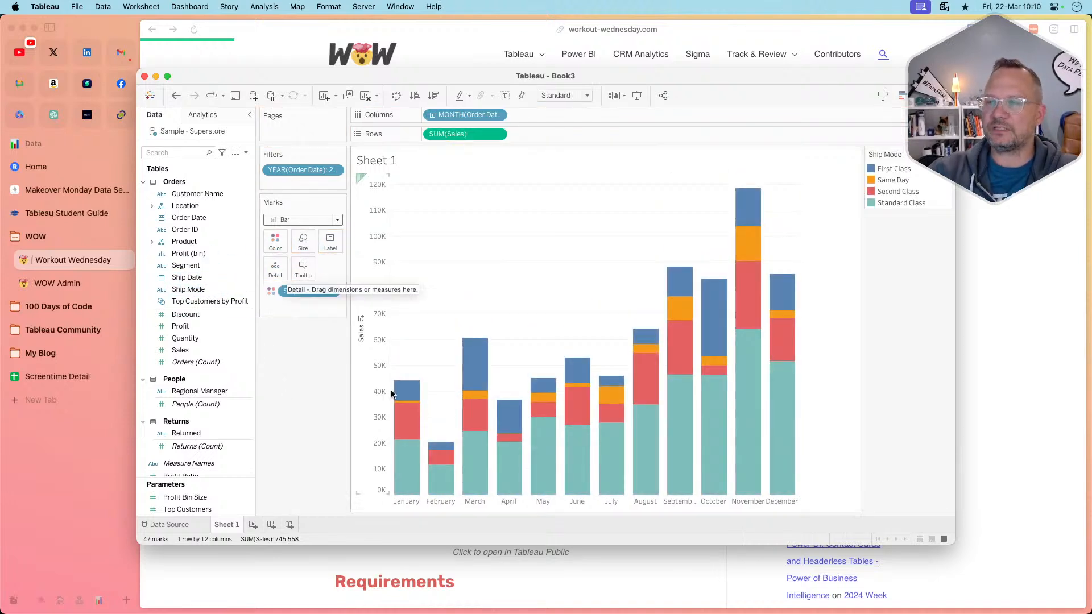
pyautogui.click(275, 241)
pyautogui.click(323, 338)
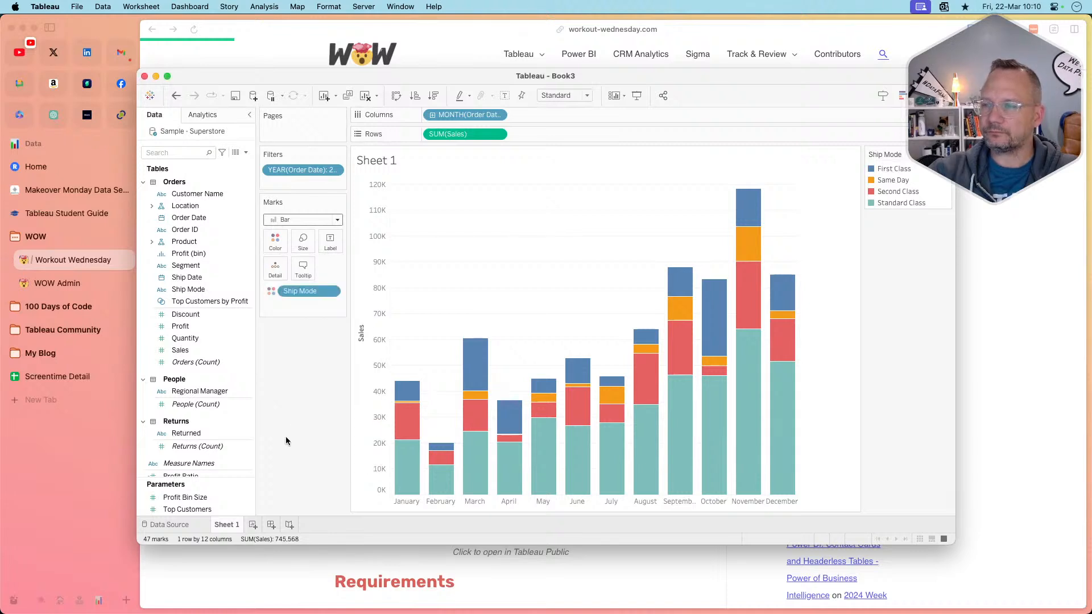
pyautogui.doubleClick(703, 78)
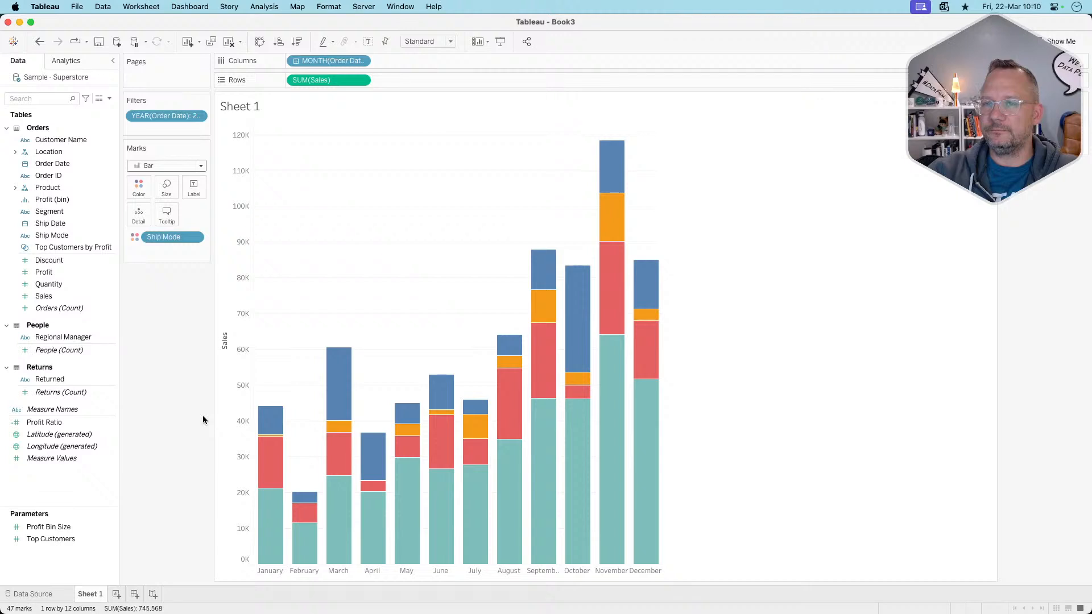
# - Add a reference line on Sales with Per Cell scope and Total as its aggregation
pyautogui.click(71, 61)
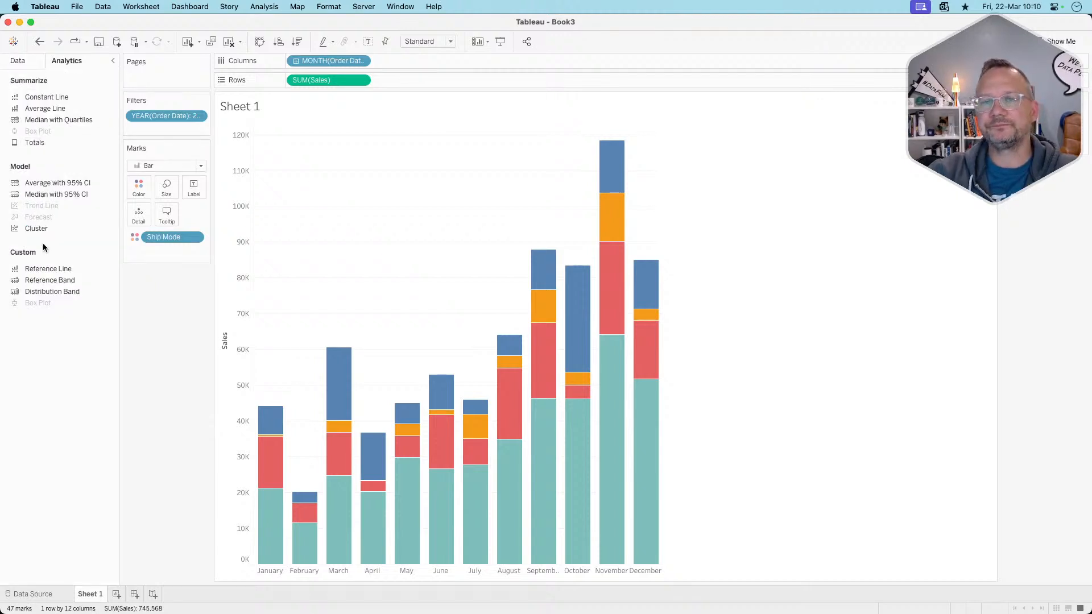
pyautogui.moveTo(48, 268); pyautogui.dragTo(350, 137)
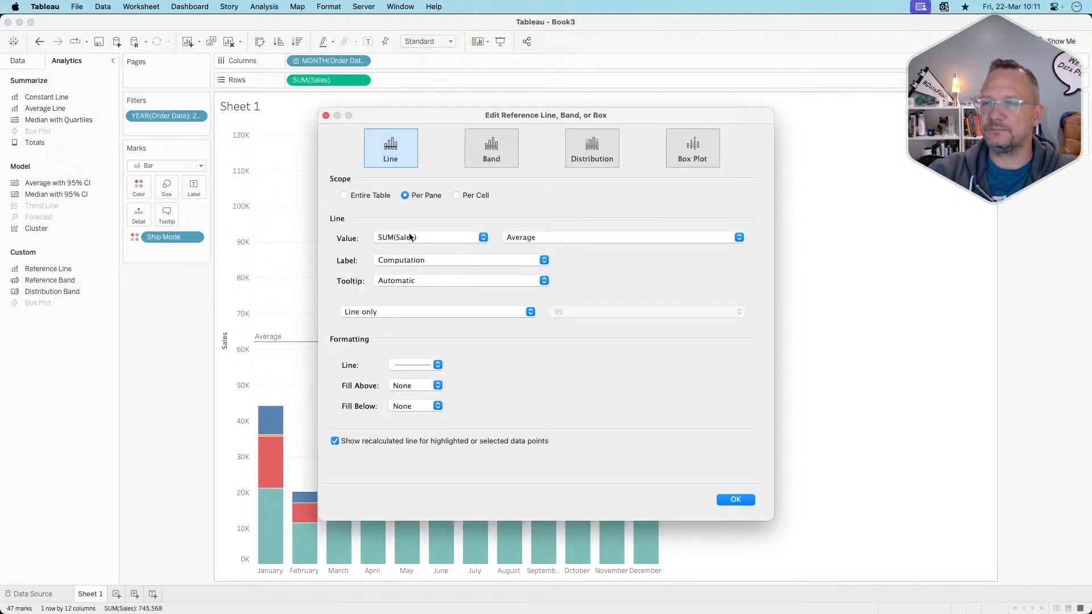
pyautogui.click(457, 196)
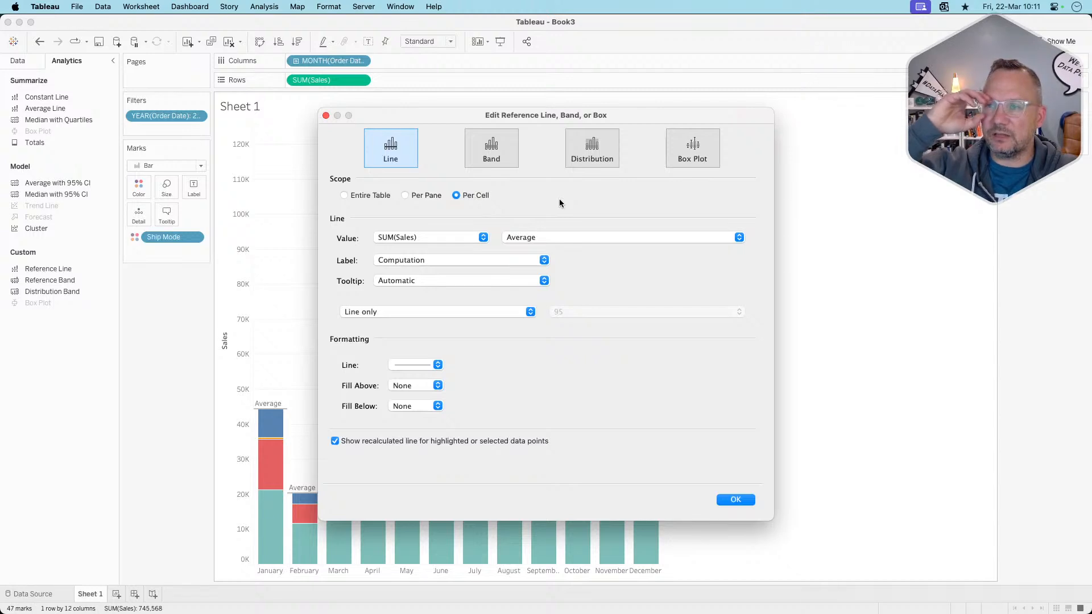
pyautogui.click(526, 236)
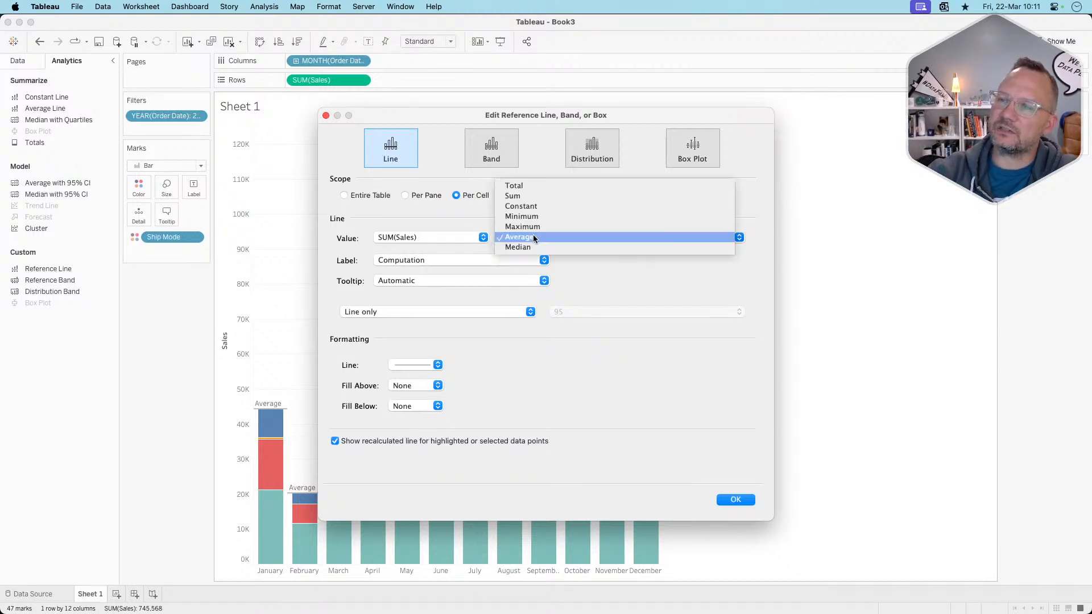
pyautogui.click(551, 186)
# - Label the reference line with its value, set its tooltip to None and apply the settings
pyautogui.click(400, 260)
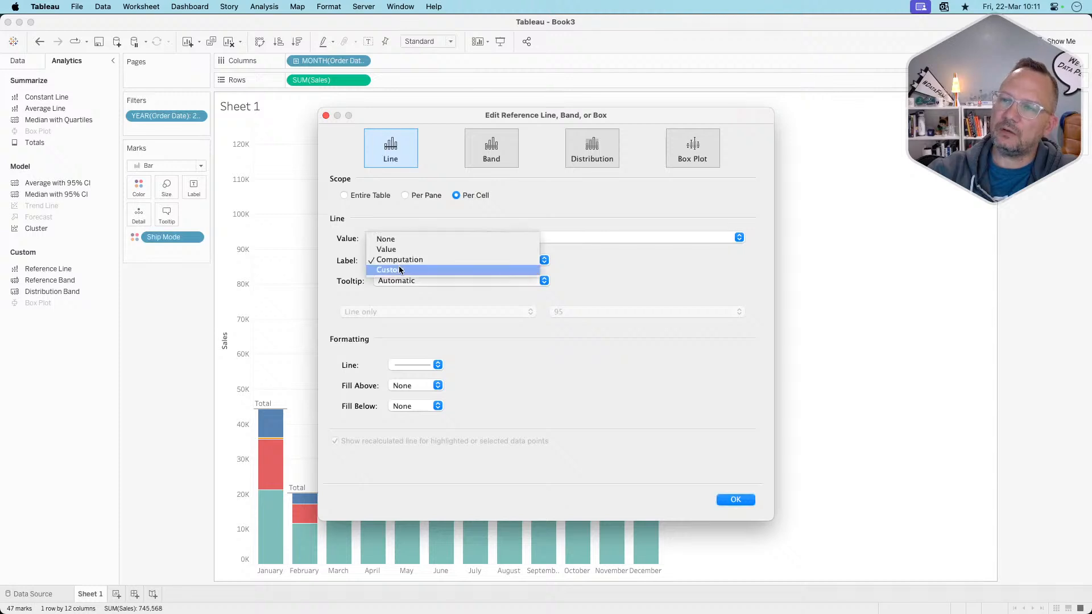
pyautogui.click(398, 248)
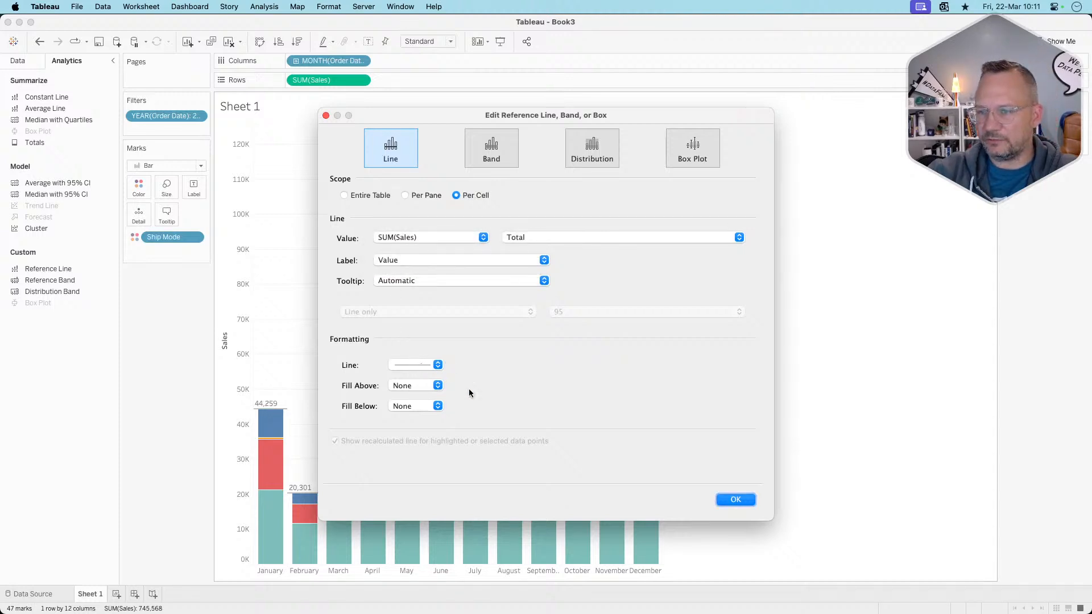
pyautogui.click(405, 282)
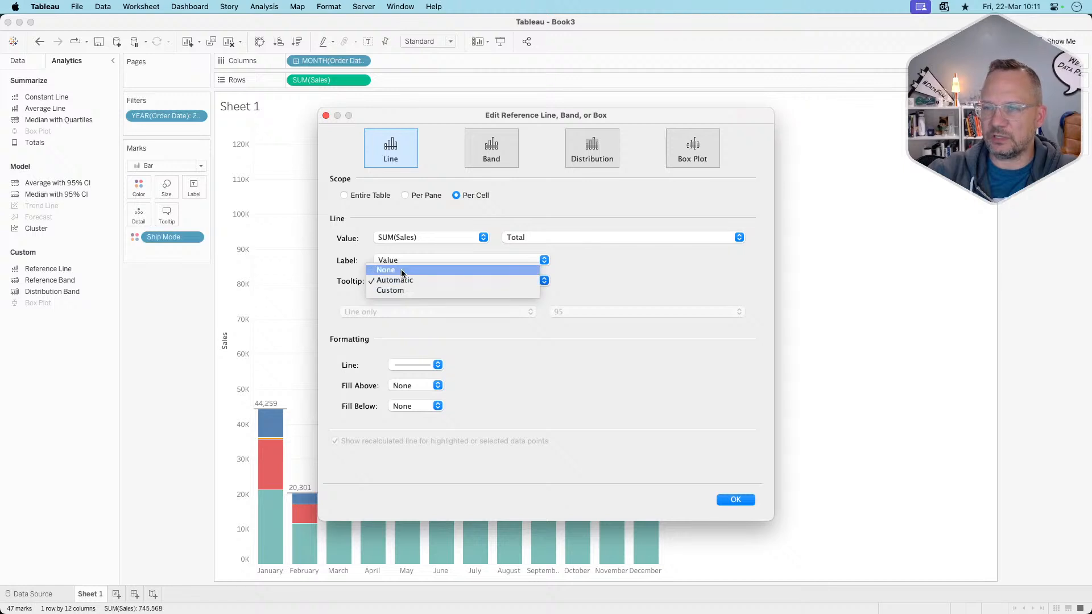
pyautogui.click(401, 269)
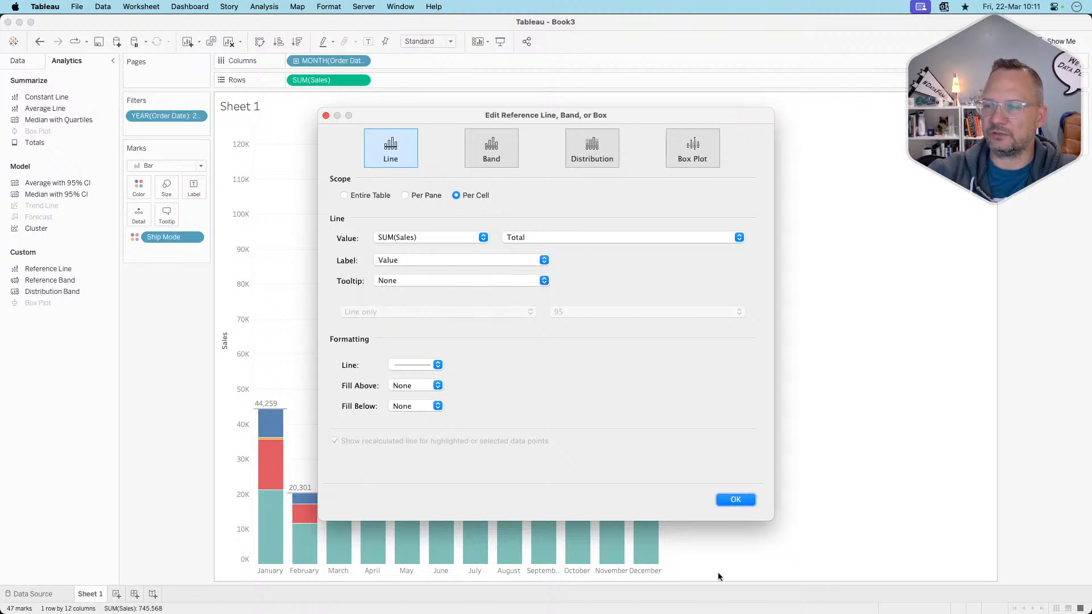
pyautogui.click(731, 503)
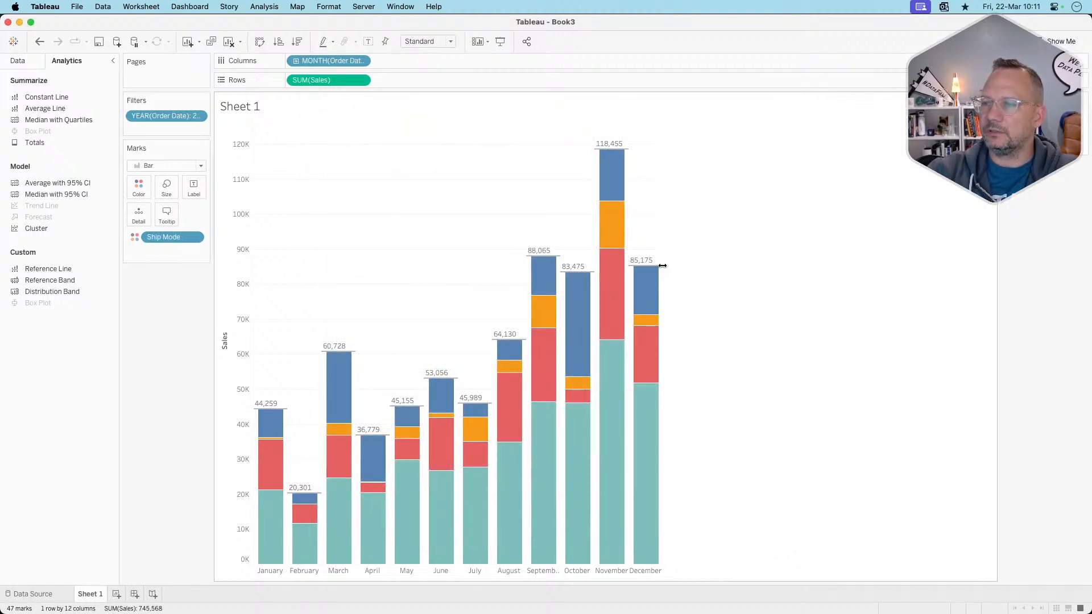
# - Set the default number format of Sales to Currency (Custom) with 0 decimal places
pyautogui.click(18, 60)
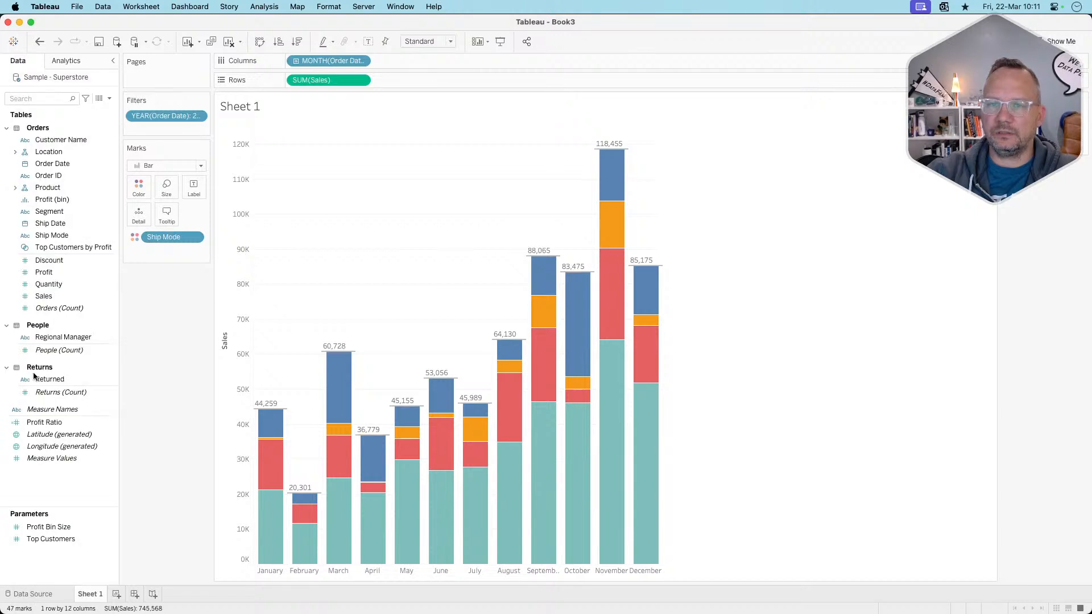
pyautogui.rightClick(42, 297)
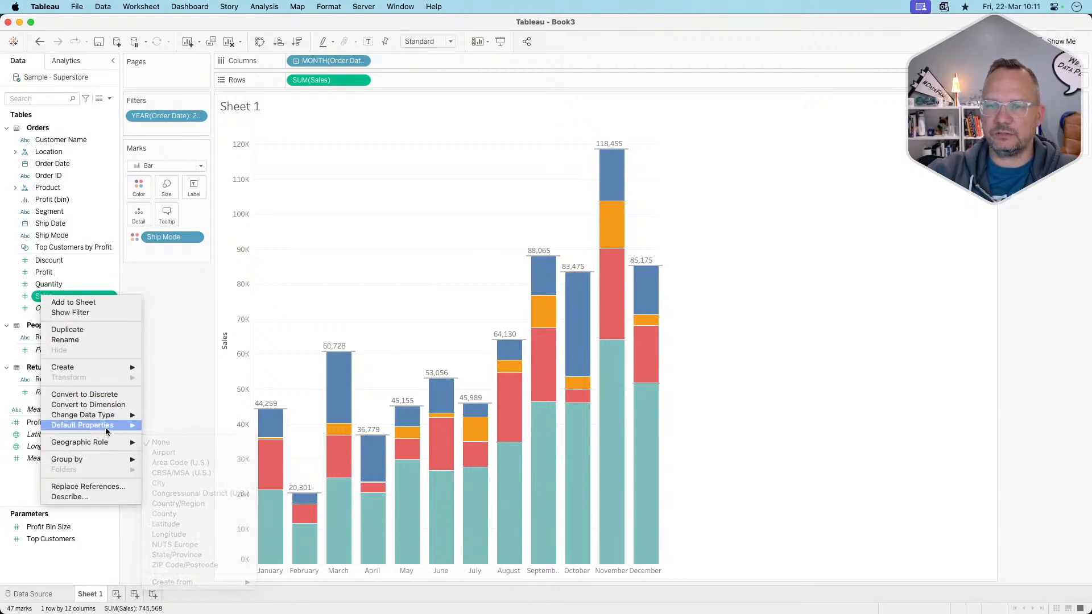
pyautogui.moveTo(85, 425)
pyautogui.click(175, 445)
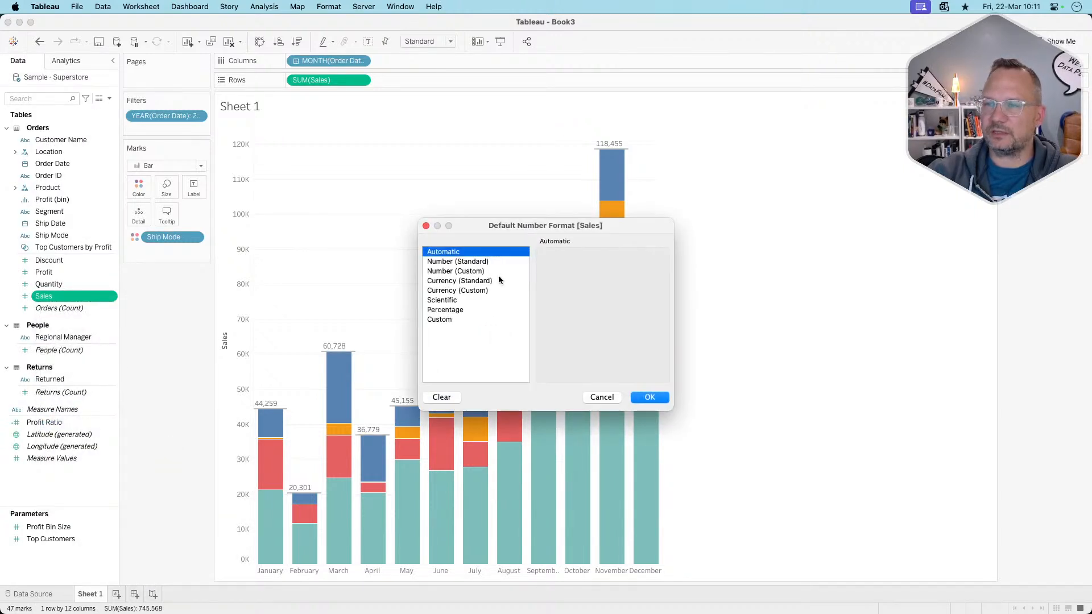
pyautogui.click(456, 272)
pyautogui.click(481, 291)
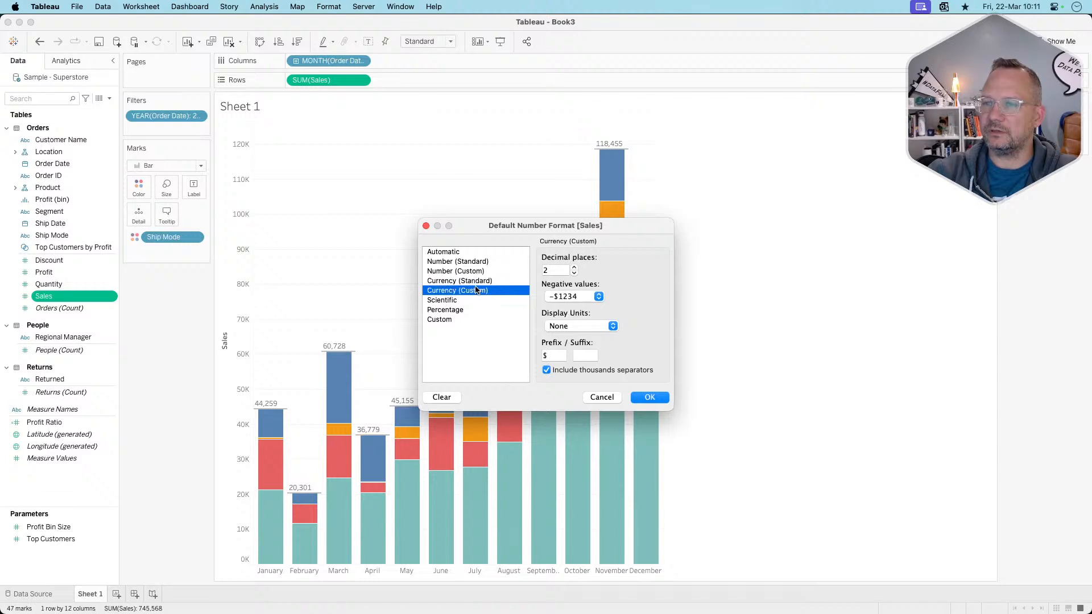
pyautogui.click(574, 274)
pyautogui.click(574, 274)
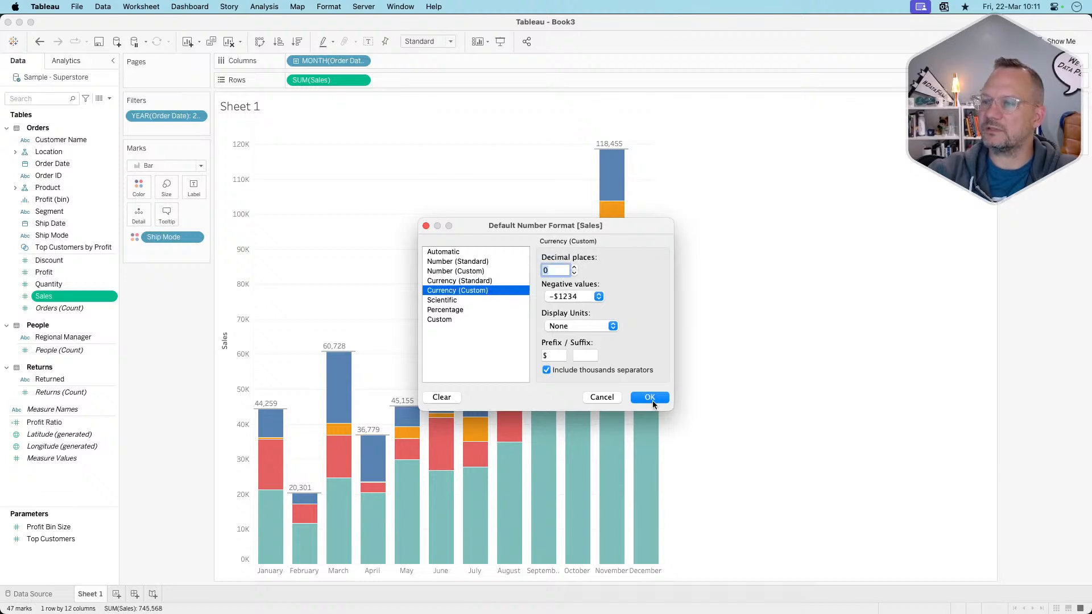
pyautogui.click(650, 398)
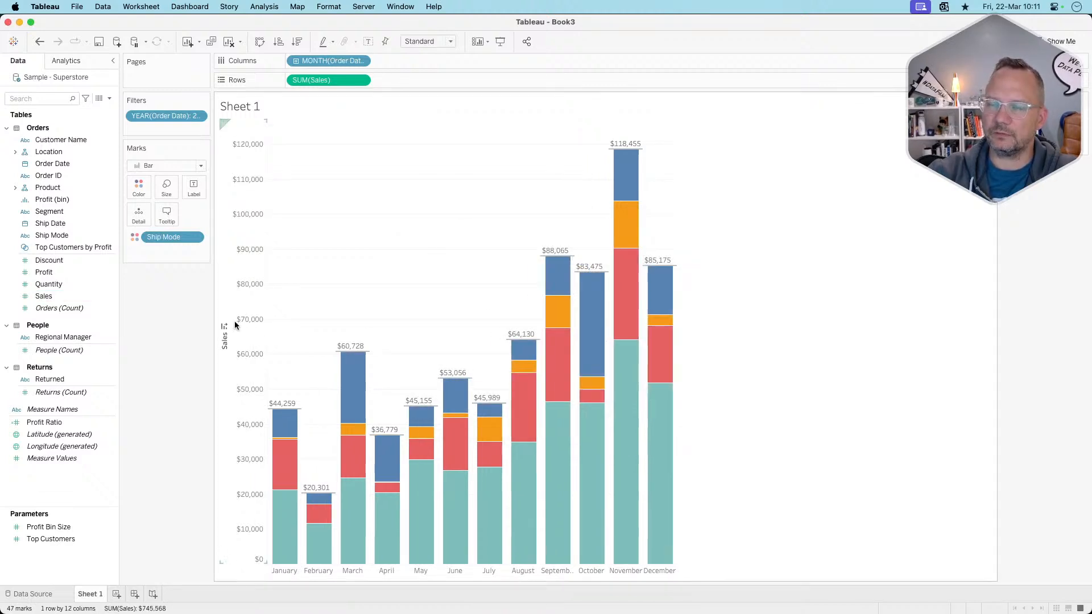
# - Format the reference line so its labels are centered horizontally over the monthly bars
pyautogui.click(370, 355)
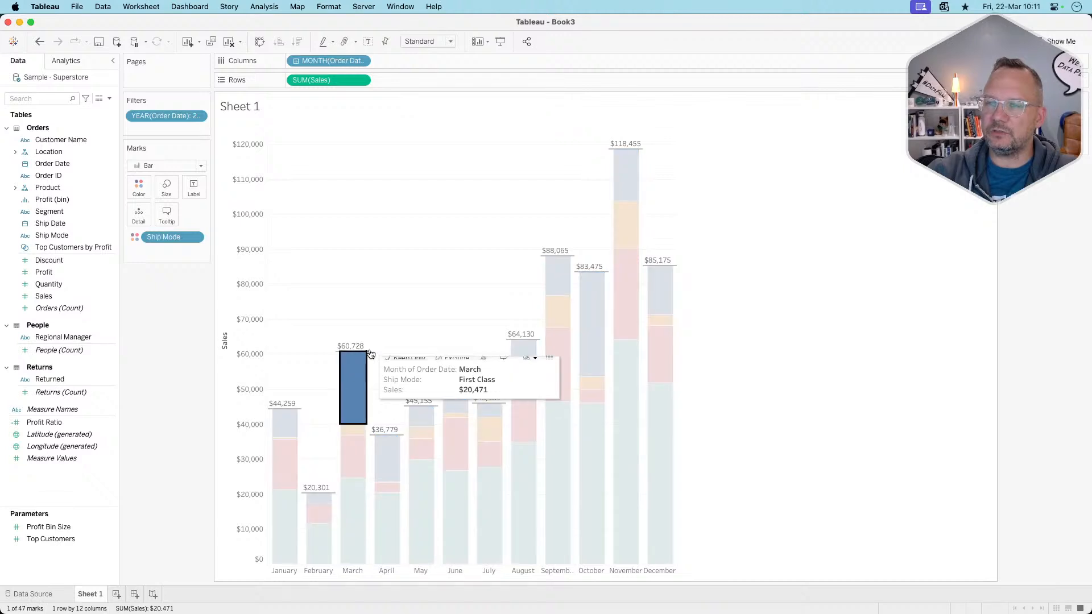
pyautogui.click(370, 354)
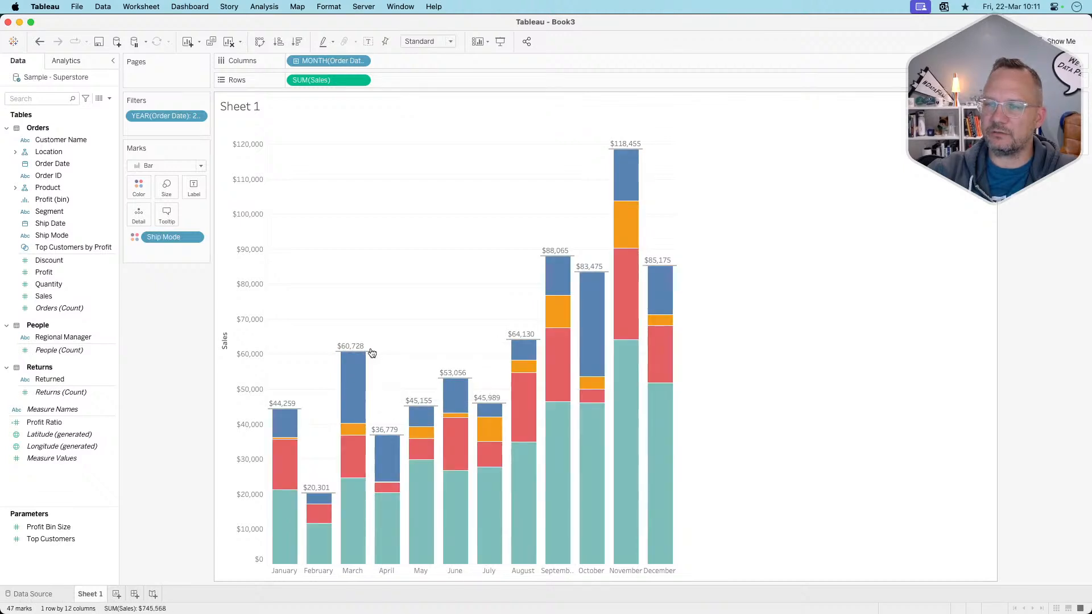
pyautogui.click(375, 351)
pyautogui.click(447, 368)
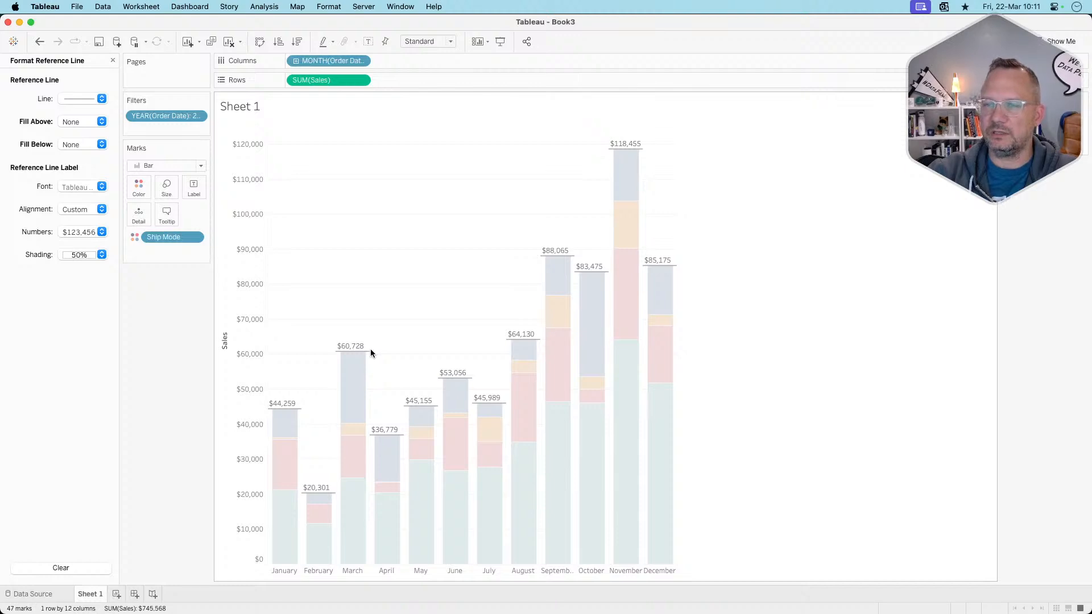
pyautogui.click(76, 209)
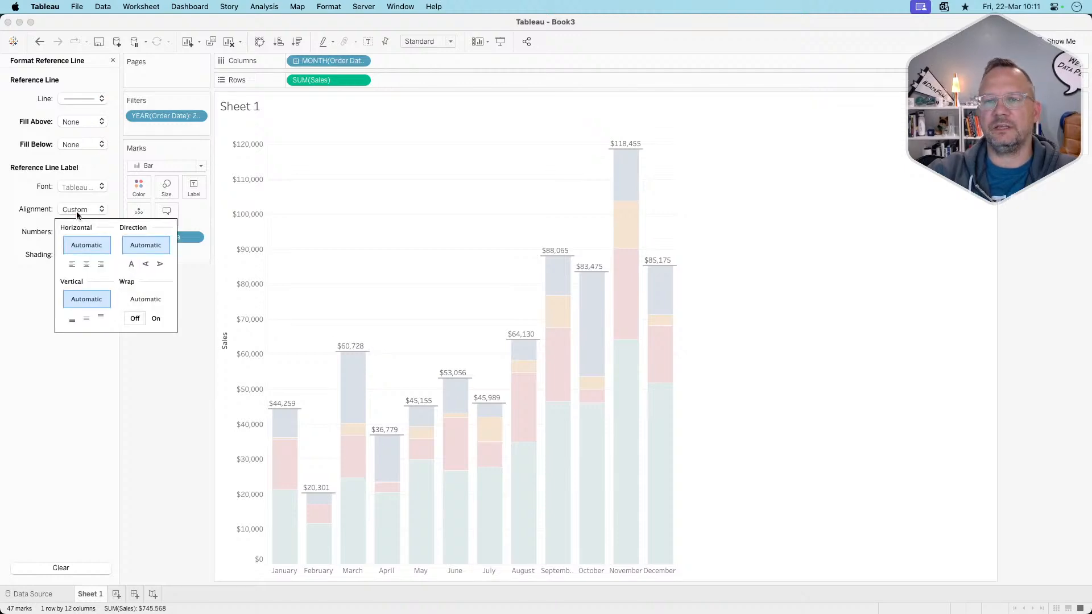
pyautogui.click(86, 264)
pyautogui.click(146, 438)
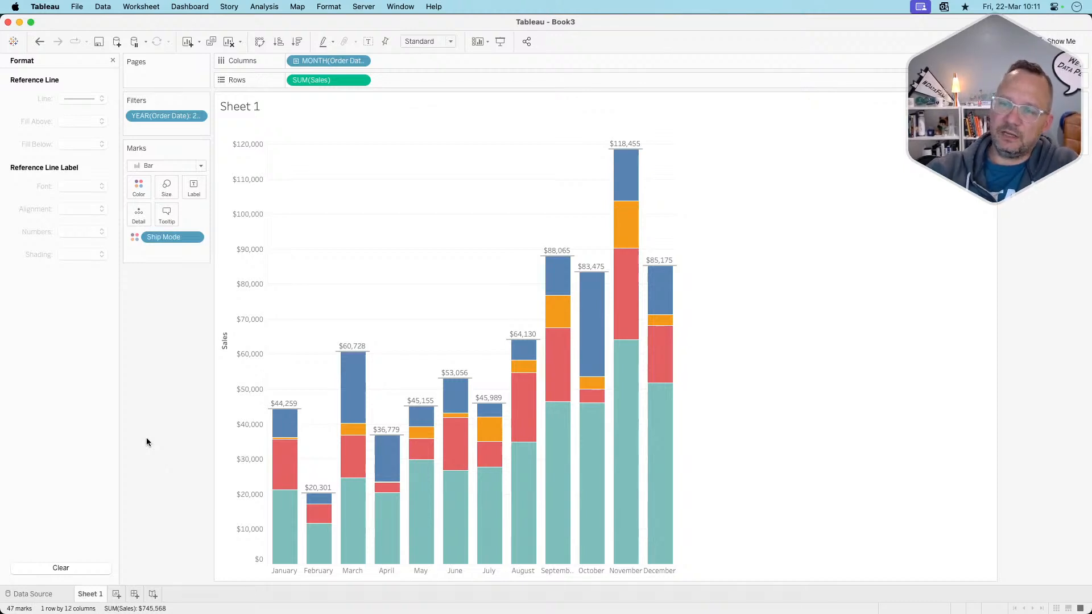
# - Inspect the monthly segments and highlight single ship modes, including Second Class, to check how the reference line totals respond
pyautogui.moveTo(286, 472)
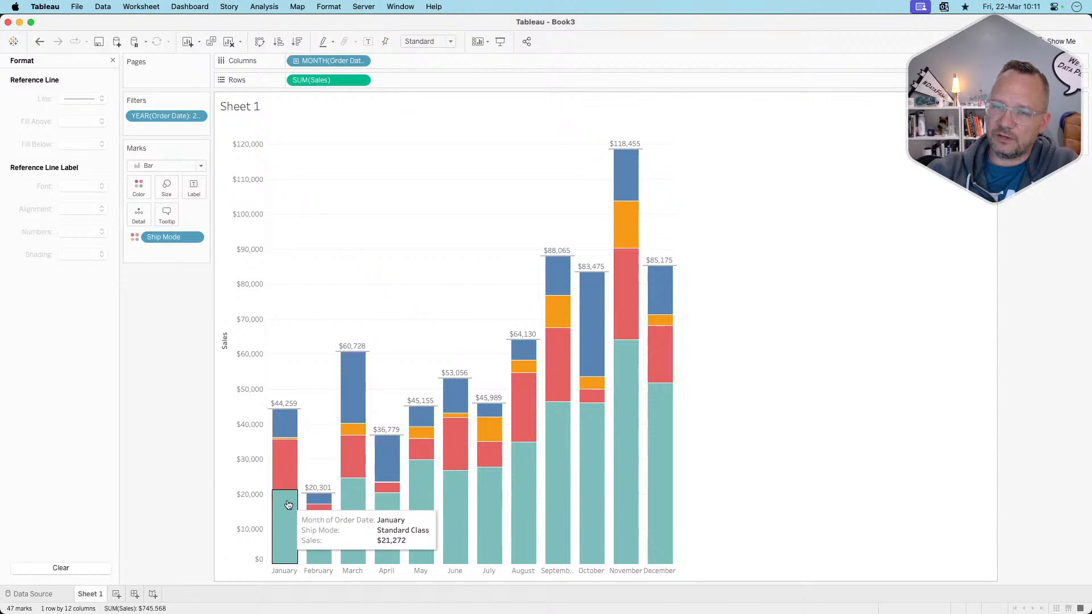
pyautogui.moveTo(285, 440)
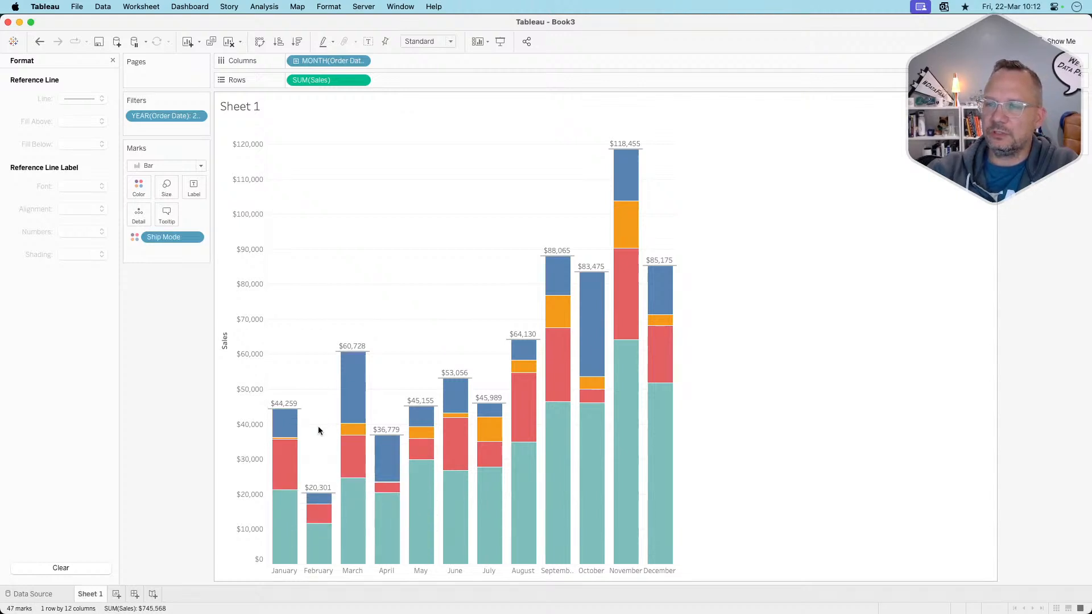
pyautogui.moveTo(293, 490)
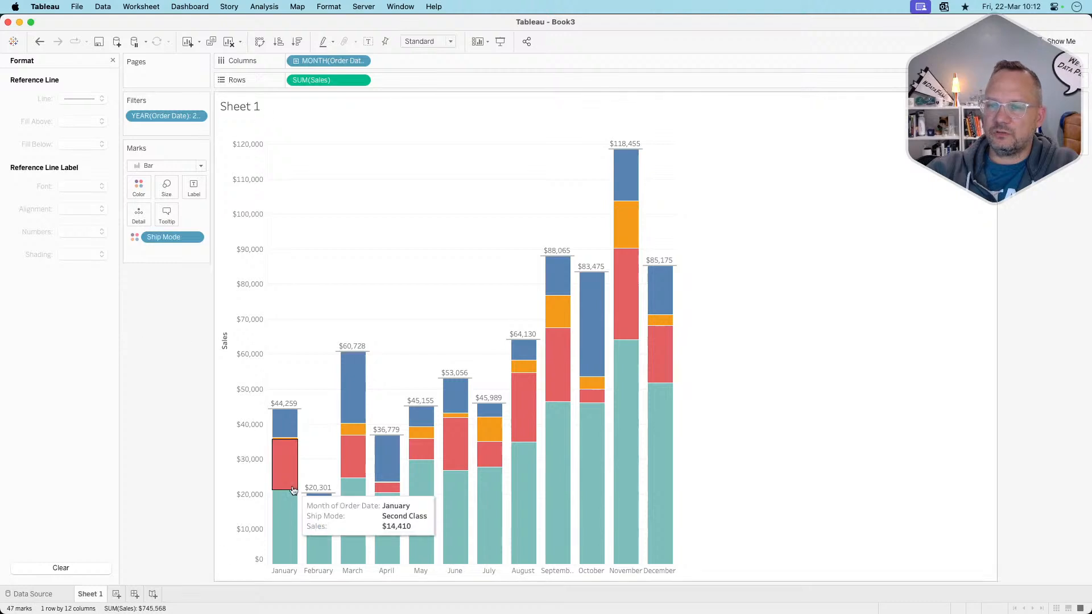
pyautogui.click(1024, 124)
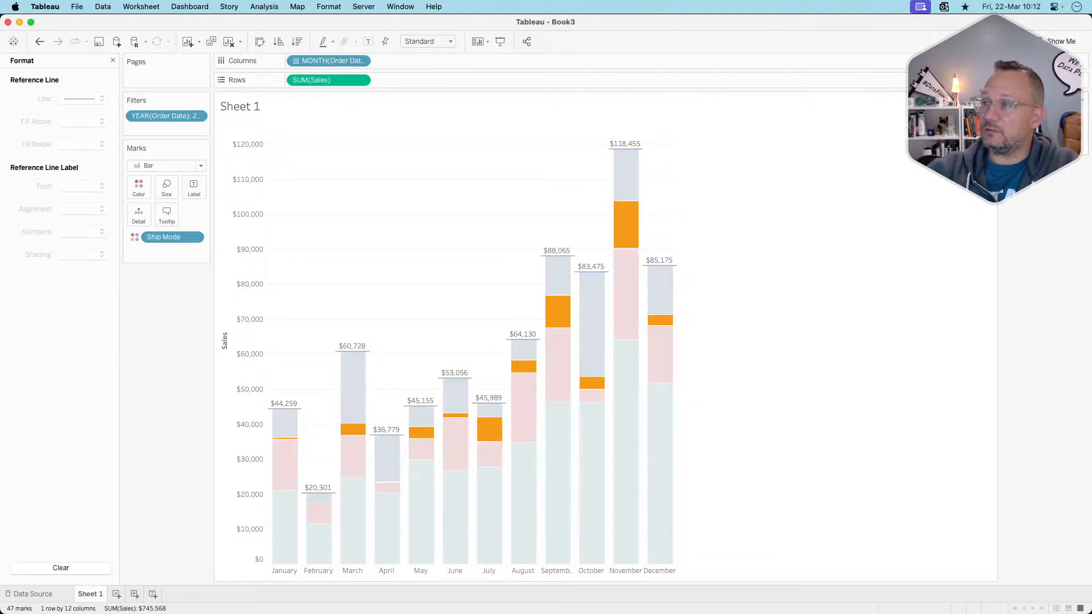
pyautogui.click(1024, 124)
pyautogui.click(1024, 135)
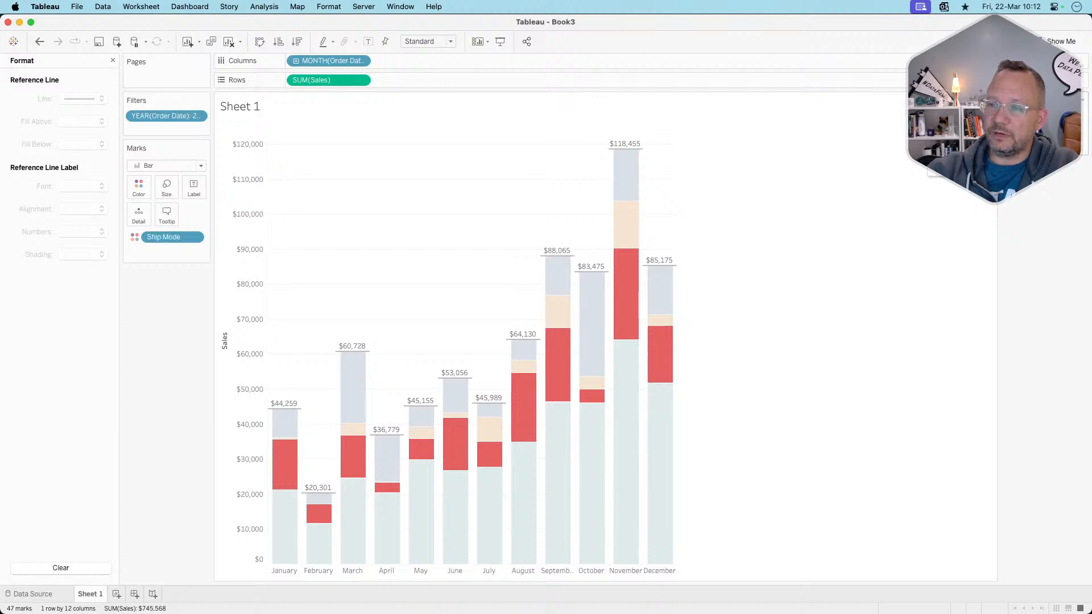
pyautogui.moveTo(307, 500)
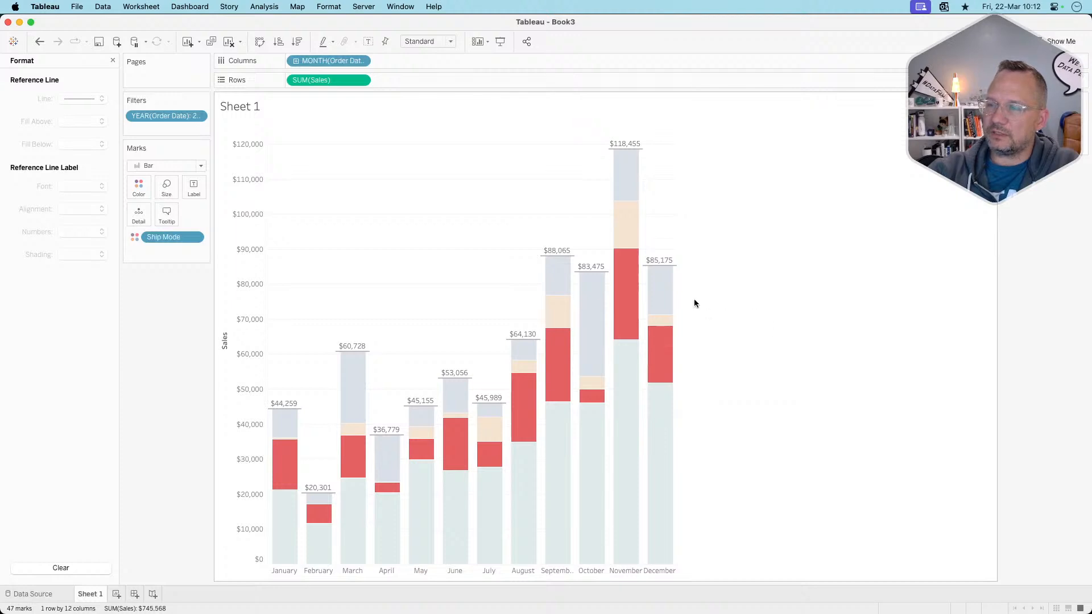
pyautogui.moveTo(669, 368)
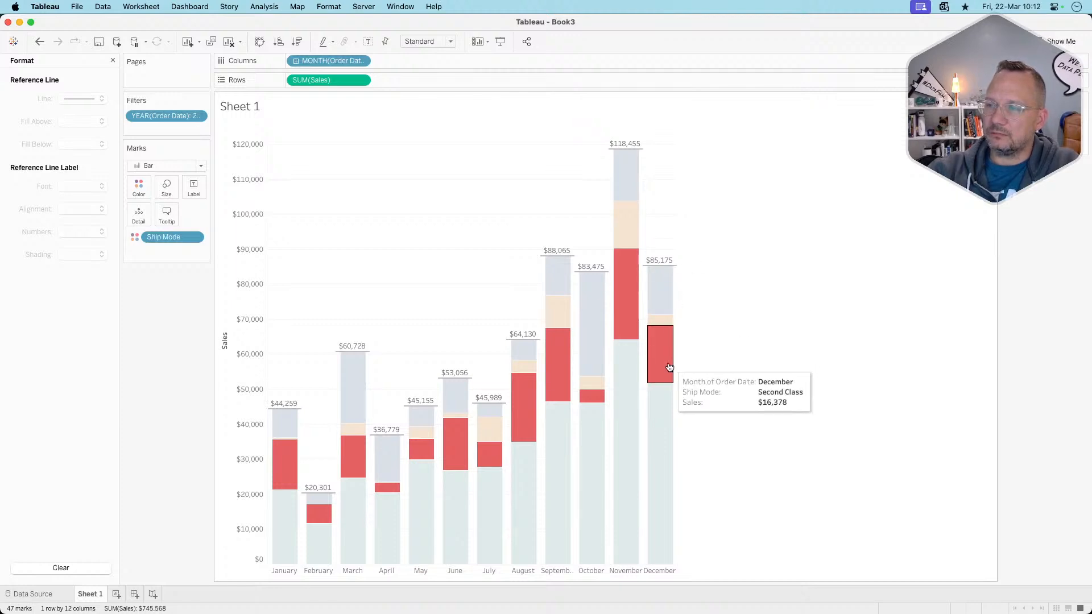
# - Close the formatting options and change the Sales reference line's aggregation to Sum
pyautogui.click(113, 61)
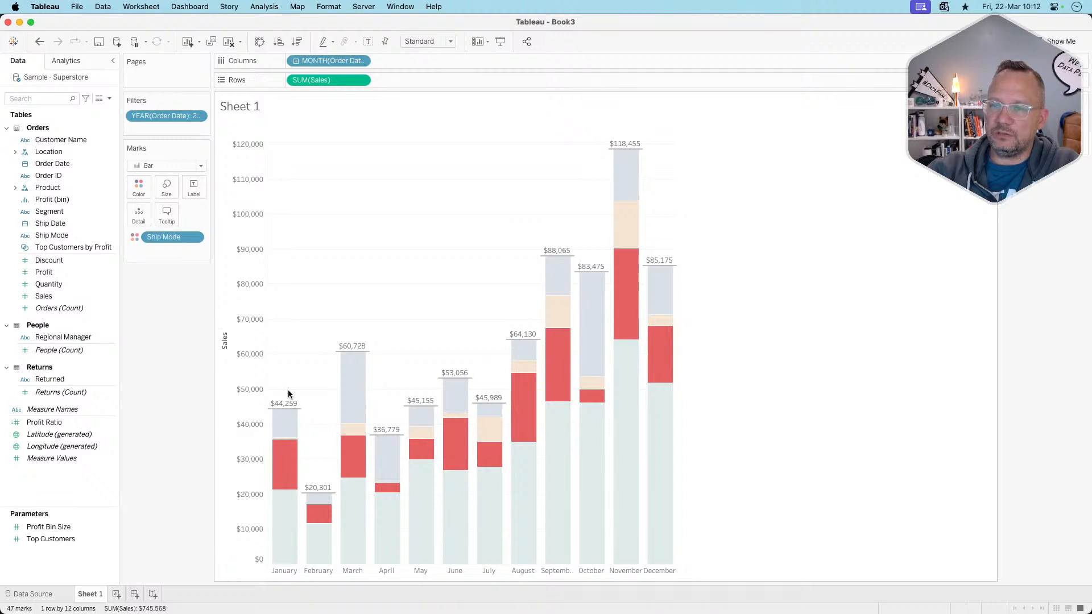
pyautogui.click(301, 408)
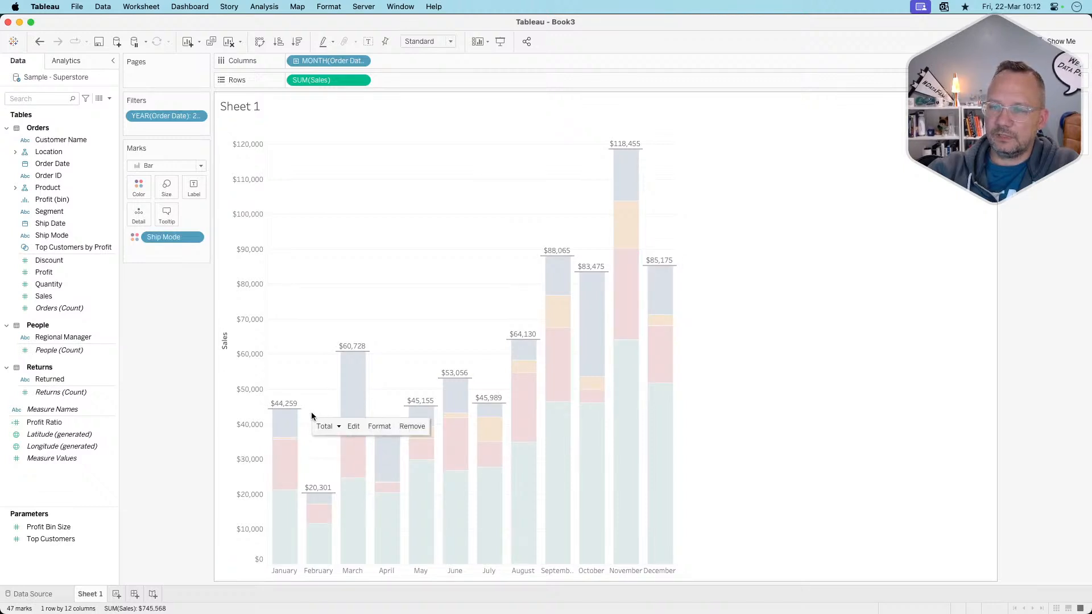
pyautogui.click(353, 427)
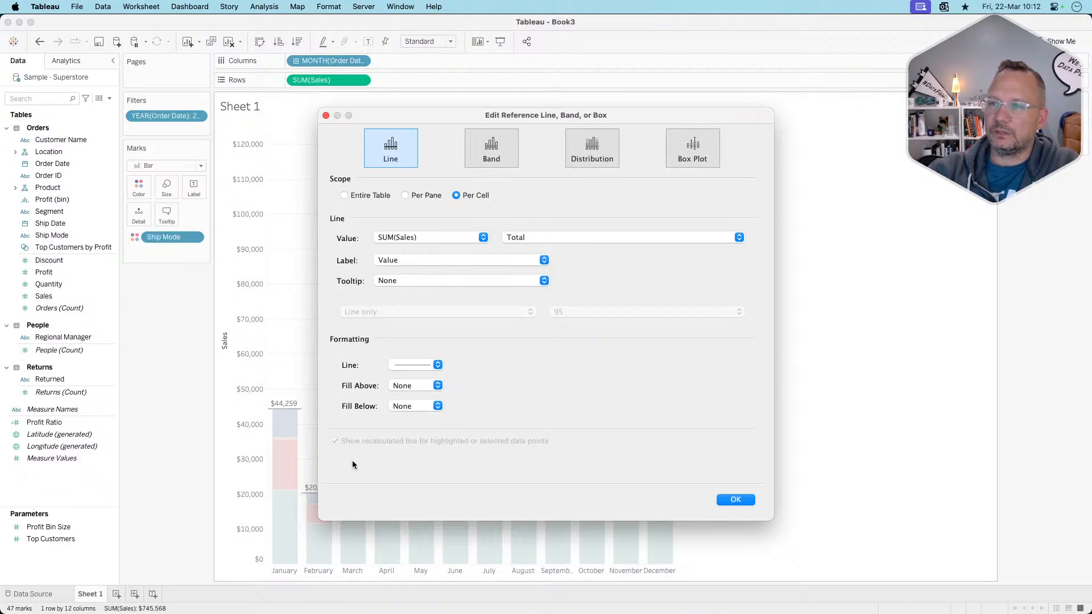
pyautogui.click(529, 238)
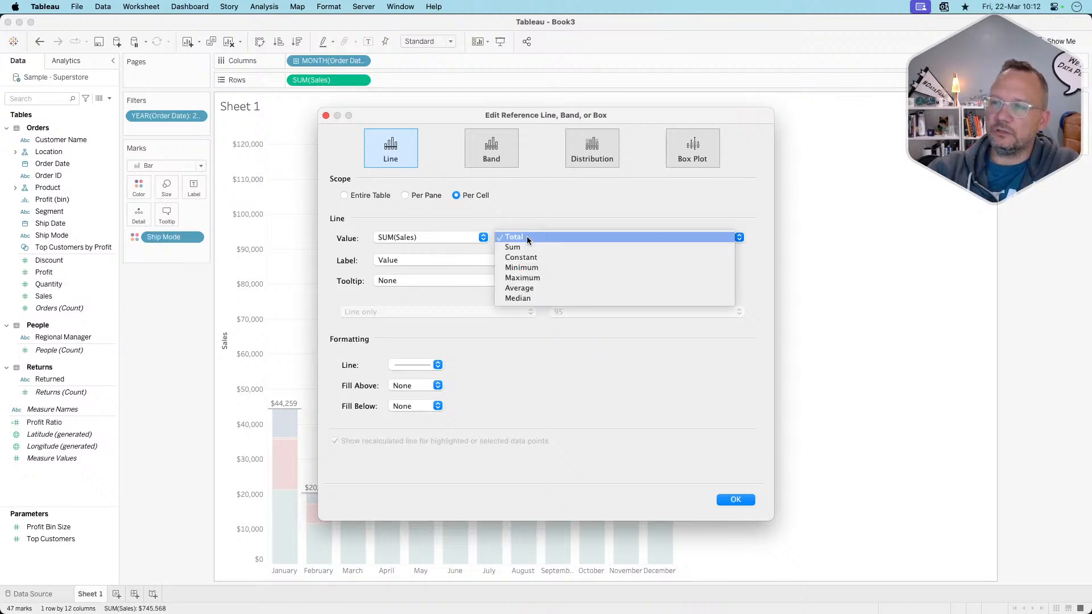
pyautogui.click(550, 248)
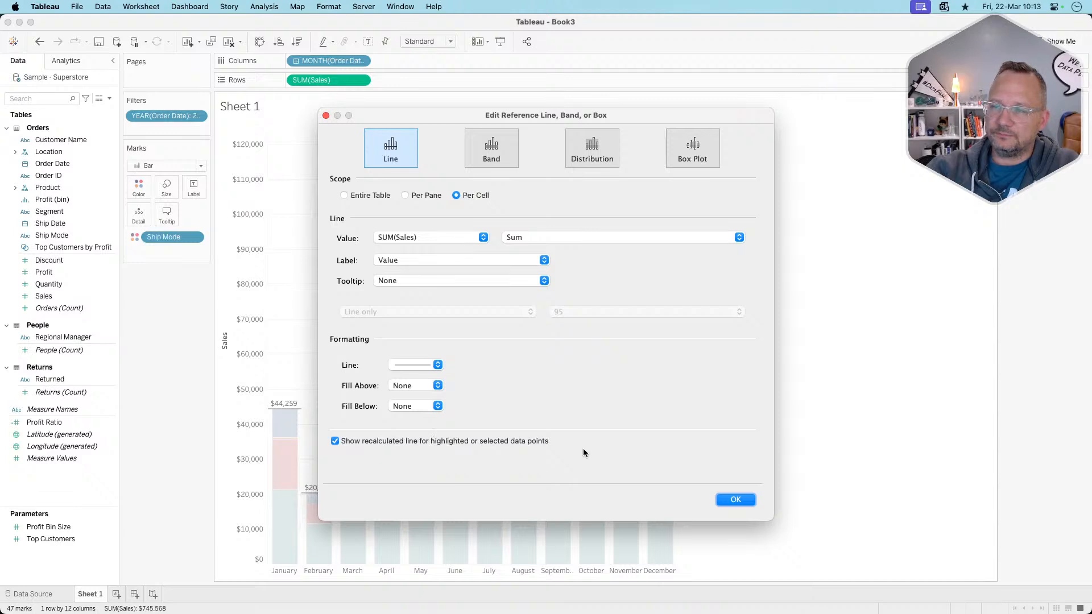
pyautogui.click(735, 500)
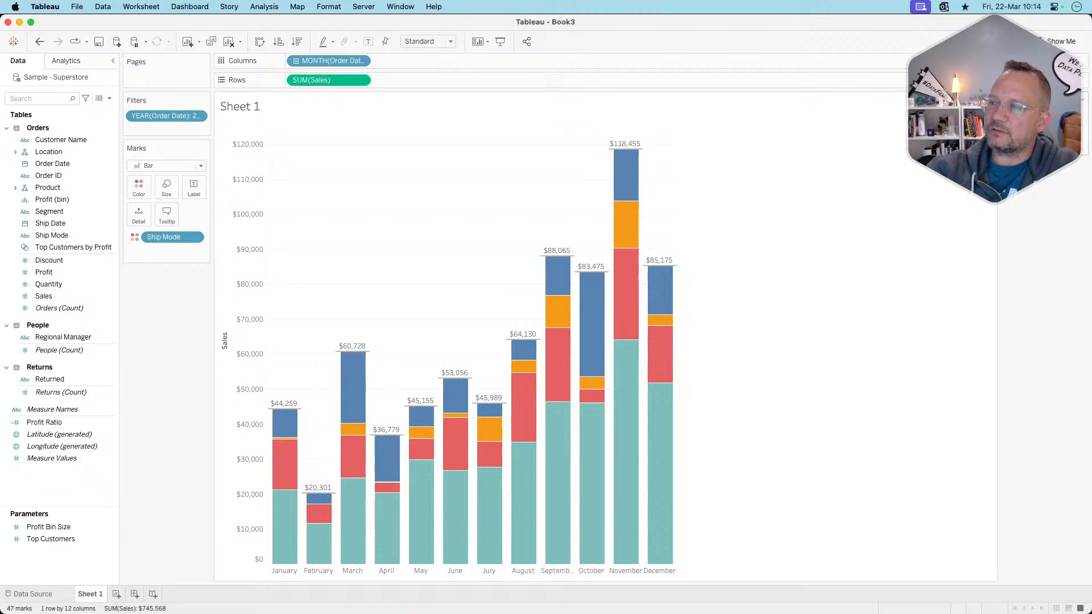
# - Highlight each ship mode in turn to compare the recalculated reference line values, and clear the highlight
pyautogui.click(1031, 135)
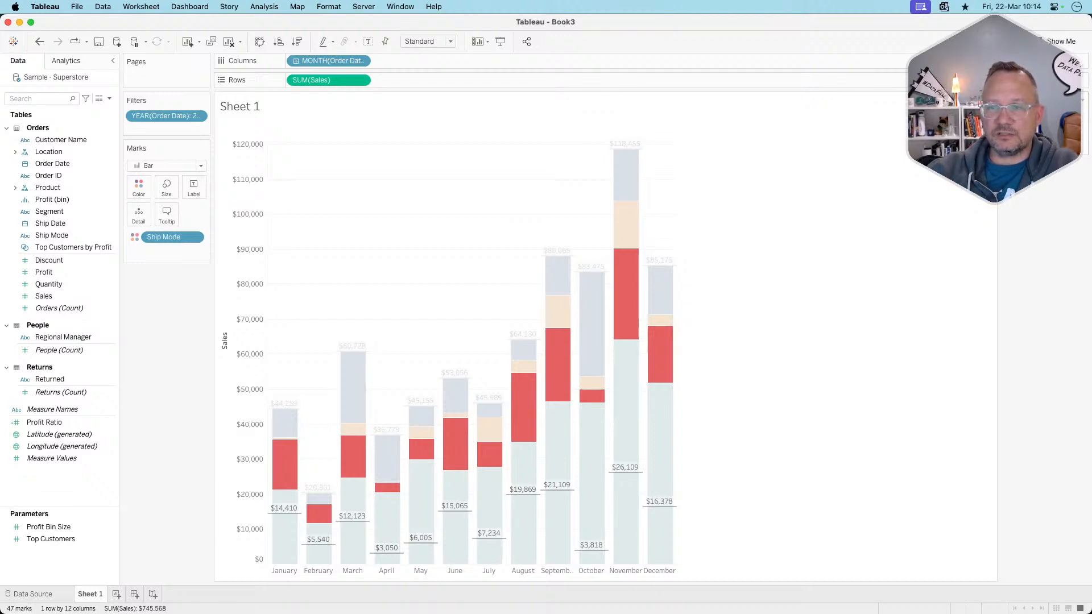
pyautogui.click(1025, 124)
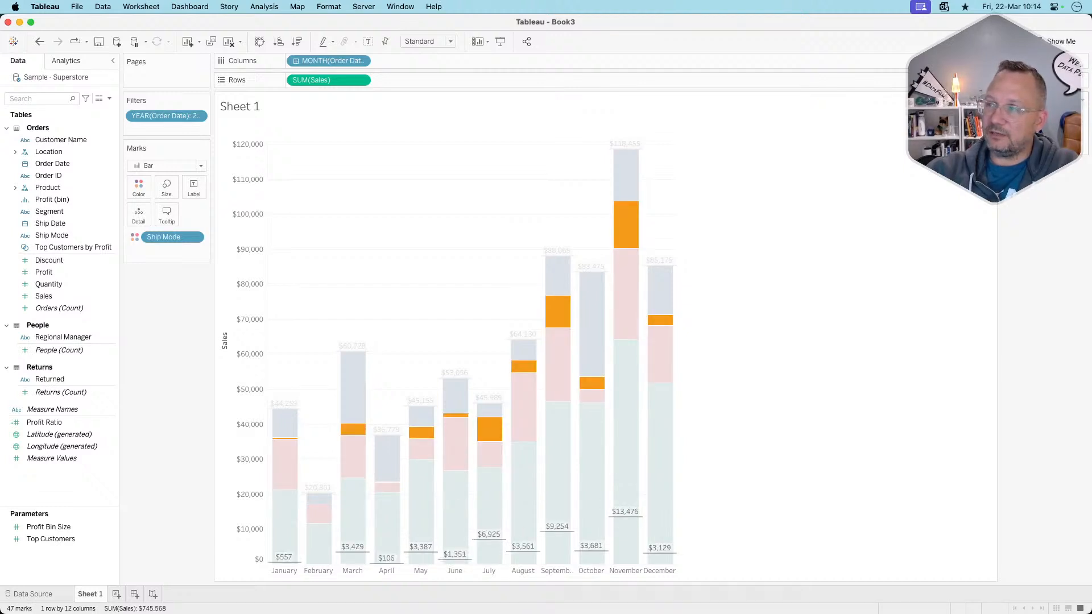
pyautogui.click(1024, 113)
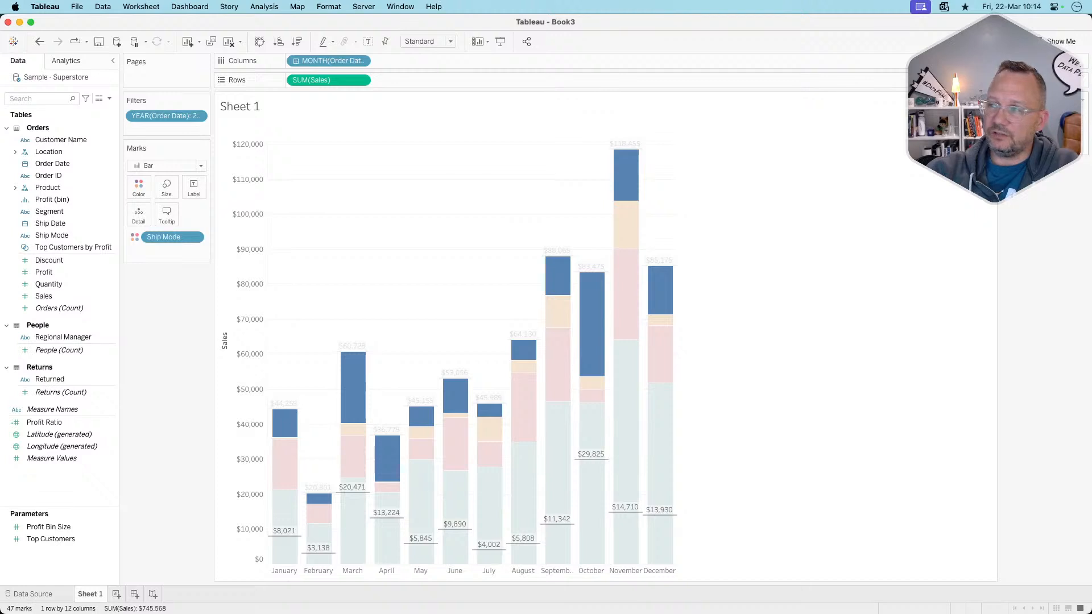
pyautogui.click(1024, 124)
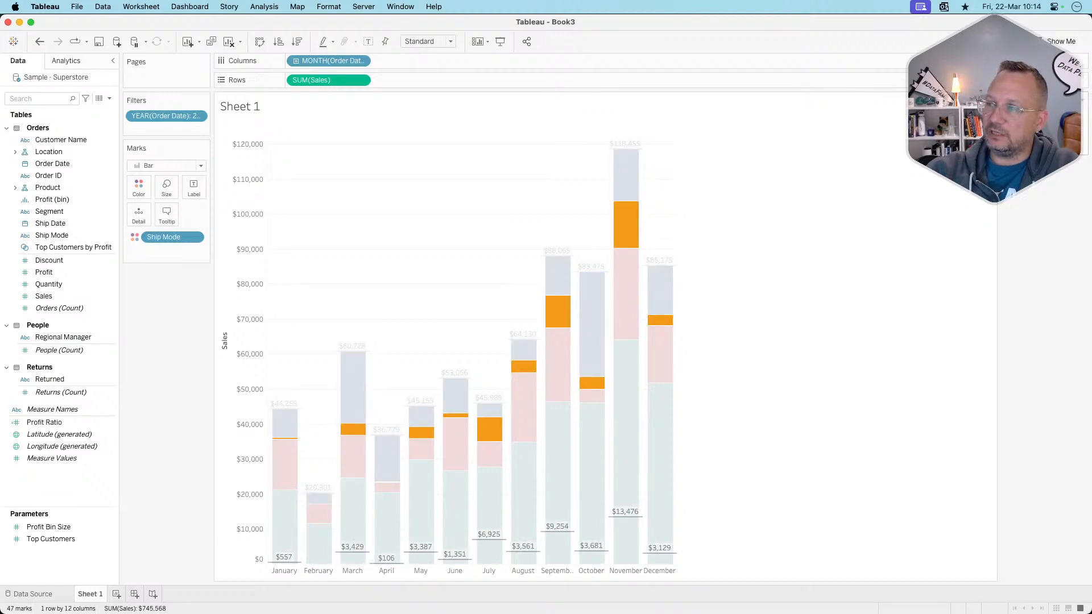
pyautogui.click(1024, 114)
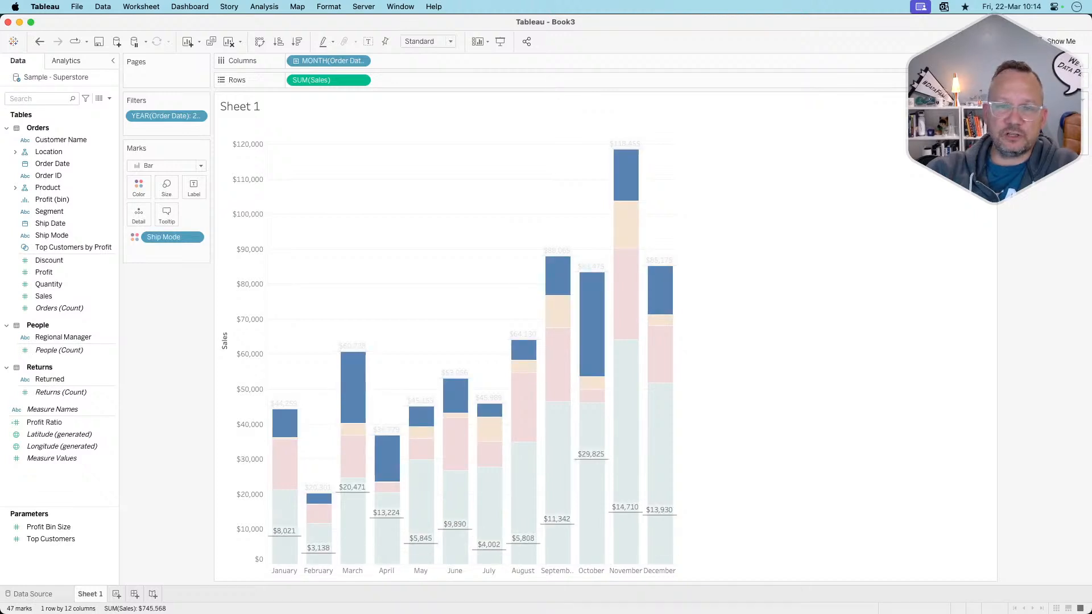
pyautogui.click(1024, 124)
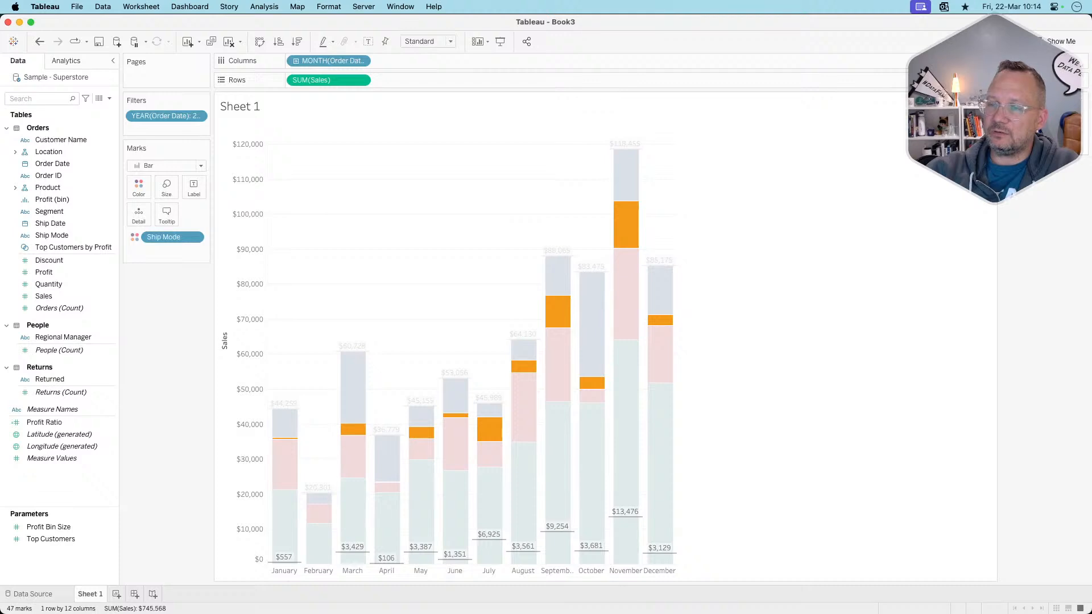
pyautogui.click(1024, 113)
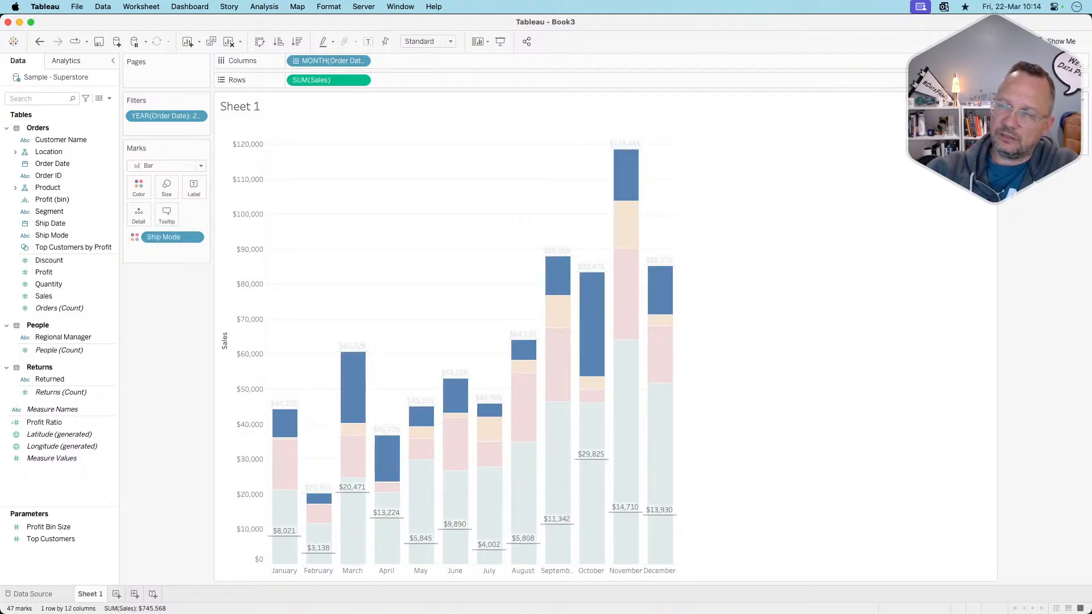
pyautogui.click(1024, 124)
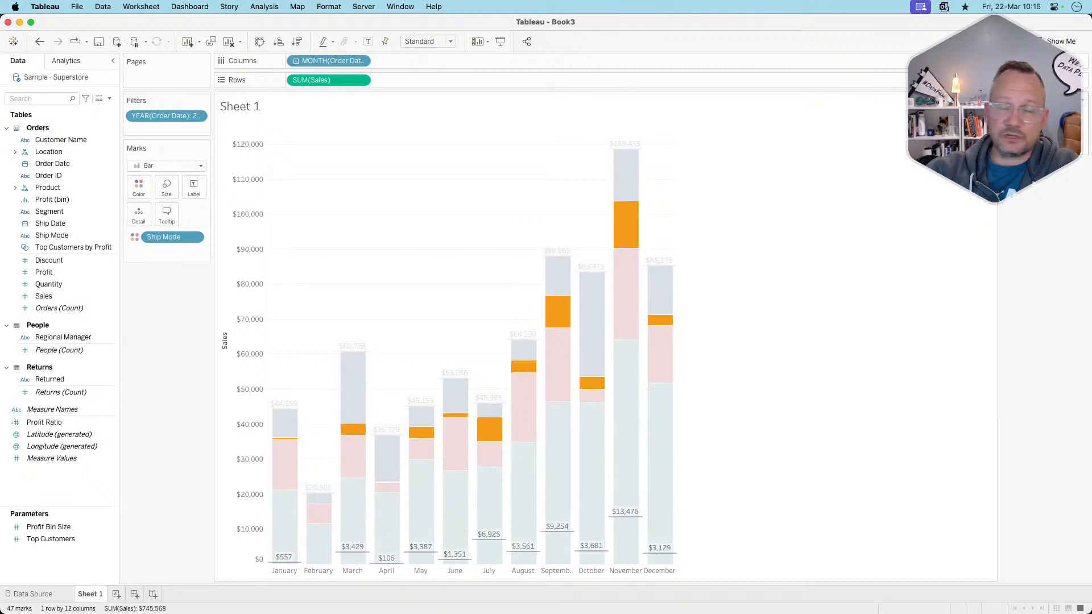
pyautogui.click(1024, 134)
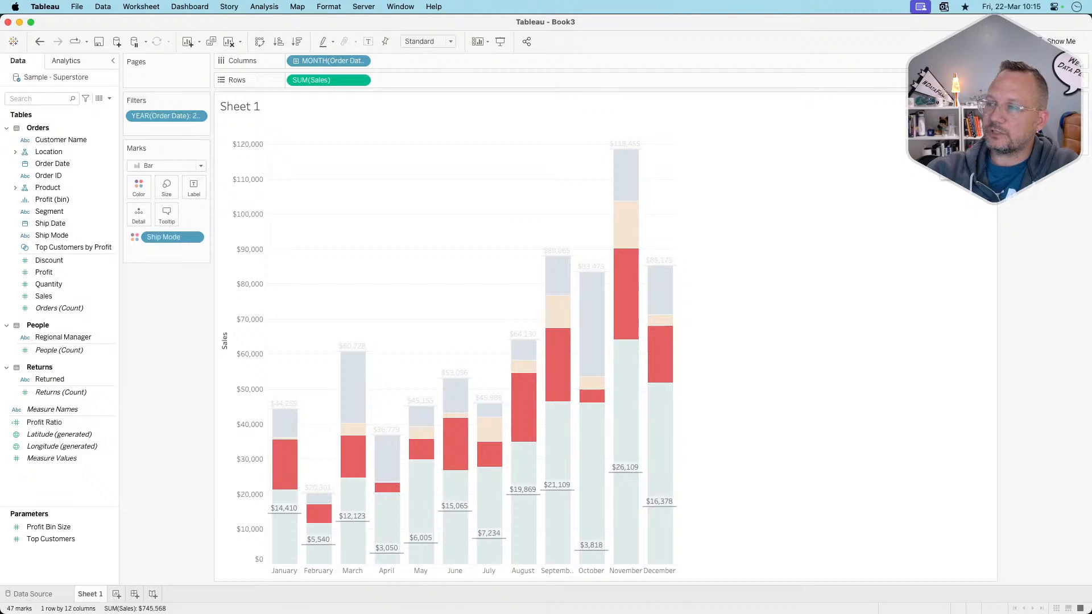
pyautogui.click(1024, 145)
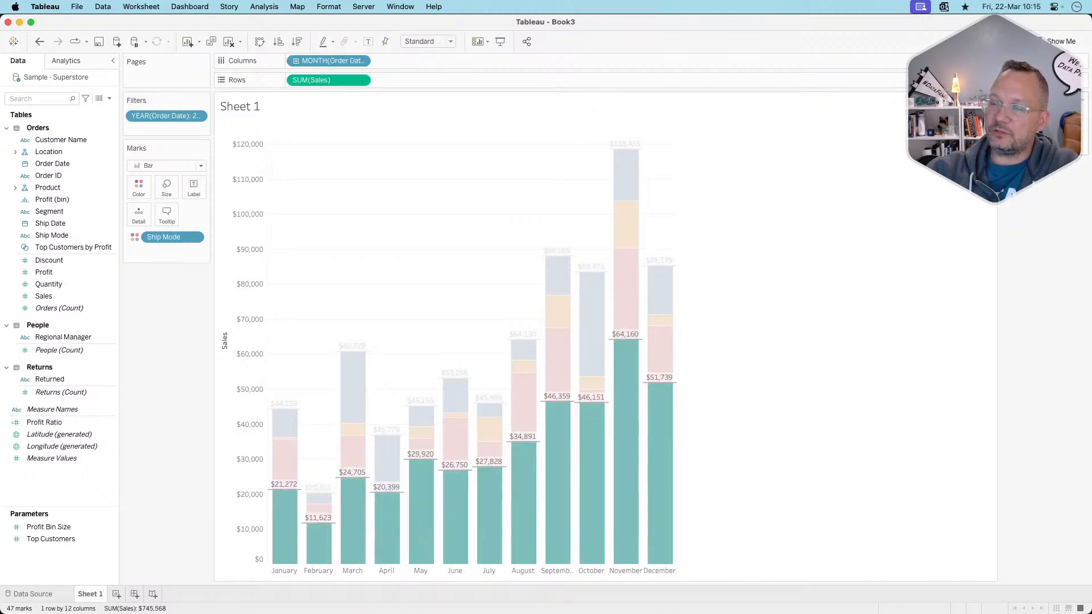
pyautogui.click(1042, 192)
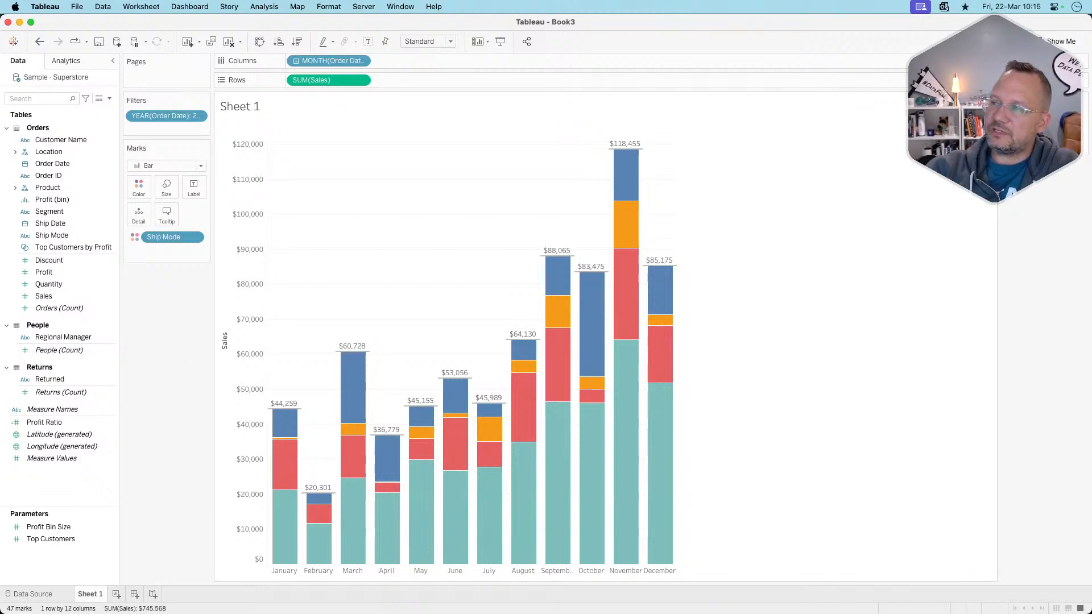
# - Select October's Second Class segment to check how its reference line recalculates, and clear the selection
pyautogui.moveTo(667, 346)
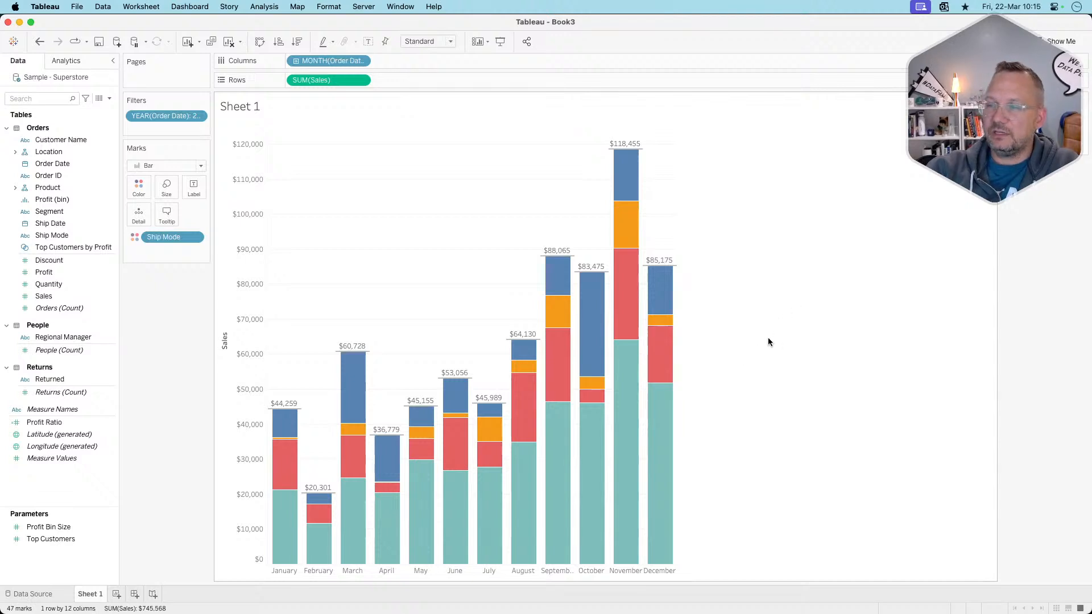
pyautogui.moveTo(572, 401)
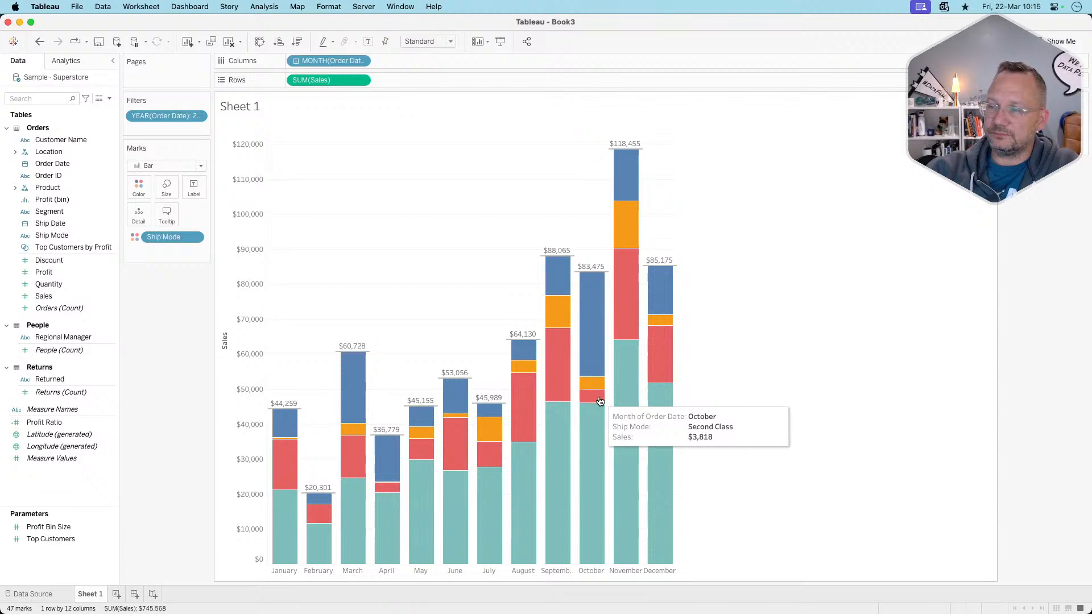
pyautogui.click(599, 401)
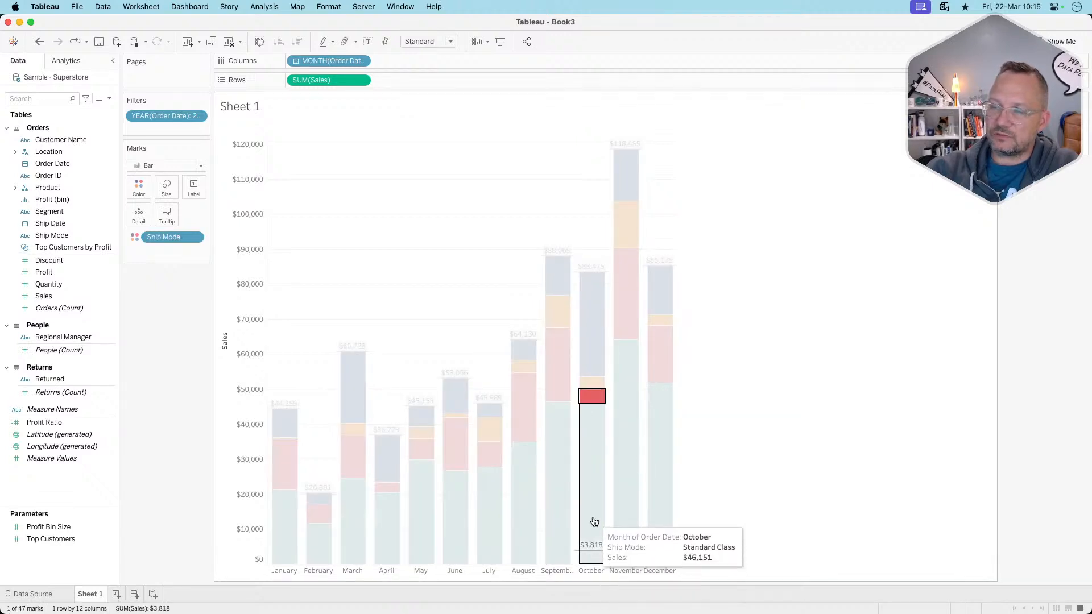
pyautogui.click(591, 398)
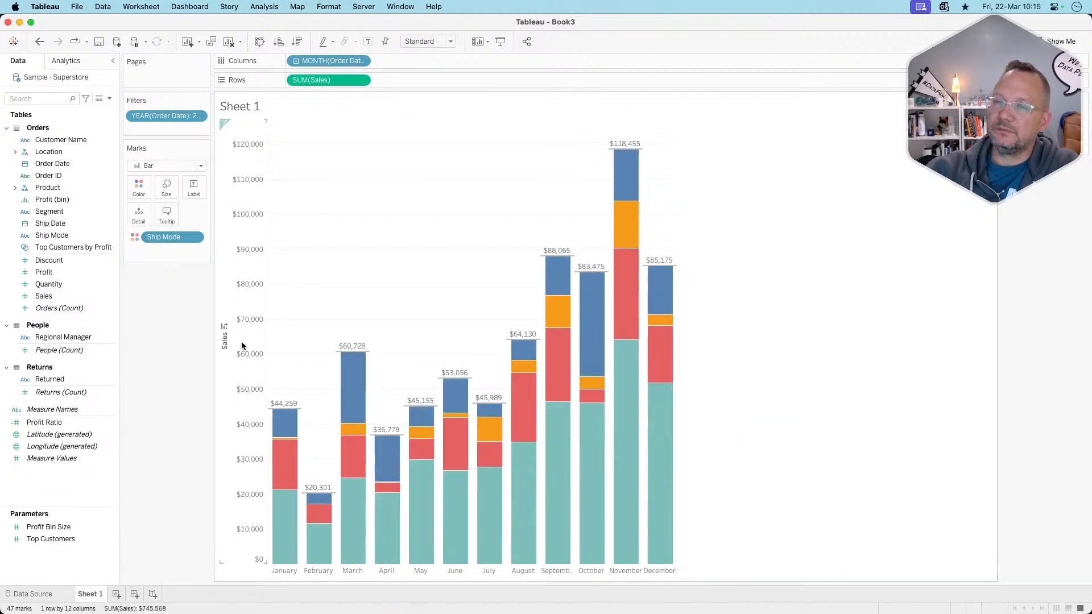
# - Show the Ship Mode highlighter on the sheet and preview the highlighting of its ship modes
pyautogui.rightClick(182, 338)
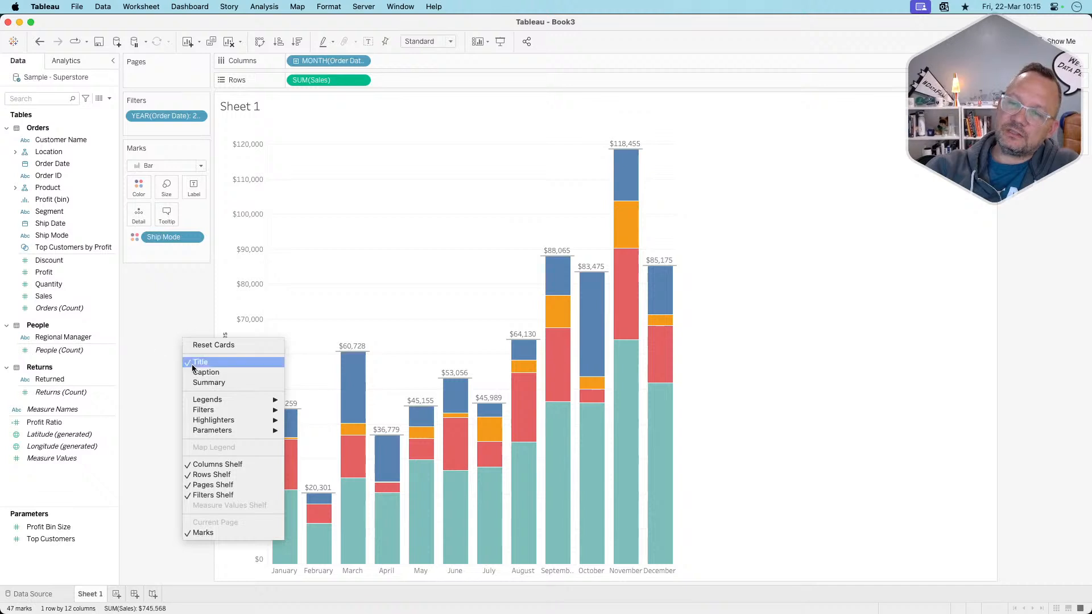
pyautogui.moveTo(222, 423)
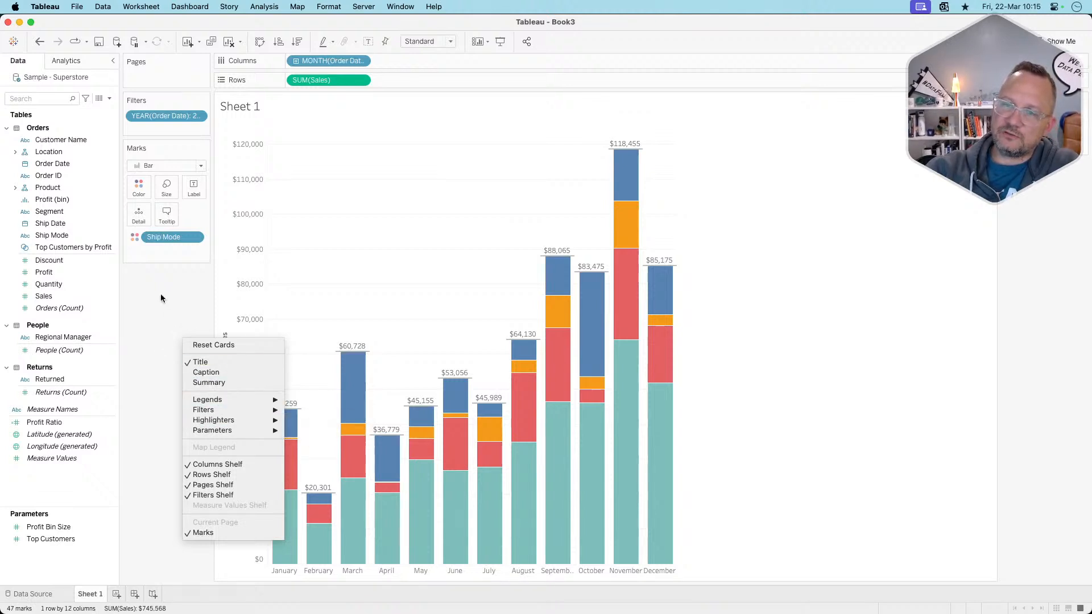
pyautogui.click(164, 354)
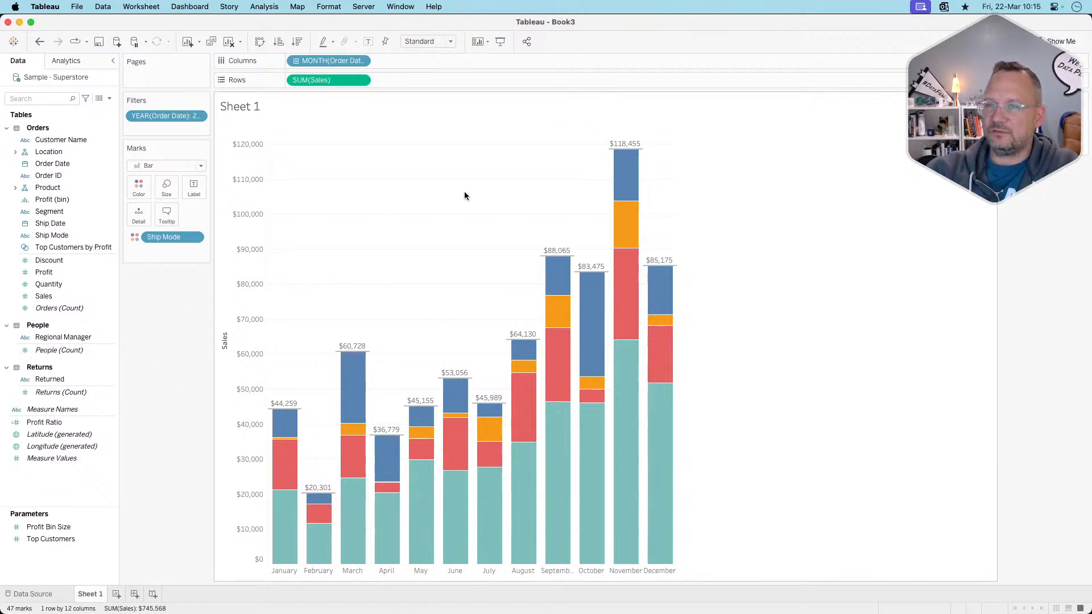
pyautogui.rightClick(149, 289)
pyautogui.moveTo(219, 369)
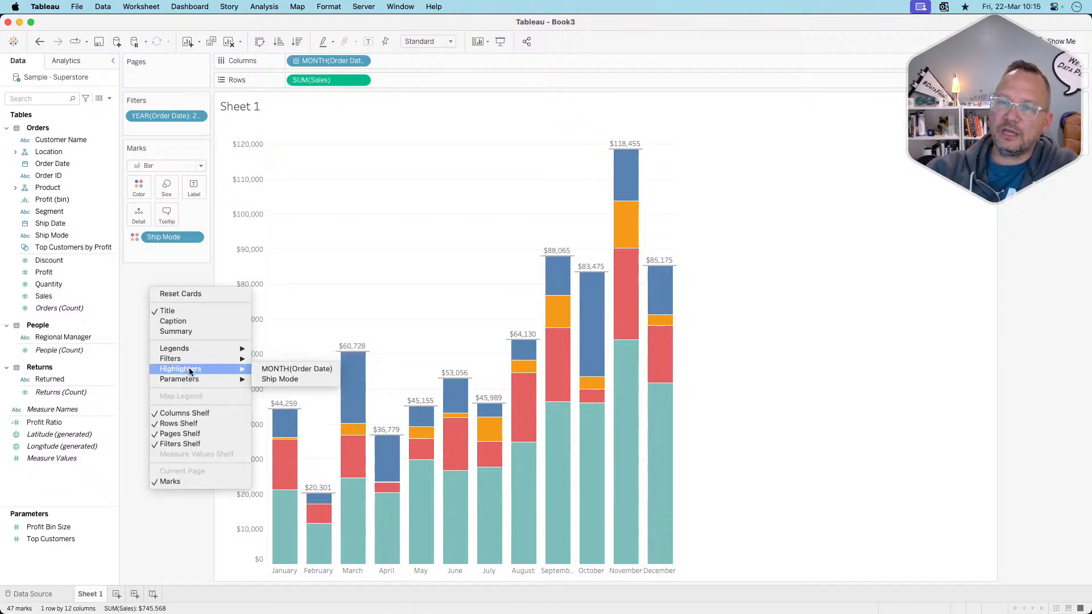
pyautogui.click(274, 380)
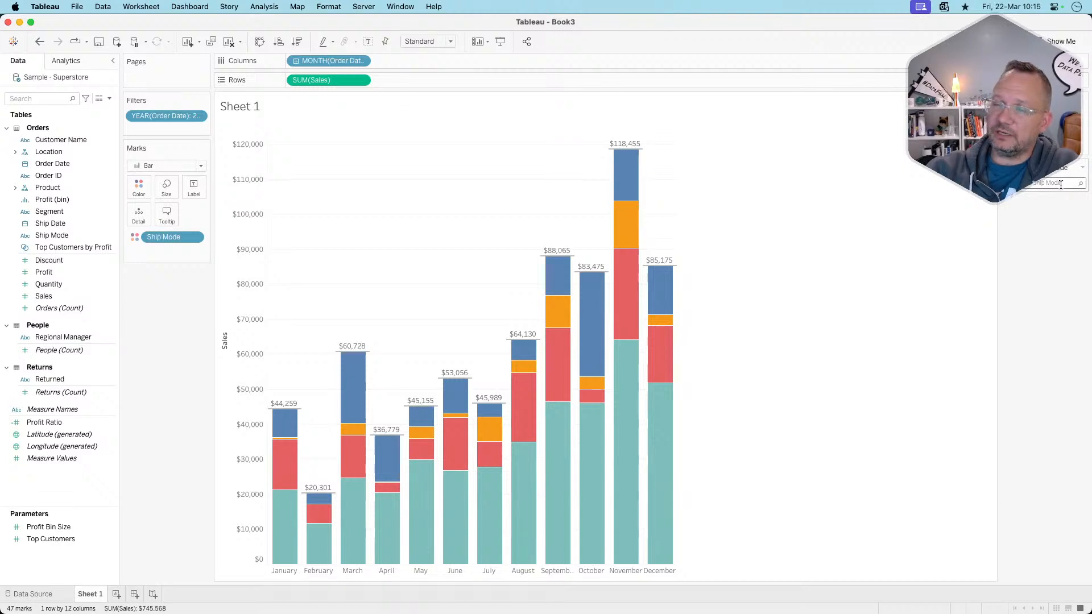
pyautogui.click(1049, 183)
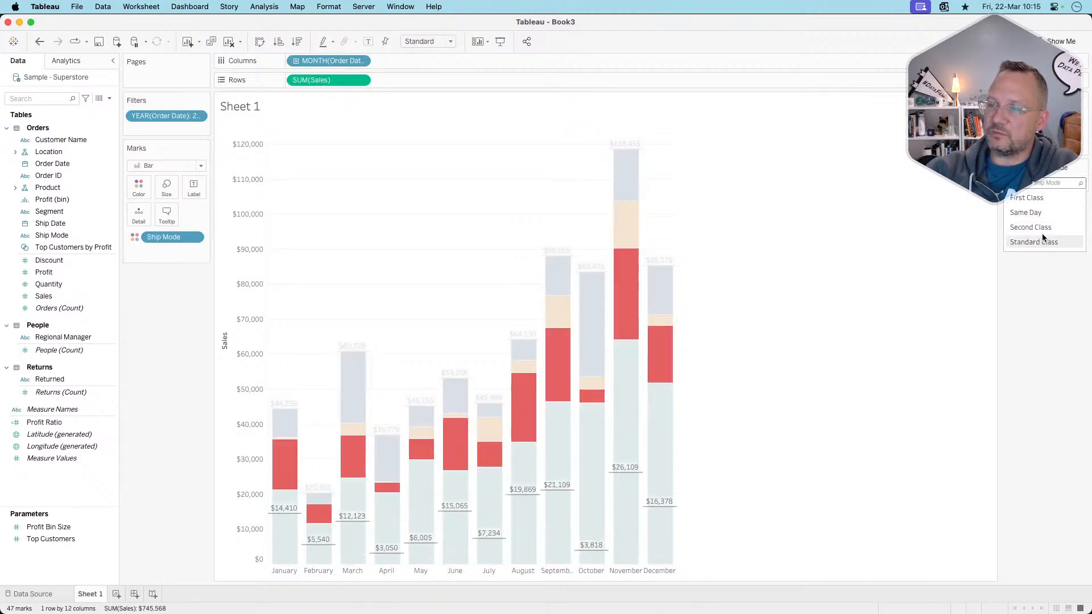
# - Rename the worksheet as "ref liine" and duplicate it
pyautogui.doubleClick(89, 595)
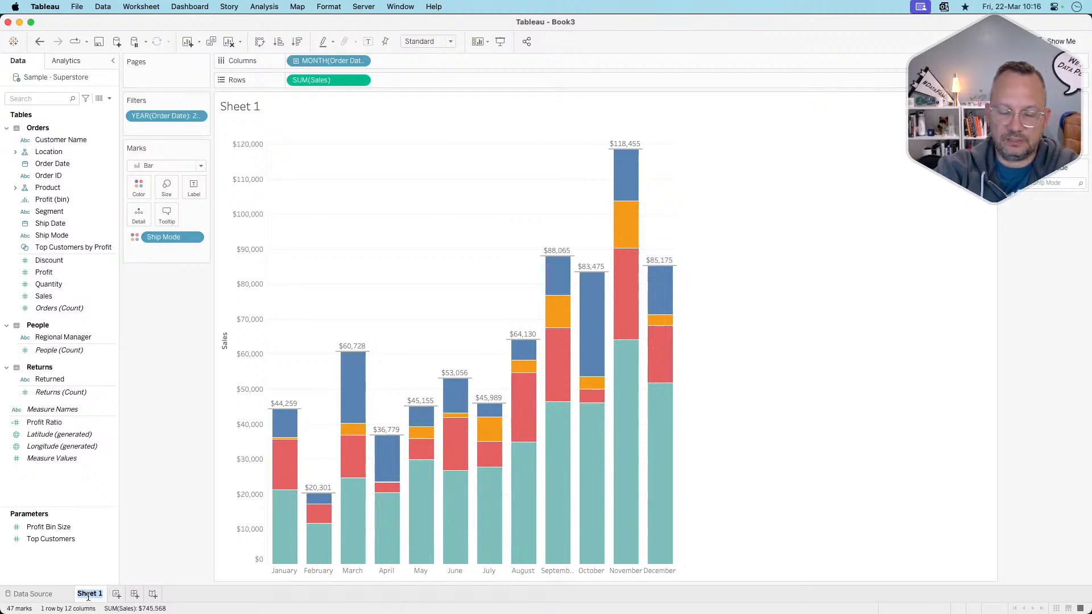
pyautogui.write('ref liine')
pyautogui.press('Return')
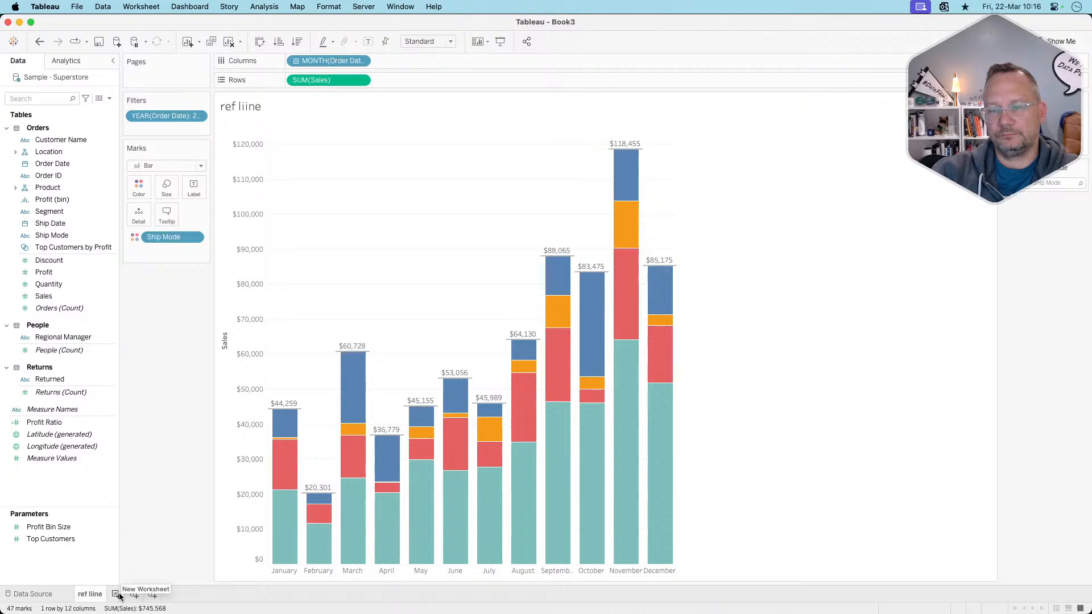
pyautogui.rightClick(92, 594)
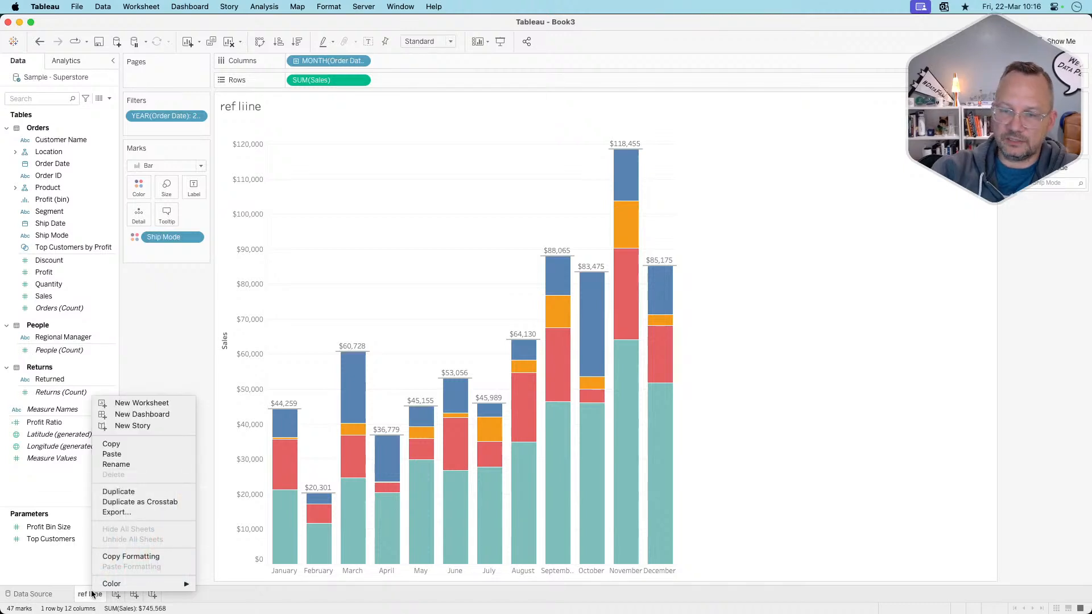
pyautogui.click(126, 493)
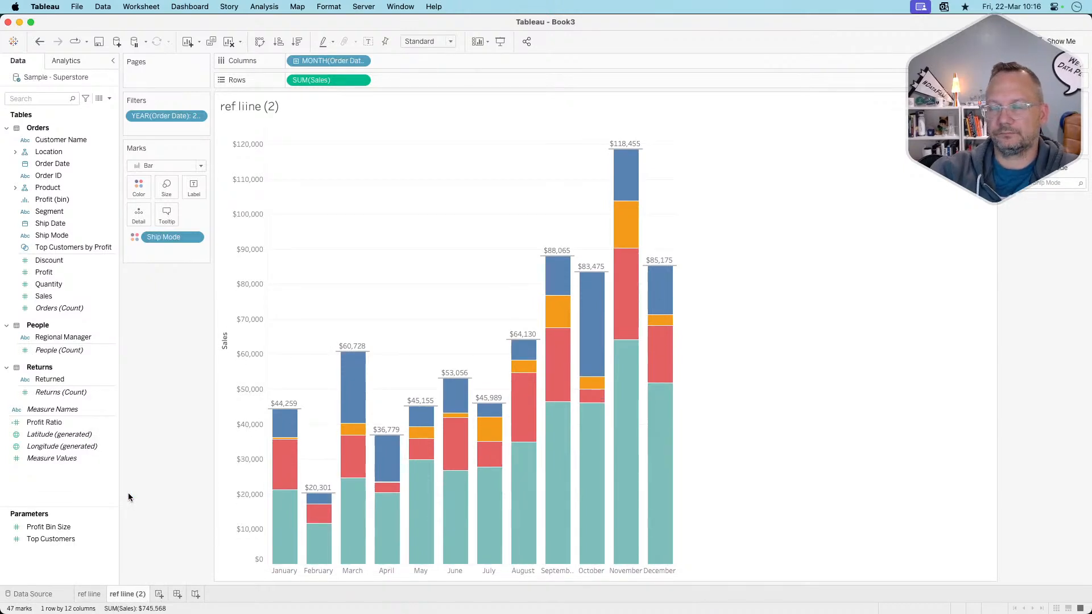
# - Review the settings of the Sales reference line on the duplicated sheet
pyautogui.click(301, 407)
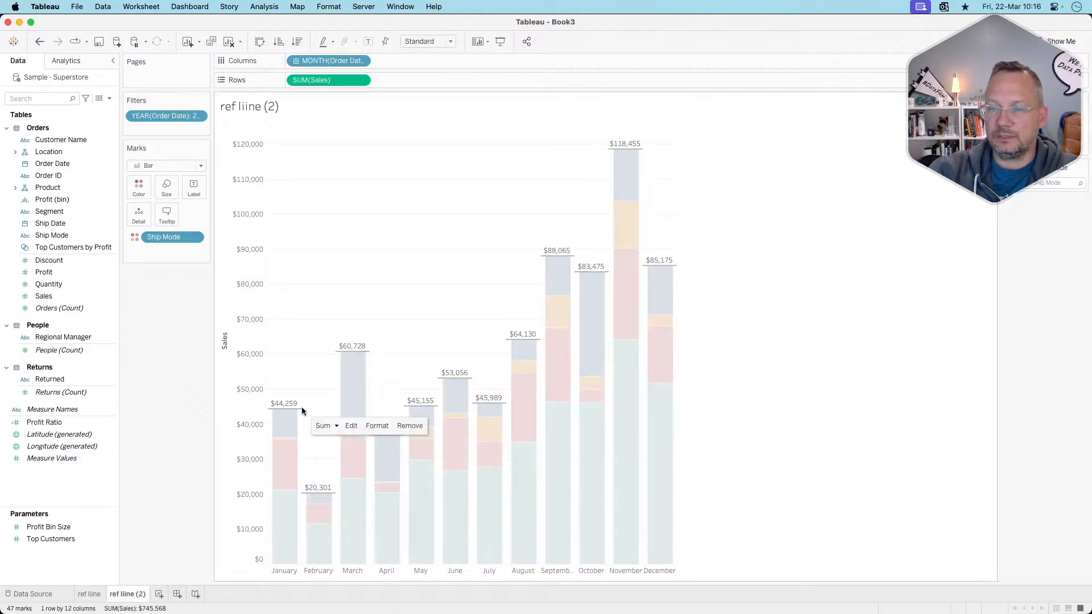
pyautogui.click(346, 426)
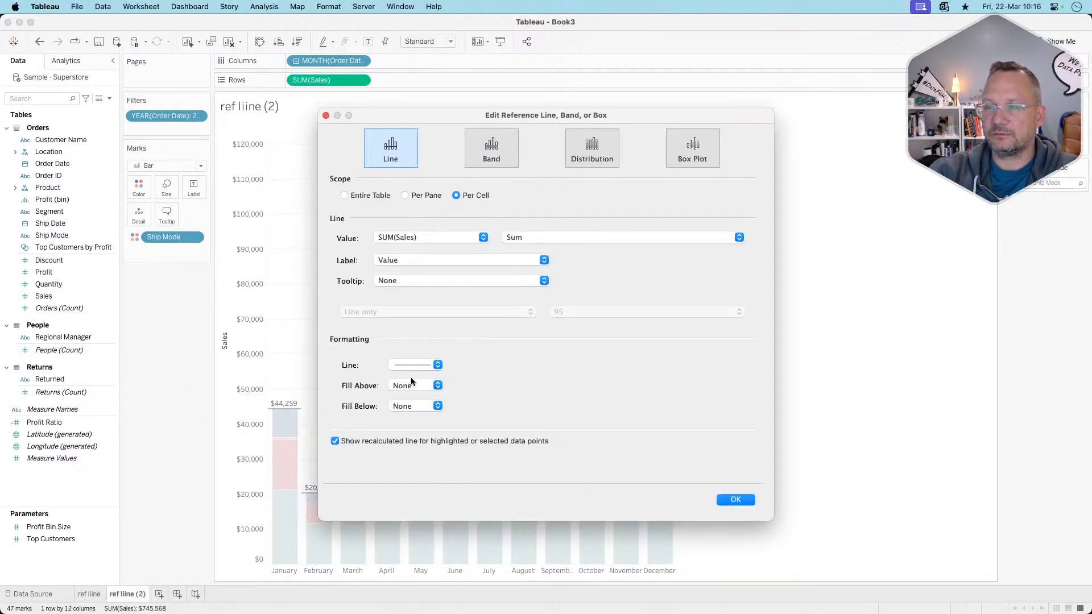
pyautogui.click(734, 500)
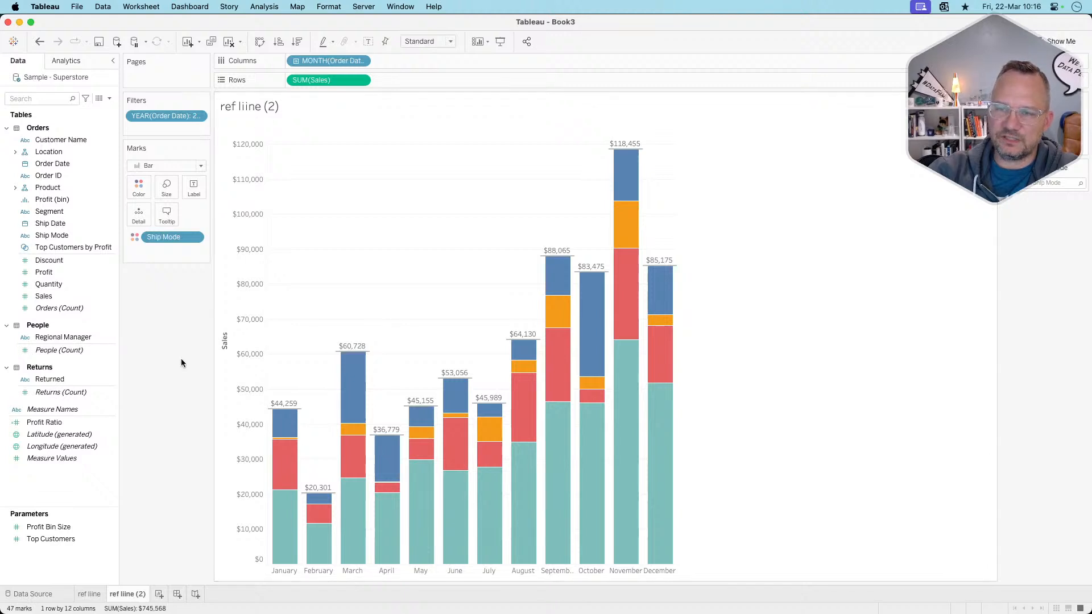
# - Return to the original ref liine sheet and preview the First Class highlight with the Ship Mode highlighter
pyautogui.click(101, 595)
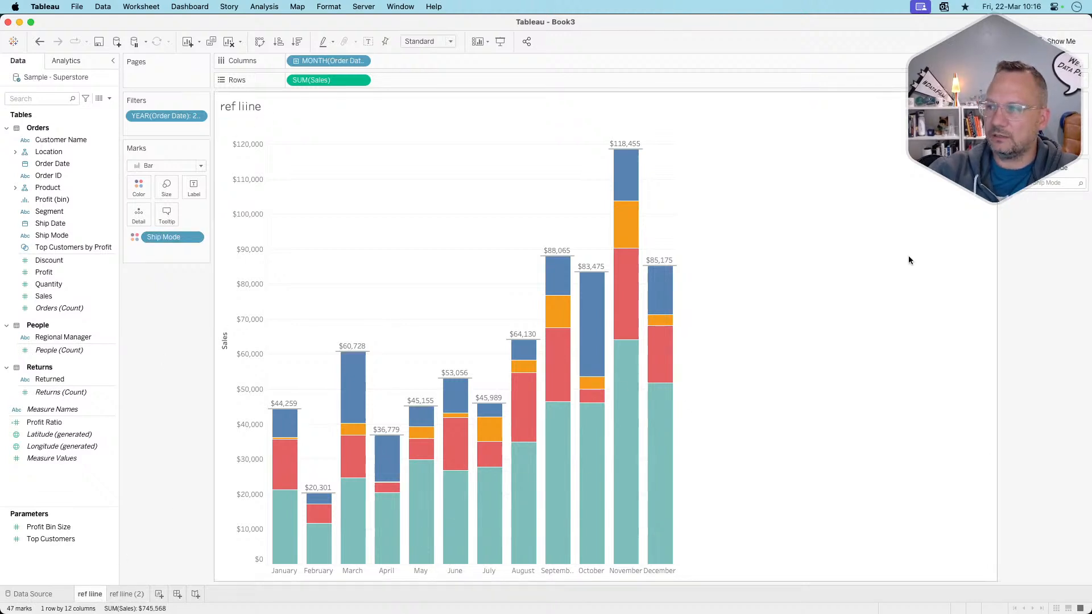
pyautogui.click(1054, 183)
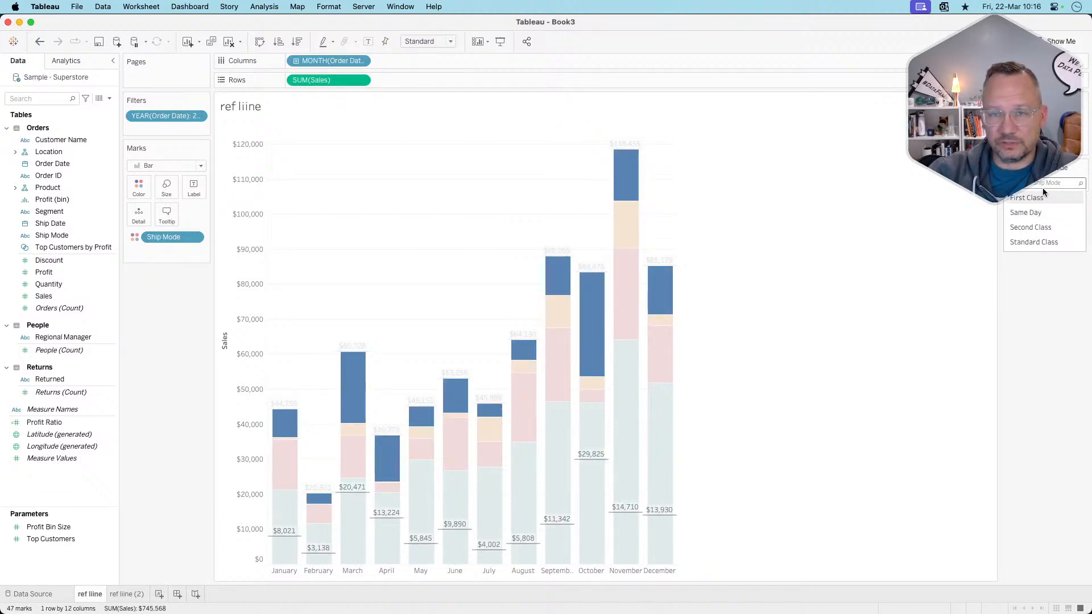
pyautogui.click(1031, 377)
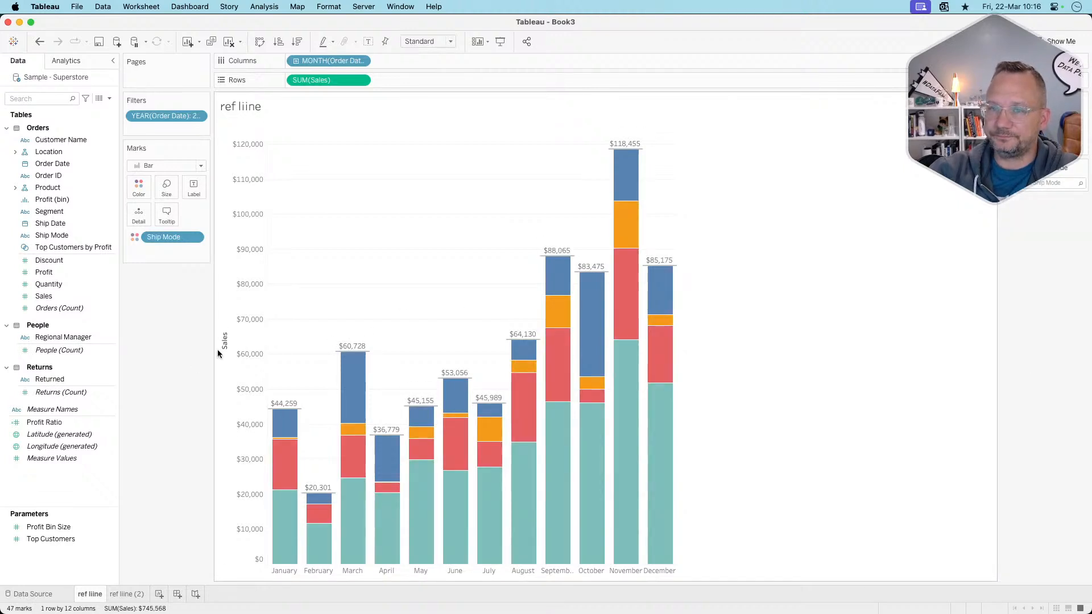
pyautogui.click(110, 99)
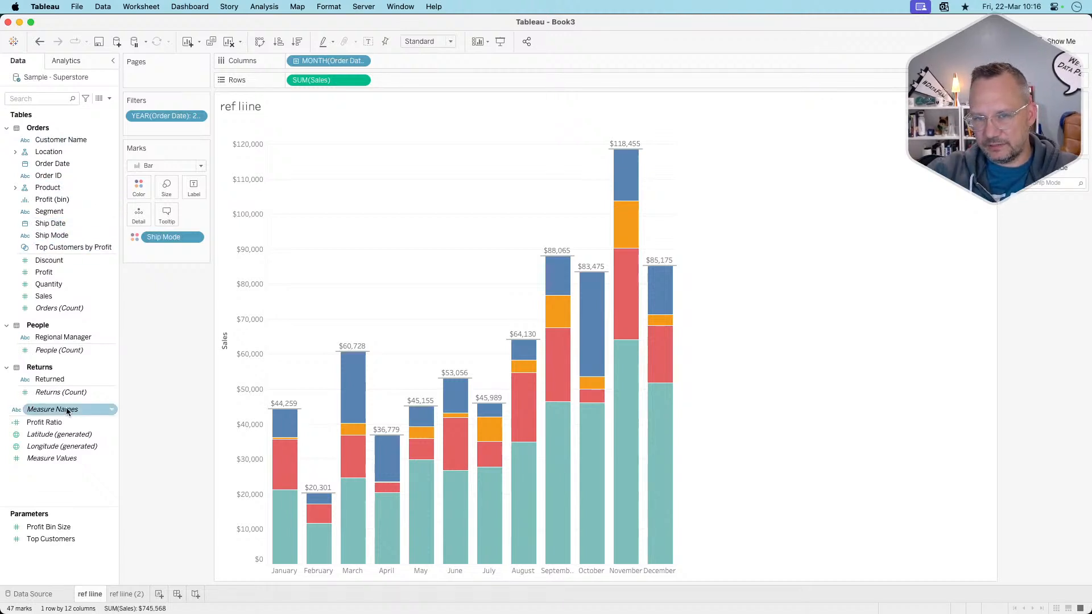
pyautogui.rightClick(67, 235)
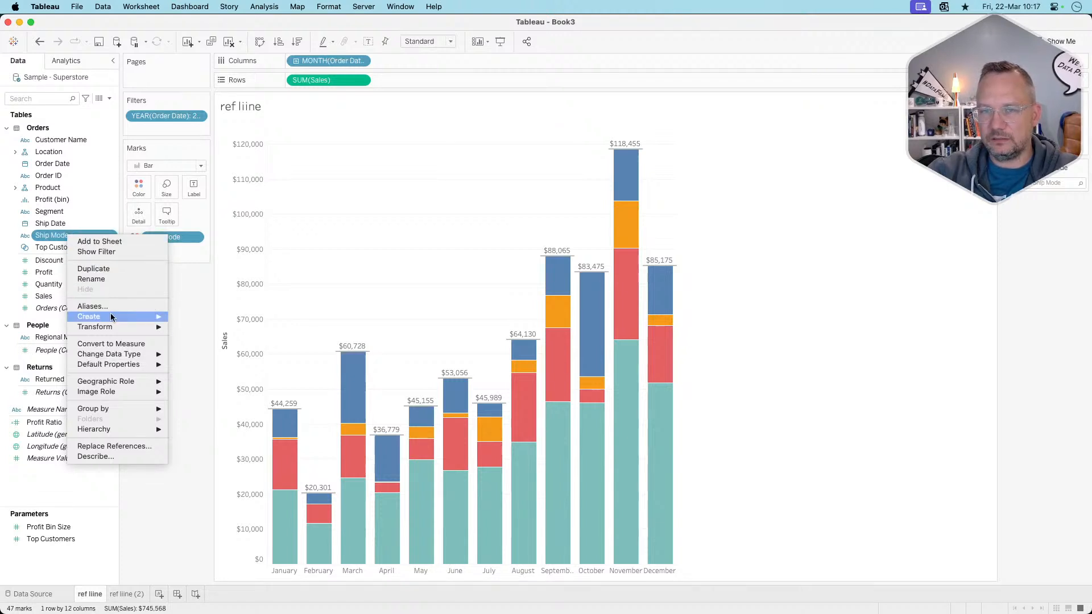
pyautogui.moveTo(121, 316)
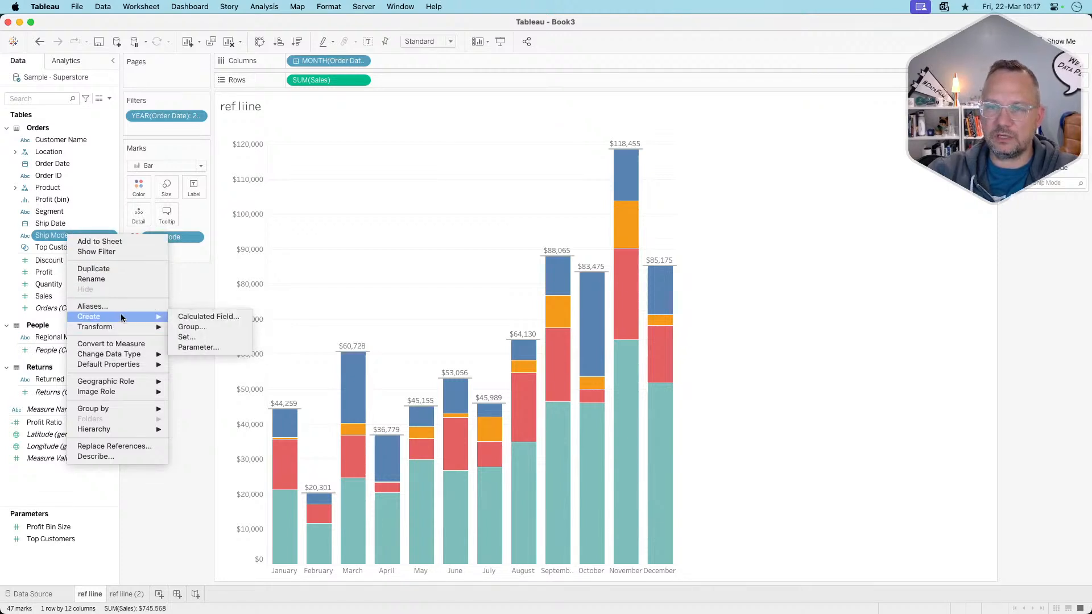
pyautogui.click(188, 338)
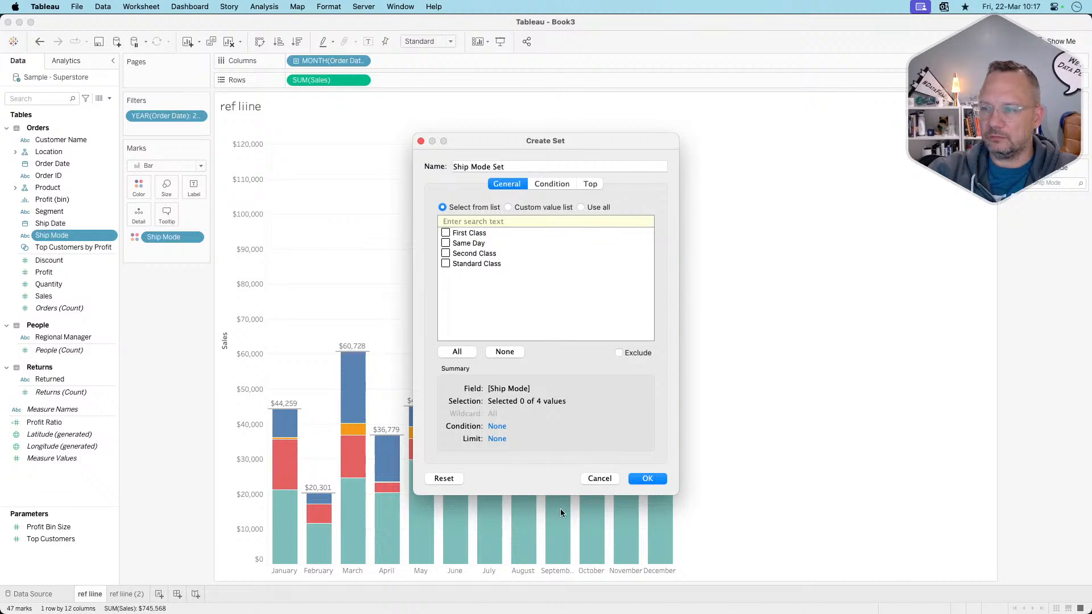
pyautogui.click(596, 480)
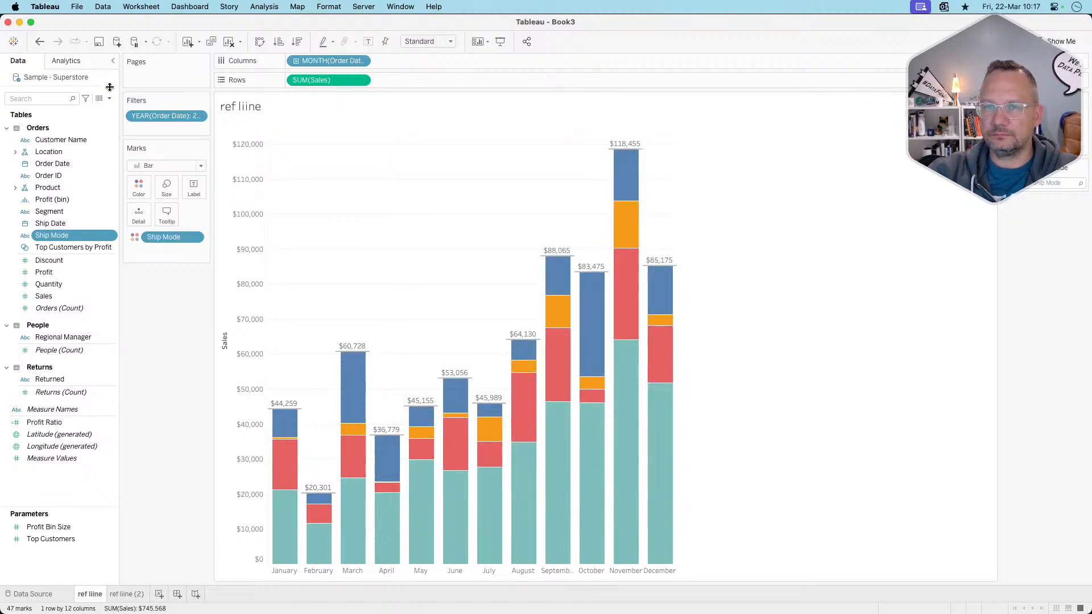
# - Create a set from the Ship Mode field with only First Class as its member
pyautogui.rightClick(73, 235)
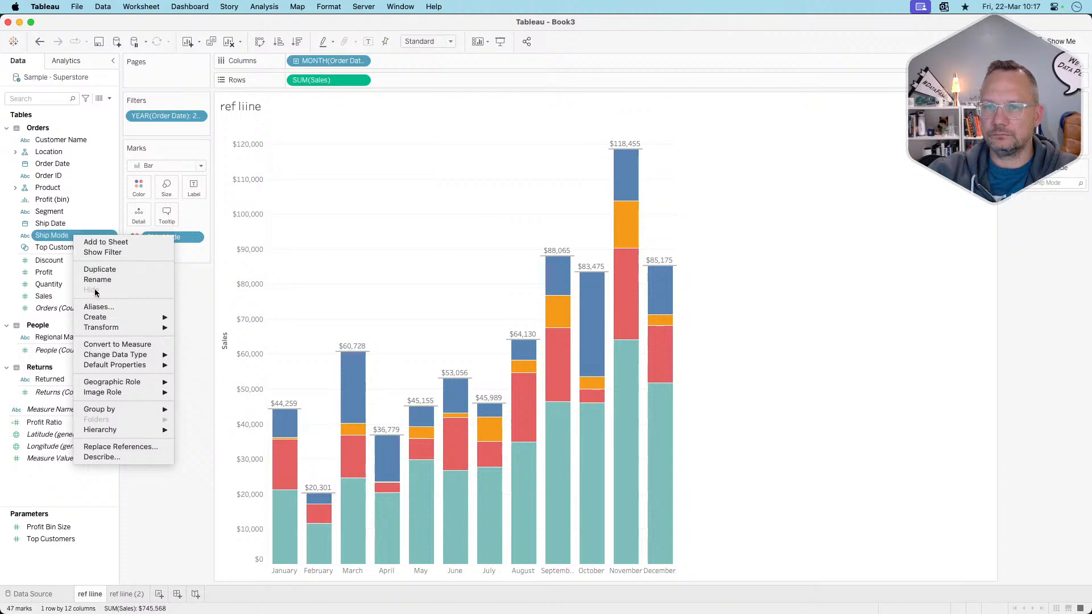
pyautogui.moveTo(100, 315)
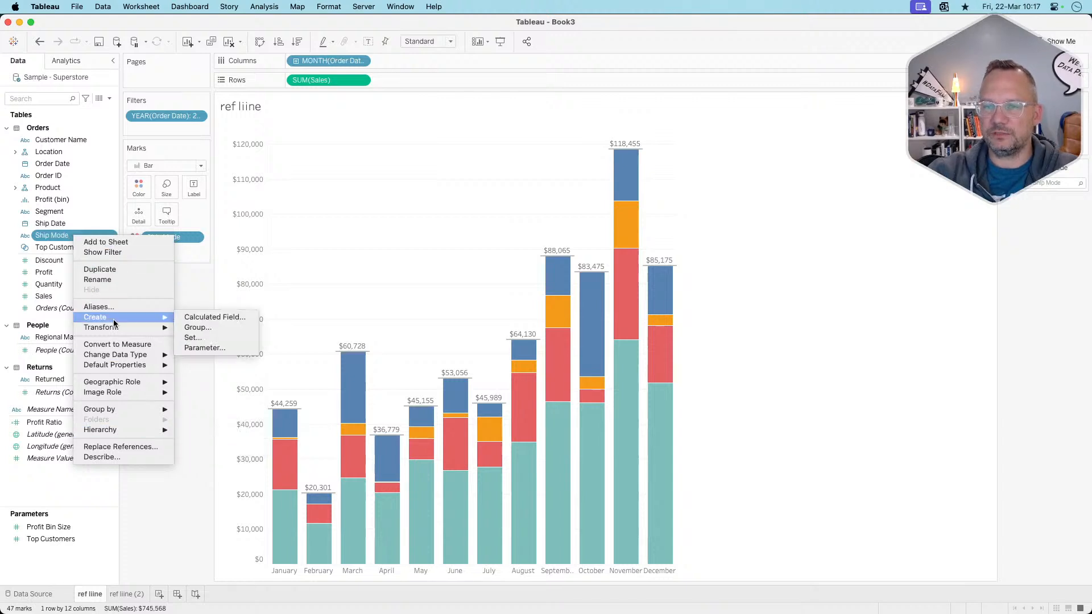
pyautogui.click(193, 338)
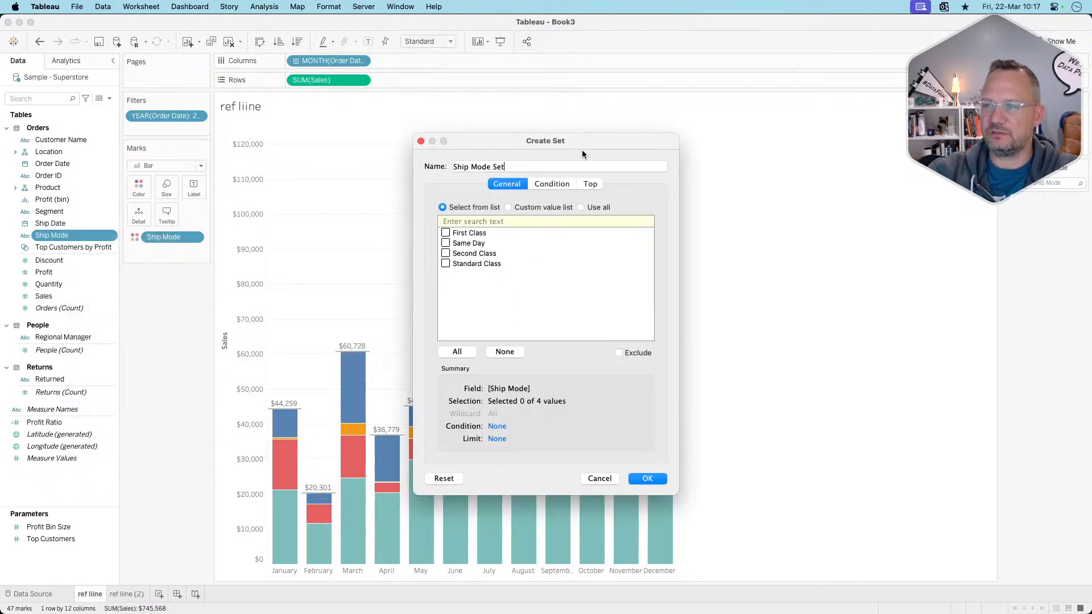
pyautogui.tripleClick(511, 166)
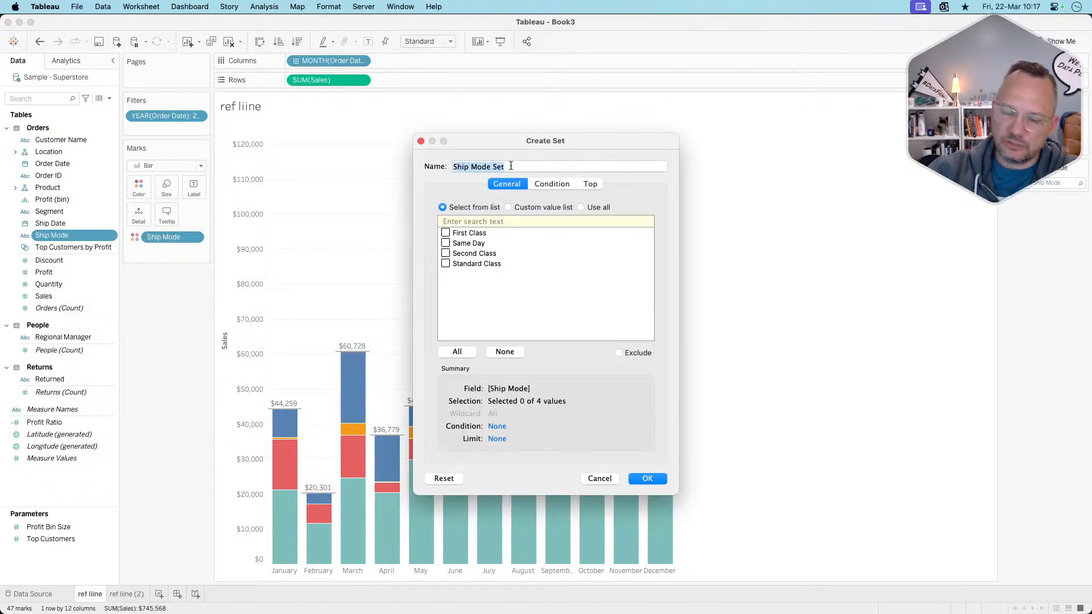
pyautogui.click(448, 239)
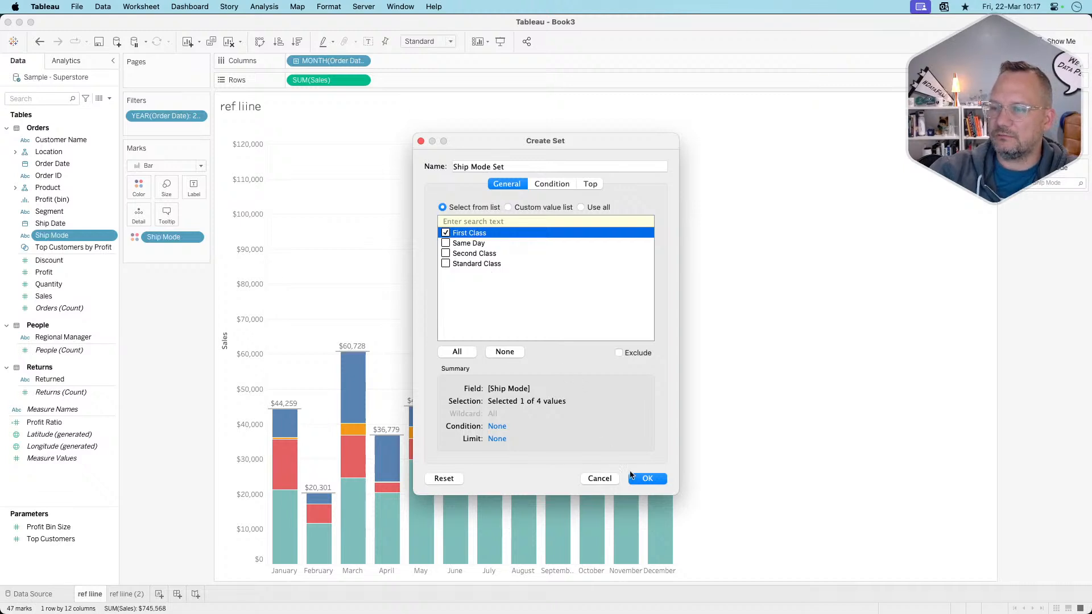
pyautogui.click(647, 479)
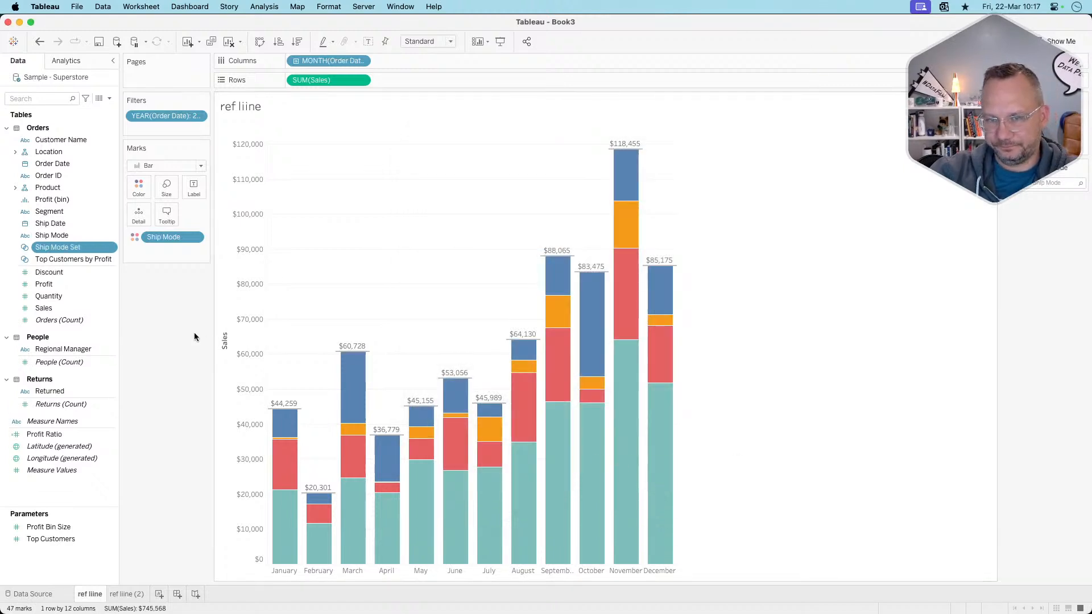
# - Create a calculated field named "Selected Mode Sales" with the formula if [Ship Mode Set] then [Sales] else 0 END
pyautogui.click(109, 99)
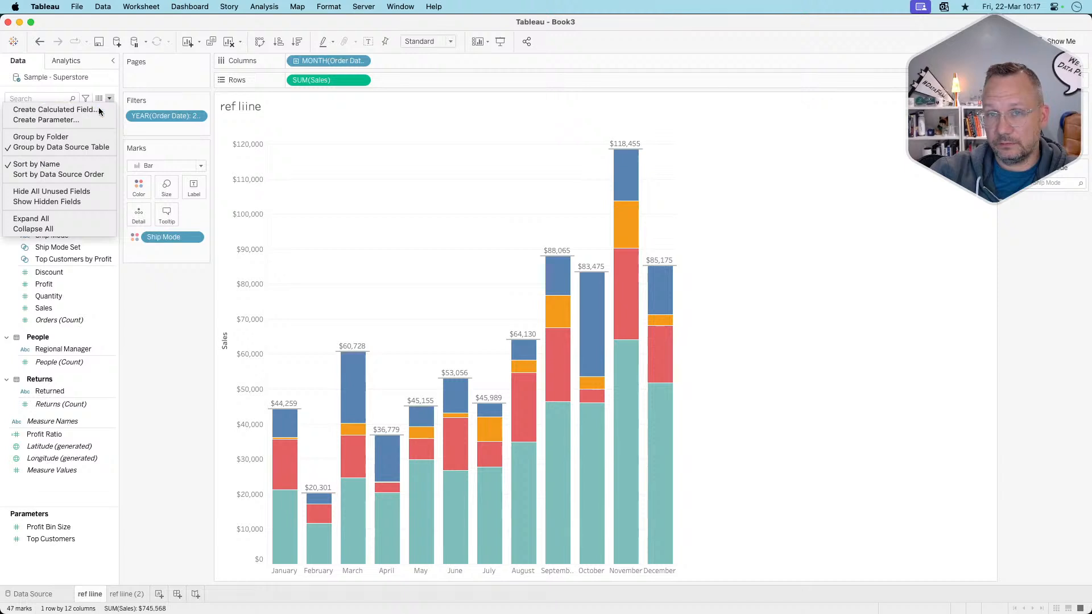
pyautogui.click(98, 107)
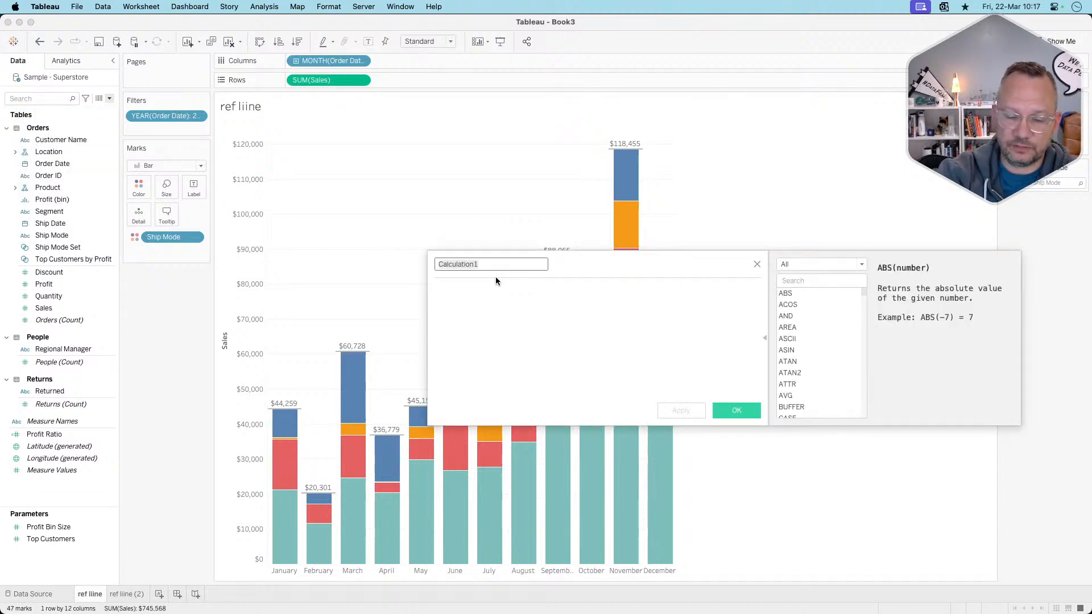
pyautogui.write('Selected')
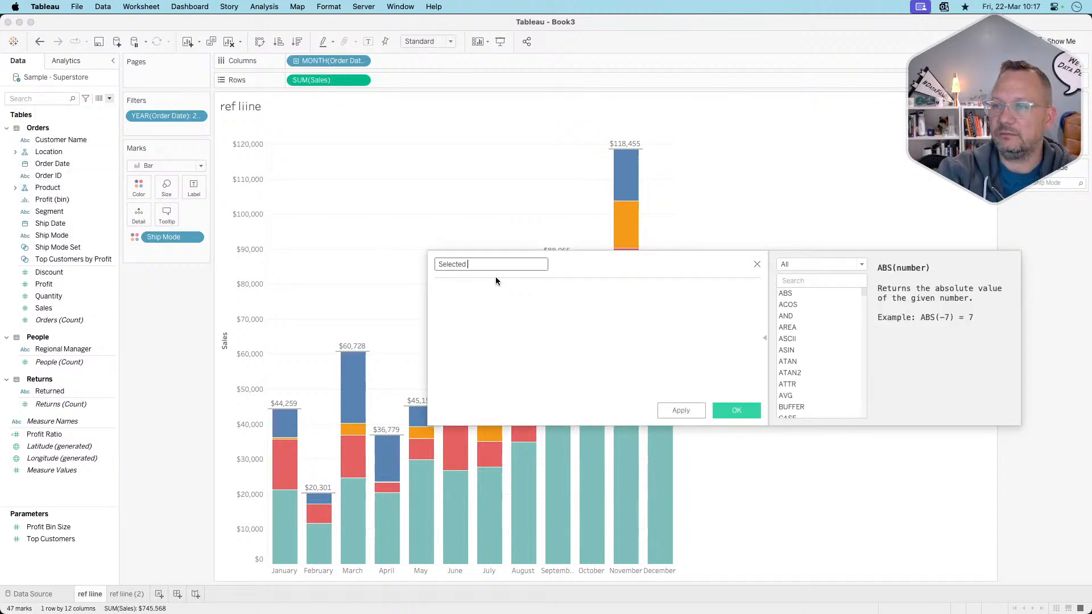
pyautogui.write(' Mode Sales')
pyautogui.press('Tab')
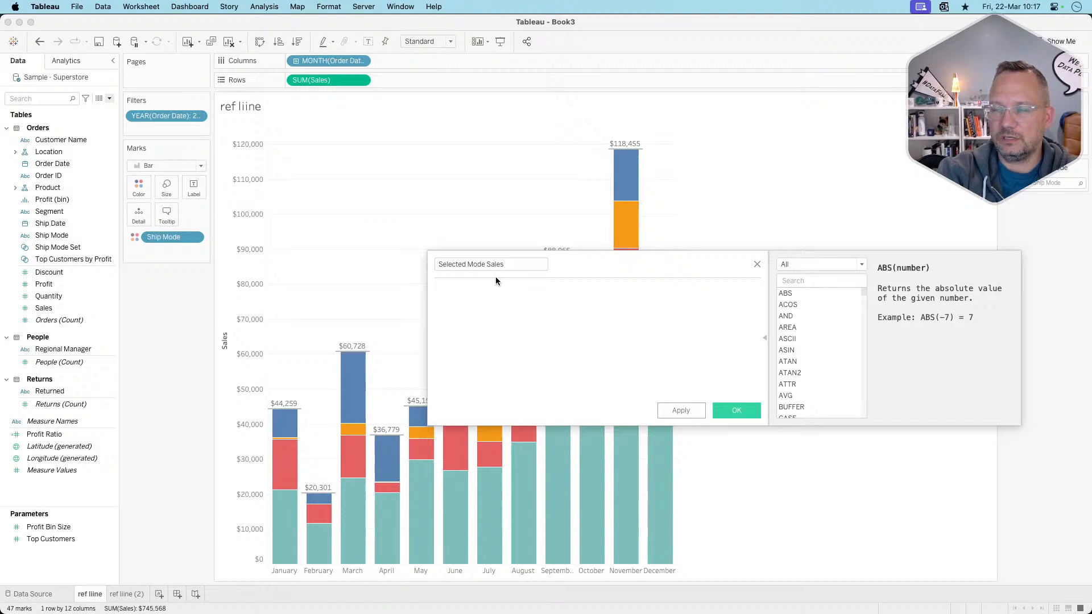
pyautogui.write('if')
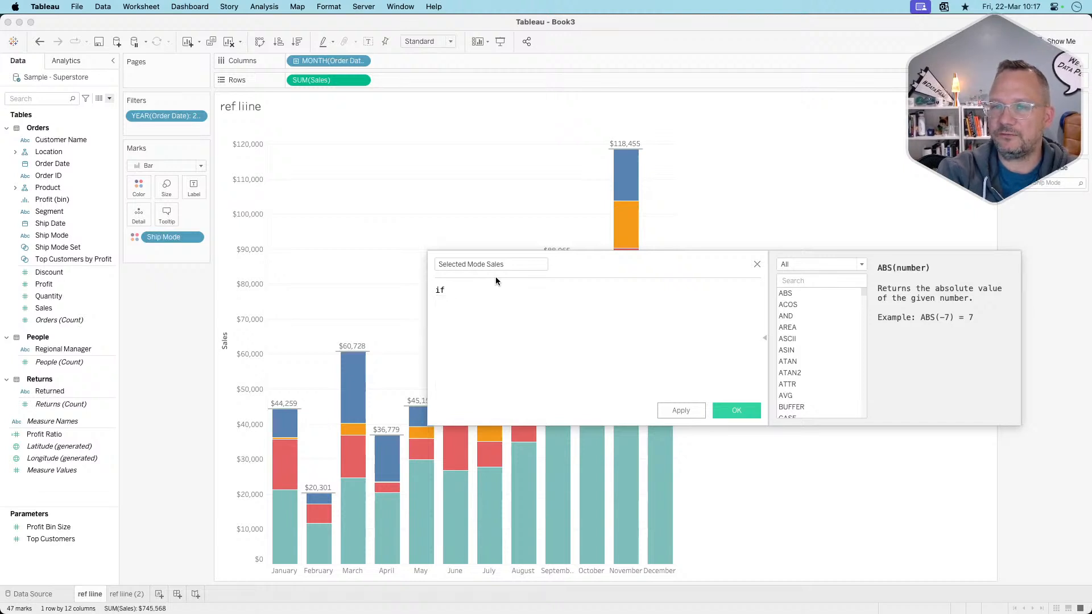
pyautogui.write(' set')
pyautogui.press('Return')
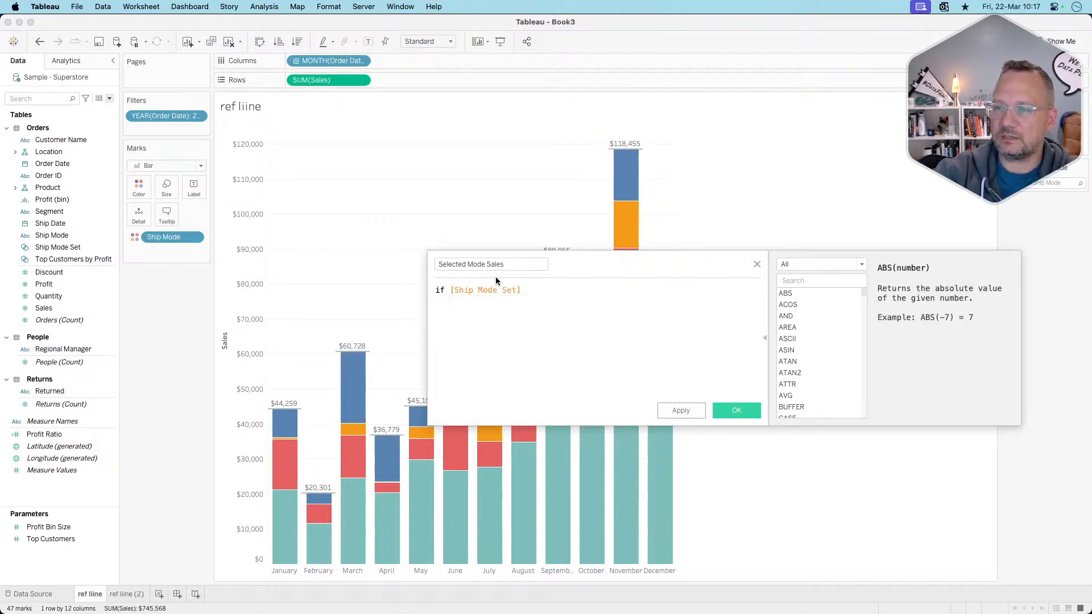
pyautogui.write('then sales')
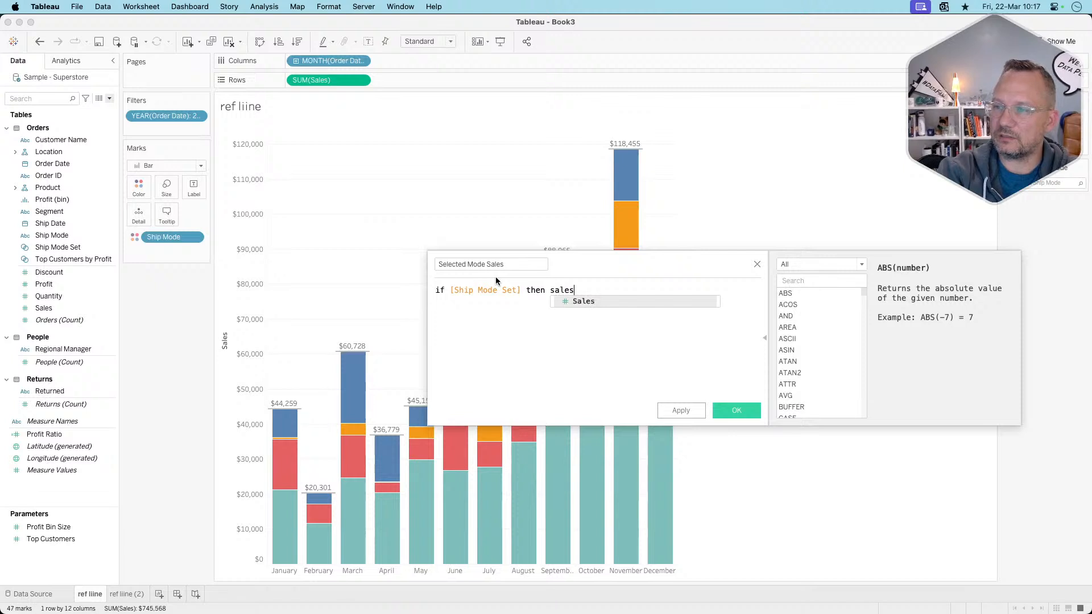
pyautogui.press('Return')
pyautogui.write('els')
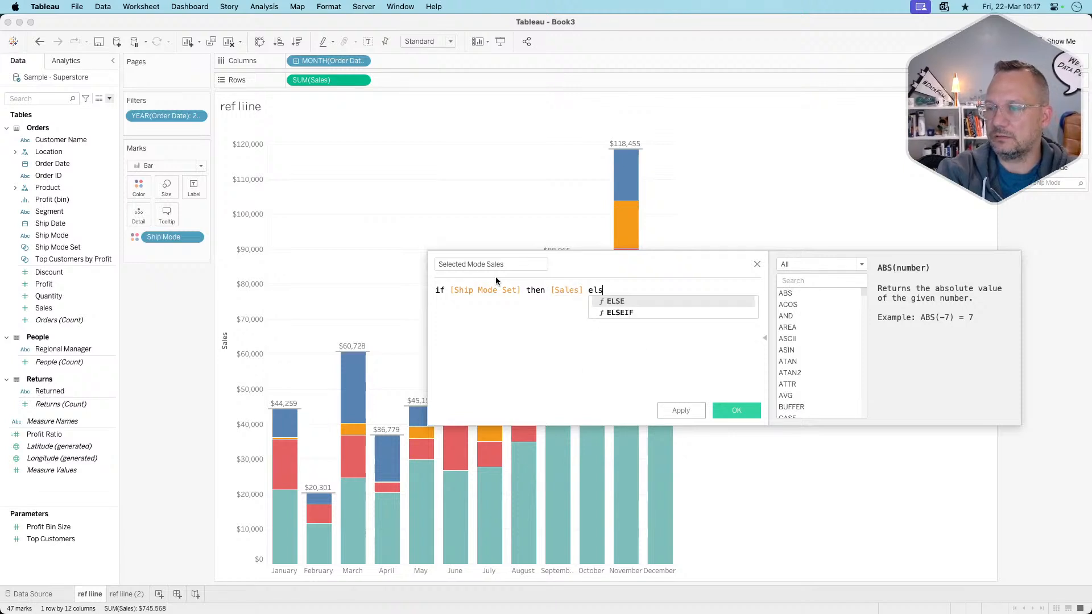
pyautogui.write('e 0 en')
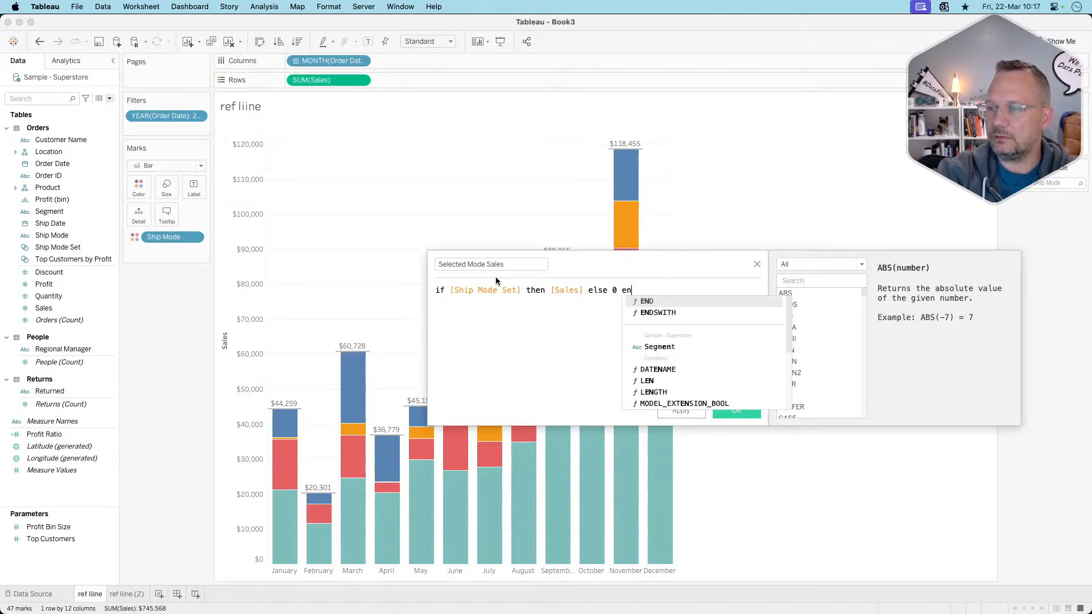
pyautogui.press('Return')
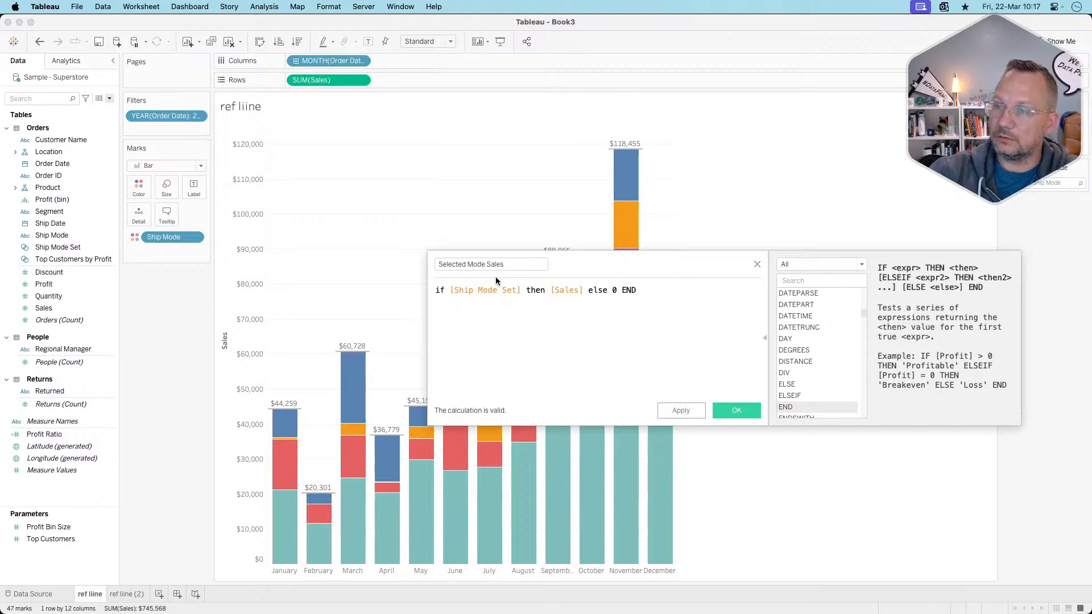
pyautogui.click(733, 408)
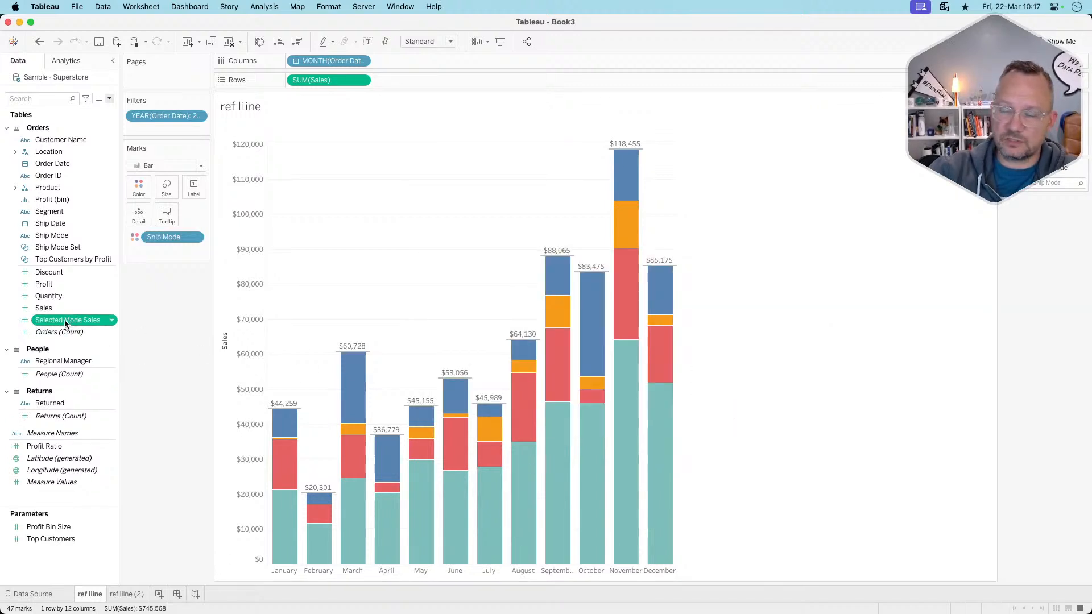
# - Add Selected Mode Sales to Rows after SUM(Sales) and change its mark type to Line
pyautogui.moveTo(65, 323); pyautogui.dragTo(442, 80)
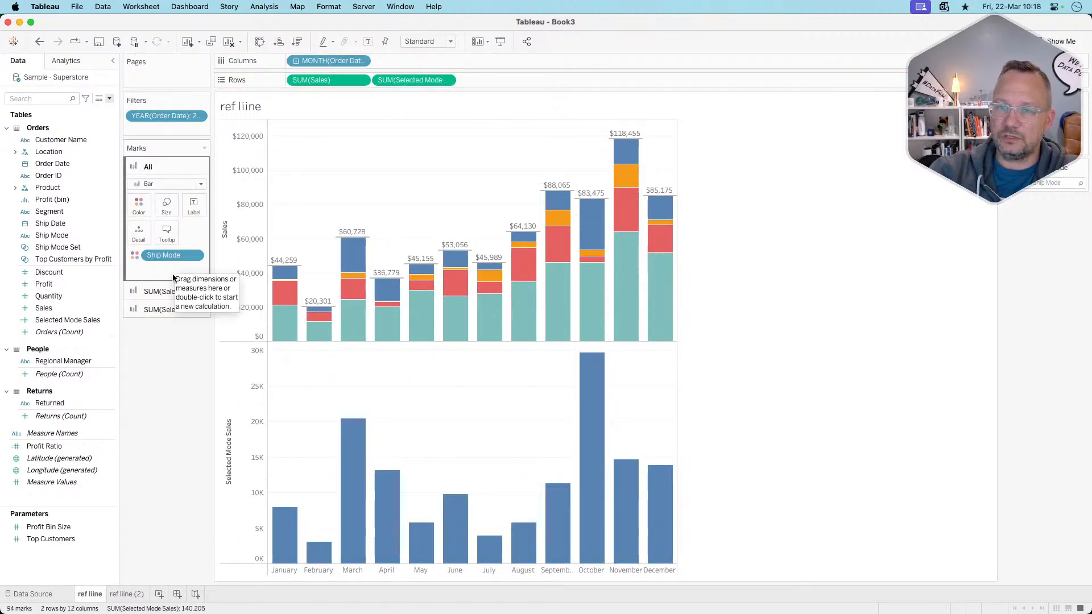
pyautogui.click(161, 309)
pyautogui.click(165, 221)
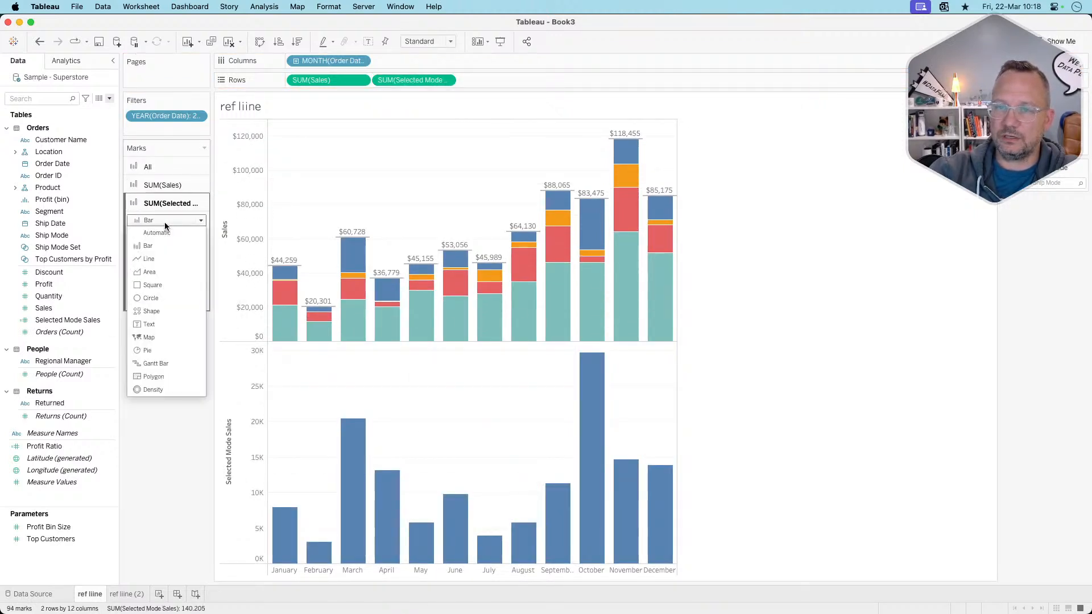
pyautogui.click(159, 258)
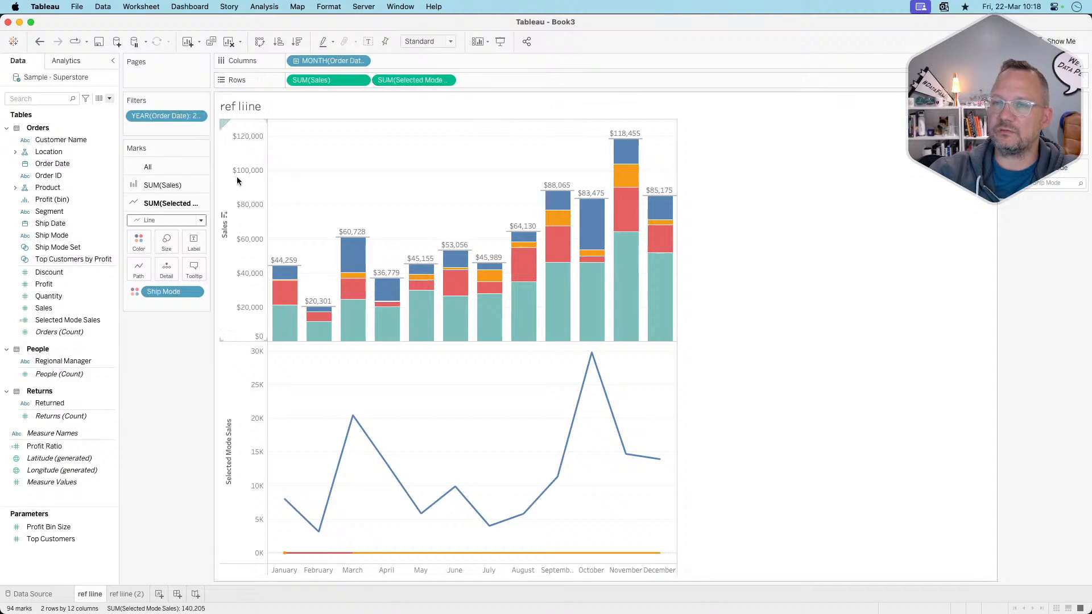
# - Edit the Selected Mode Sales calculation to return null instead of 0 for non-members, and hide the chart's null indicator
pyautogui.click(86, 320)
pyautogui.rightClick(86, 322)
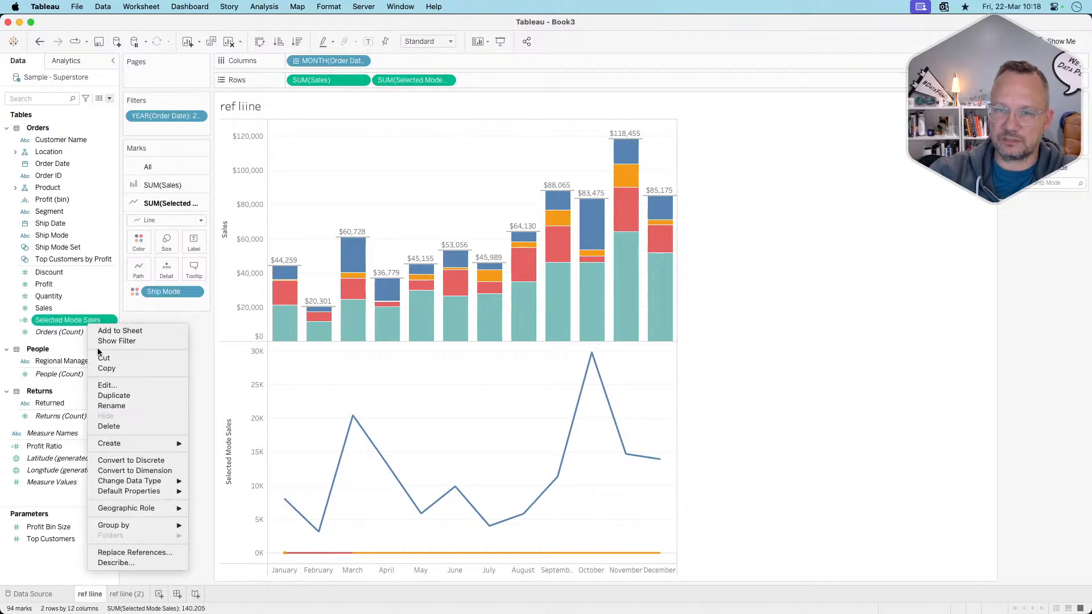
pyautogui.click(108, 384)
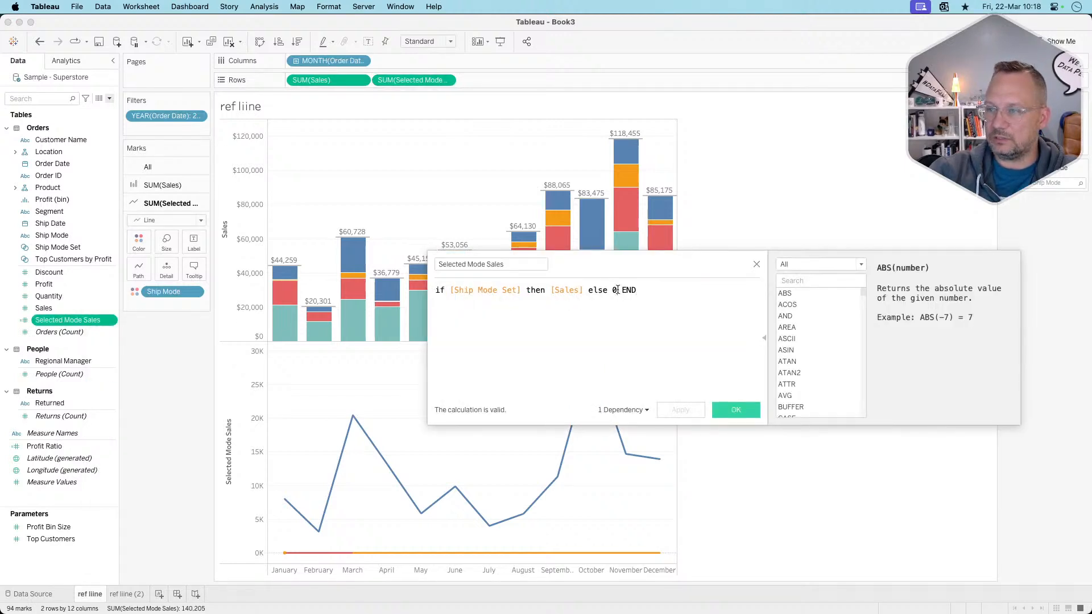
pyautogui.write('null')
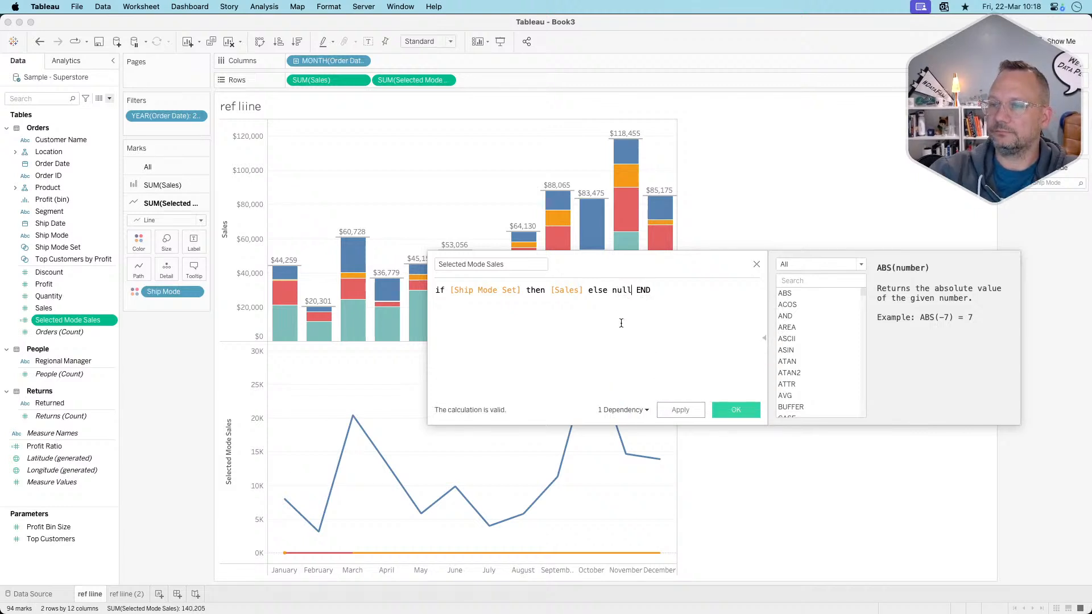
pyautogui.click(677, 406)
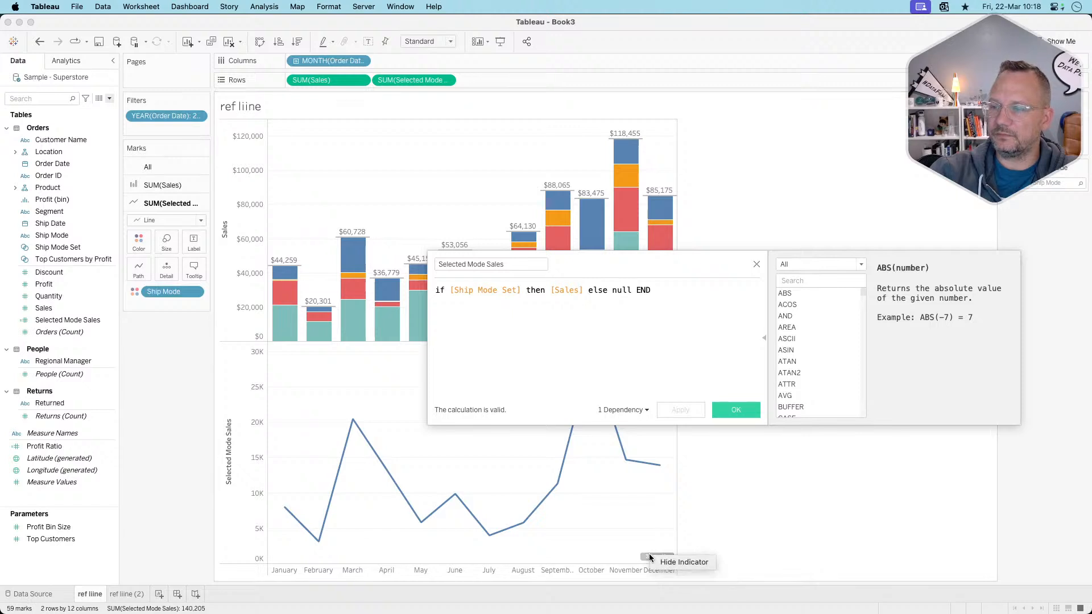
pyautogui.click(684, 562)
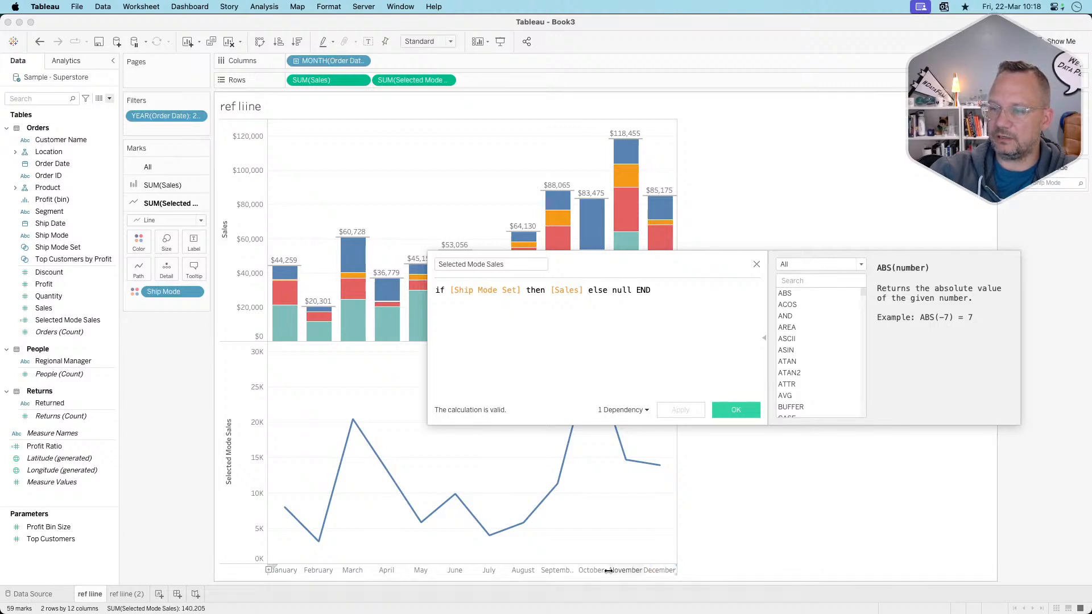
pyautogui.click(739, 409)
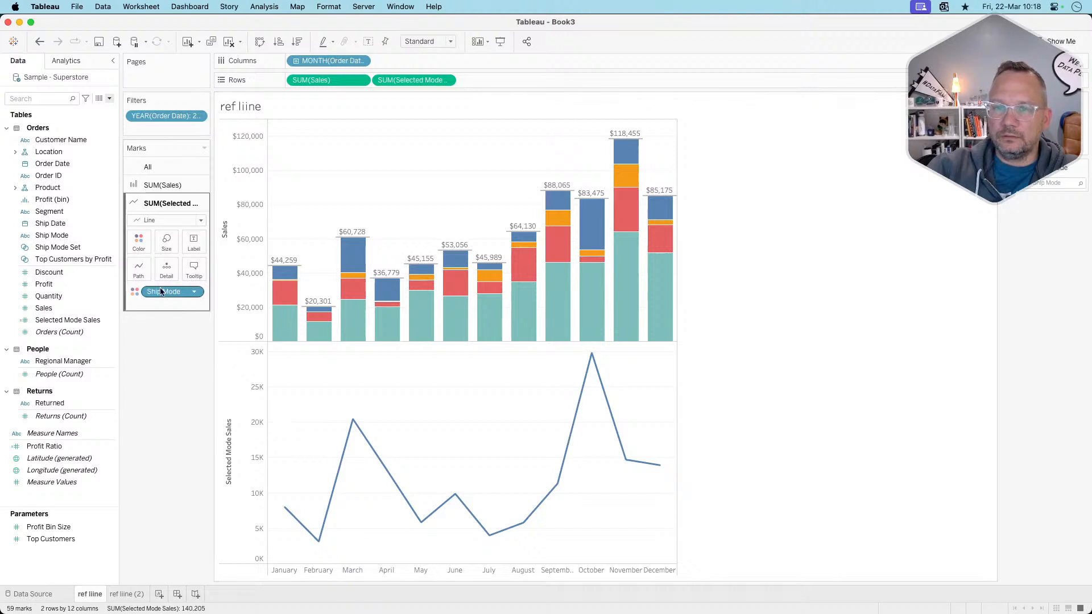
# - Remove Ship Mode from the Selected Mode Sales line's marks and color the line black
pyautogui.click(142, 245)
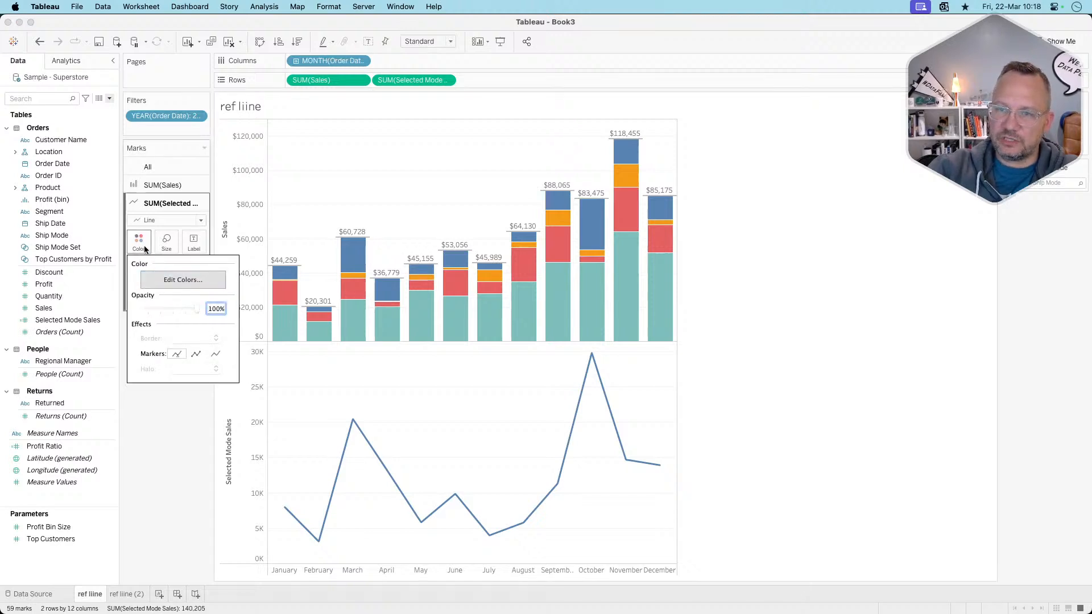
pyautogui.click(141, 245)
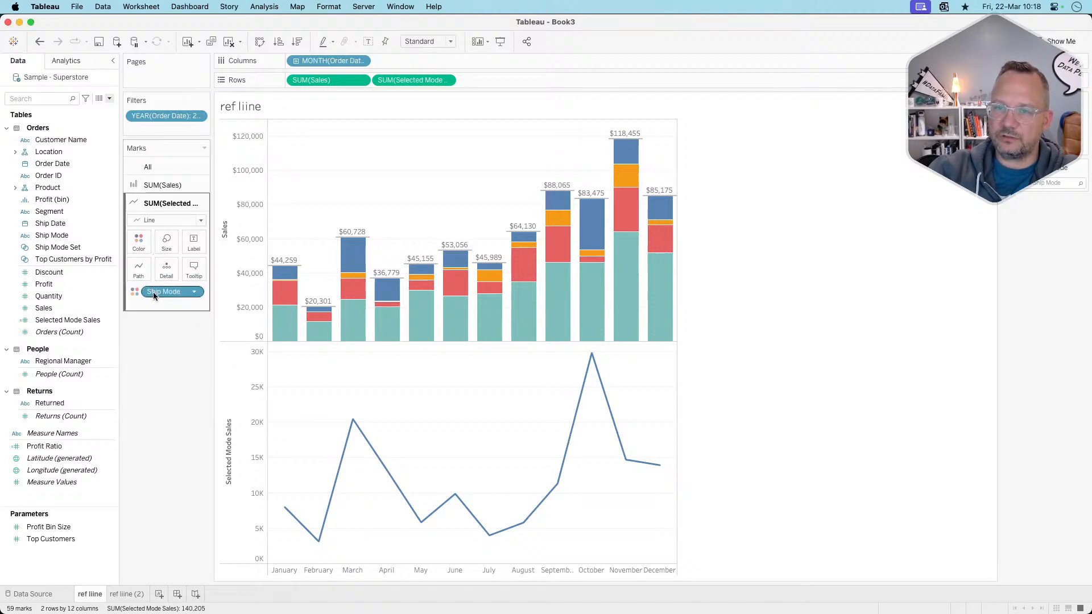
pyautogui.moveTo(154, 296); pyautogui.dragTo(153, 395)
pyautogui.click(141, 245)
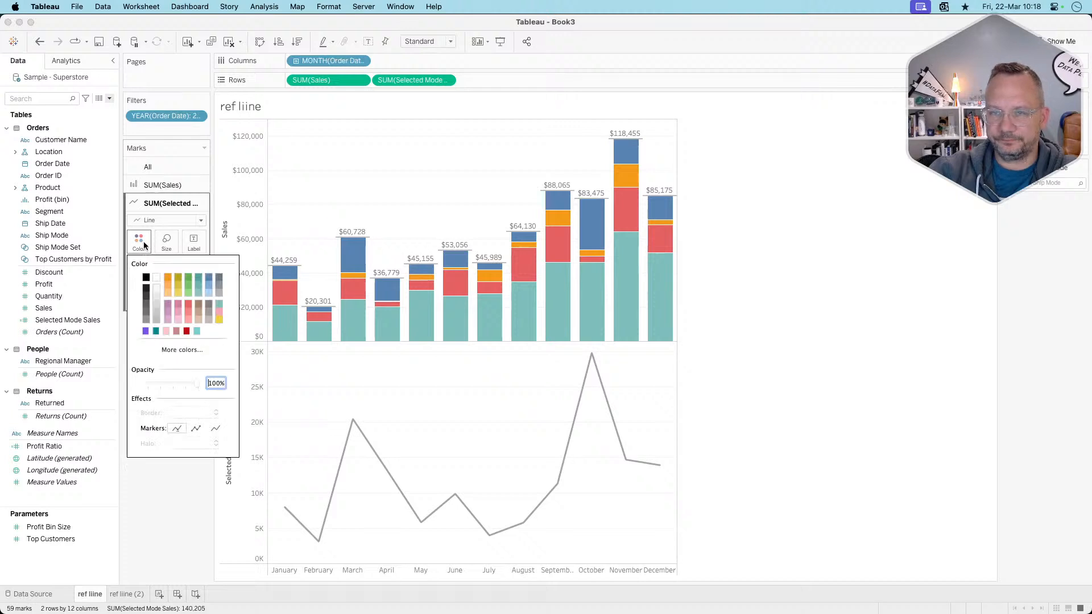
pyautogui.click(146, 280)
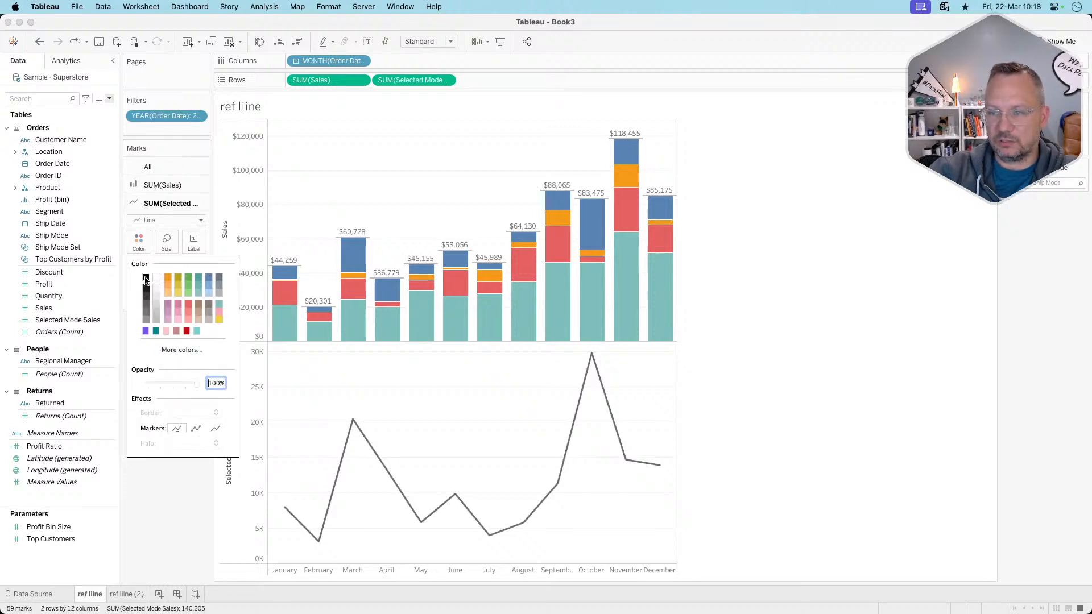
# - Make the Selected Mode Sales line thinner and recolor it dark gray
pyautogui.click(166, 250)
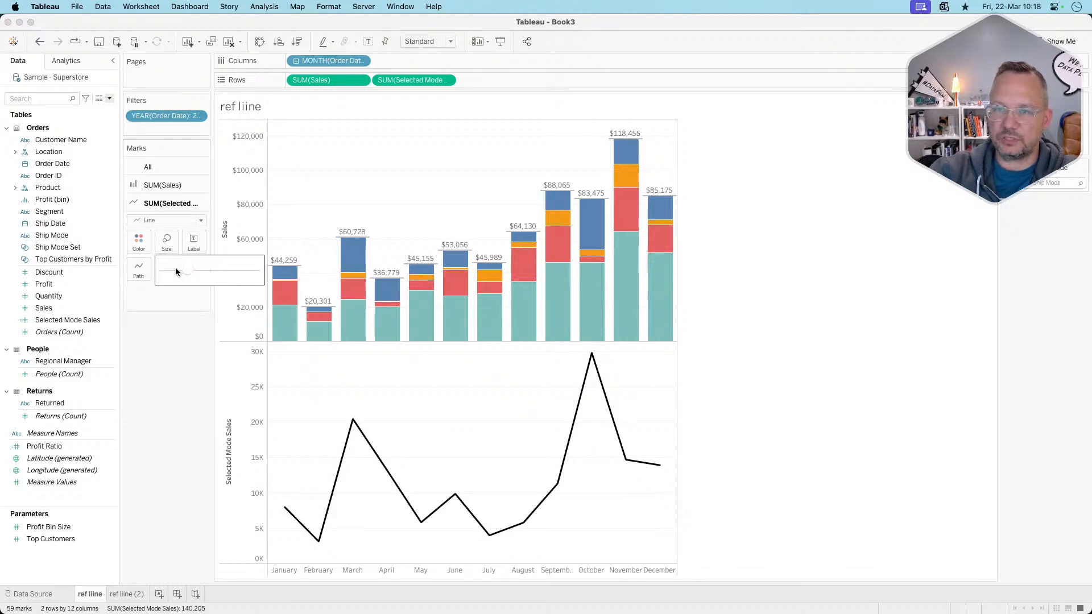
pyautogui.click(172, 272)
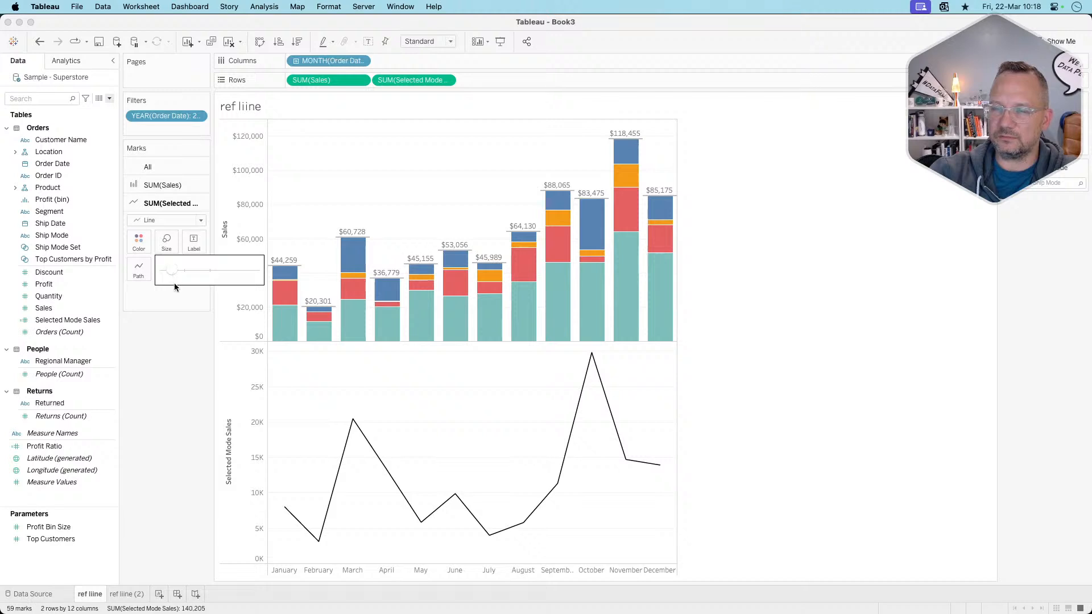
pyautogui.click(169, 333)
pyautogui.click(141, 244)
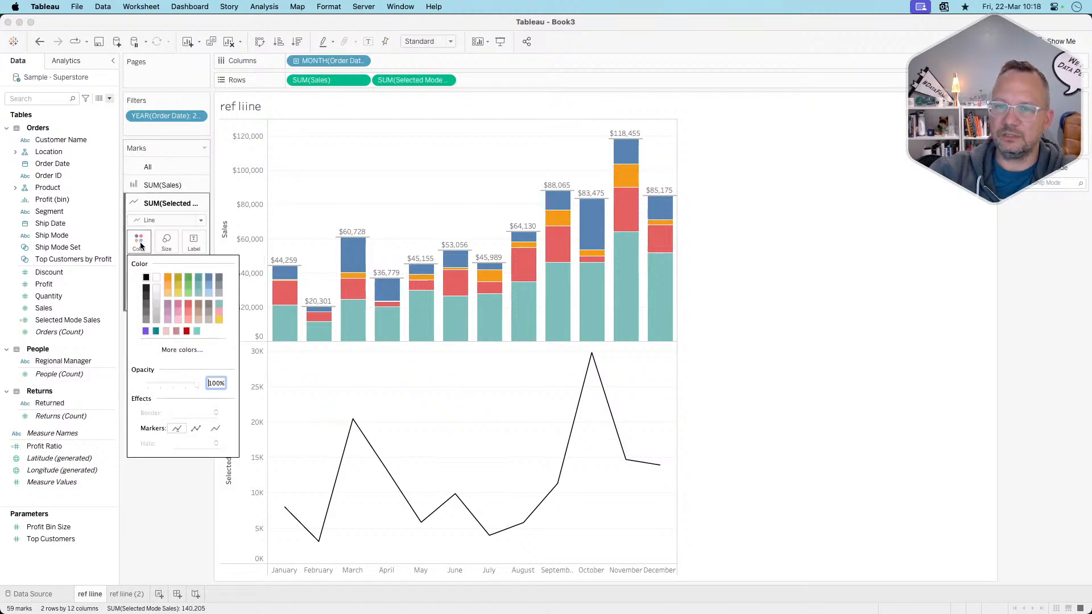
pyautogui.click(145, 310)
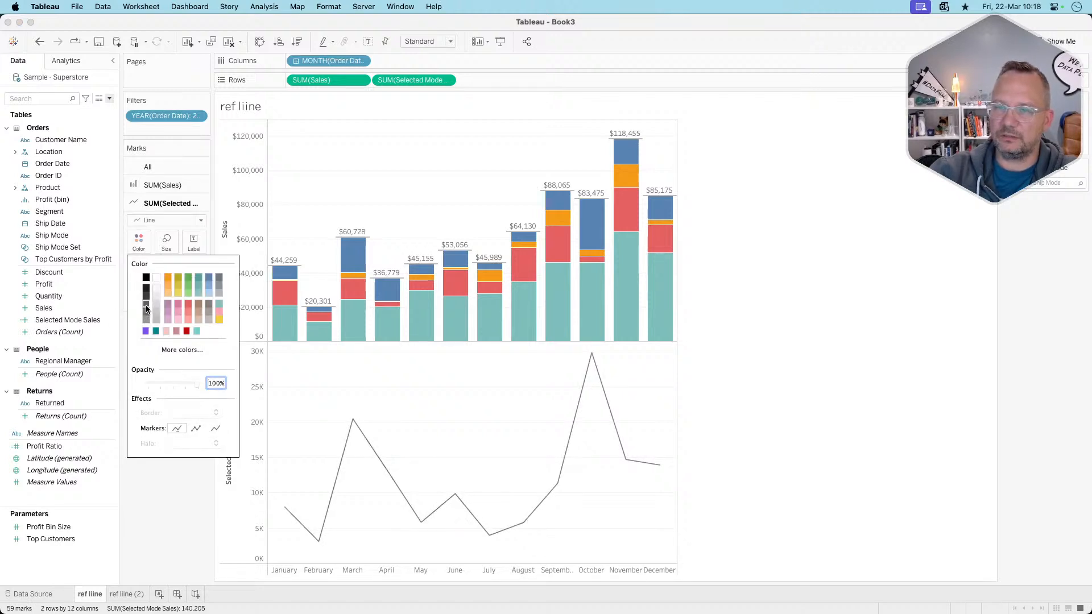
pyautogui.click(141, 480)
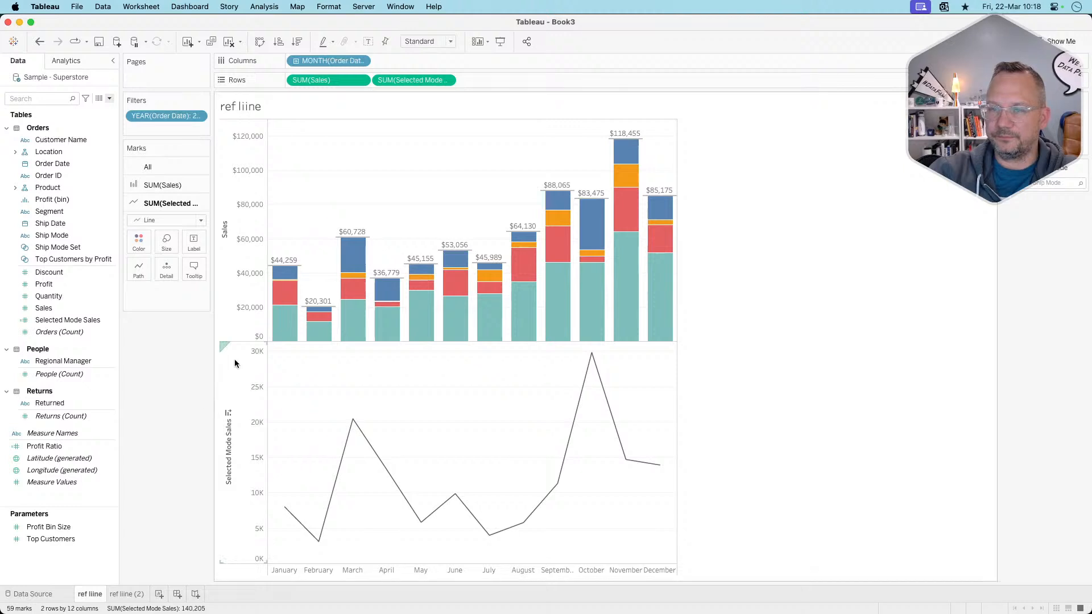
# - Combine Selected Mode Sales with the Sales bars on a synchronized dual axis and hide the secondary axis header
pyautogui.moveTo(224, 346); pyautogui.dragTo(663, 286)
pyautogui.rightClick(676, 334)
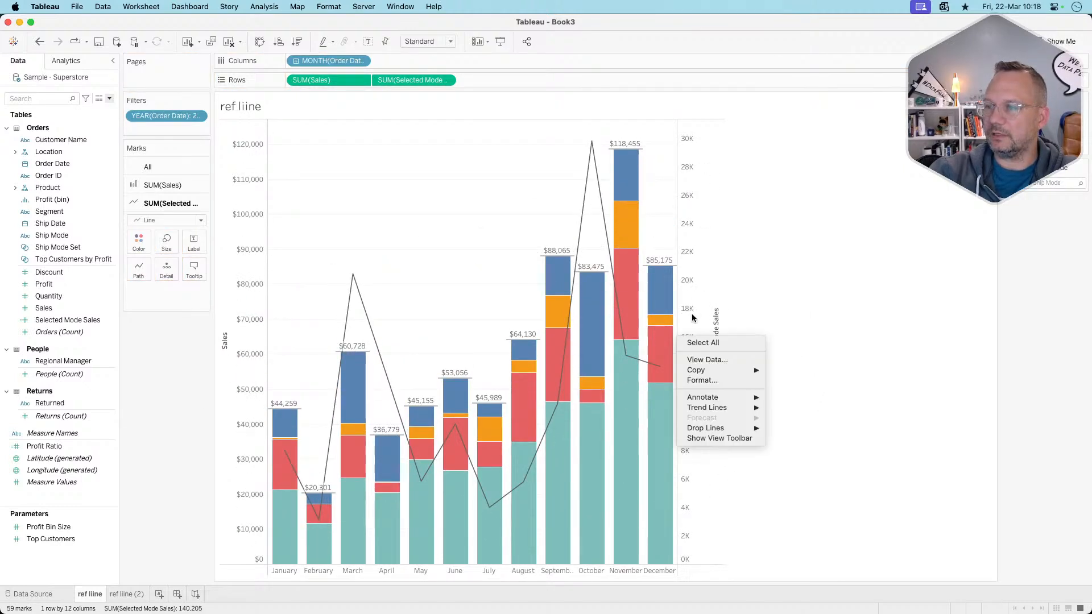
pyautogui.rightClick(692, 322)
pyautogui.click(715, 377)
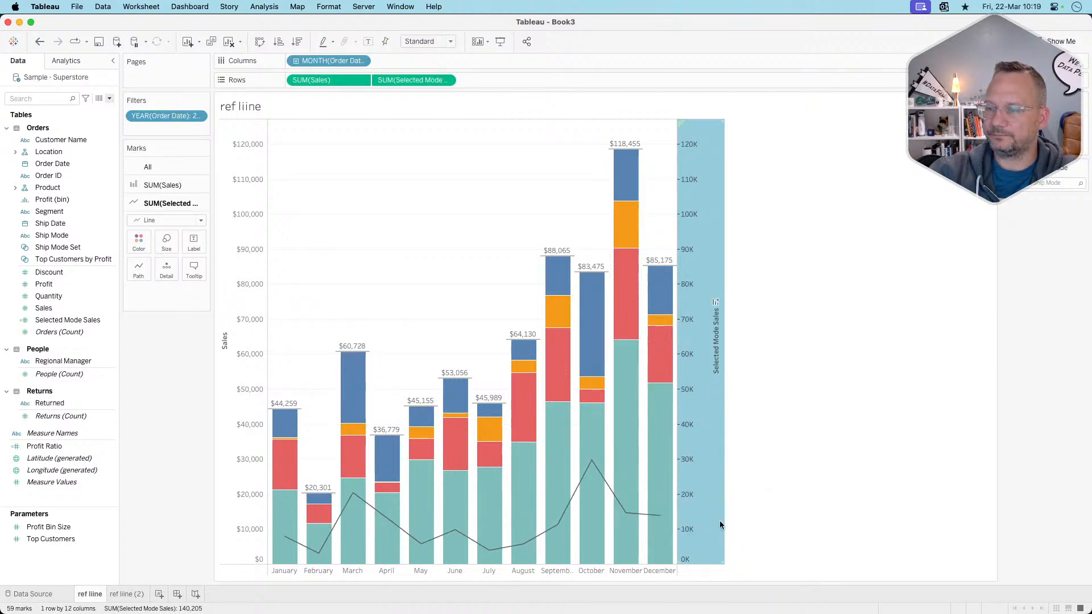
pyautogui.rightClick(710, 479)
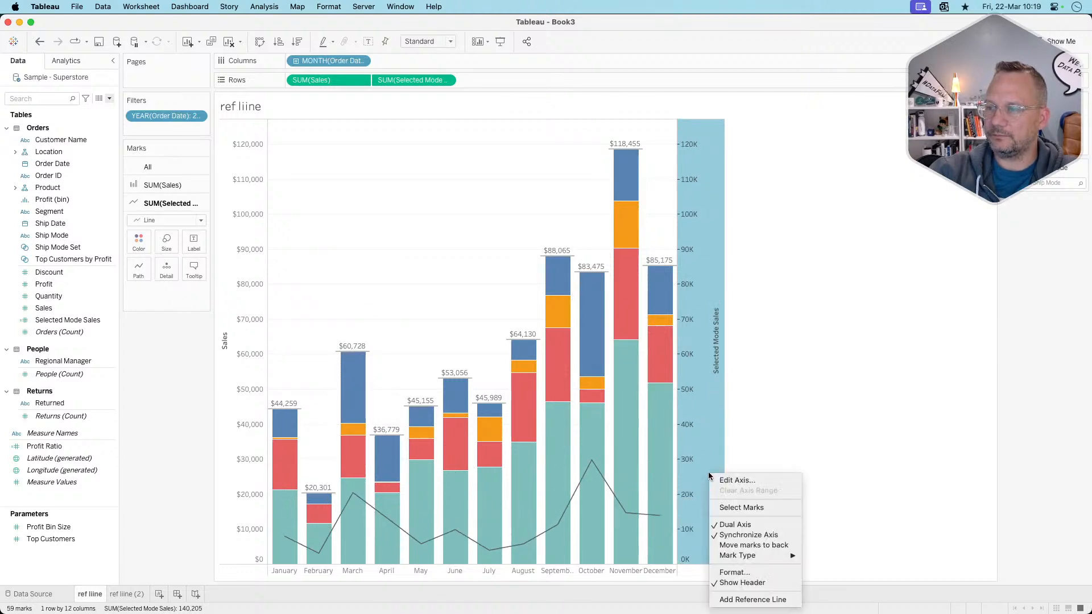
pyautogui.click(730, 583)
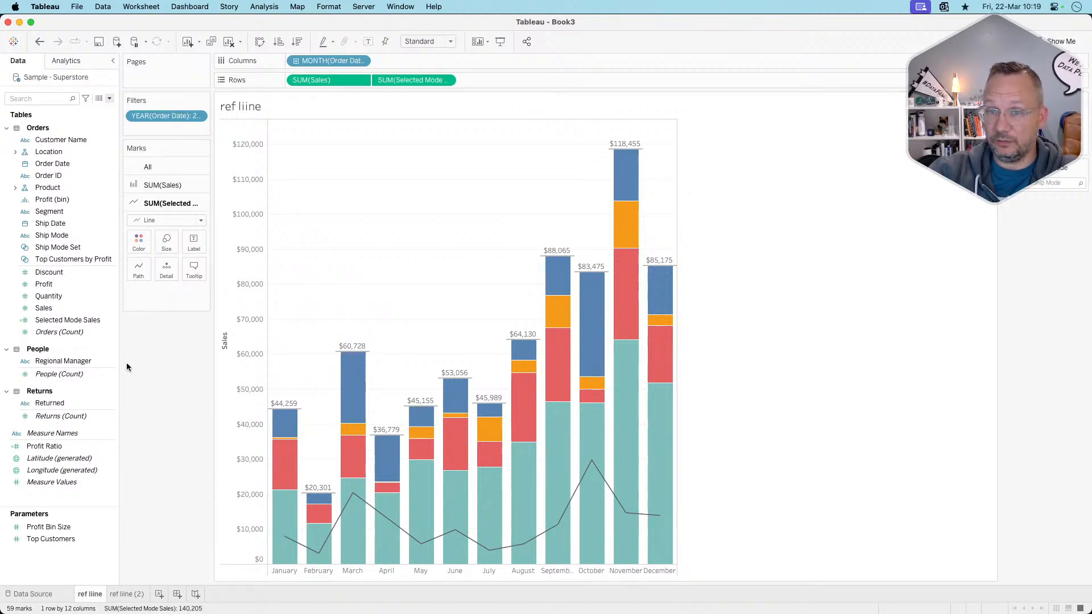
# - Show the Ship Mode Set control as a single-value list and choose Same Day as the selected ship mode
pyautogui.click(162, 185)
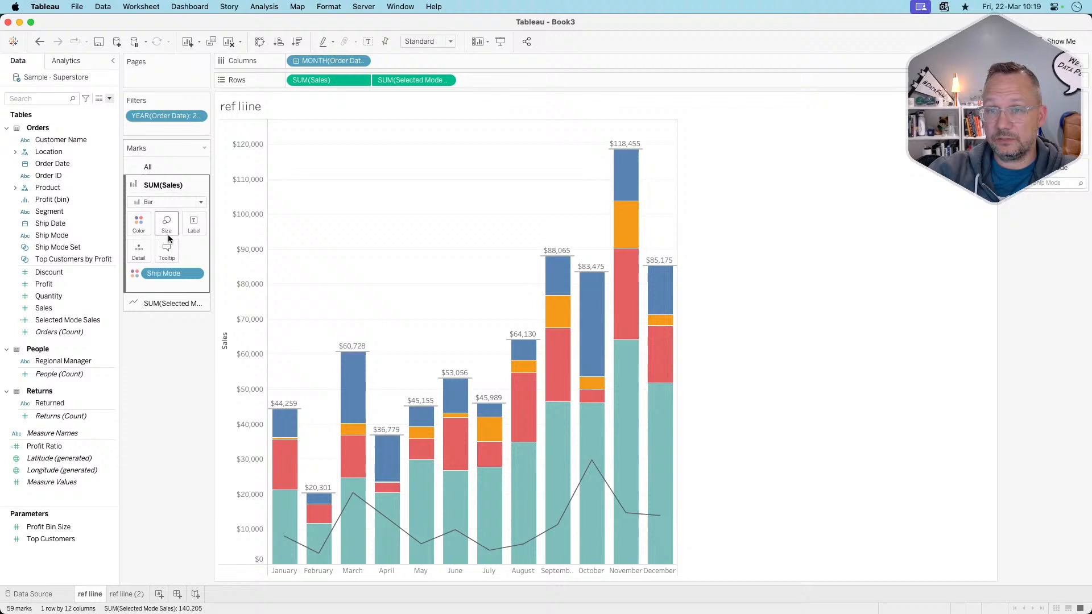
pyautogui.click(195, 273)
pyautogui.click(195, 276)
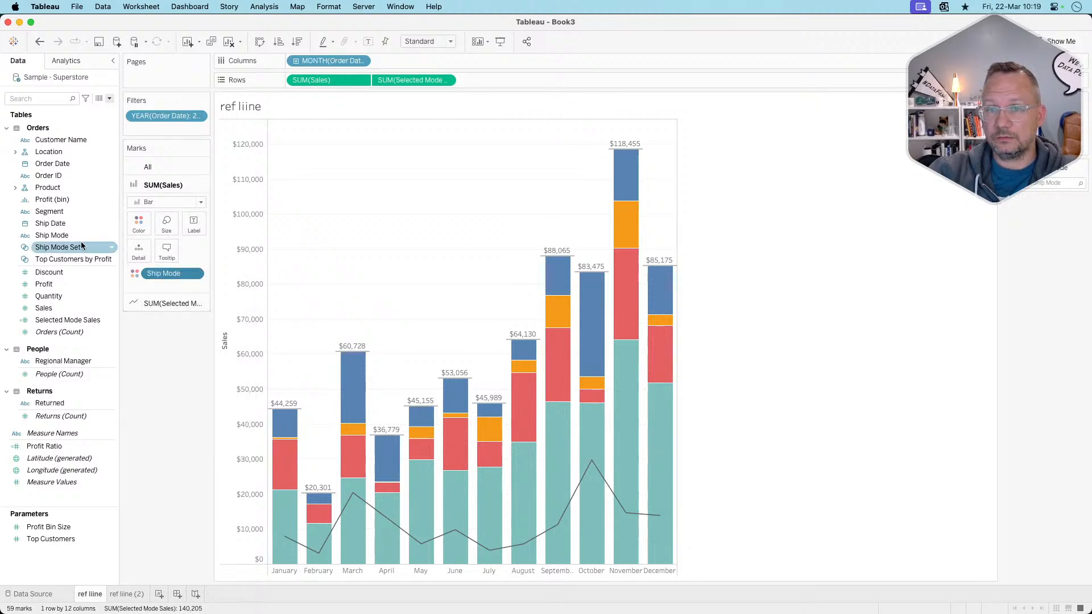
pyautogui.rightClick(56, 246)
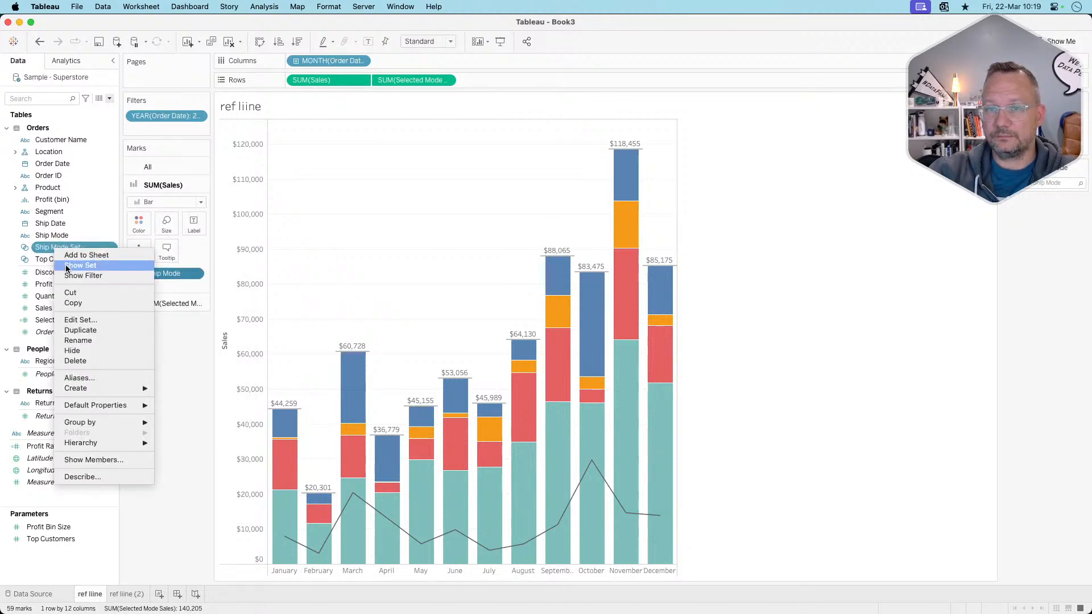
pyautogui.click(96, 266)
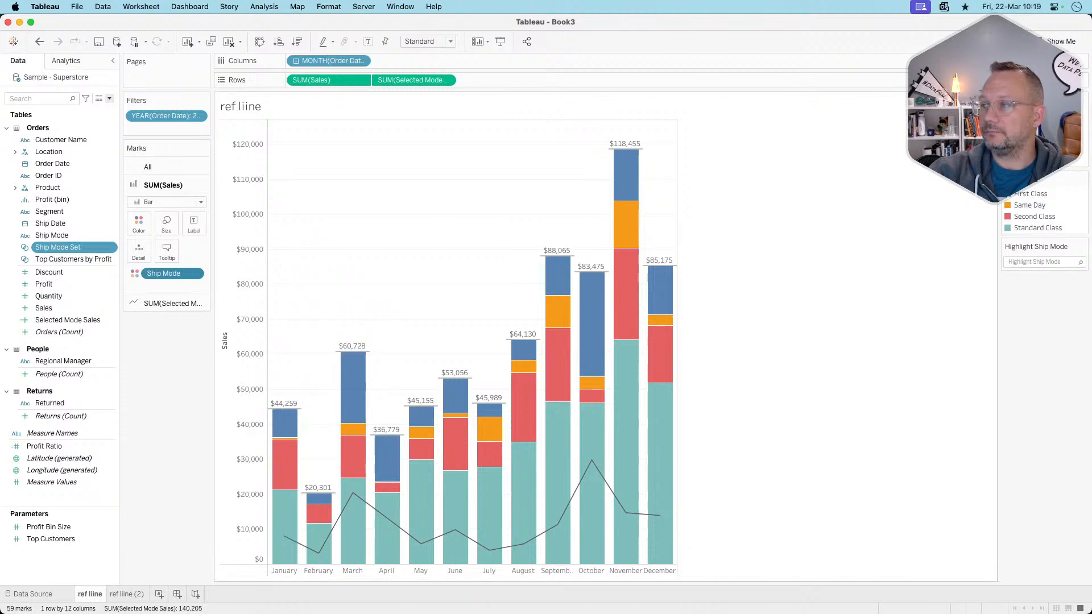
pyautogui.click(1084, 102)
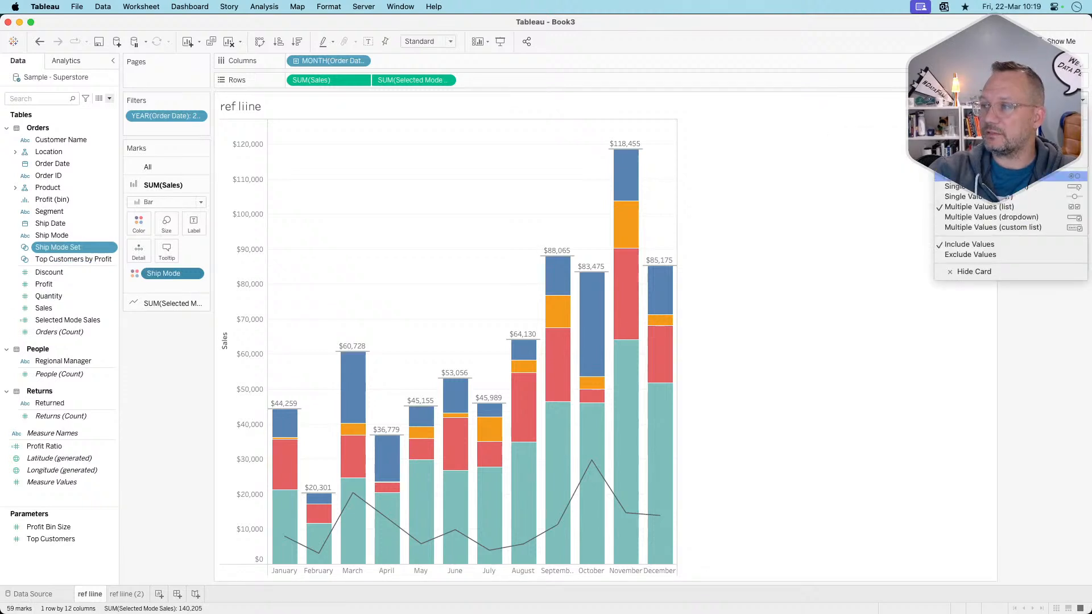
pyautogui.click(1026, 177)
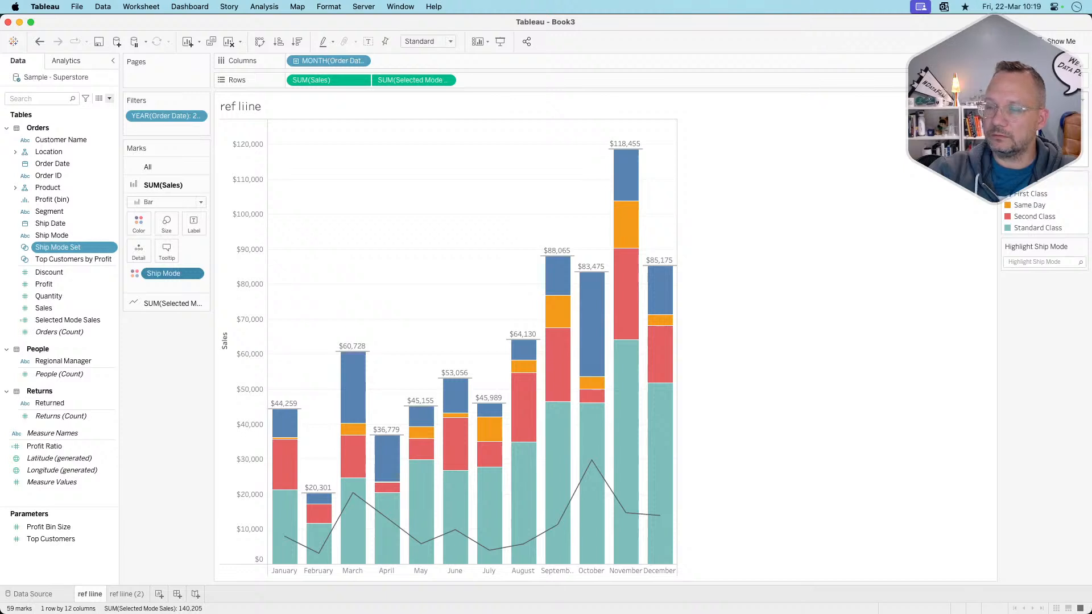
pyautogui.click(1010, 138)
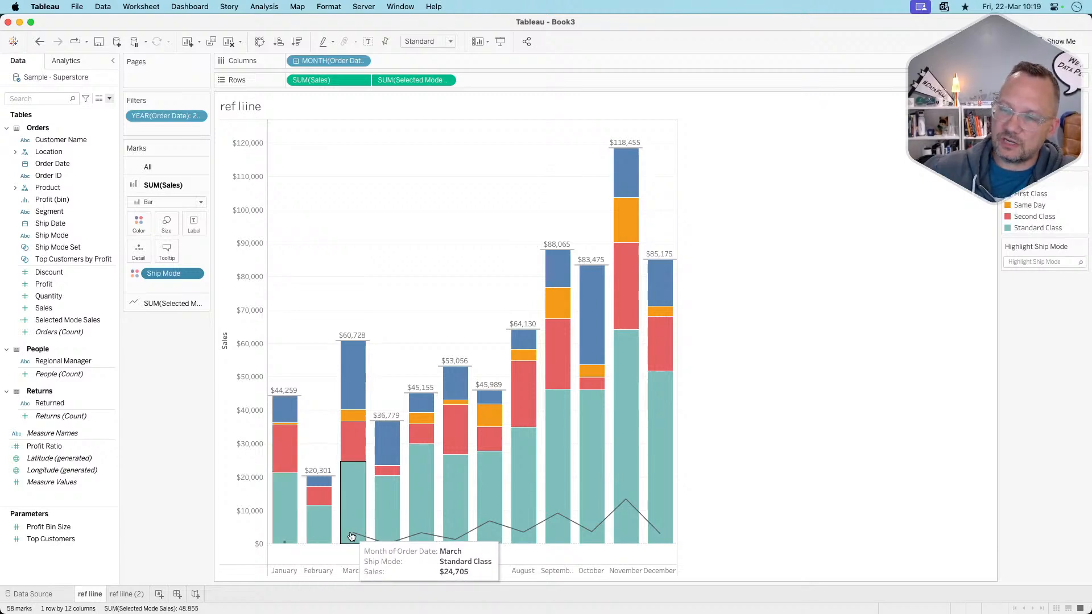
# - Format Selected Mode Sales so that marks for null values use Hide (Connect Lines)
pyautogui.click(446, 81)
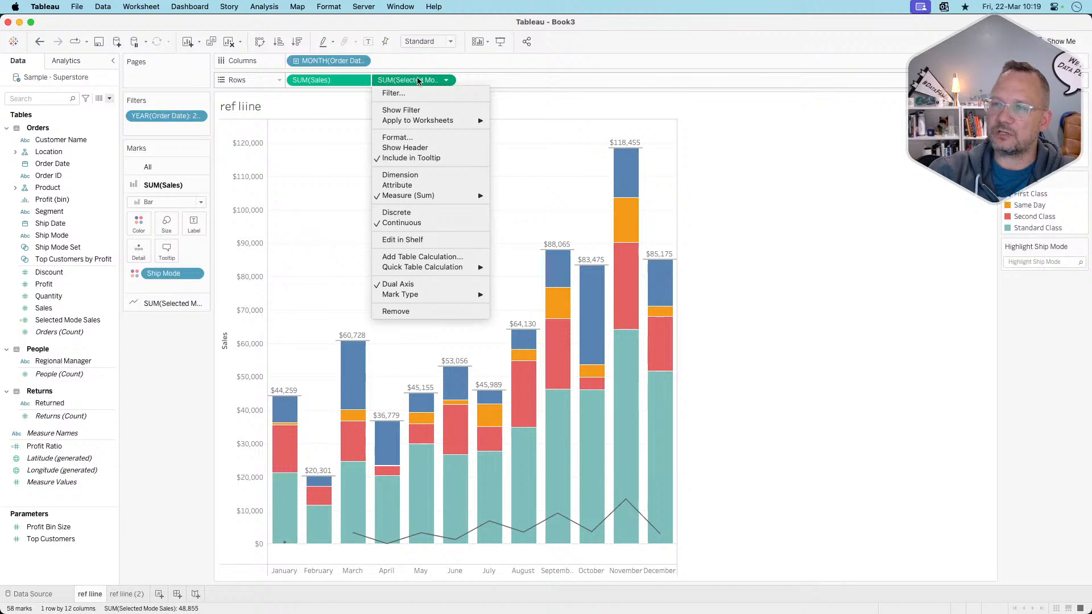
pyautogui.click(419, 136)
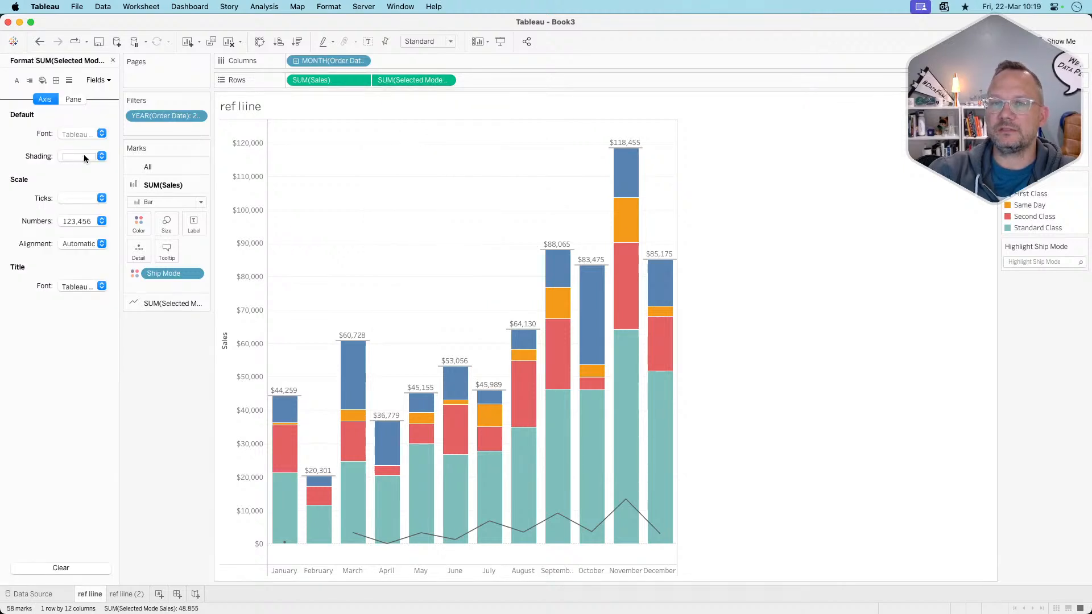
pyautogui.click(71, 99)
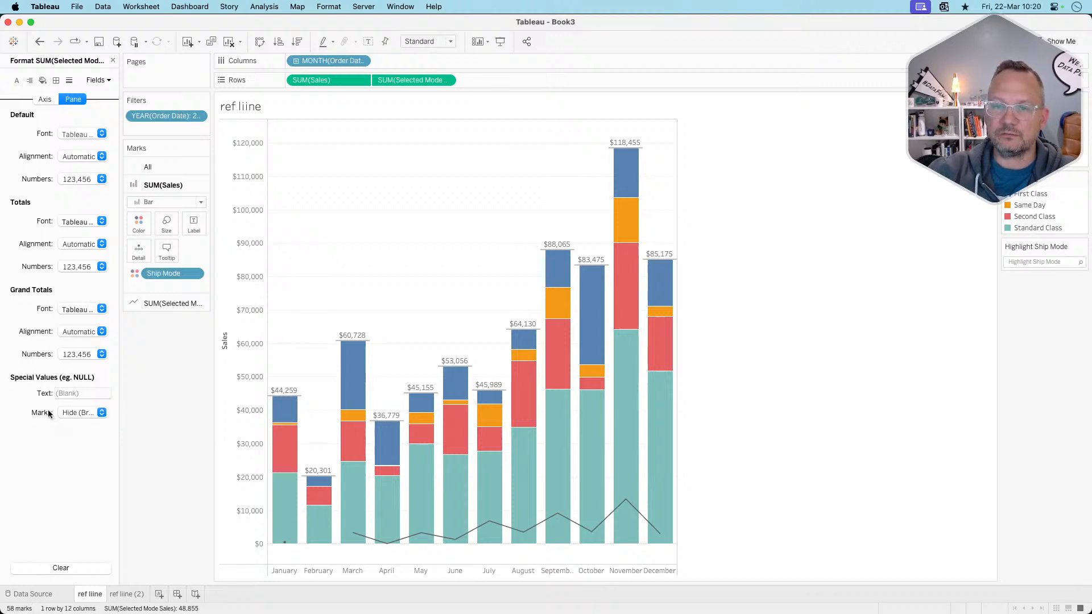
pyautogui.click(94, 413)
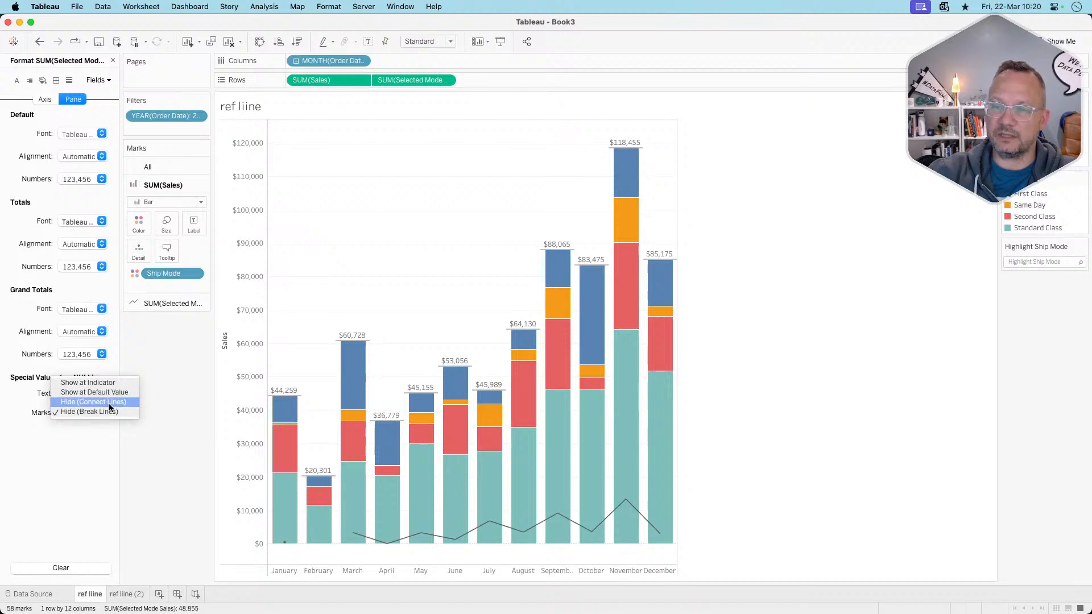
pyautogui.click(108, 403)
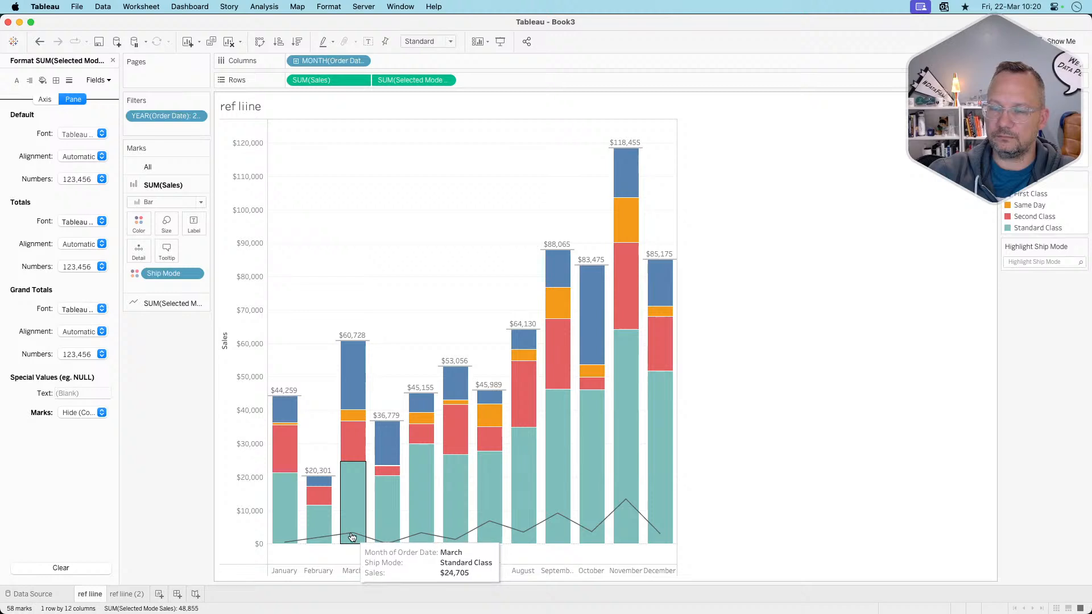
# - Show mark labels on the Selected Mode Sales line and close the formatting options
pyautogui.click(168, 304)
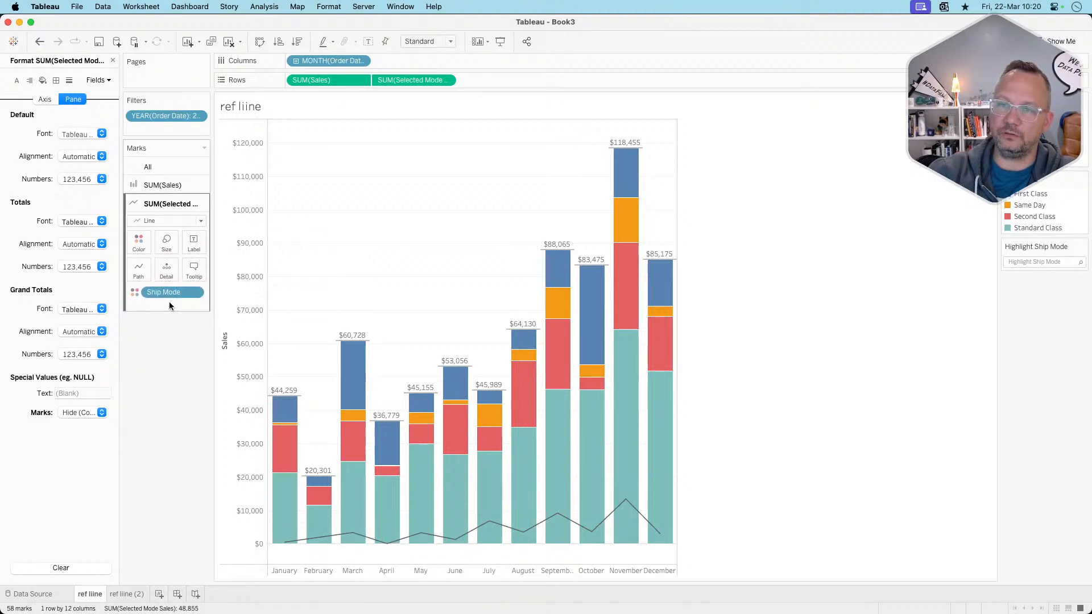
pyautogui.click(192, 245)
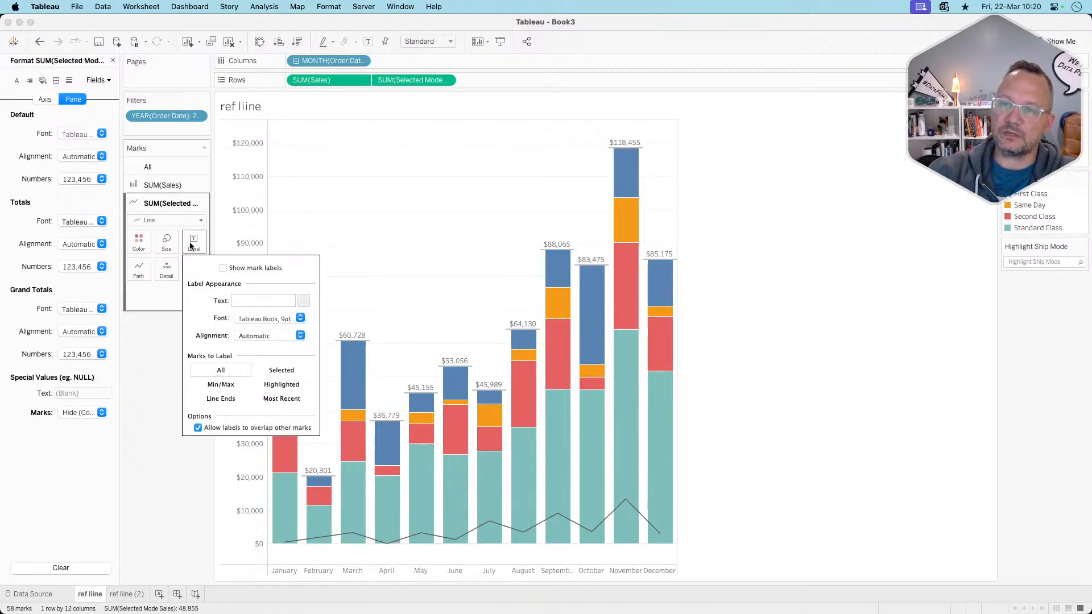
pyautogui.click(223, 268)
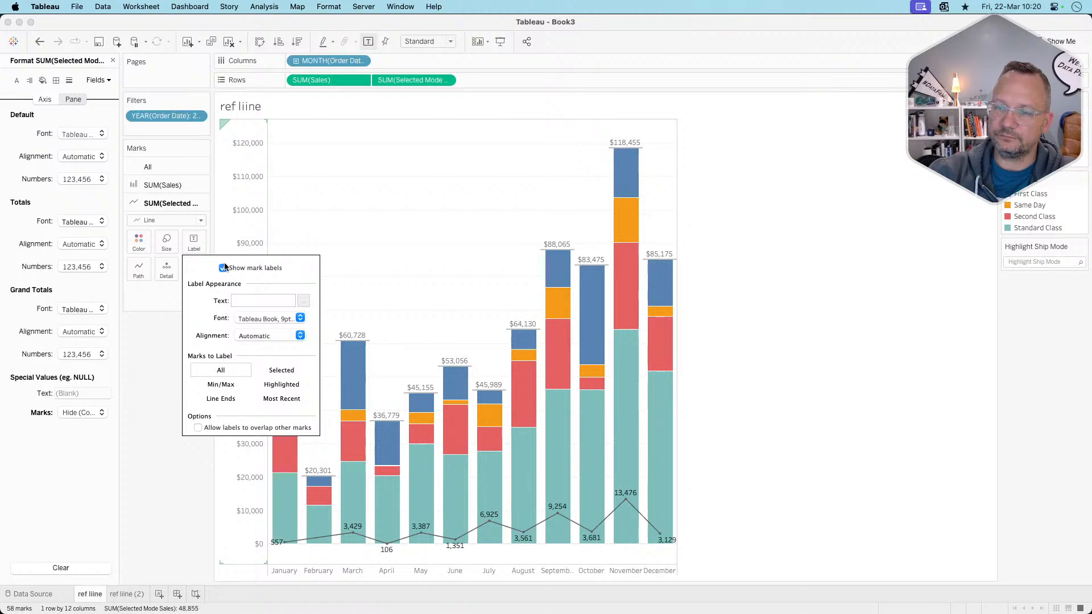
pyautogui.click(155, 358)
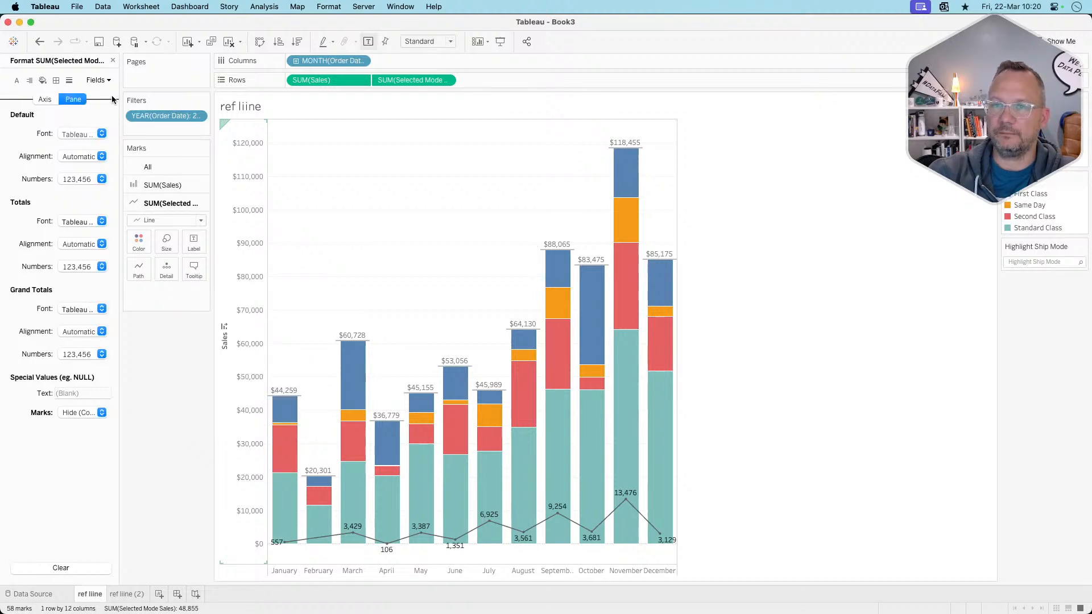
pyautogui.click(113, 61)
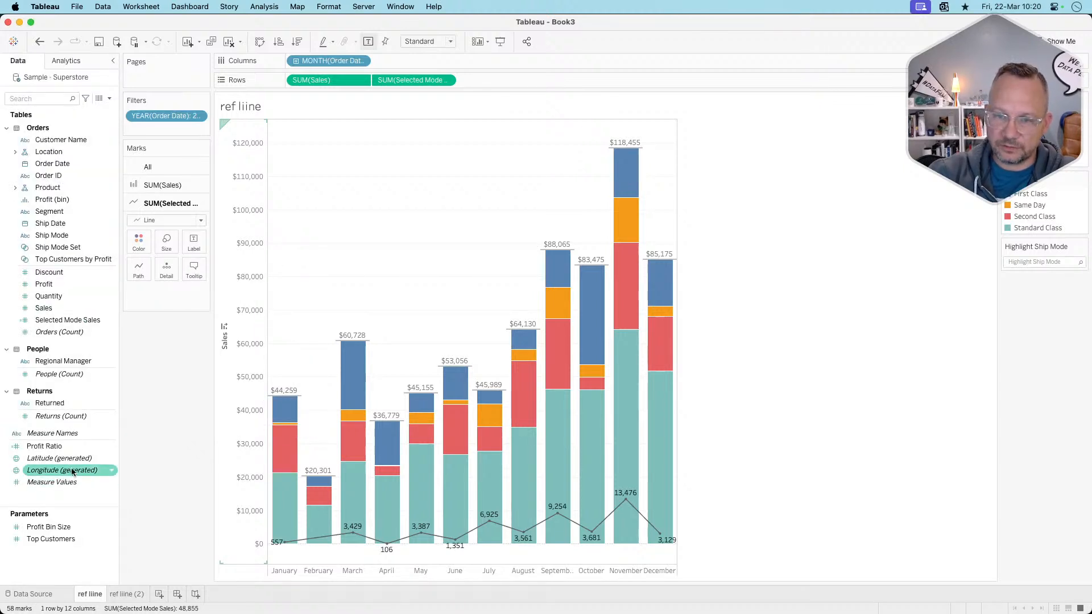
# - Set the default number format of Selected Mode Sales to Currency (Custom) with 0 decimal places
pyautogui.rightClick(72, 320)
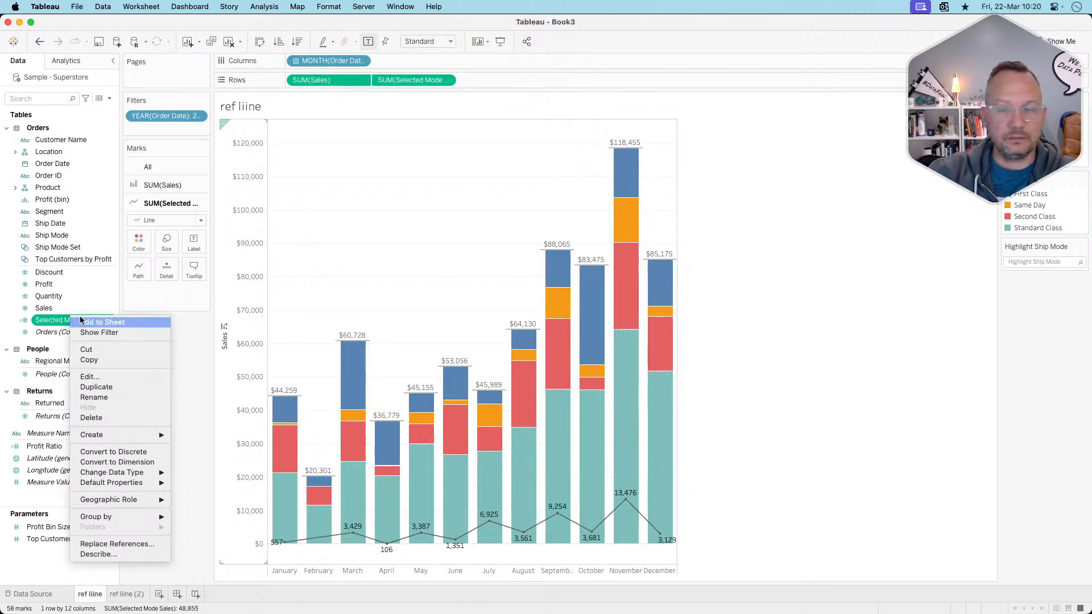
pyautogui.moveTo(139, 483)
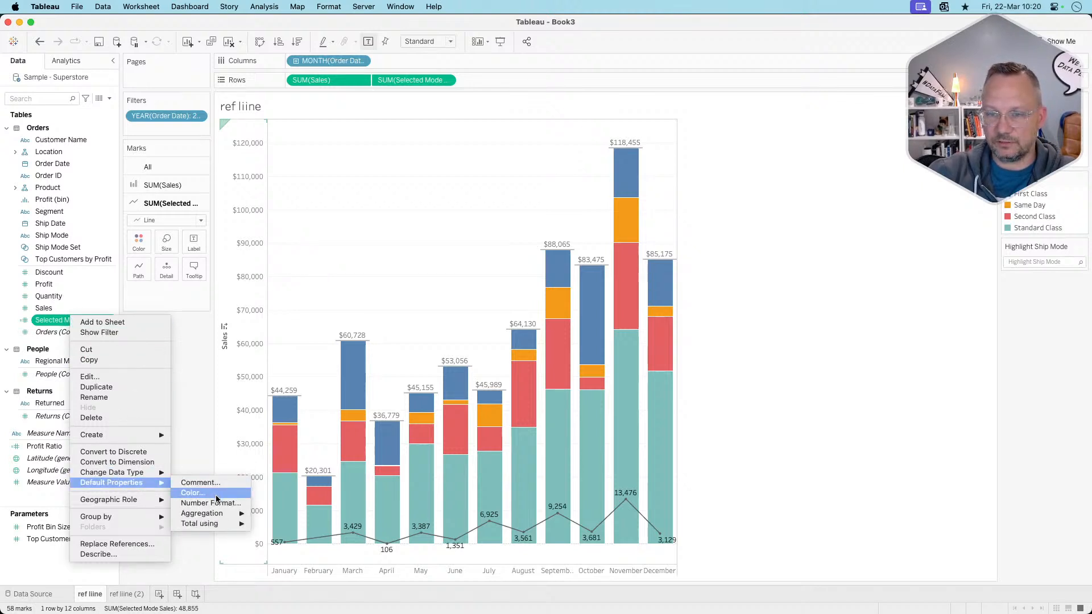
pyautogui.click(212, 503)
pyautogui.click(478, 291)
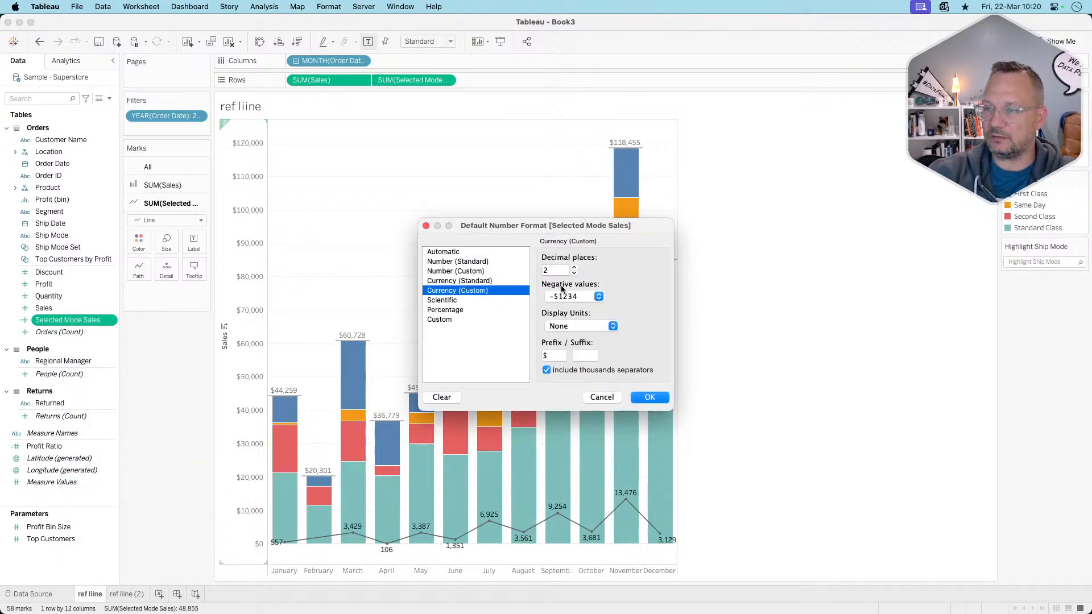
pyautogui.click(575, 273)
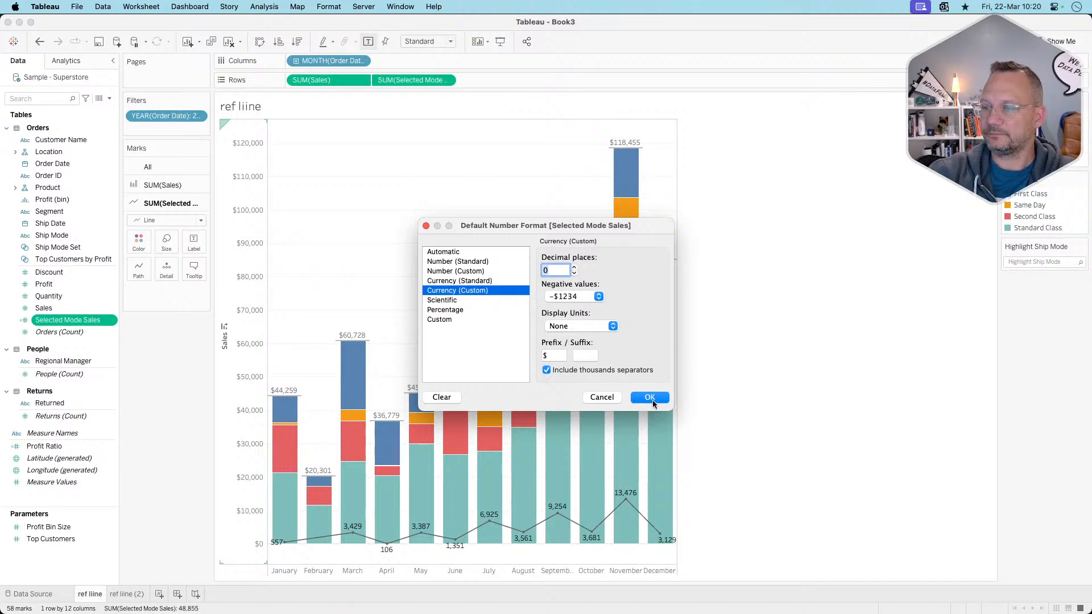
pyautogui.click(651, 400)
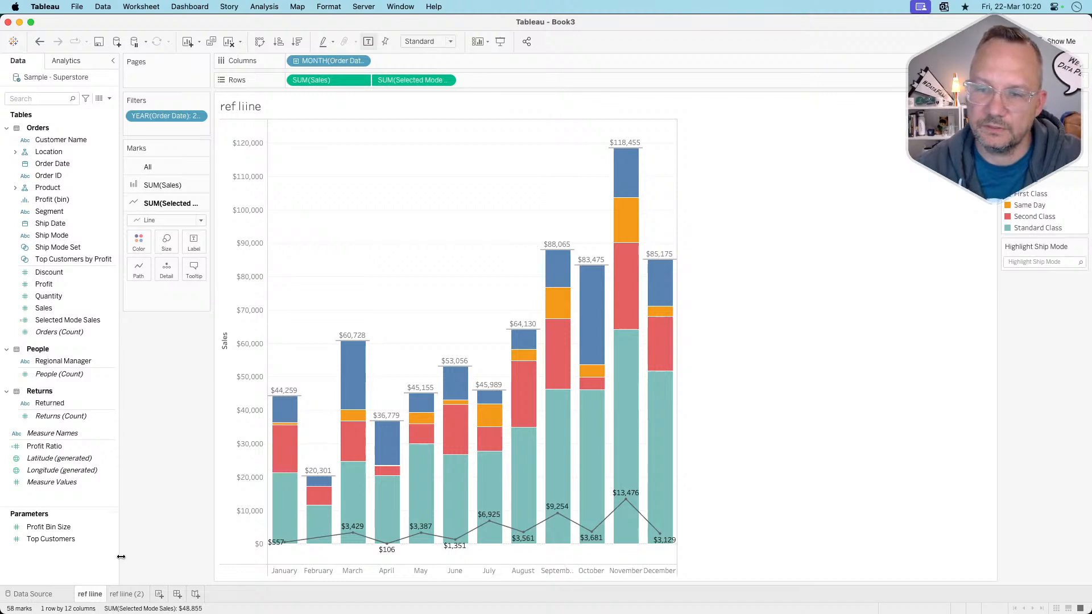
# - Rename the ref liine (2) sheet as Line Combo
pyautogui.doubleClick(126, 594)
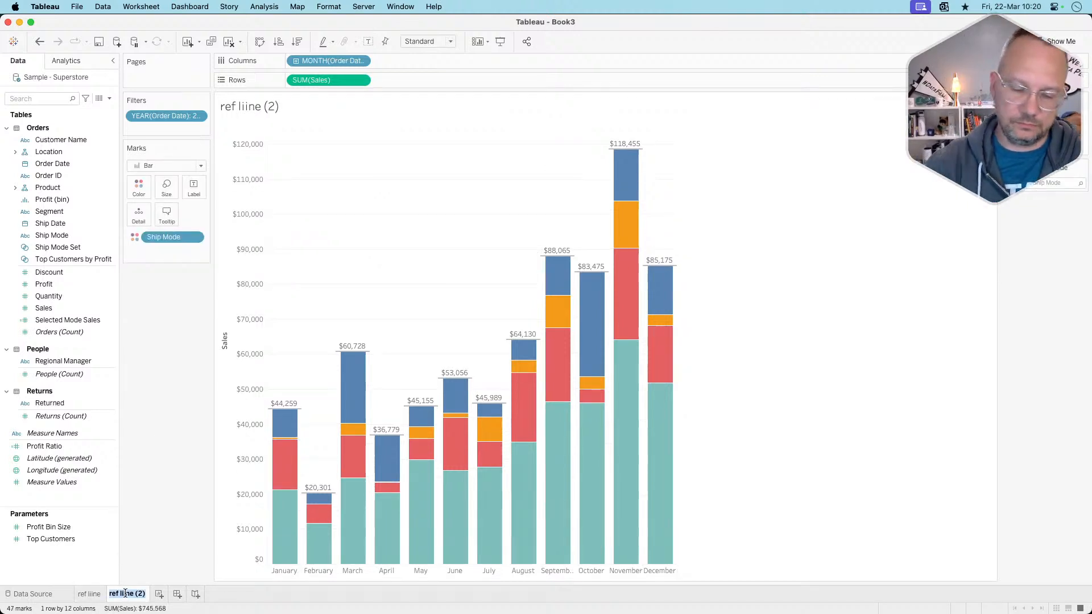
pyautogui.write('Line')
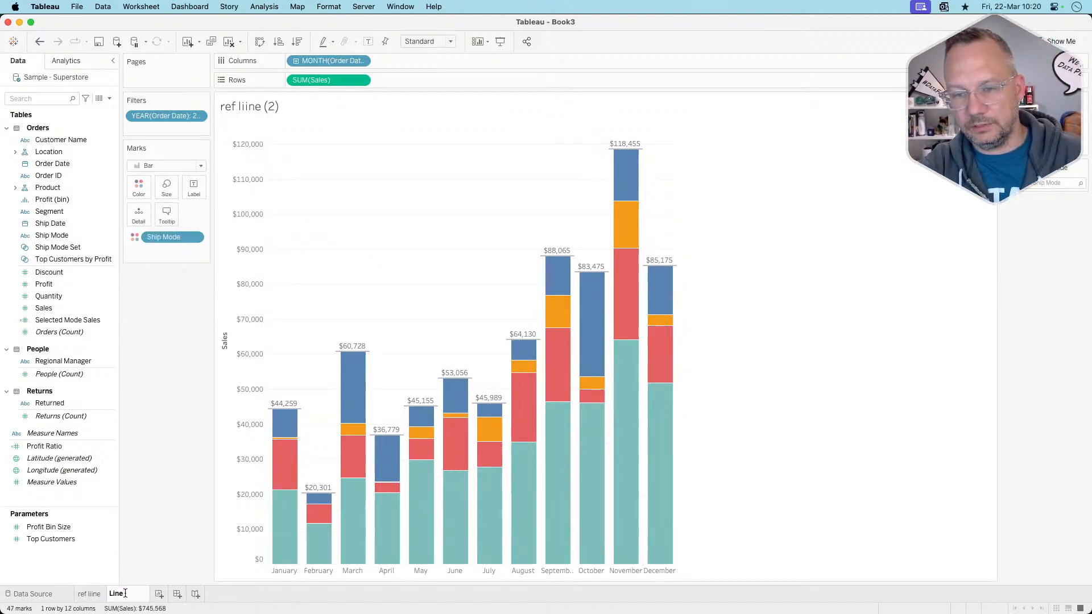
pyautogui.press('BackSpace')
pyautogui.press('BackSpace')
pyautogui.press('BackSpace')
pyautogui.press('BackSpace')
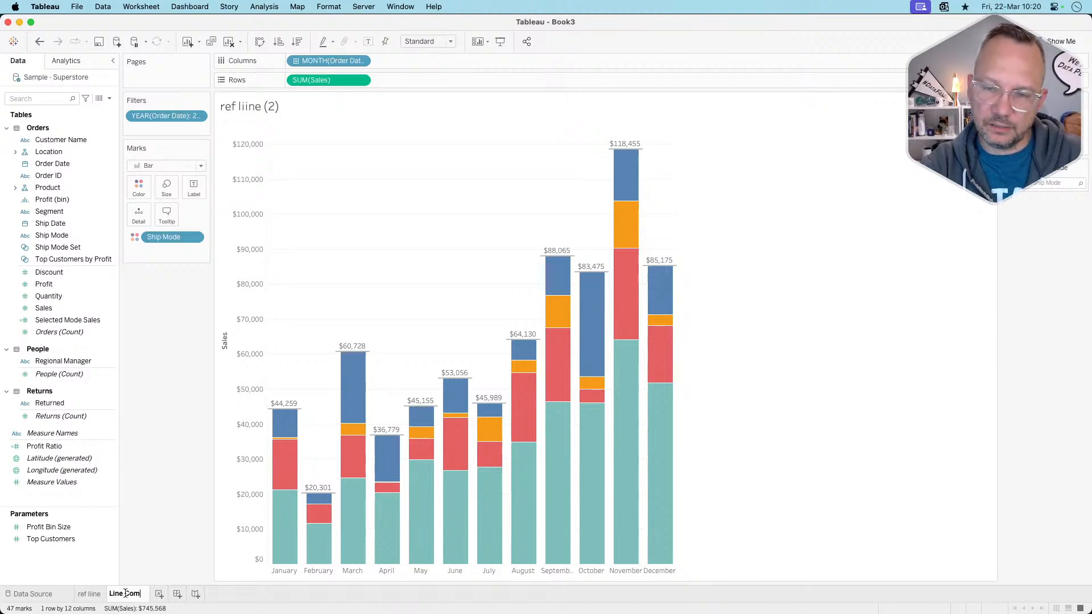
pyautogui.write('bo')
pyautogui.press('Return')
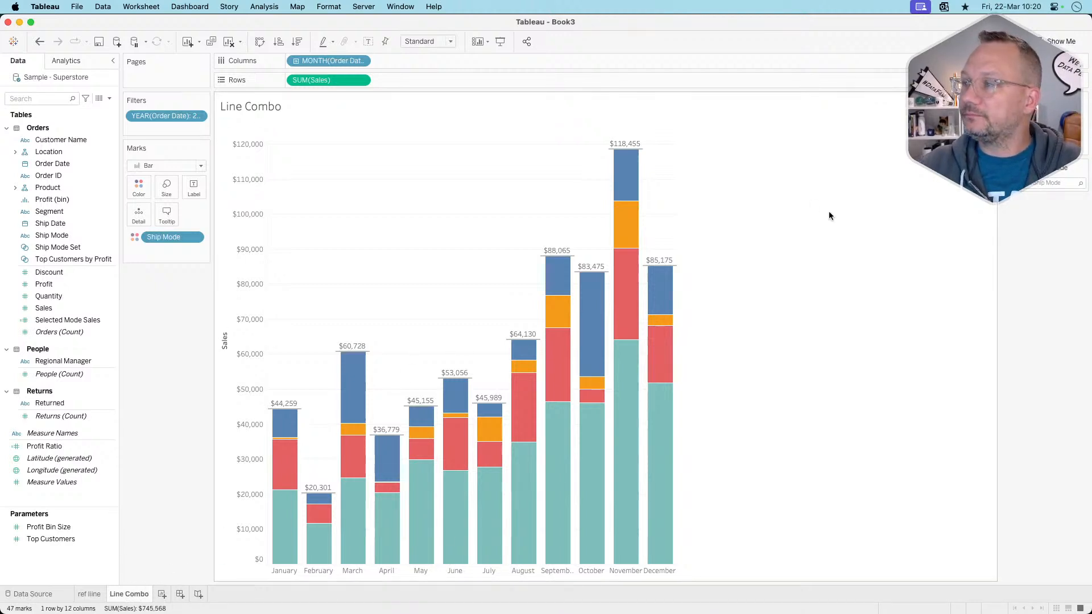
# - Compare the ref liine and Line Combo sheets, temporarily highlighting the Same Day bars
pyautogui.click(90, 594)
pyautogui.click(112, 597)
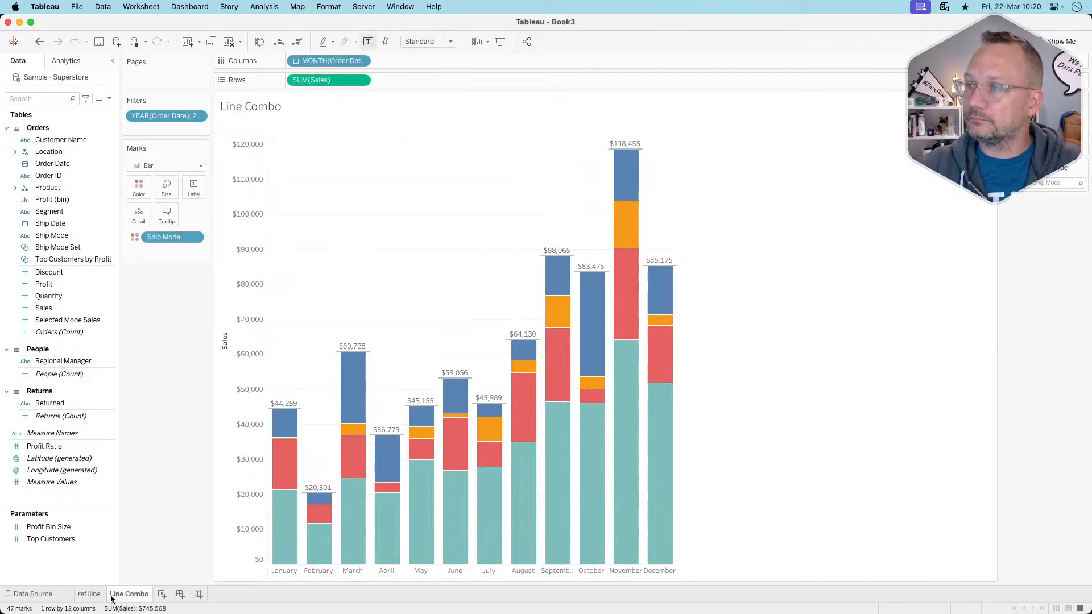
pyautogui.click(89, 595)
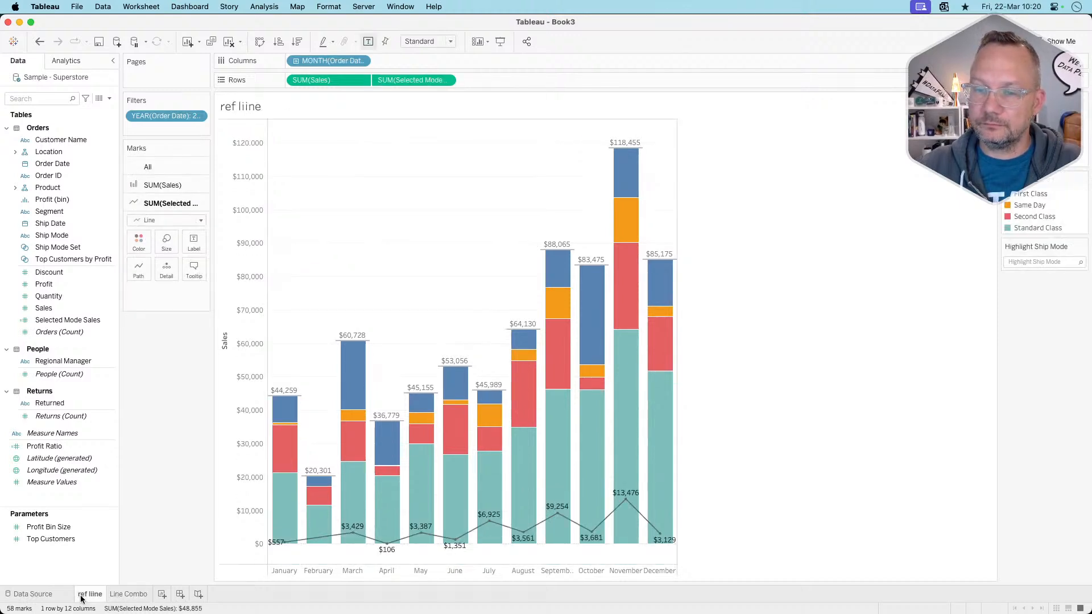
pyautogui.click(109, 597)
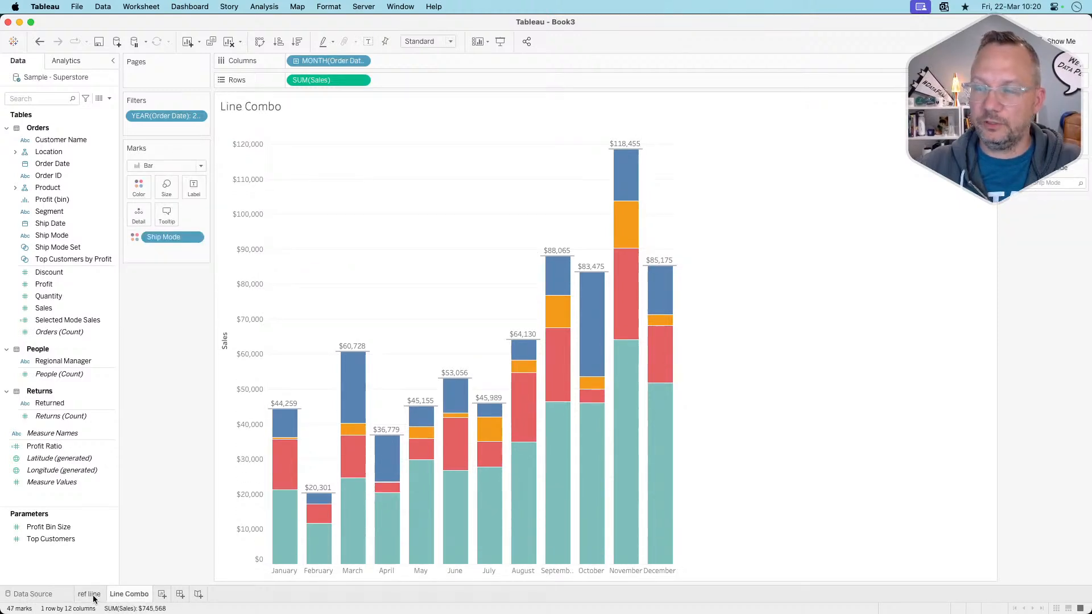
pyautogui.click(91, 595)
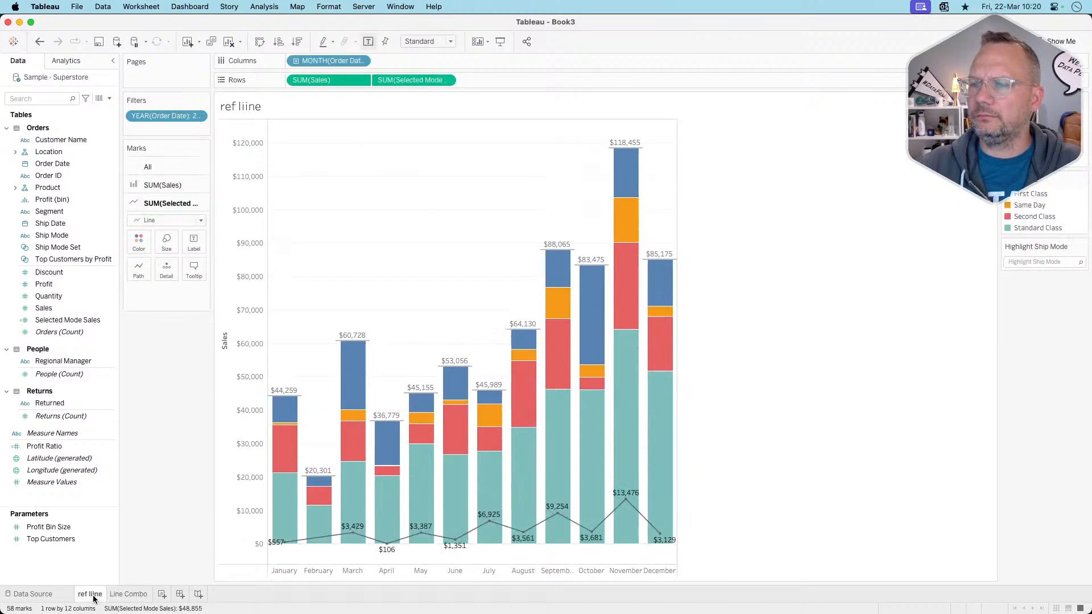
pyautogui.click(1021, 209)
pyautogui.click(1020, 209)
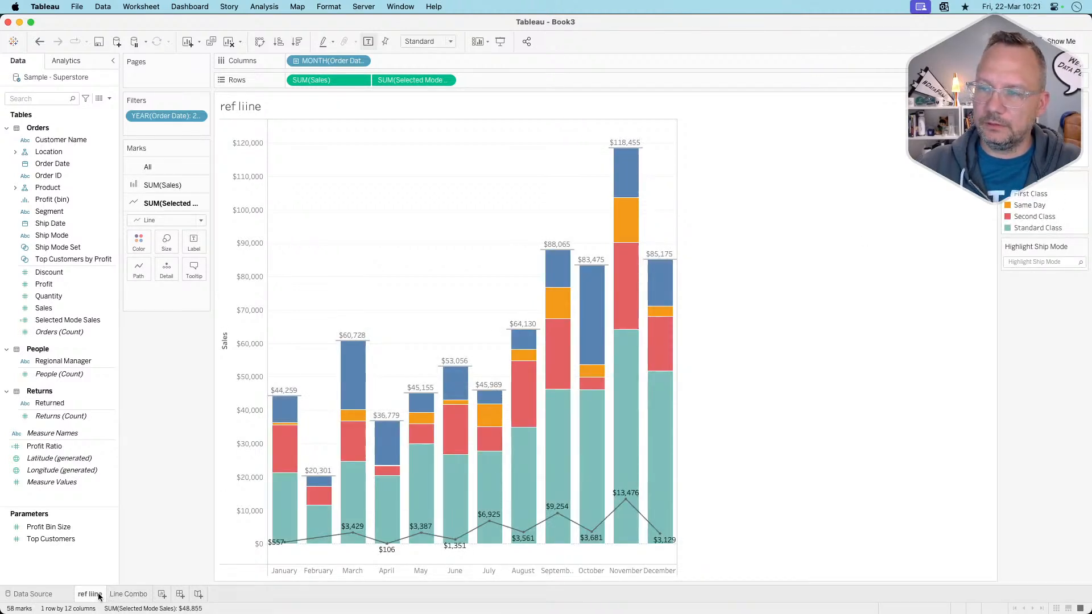
pyautogui.click(128, 594)
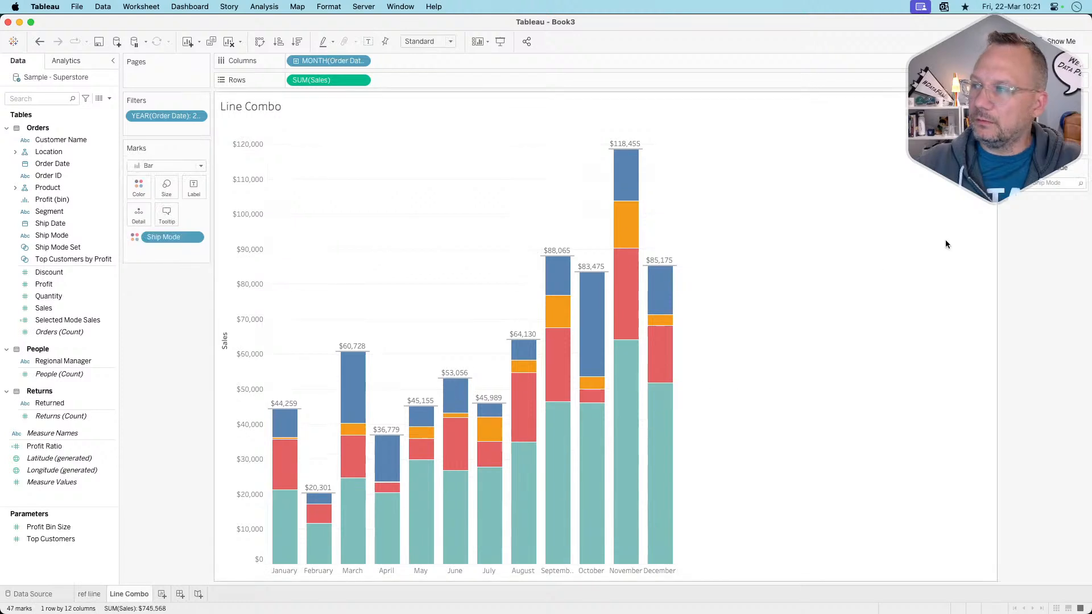
pyautogui.click(1021, 208)
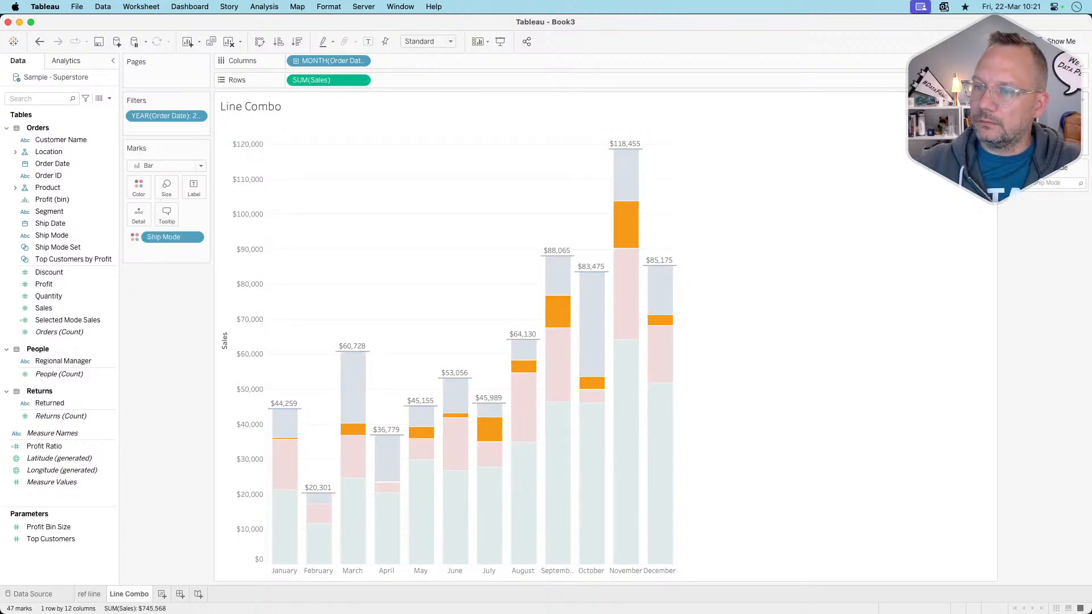
pyautogui.click(1021, 208)
pyautogui.doubleClick(128, 594)
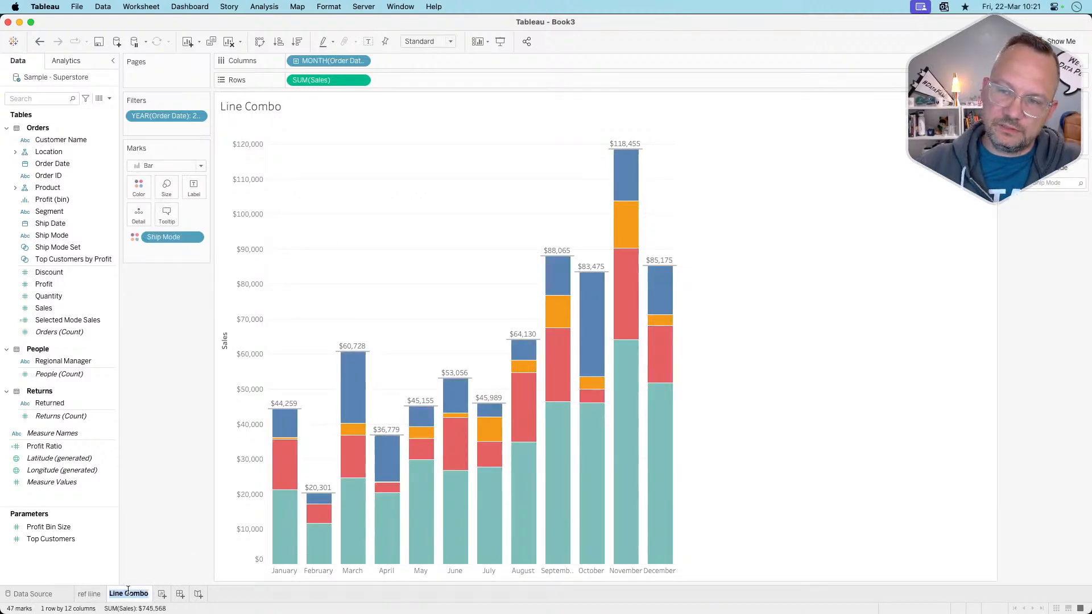
pyautogui.click(90, 594)
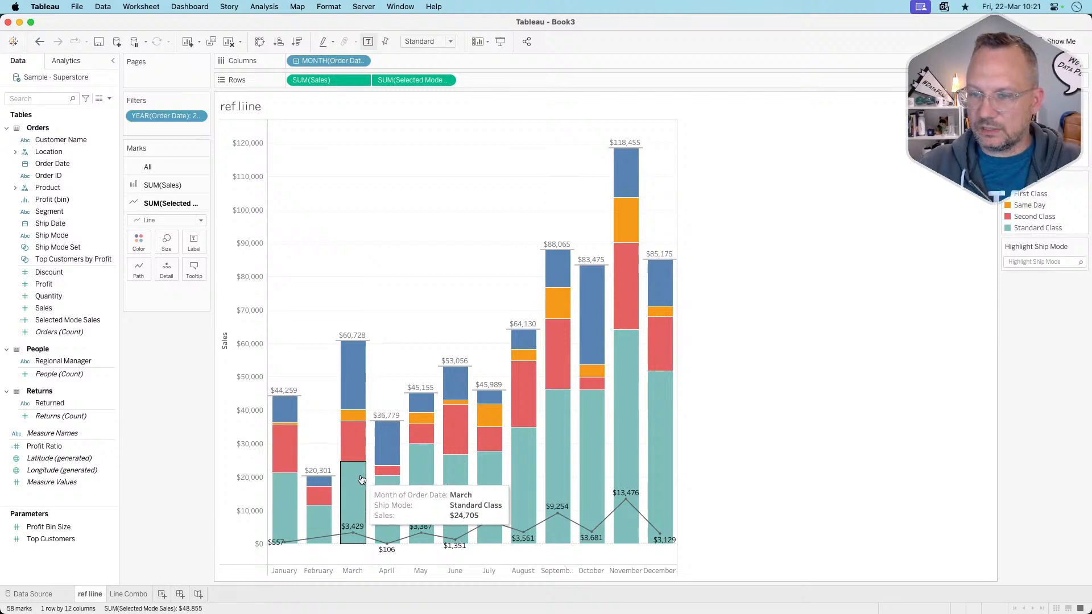
# - Remove Selected Mode Sales from the ref liine sheet's rows and add it to the rows of the Line Combo sheet
pyautogui.moveTo(413, 80); pyautogui.dragTo(179, 404)
pyautogui.click(128, 594)
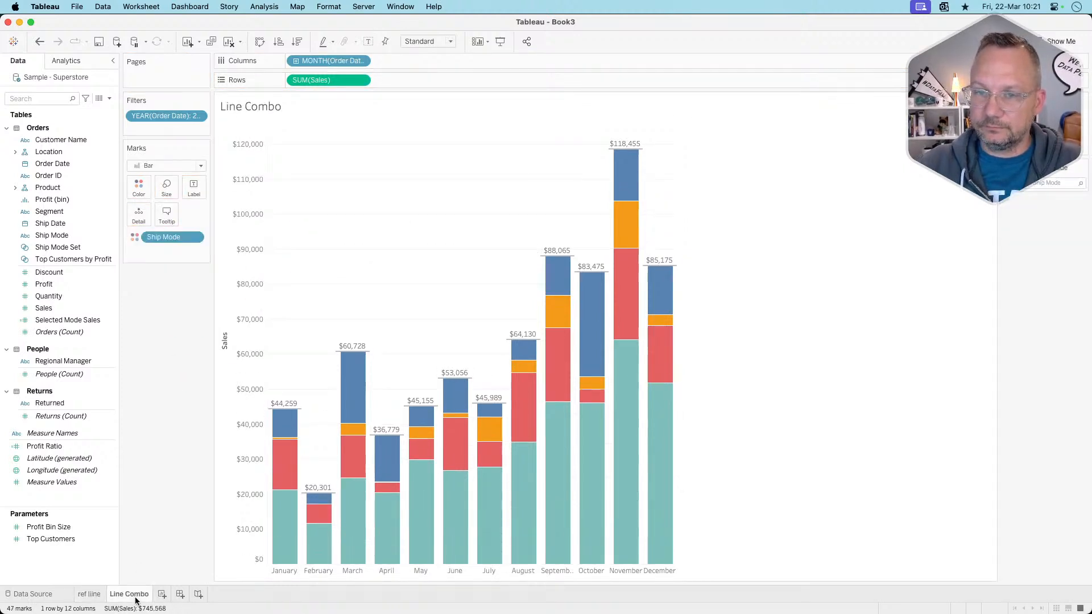
pyautogui.moveTo(76, 321); pyautogui.dragTo(434, 77)
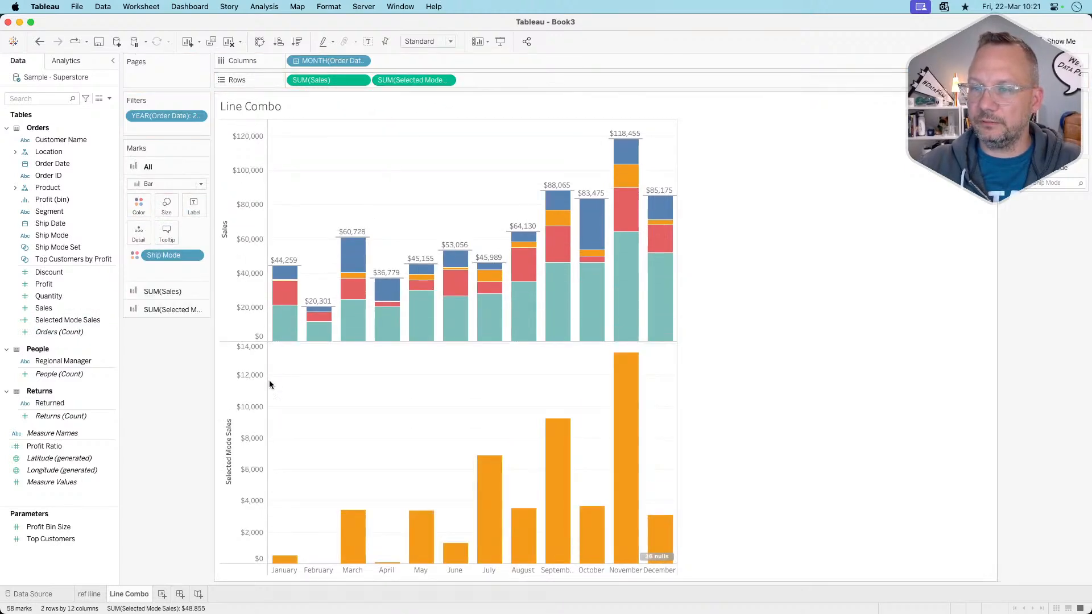
# - Remove Ship Mode from the Selected Mode Sales marks and change their mark type to Line
pyautogui.click(192, 308)
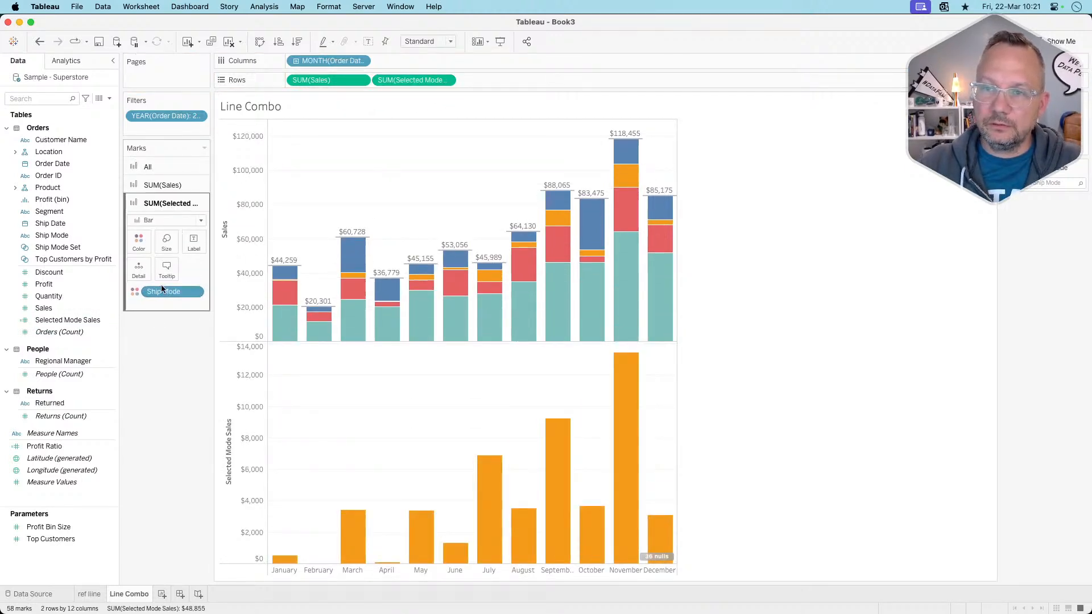
pyautogui.moveTo(163, 290); pyautogui.dragTo(158, 534)
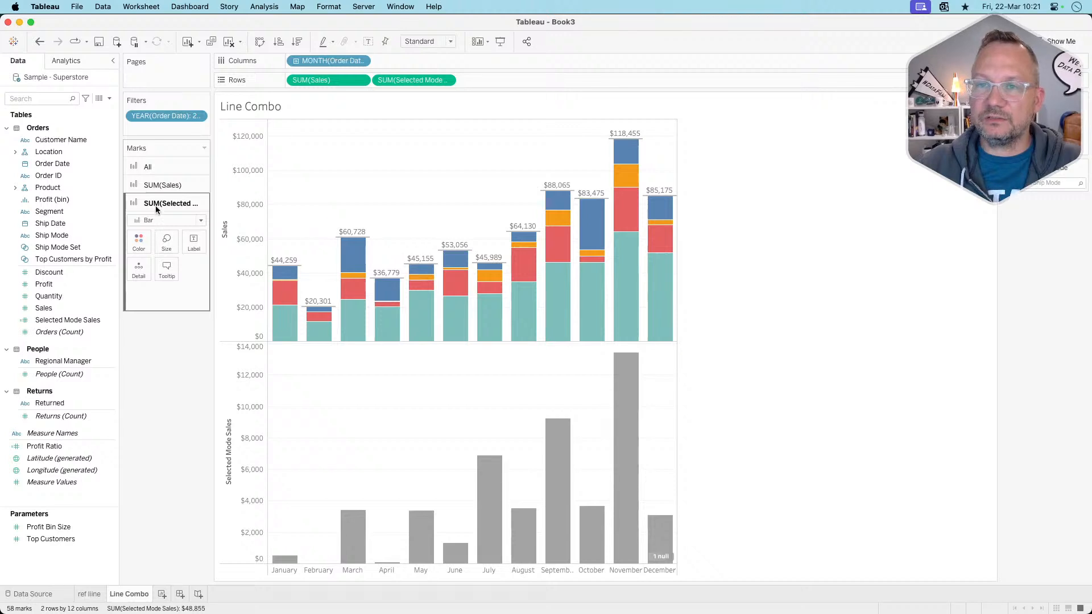
pyautogui.click(165, 220)
pyautogui.click(150, 259)
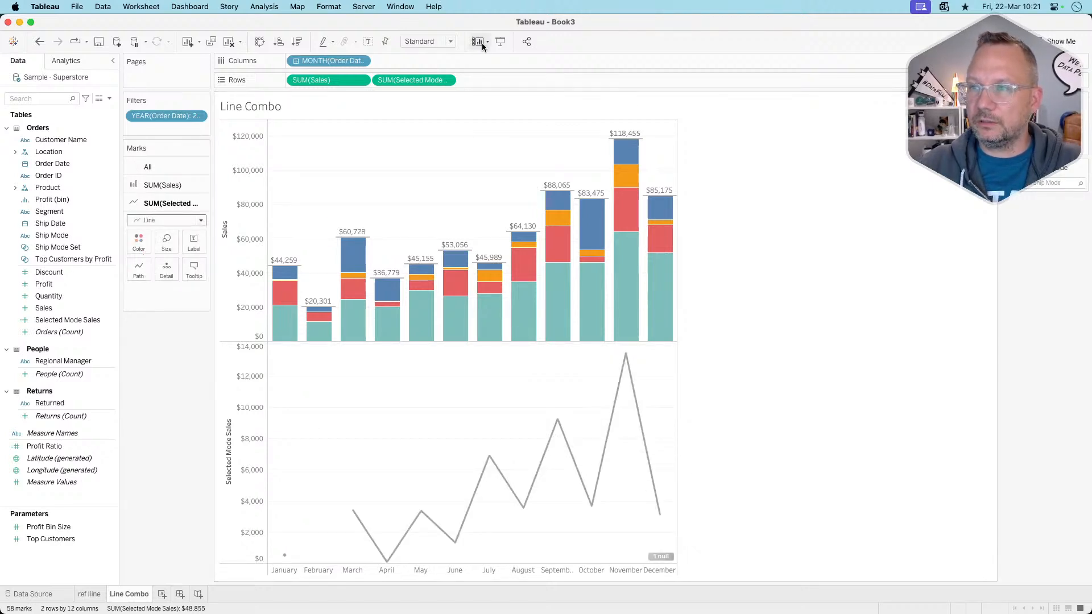
# - Open the formatting of Selected Mode Sales and set its special-value marks to Hide (Connect Lines)
pyautogui.click(439, 83)
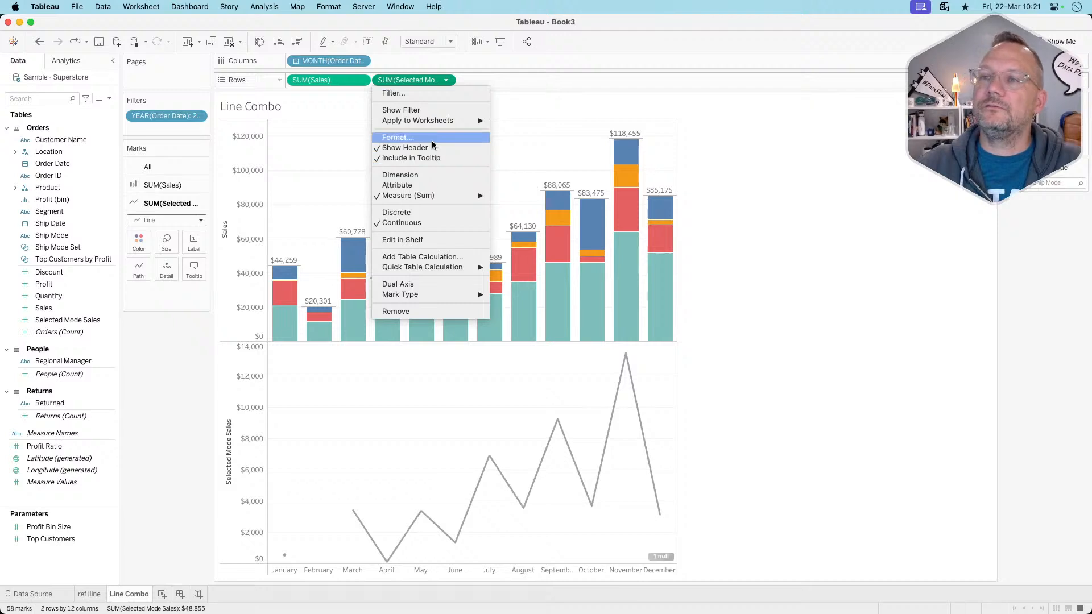
pyautogui.click(393, 137)
pyautogui.click(86, 413)
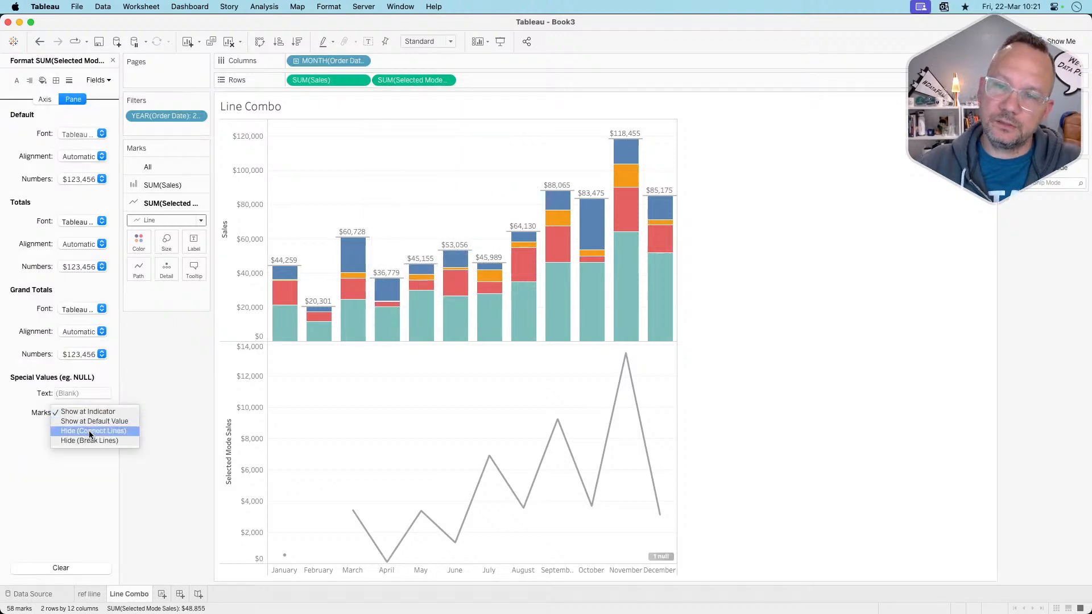
pyautogui.click(89, 431)
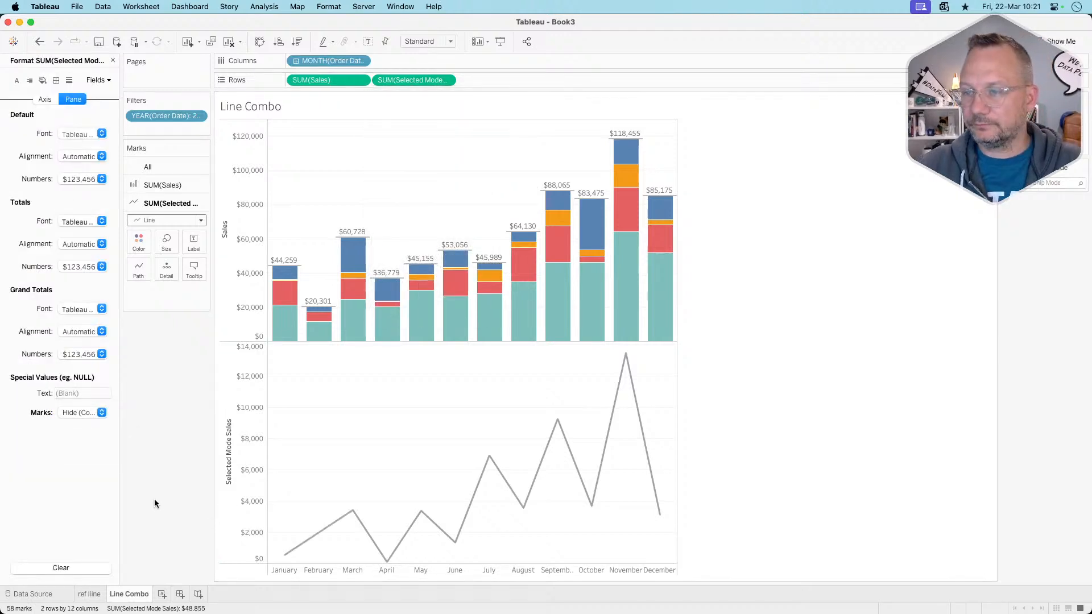
# - Show mark labels on the Selected Mode Sales line in Line Combo
pyautogui.click(194, 242)
pyautogui.click(223, 268)
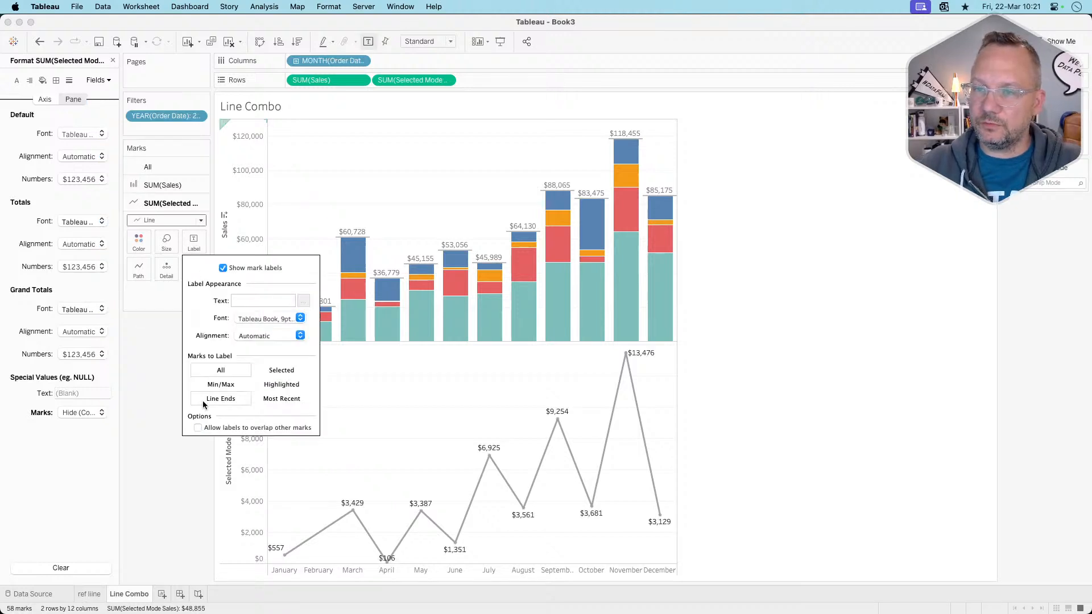
pyautogui.click(162, 425)
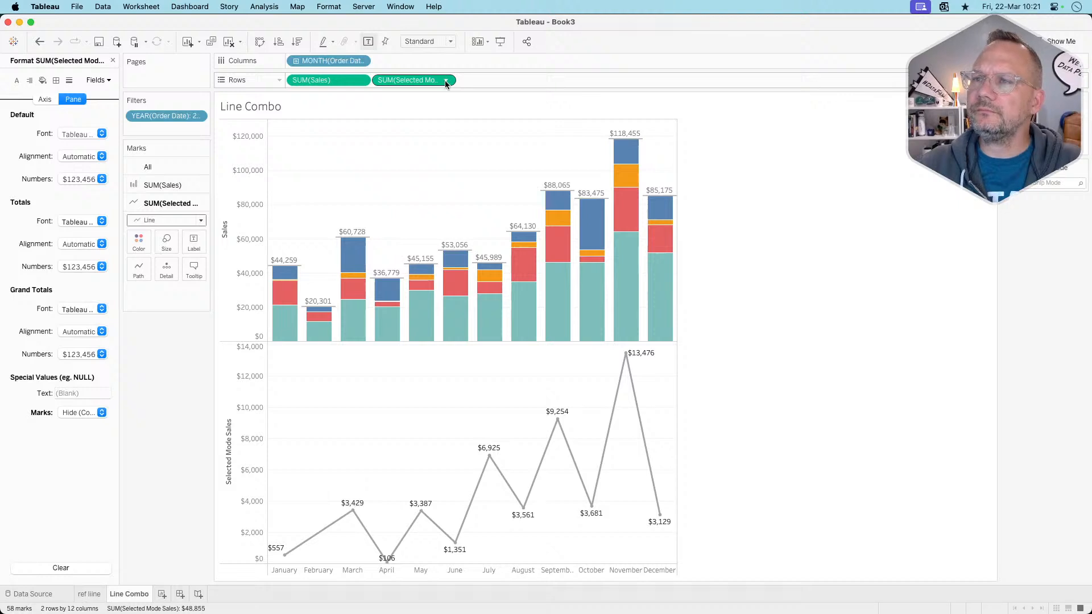
# - Set the special-value marks of Selected Mode Sales to Show at Default Value and inspect the February point
pyautogui.click(102, 411)
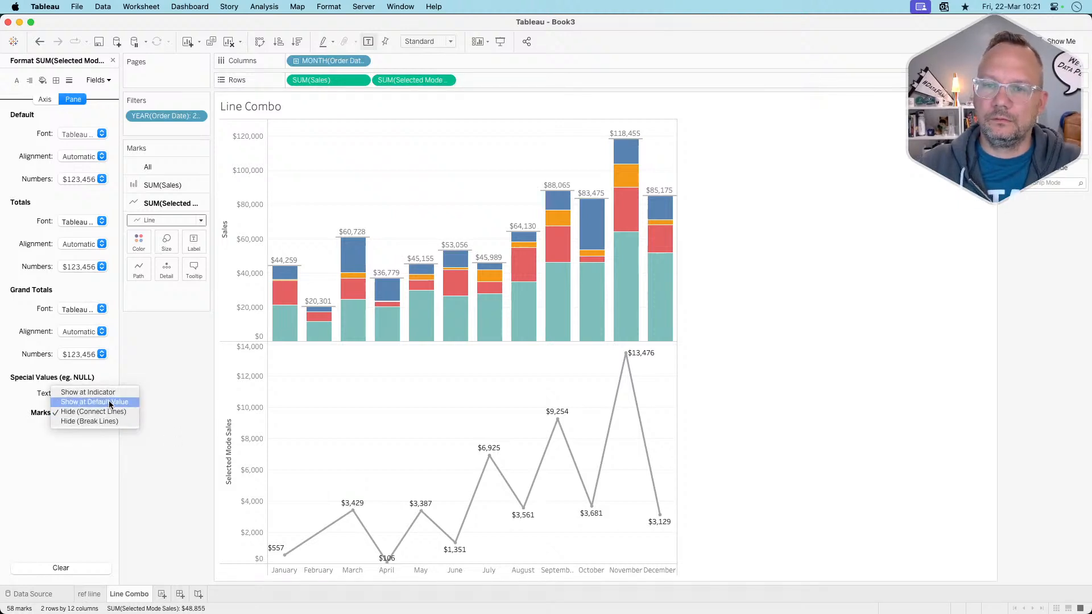
pyautogui.click(110, 402)
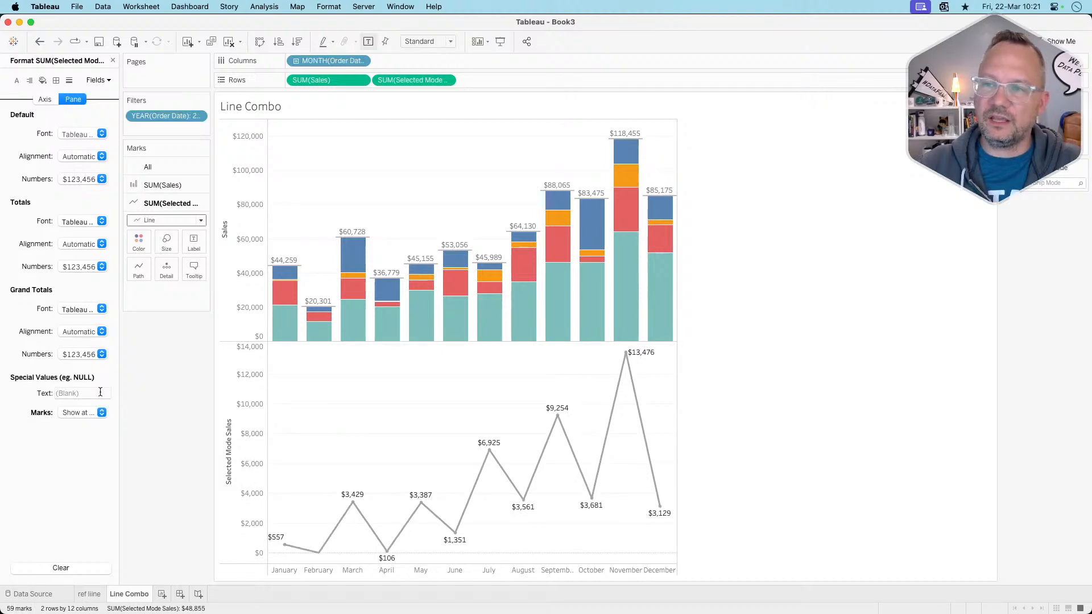
pyautogui.moveTo(283, 550)
pyautogui.moveTo(317, 559)
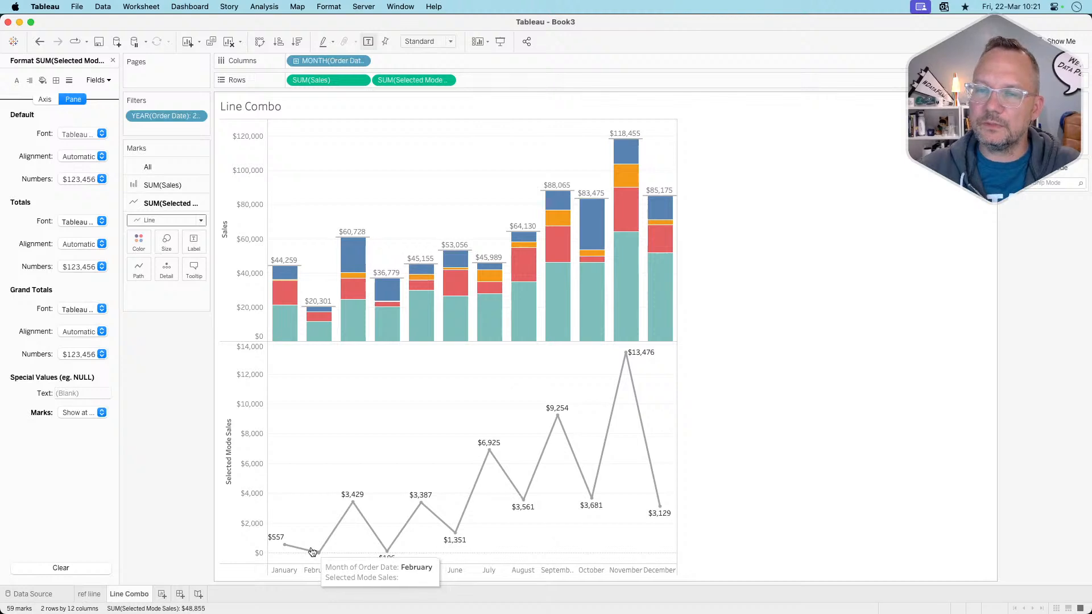
# - Set the special-value text of Selected Mode Sales to $0 and check February's label
pyautogui.click(77, 394)
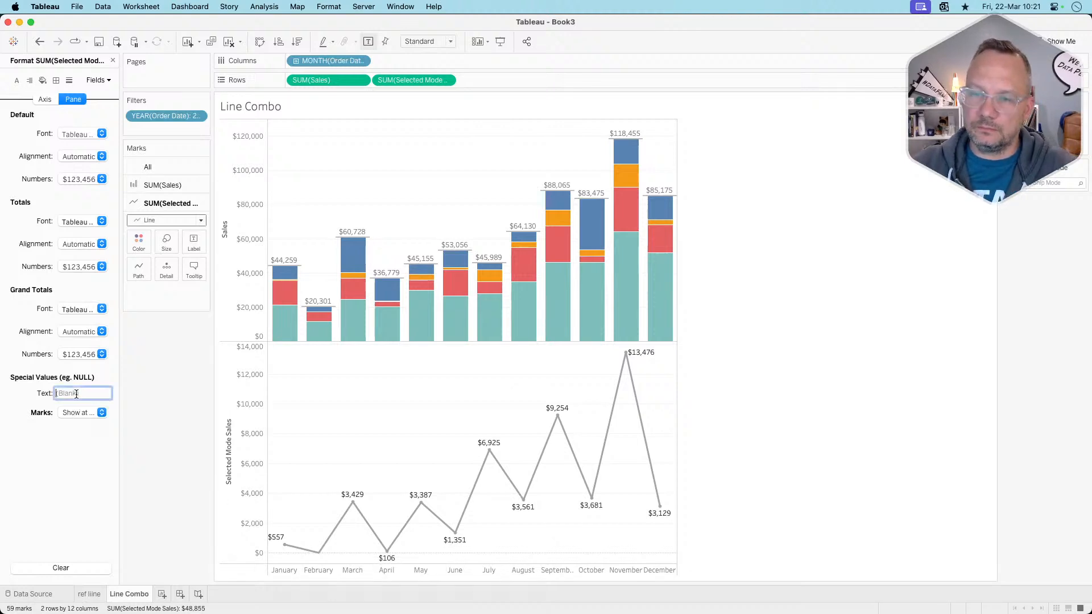
pyautogui.write('0')
pyautogui.press('Return')
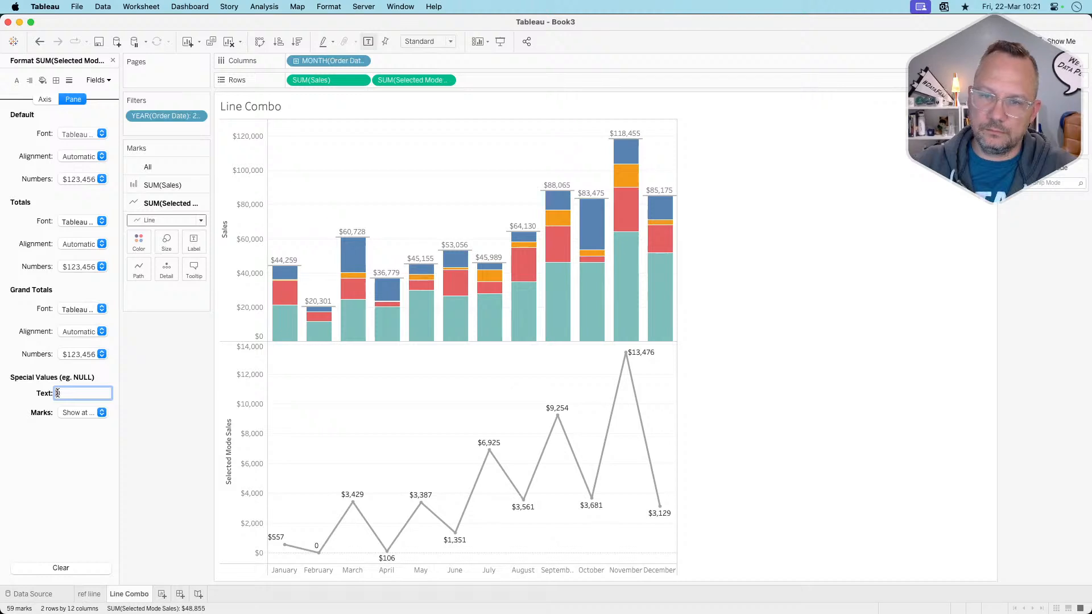
pyautogui.write('$')
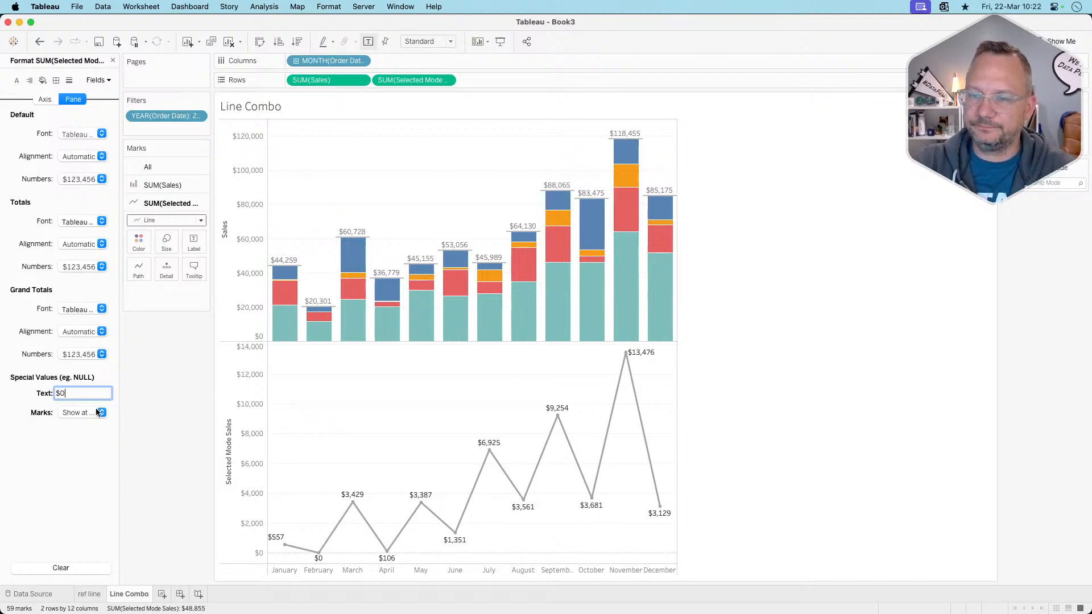
pyautogui.moveTo(316, 558)
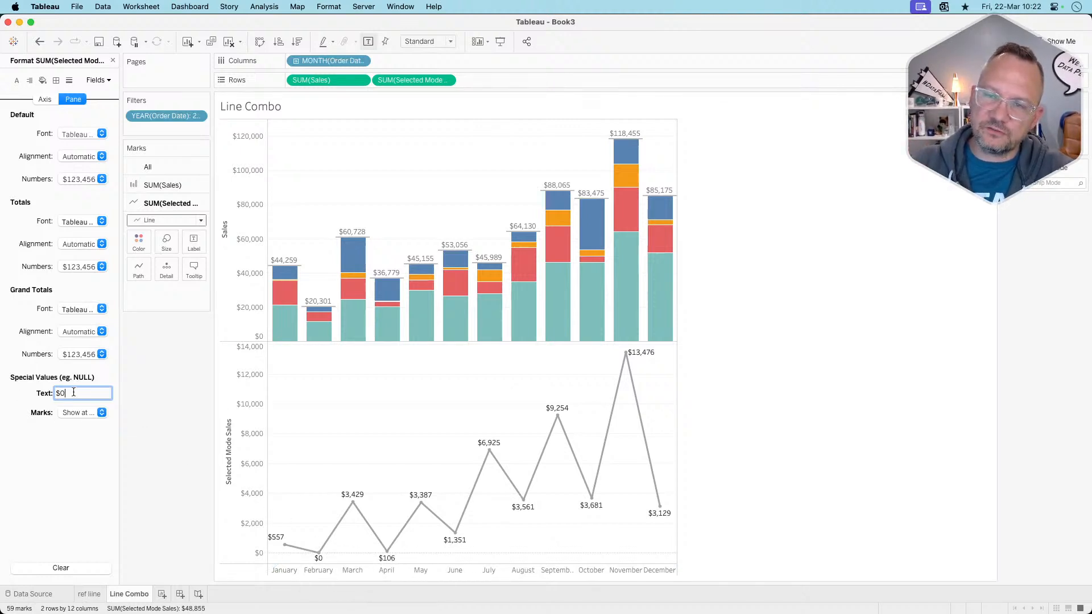
pyautogui.moveTo(272, 545)
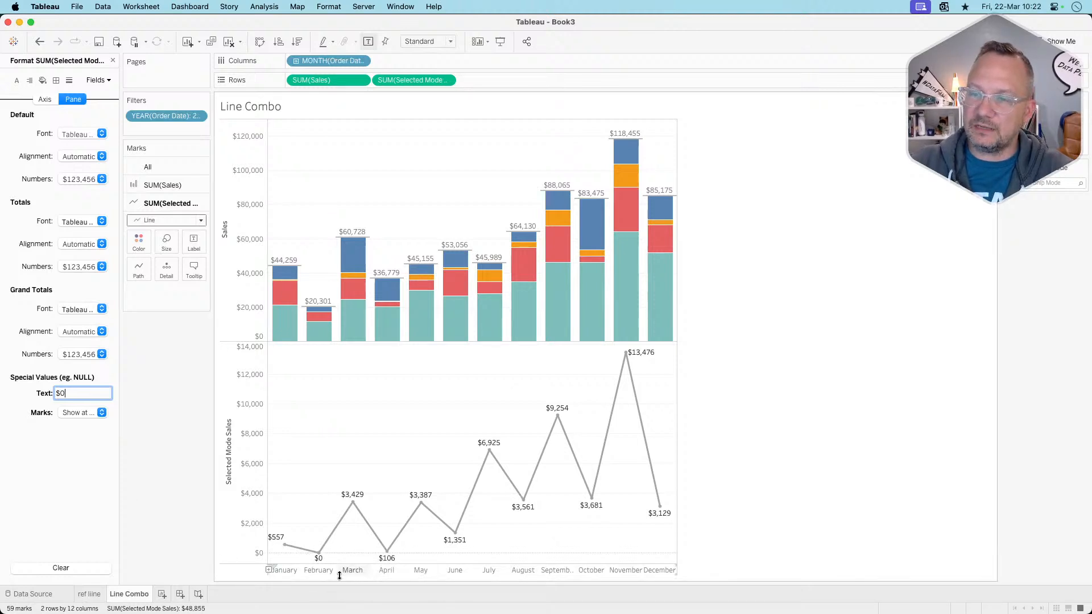
pyautogui.click(179, 454)
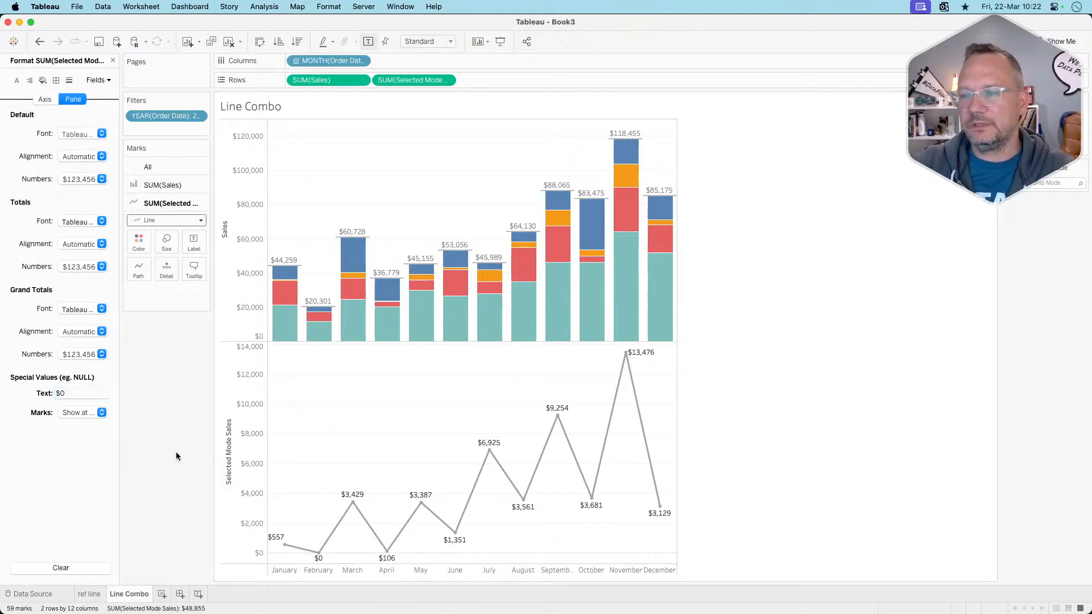
# - Try Hide (Connect Lines) for the special-value marks of Selected Mode Sales and undo that change
pyautogui.click(67, 412)
pyautogui.click(78, 421)
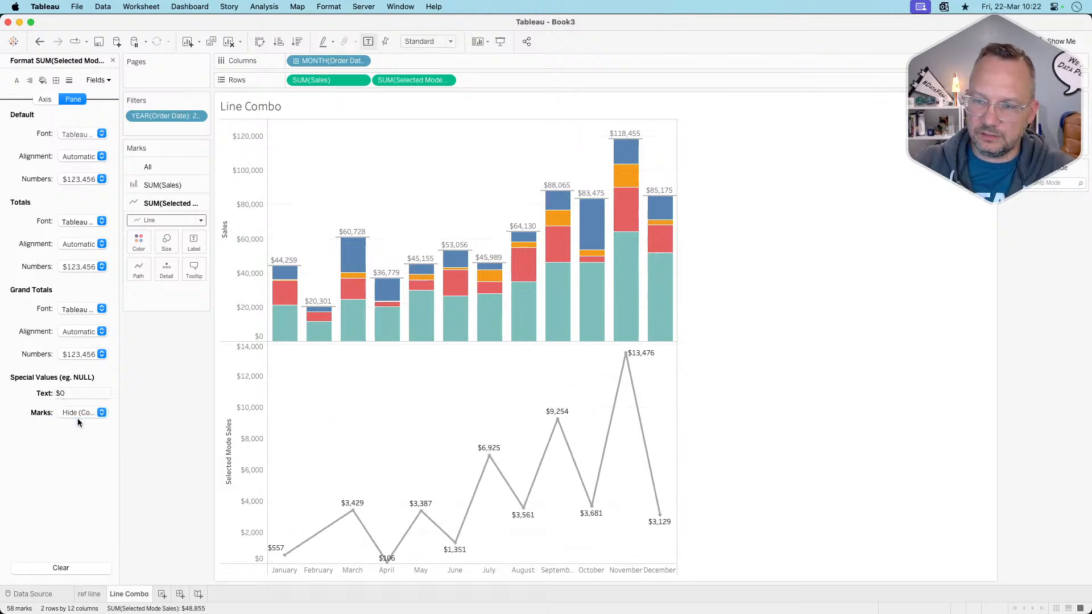
pyautogui.press('super+z')
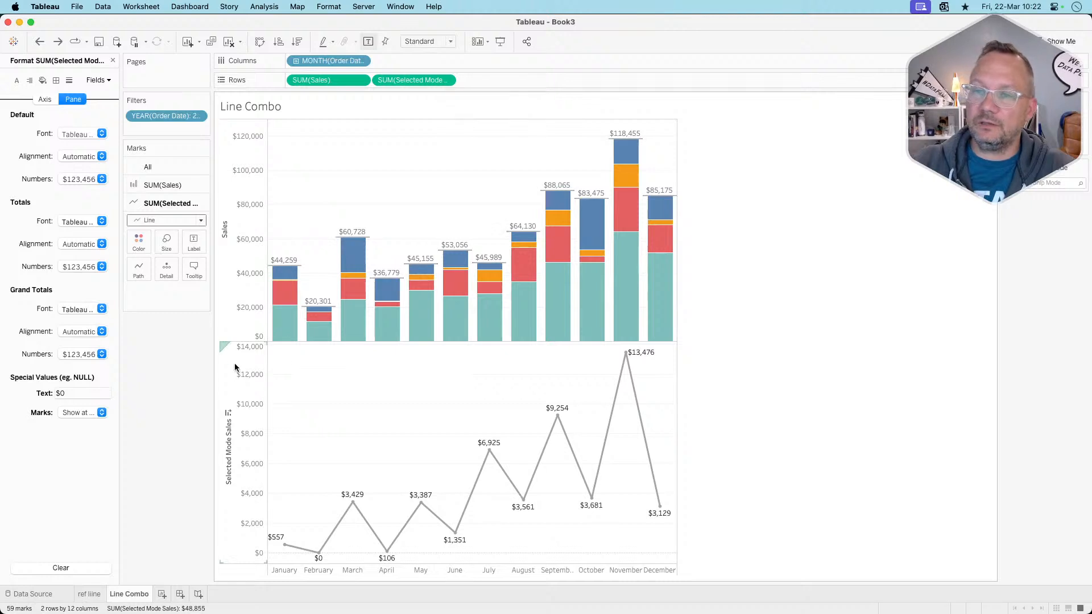
# - Combine Selected Mode Sales with Sales as a dual axis and synchronize the two axes
pyautogui.moveTo(235, 367); pyautogui.dragTo(678, 286)
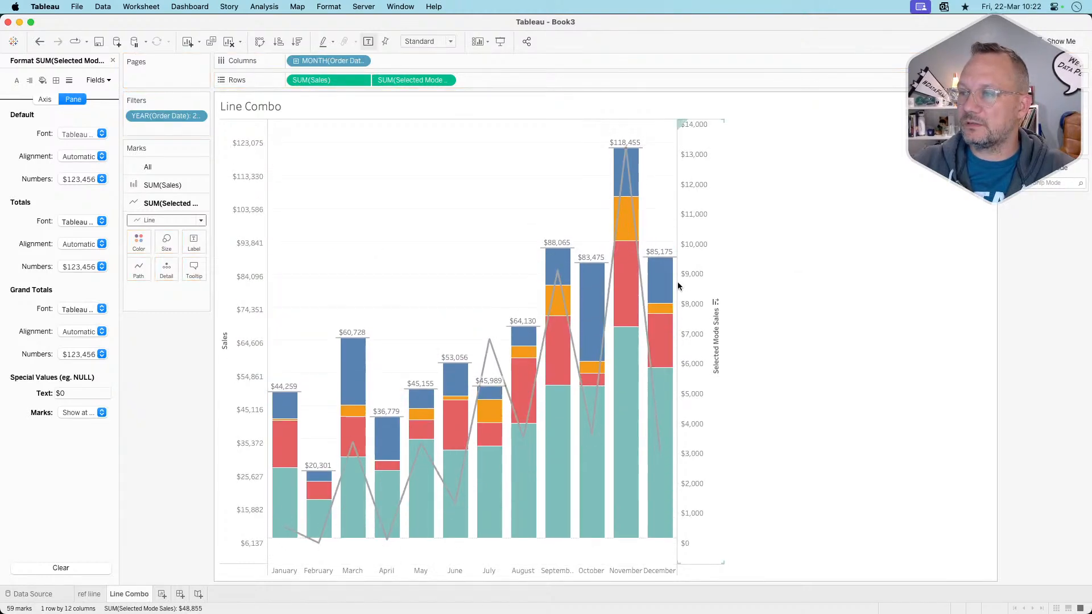
pyautogui.rightClick(694, 297)
pyautogui.click(716, 362)
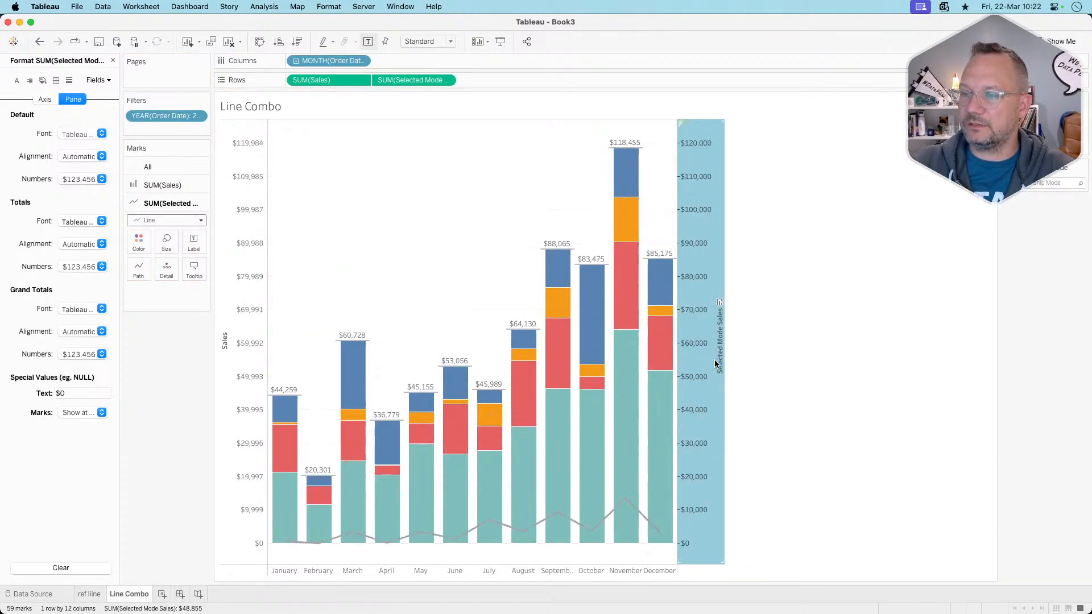
pyautogui.click(192, 519)
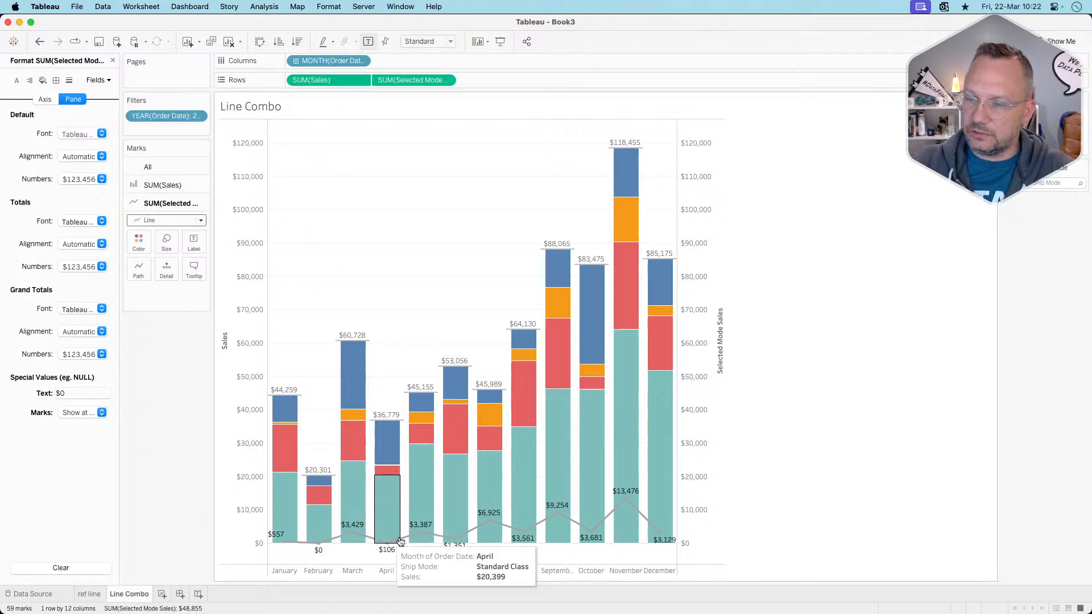
# - Color the Selected Mode Sales line dark gray
pyautogui.click(139, 244)
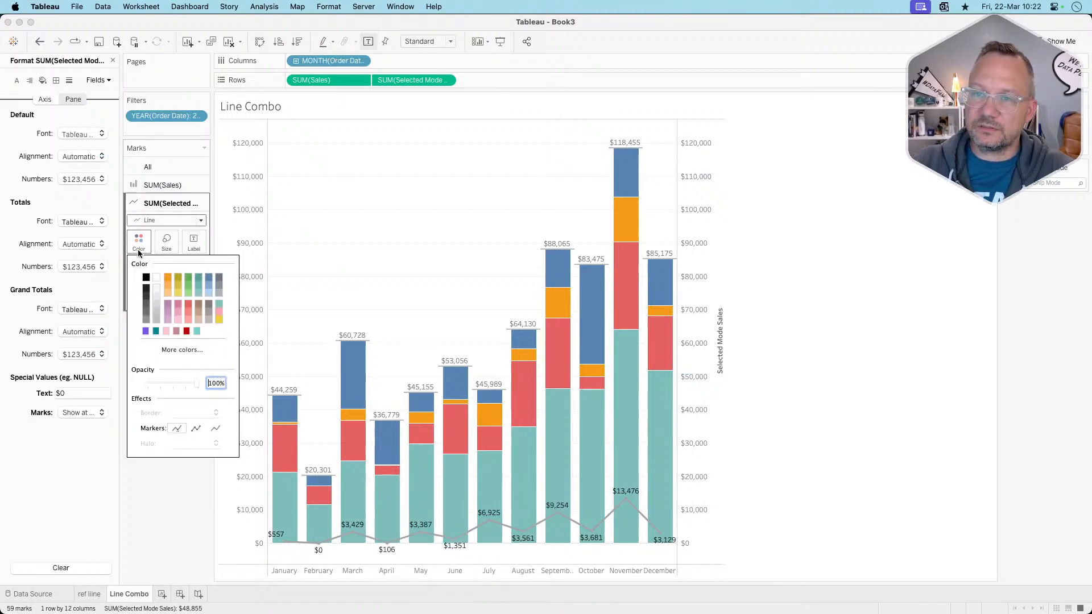
pyautogui.click(147, 305)
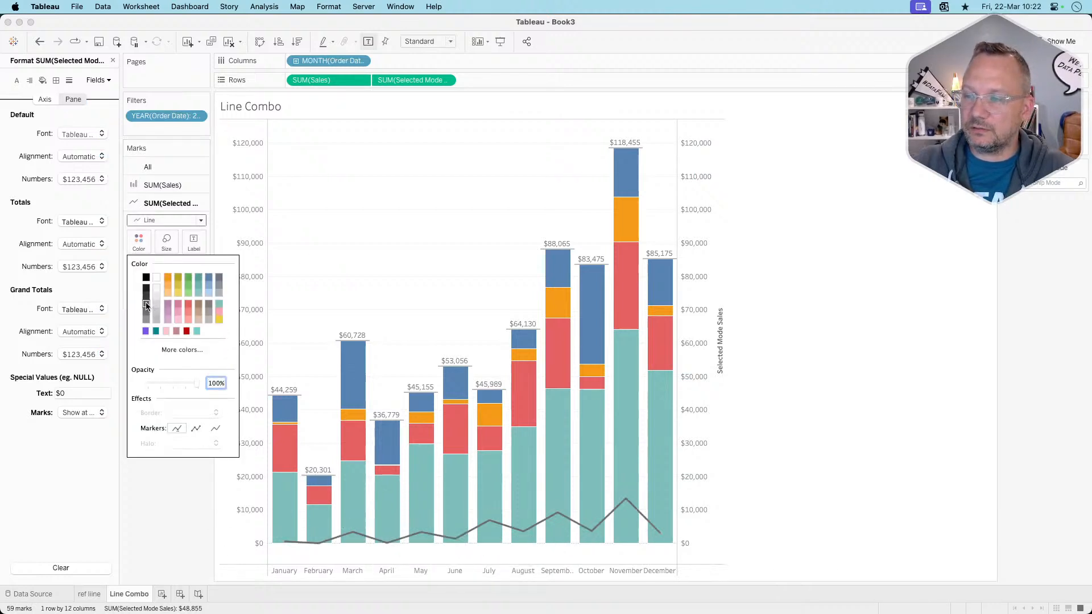
pyautogui.click(156, 500)
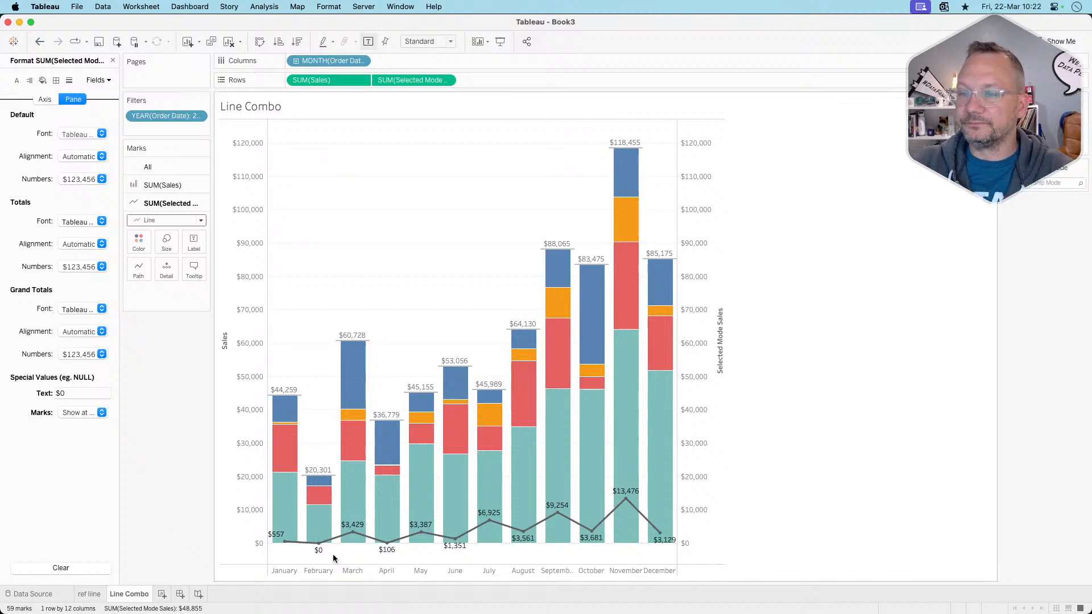
# - Compare the ref liine sheet with Line Combo and review the marks settings of Sales
pyautogui.click(98, 596)
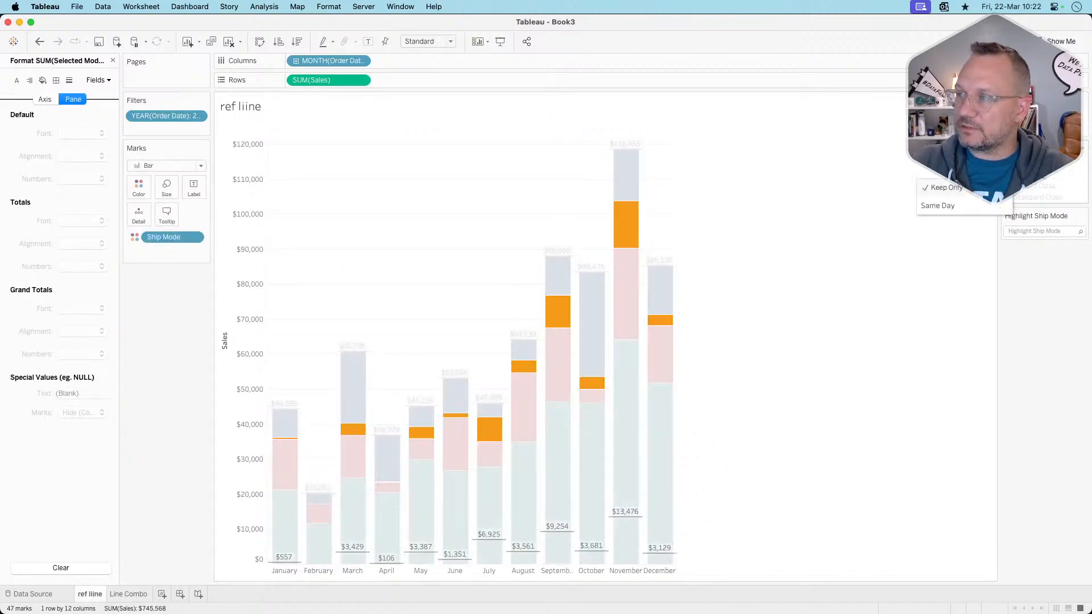
pyautogui.click(128, 594)
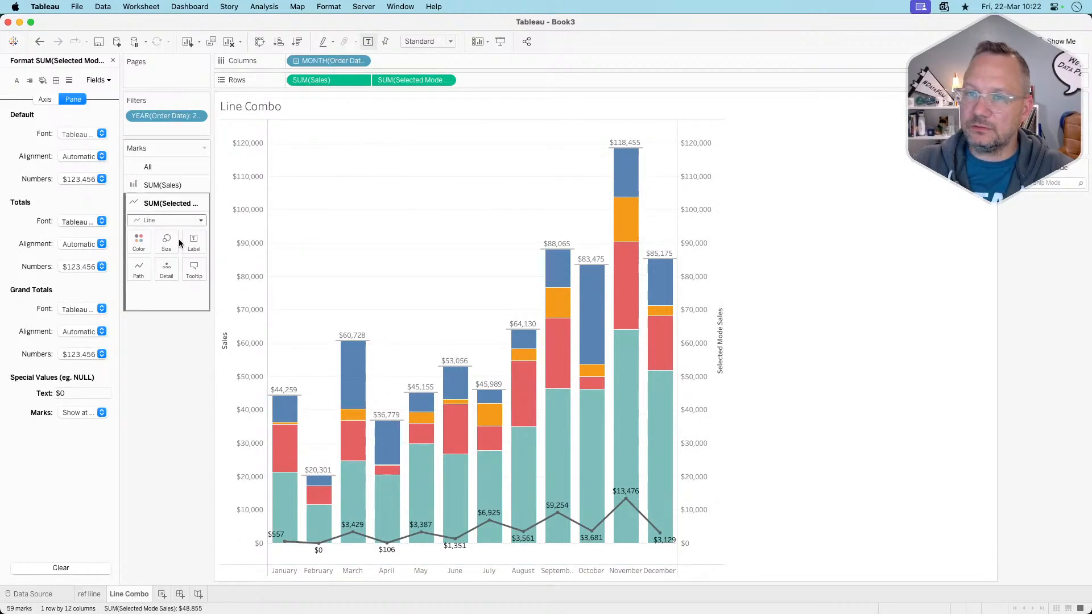
pyautogui.click(161, 186)
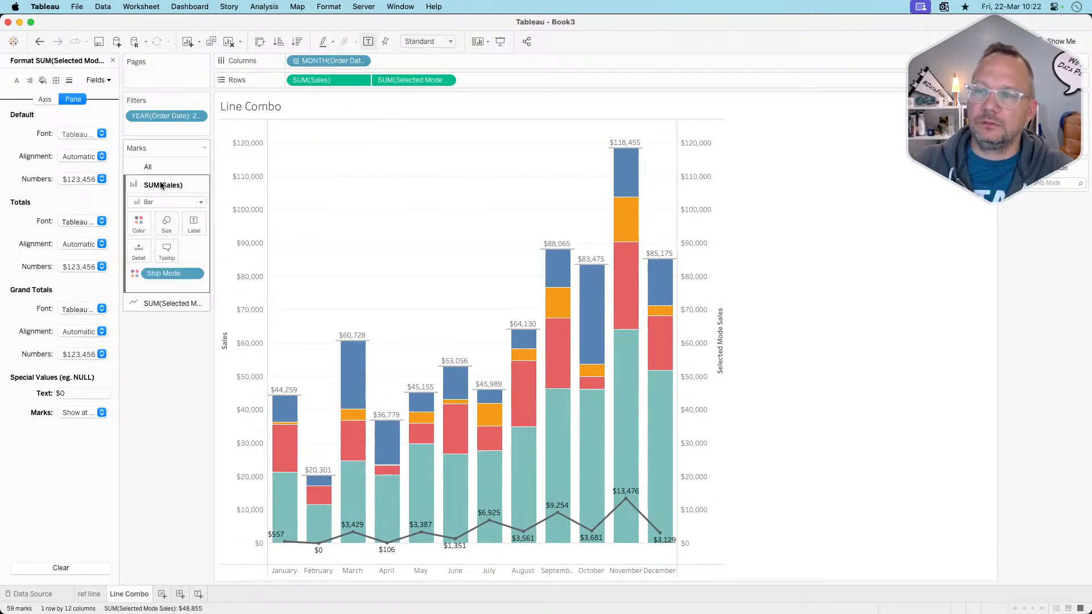
# - Duplicate the Line Combo worksheet and rename the copy Sort
pyautogui.rightClick(131, 596)
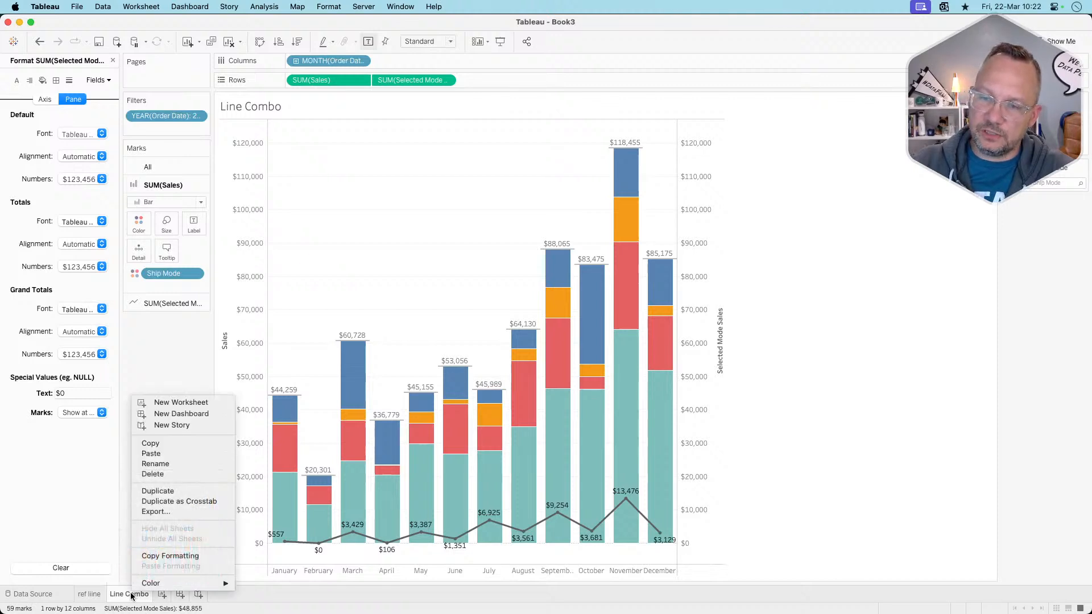
pyautogui.click(172, 492)
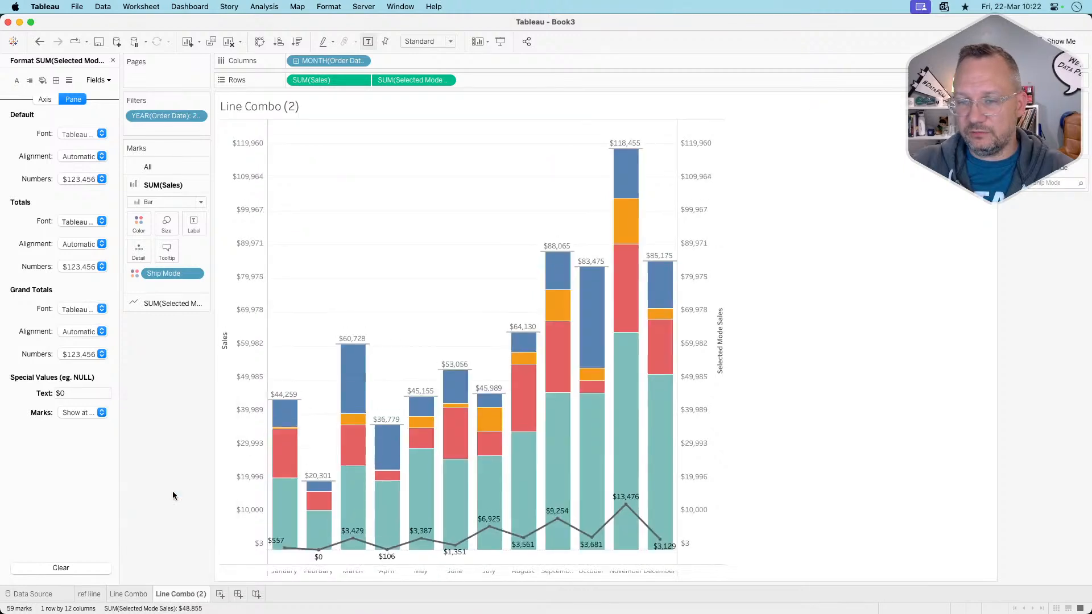
pyautogui.doubleClick(174, 594)
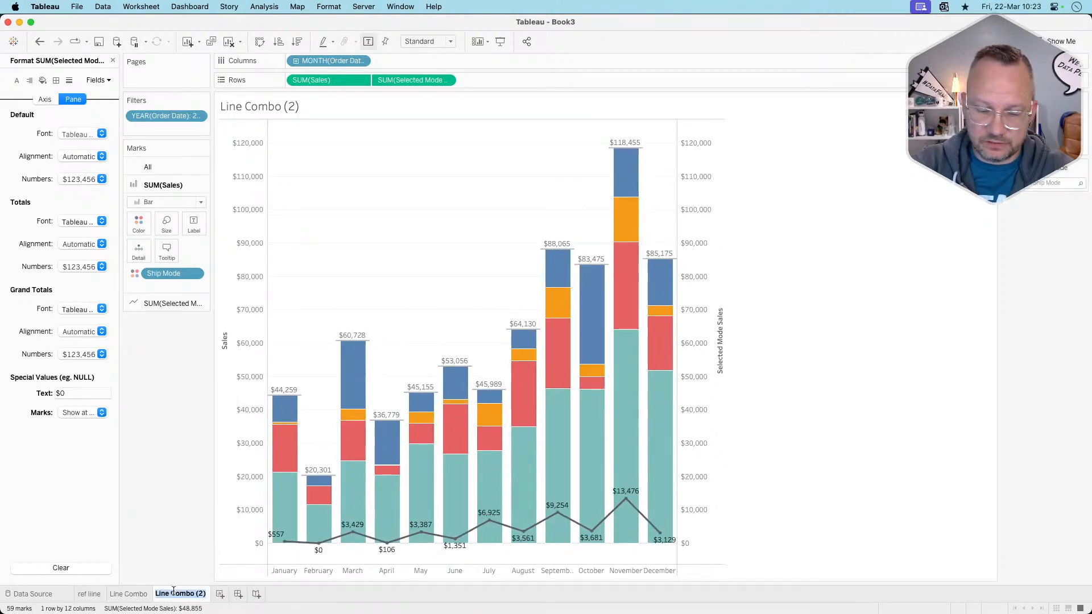
pyautogui.write('Dynamic S')
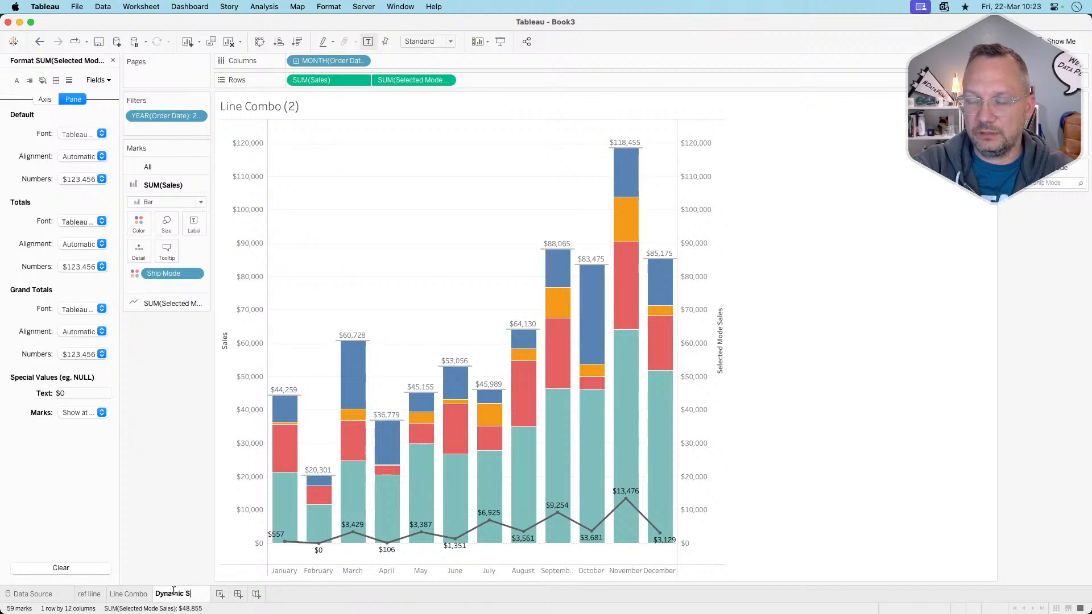
pyautogui.press('super+a')
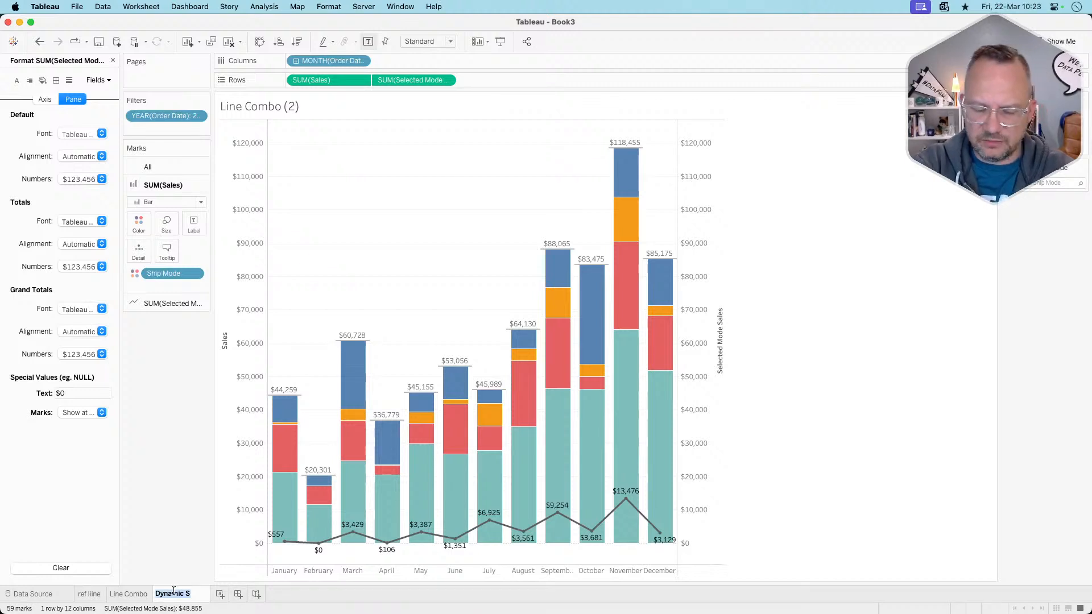
pyautogui.write('Sort')
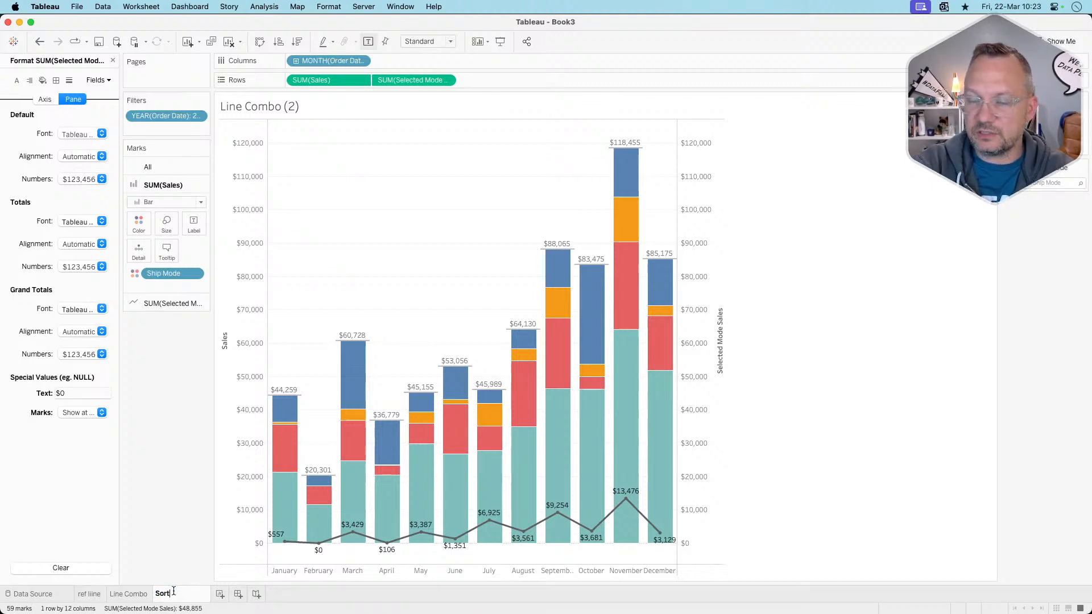
pyautogui.press('Return')
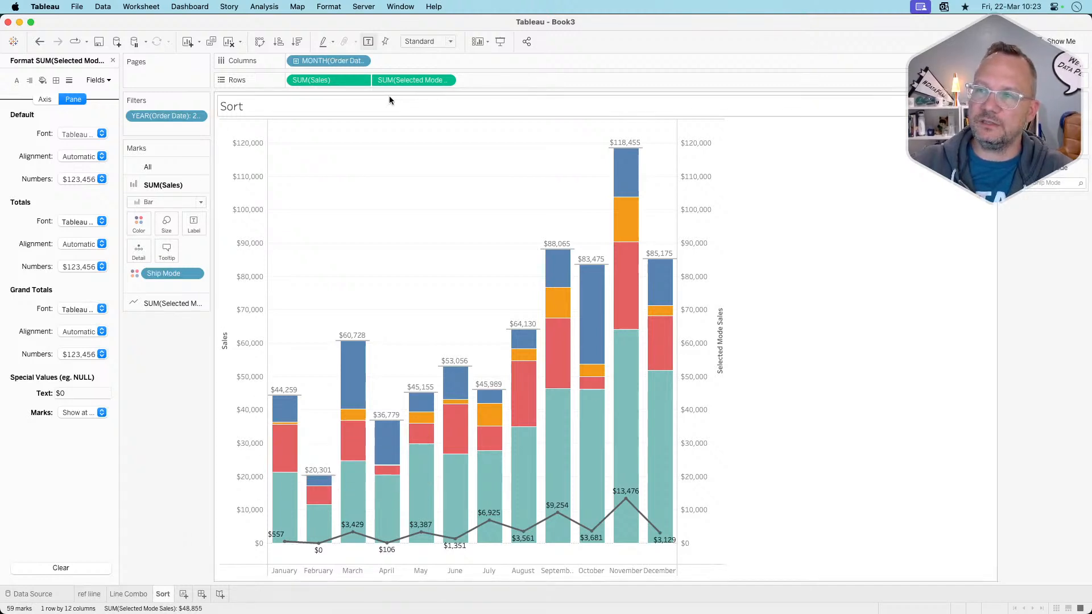
# - Remove Selected Mode Sales from the Sort sheet's rows and close its formatting options
pyautogui.moveTo(405, 82); pyautogui.dragTo(162, 383)
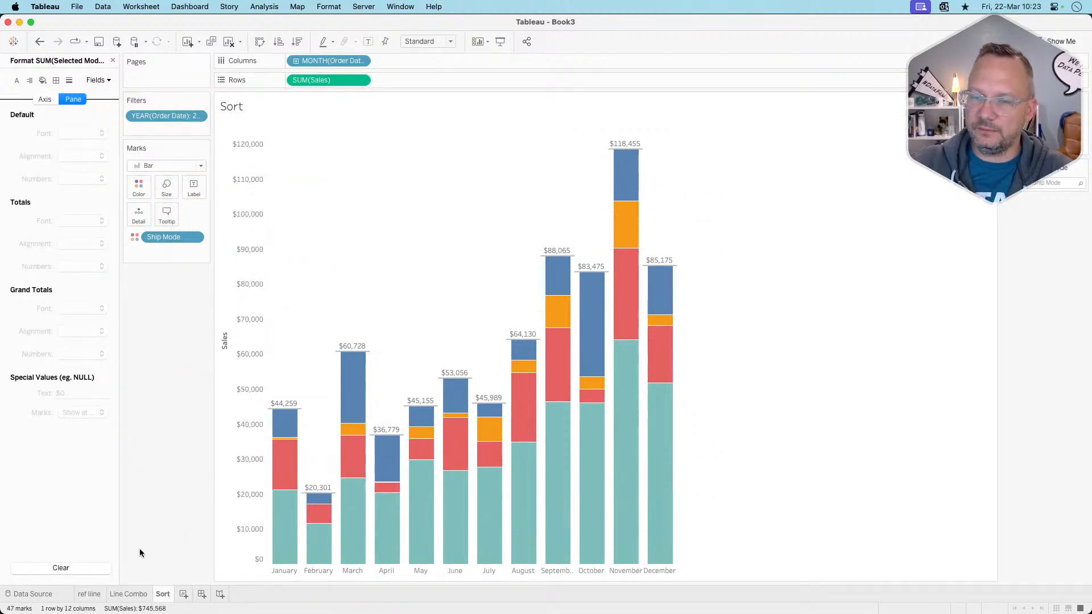
pyautogui.click(113, 61)
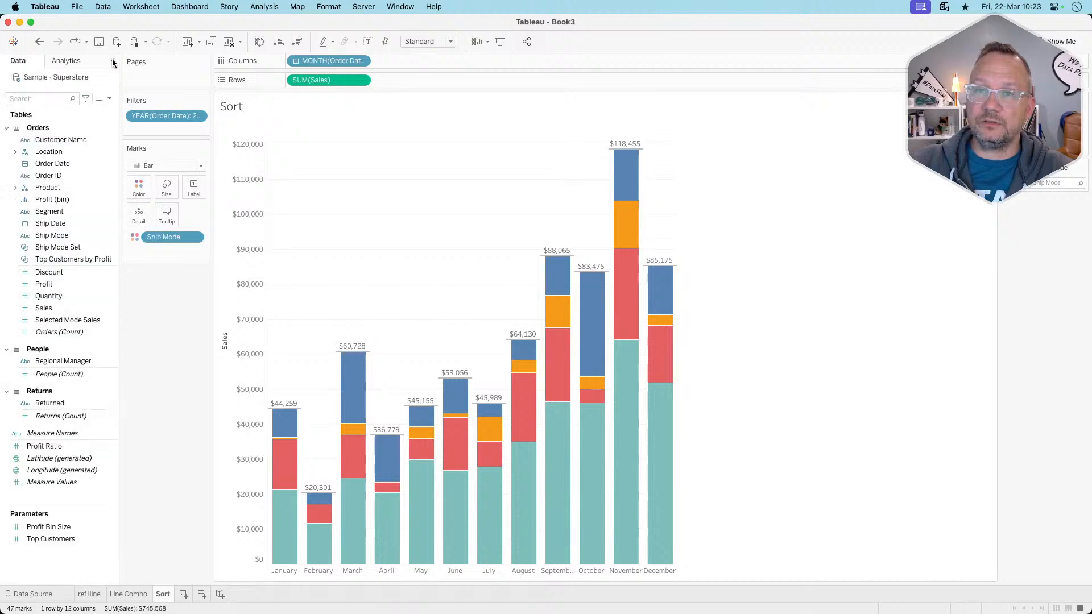
pyautogui.click(111, 100)
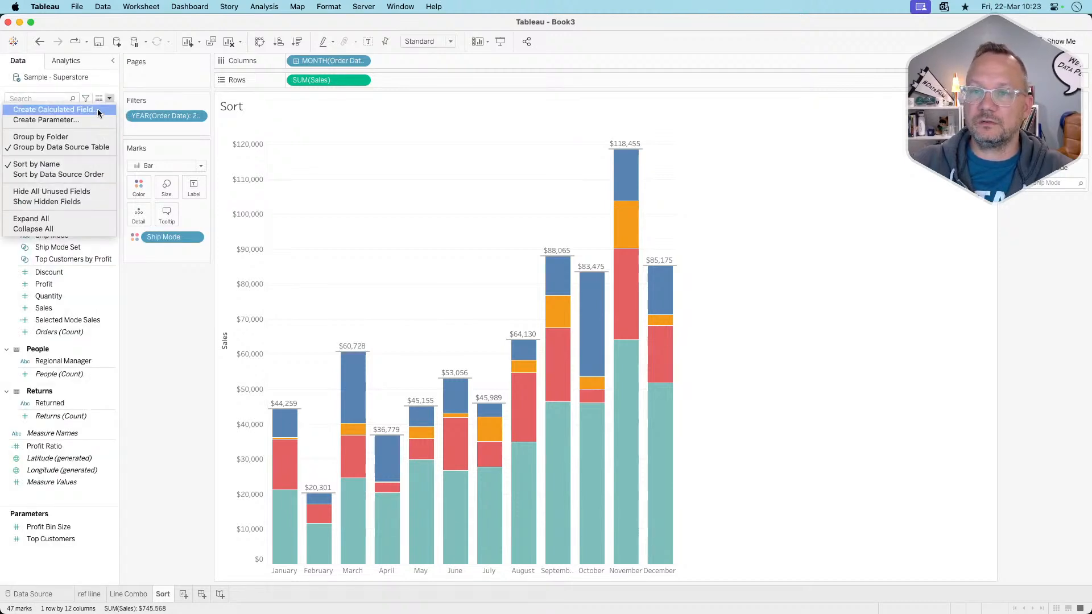
pyautogui.click(97, 109)
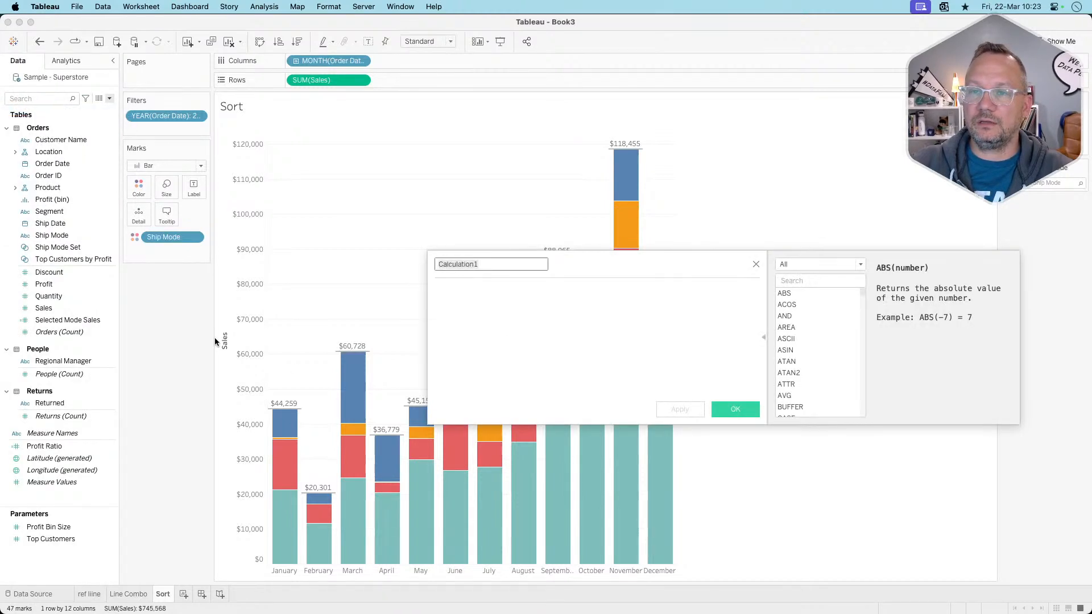
pyautogui.click(756, 264)
# - Sort Ship Mode by field in ascending order of summed Sales, and search the sort fields for "set"
pyautogui.click(196, 240)
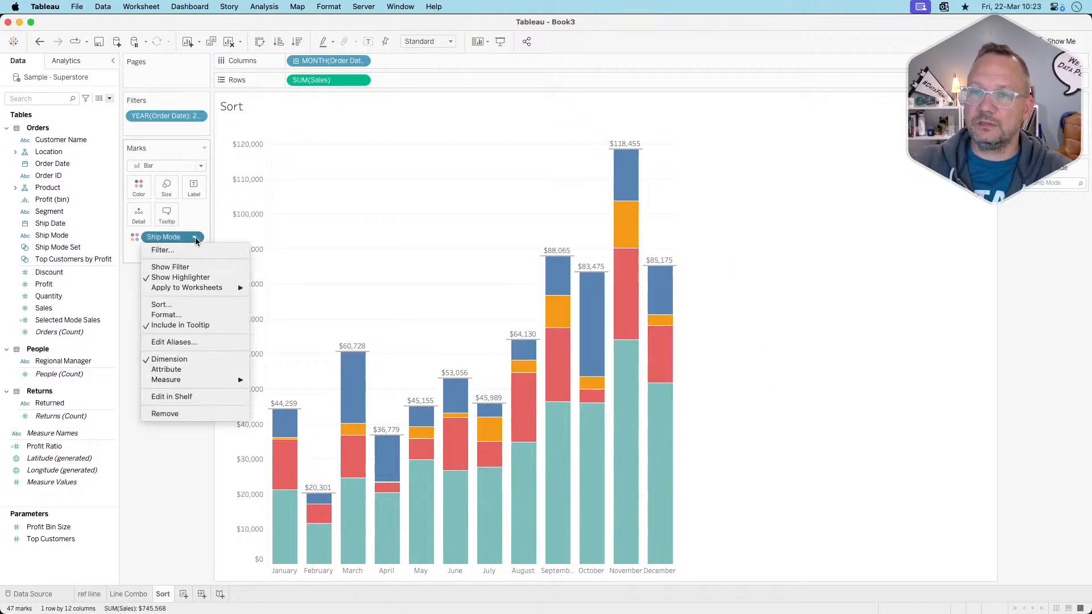
pyautogui.click(188, 304)
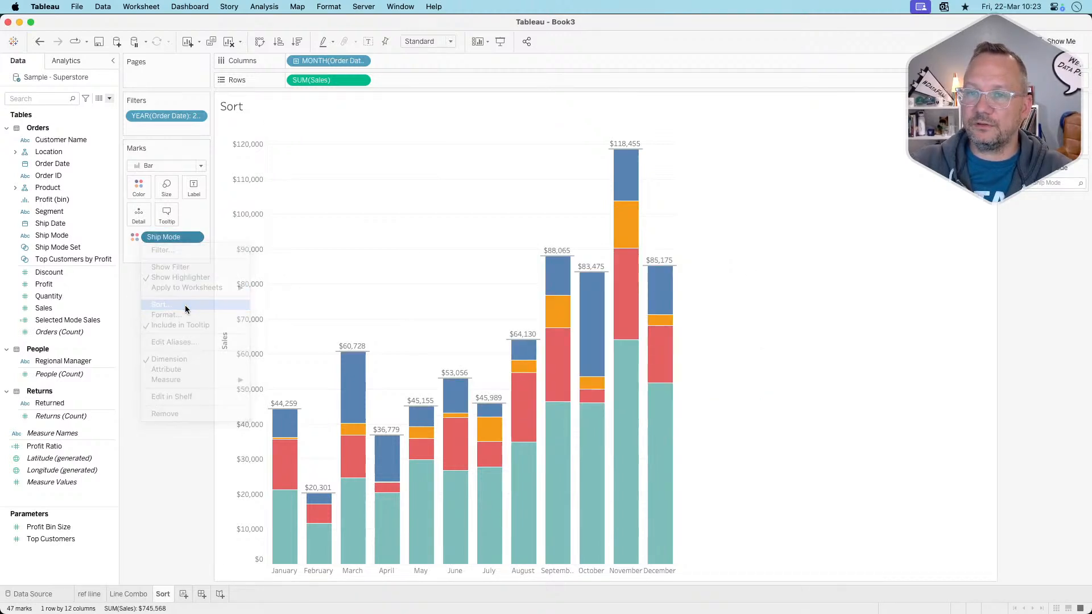
pyautogui.click(520, 308)
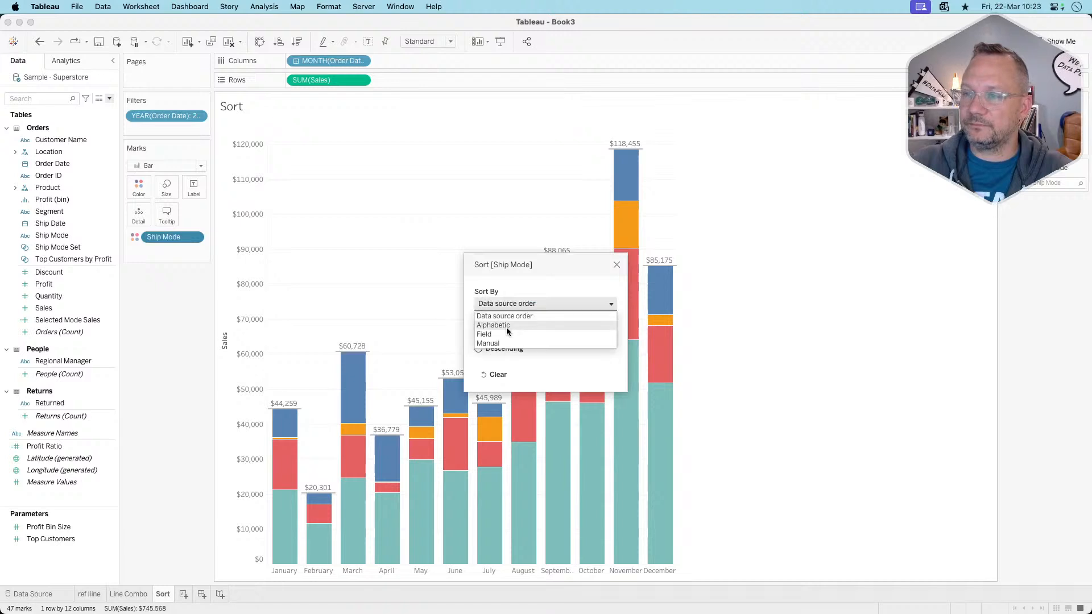
pyautogui.click(499, 332)
pyautogui.click(504, 380)
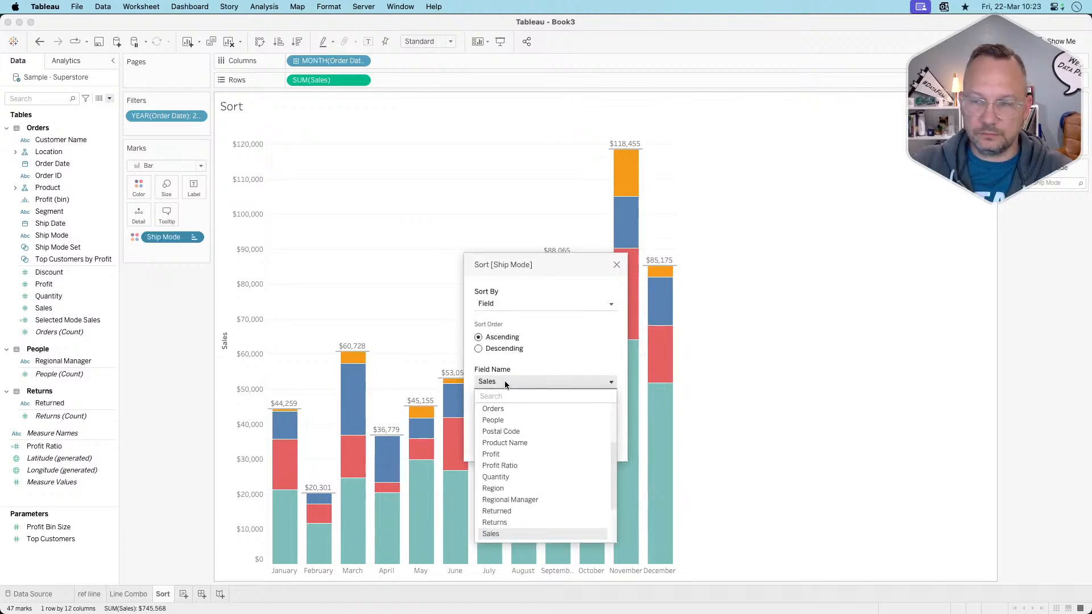
pyautogui.write('set')
pyautogui.click(618, 265)
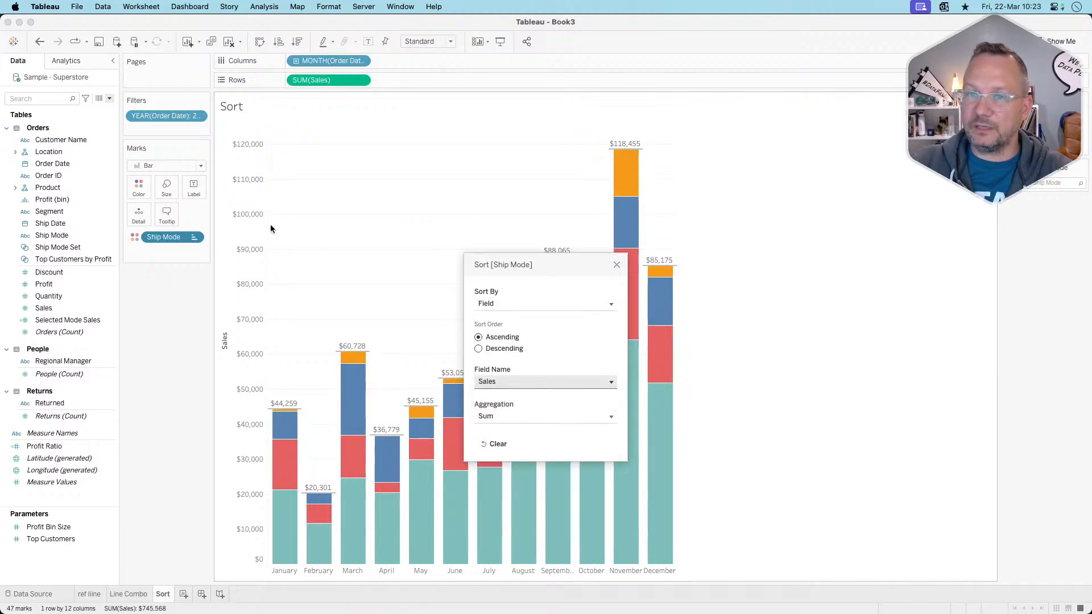
pyautogui.click(617, 265)
# - Create a calculated field named Stacked Sort with the formula [Ship Mode Set]
pyautogui.click(110, 99)
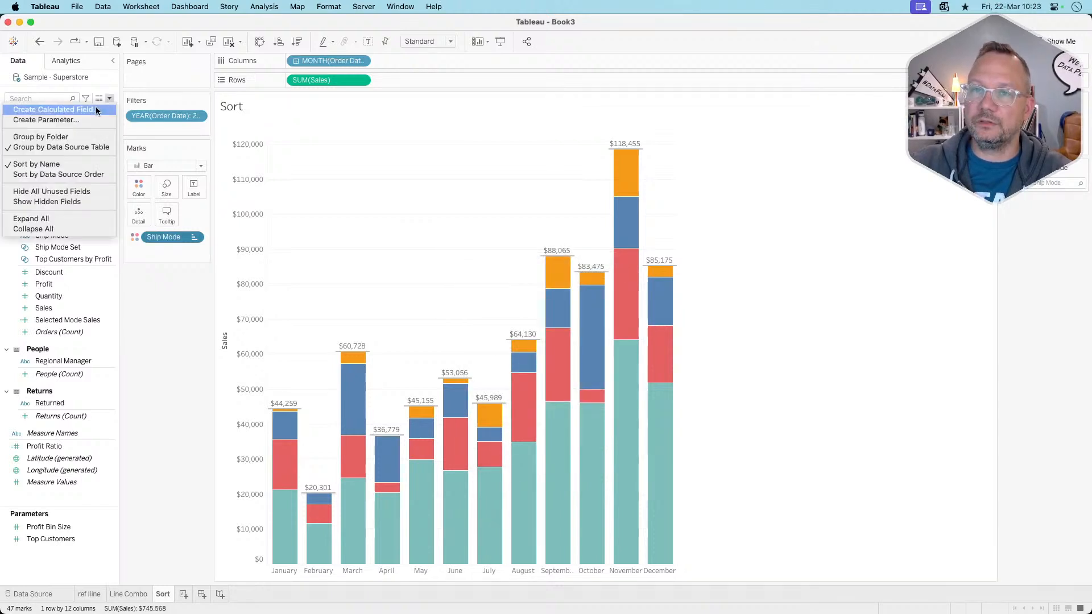
pyautogui.click(96, 107)
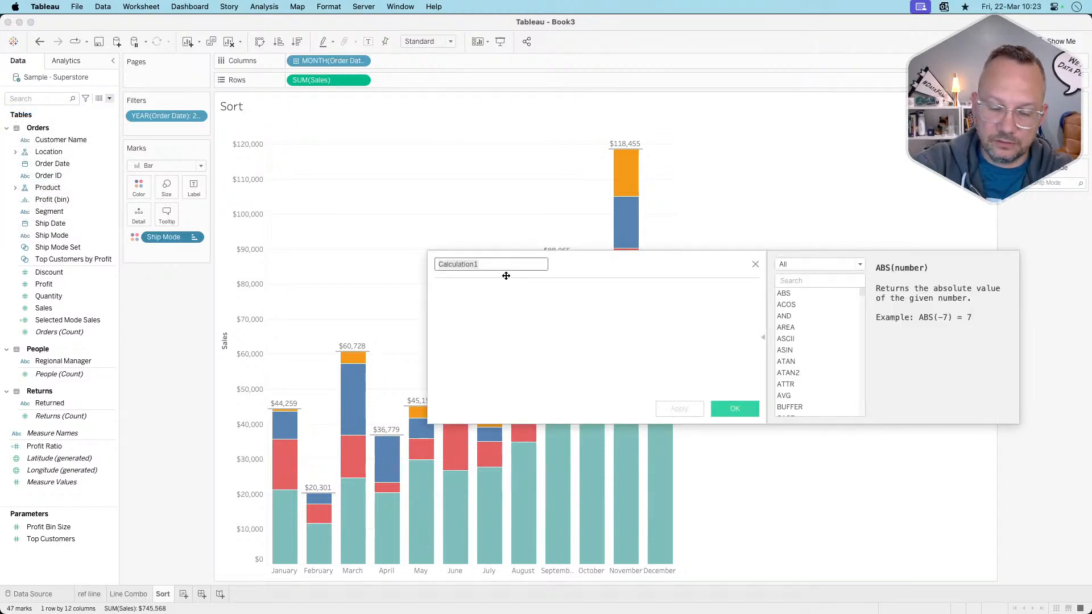
pyautogui.write('Stacked Sort')
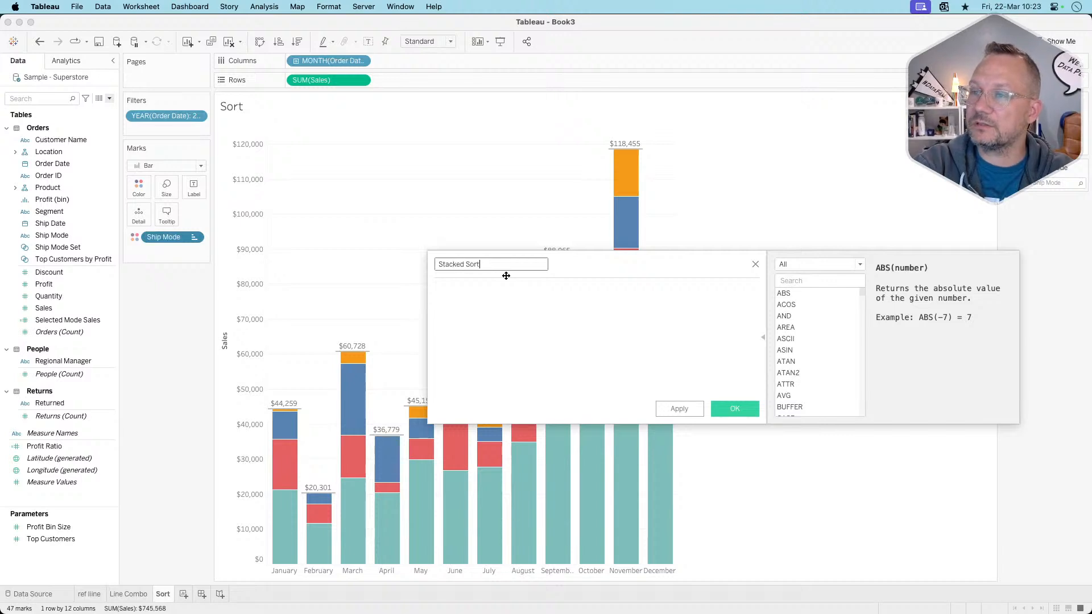
pyautogui.press('Tab')
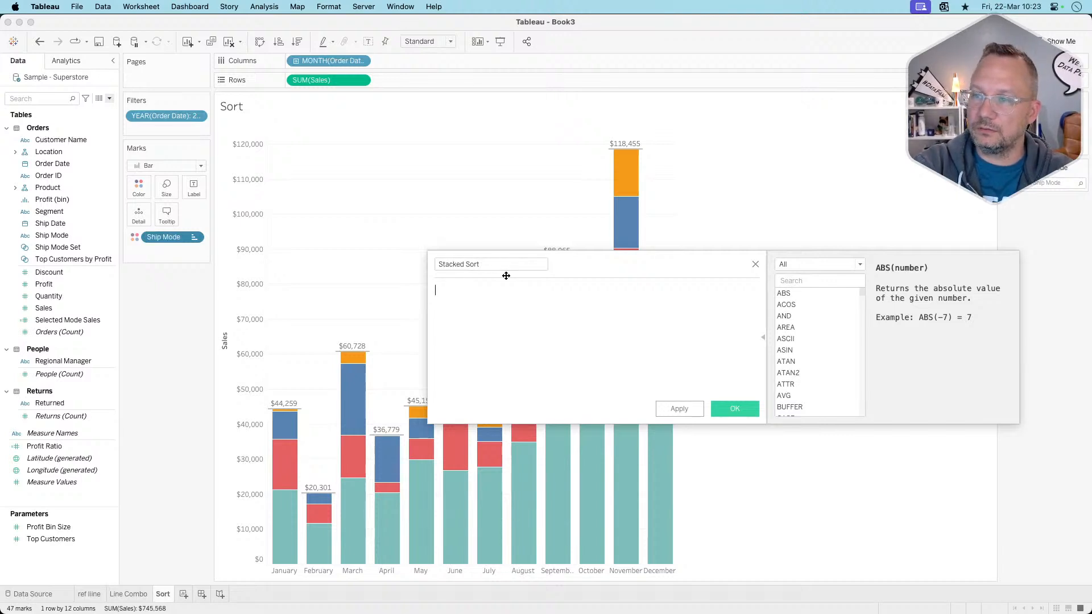
pyautogui.write('ship')
pyautogui.press('Down')
pyautogui.press('Down')
pyautogui.press('Return')
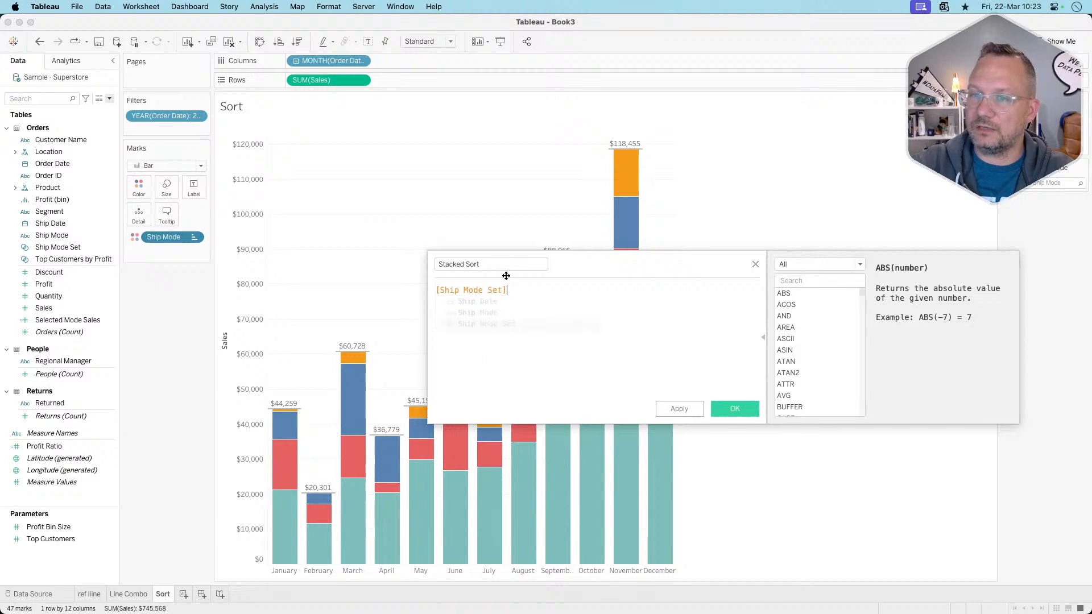
pyautogui.click(680, 409)
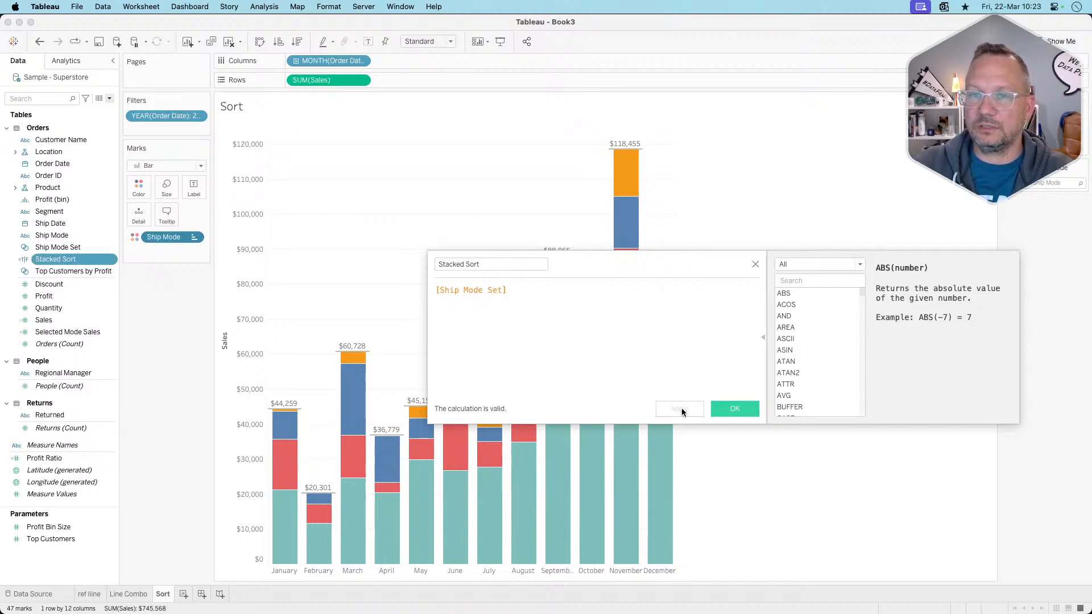
pyautogui.click(735, 408)
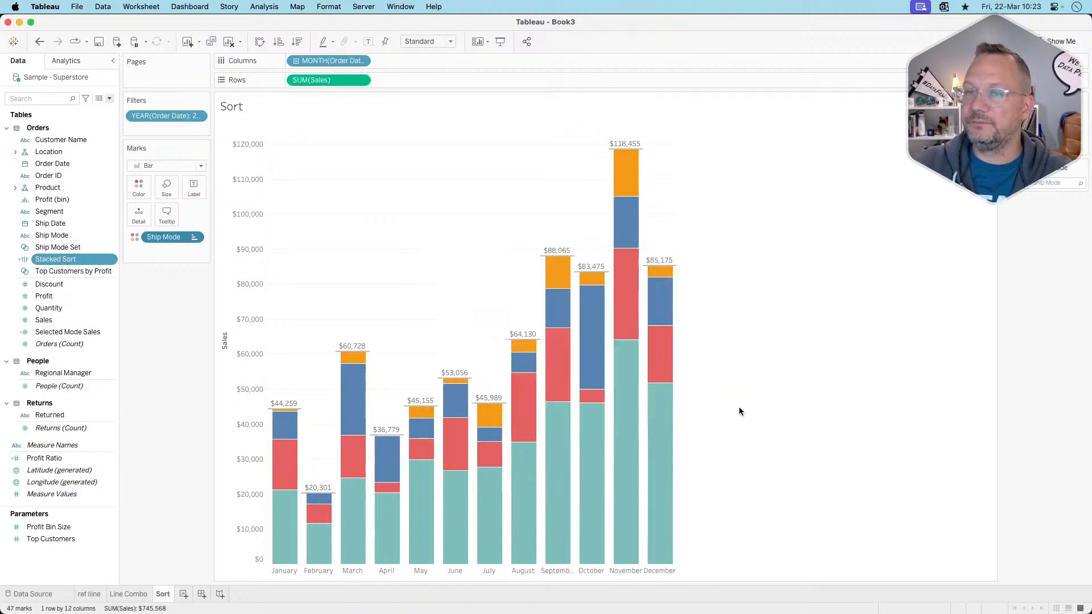
# - Sort Ship Mode in descending order by the Stacked Sort field, aggregated as Count
pyautogui.click(194, 238)
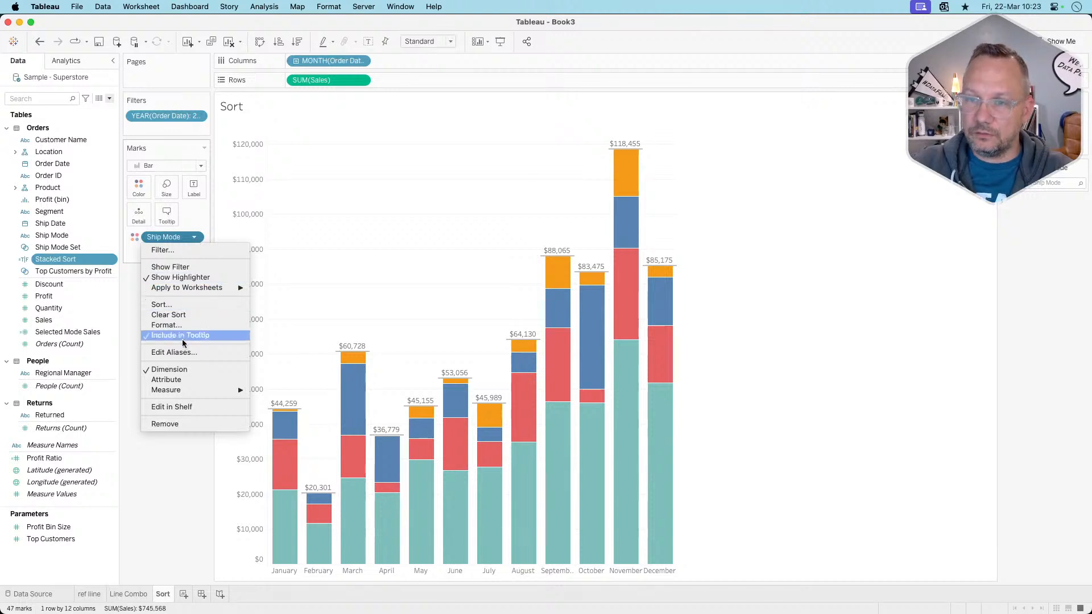
pyautogui.click(167, 306)
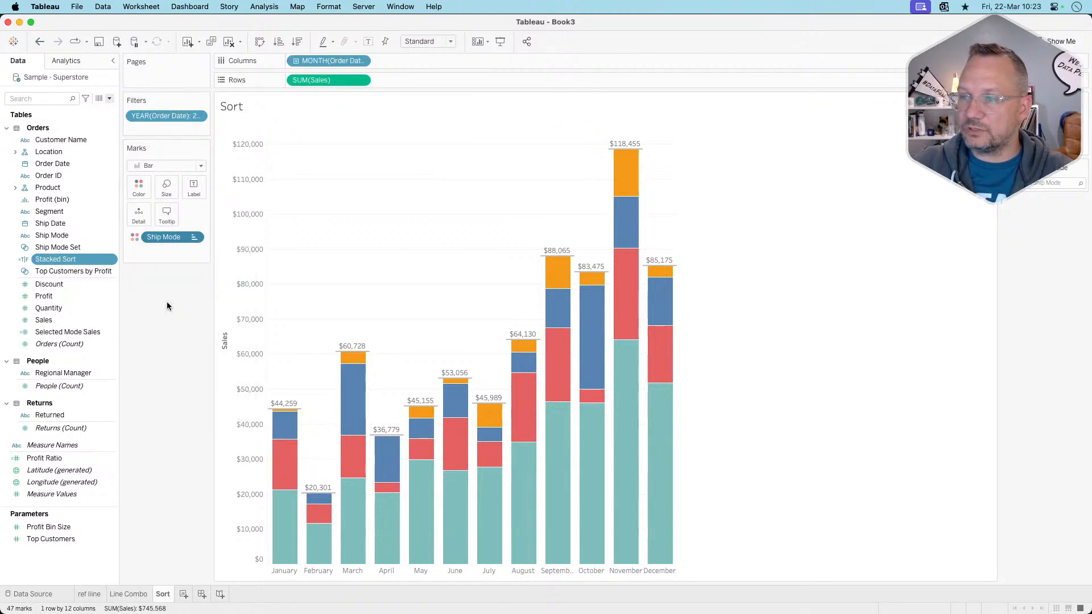
pyautogui.click(509, 348)
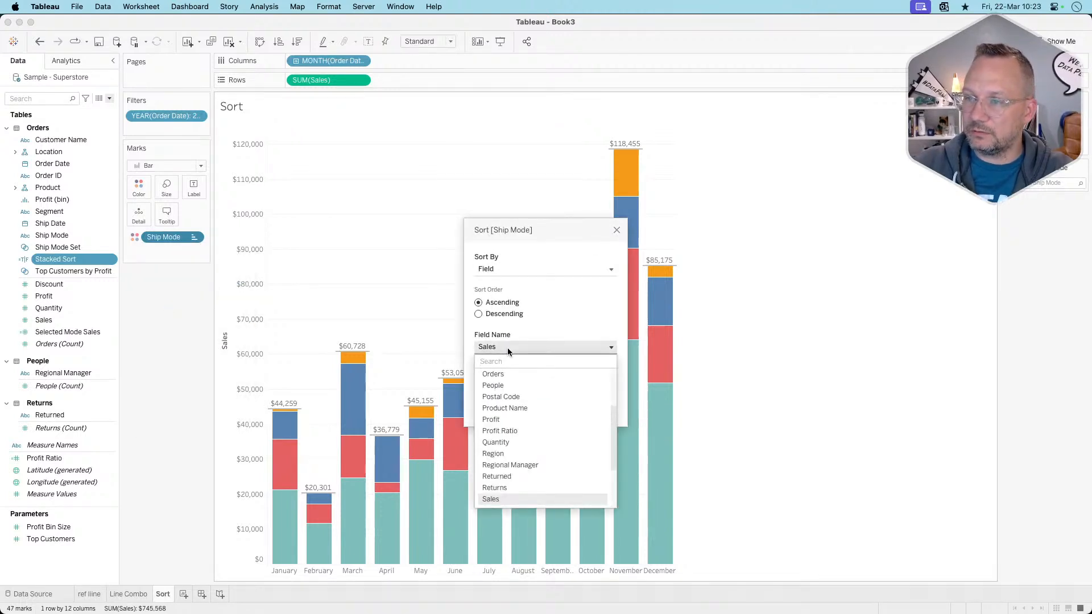
pyautogui.write('s')
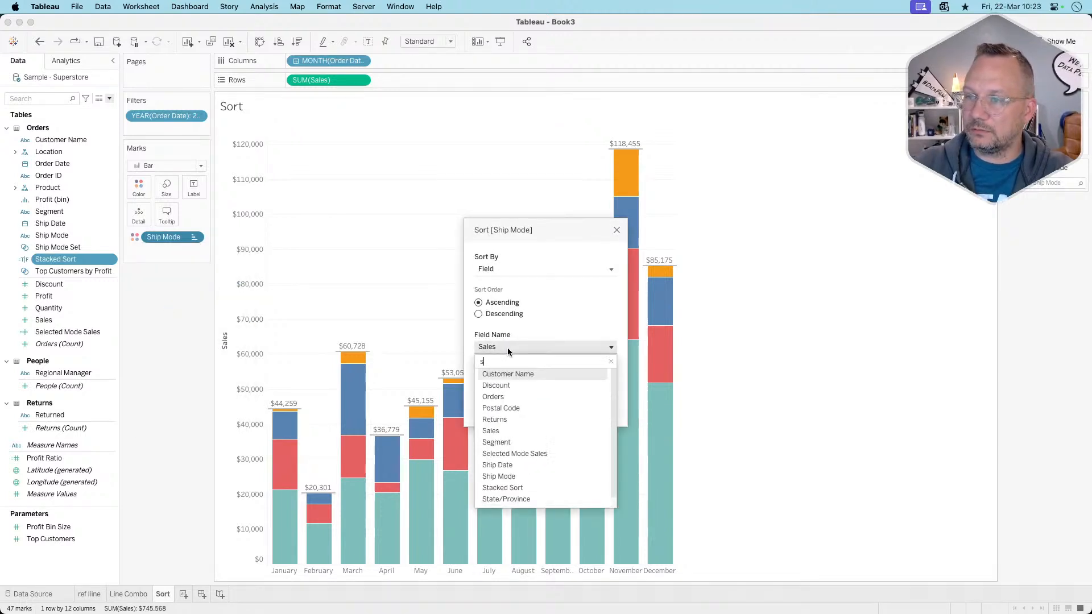
pyautogui.click(507, 488)
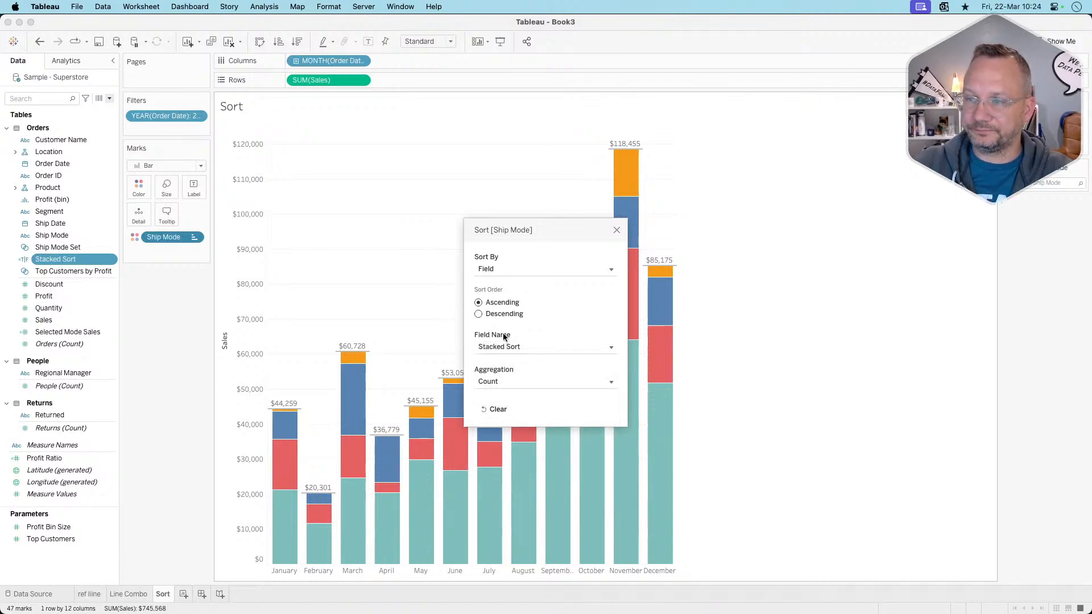
pyautogui.click(500, 316)
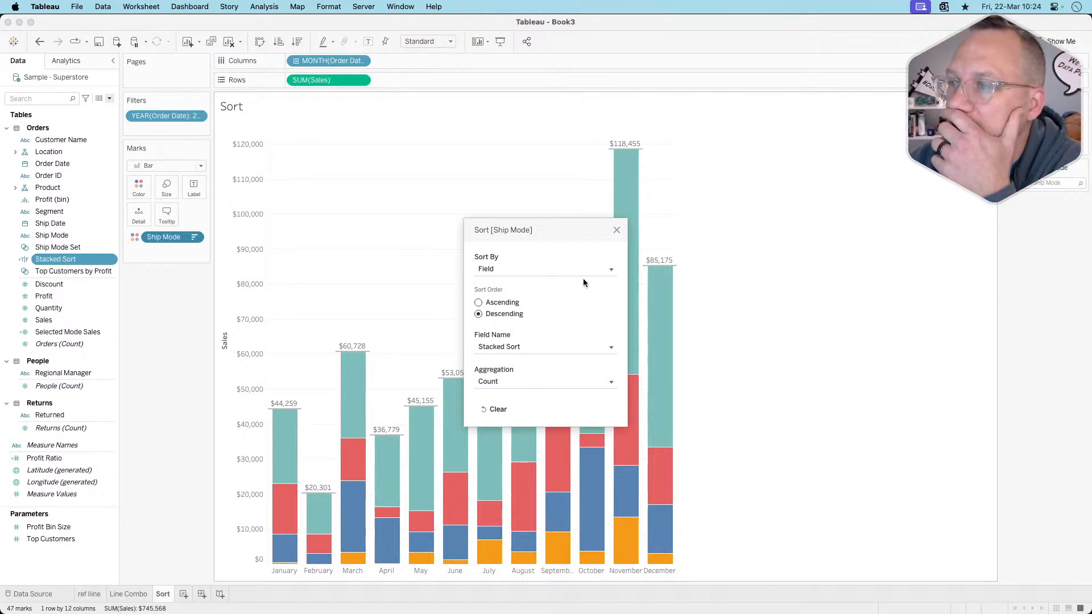
pyautogui.click(616, 230)
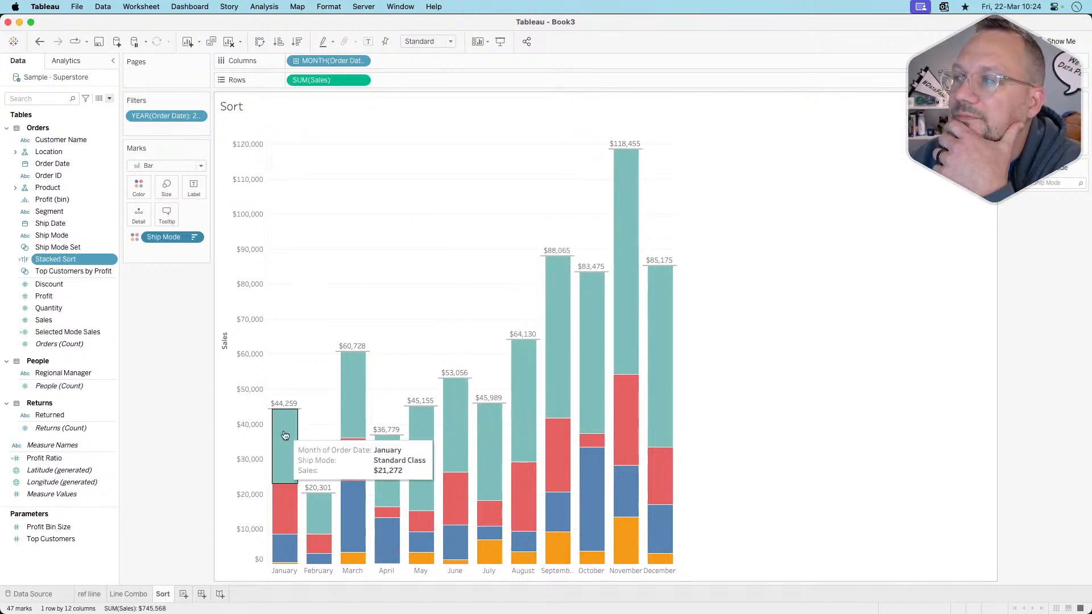
# - Undo the descending order of the Ship Mode sort and redo it to compare the stacking orders
pyautogui.click(195, 238)
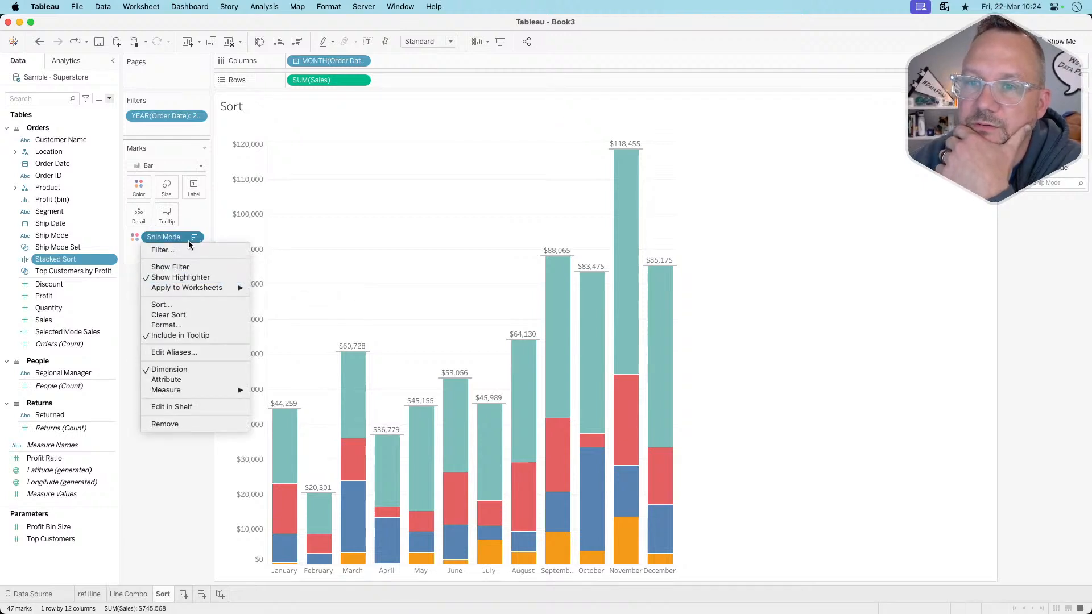
pyautogui.click(169, 462)
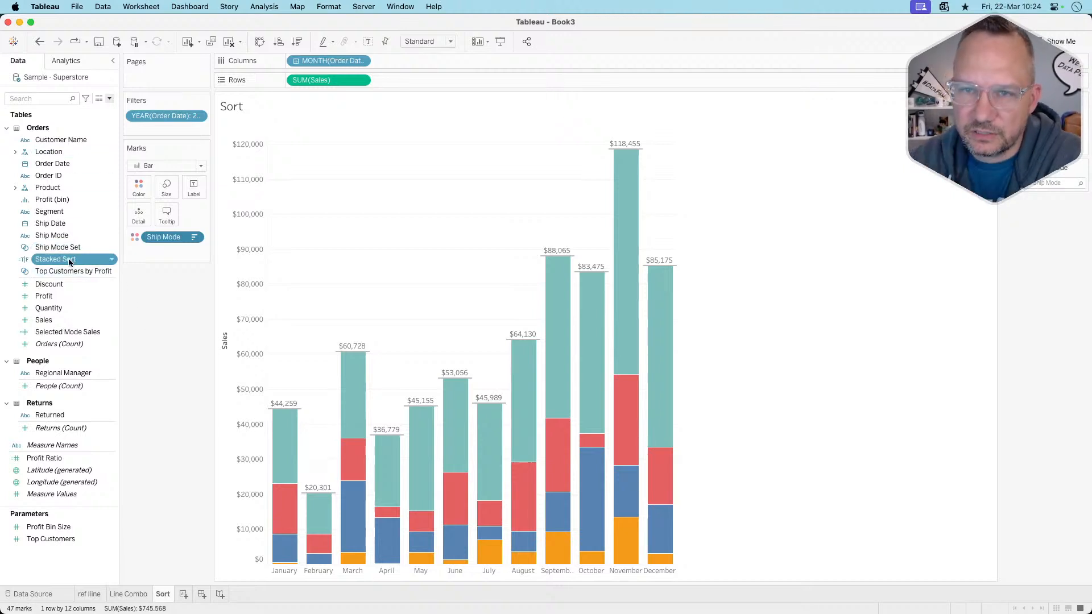
pyautogui.press('super+z')
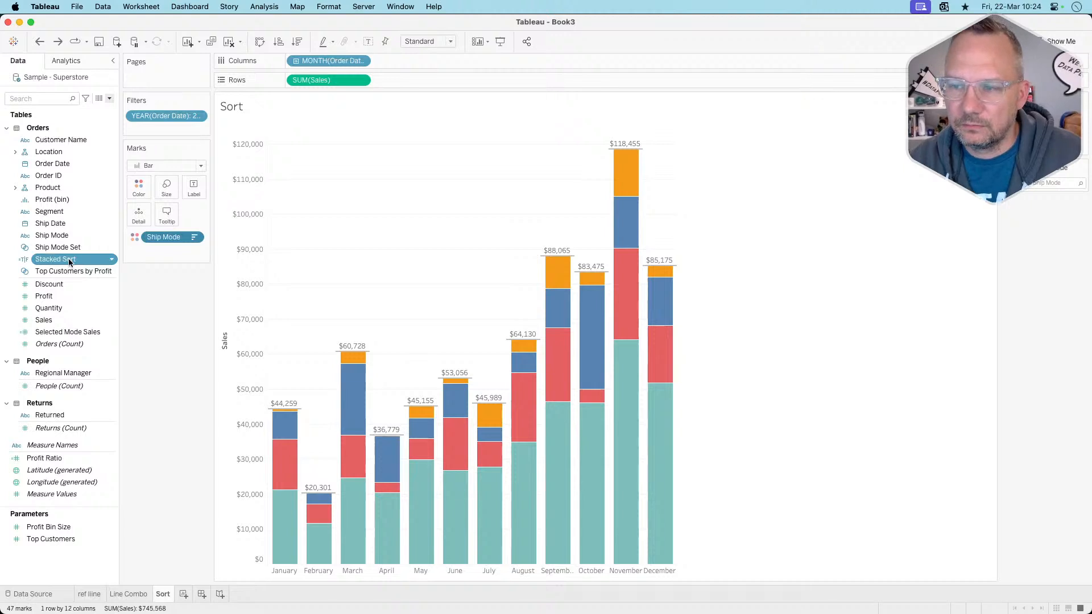
pyautogui.press('super+shift+z')
pyautogui.click(109, 99)
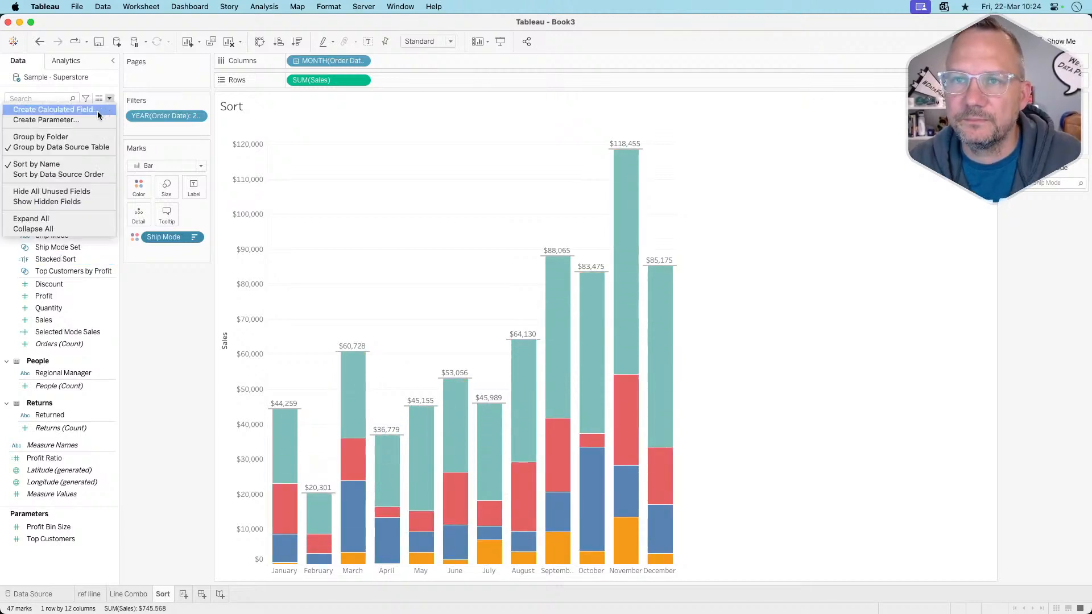
pyautogui.click(97, 107)
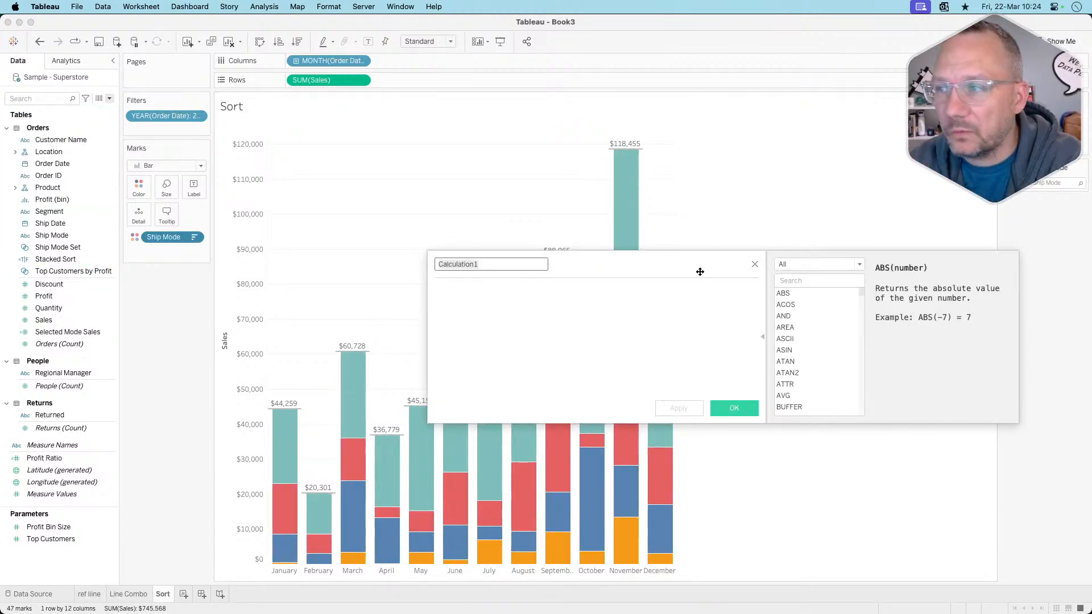
pyautogui.click(755, 264)
# - Create a string parameter named Mode with the current value Same Day, allowing all values
pyautogui.click(110, 100)
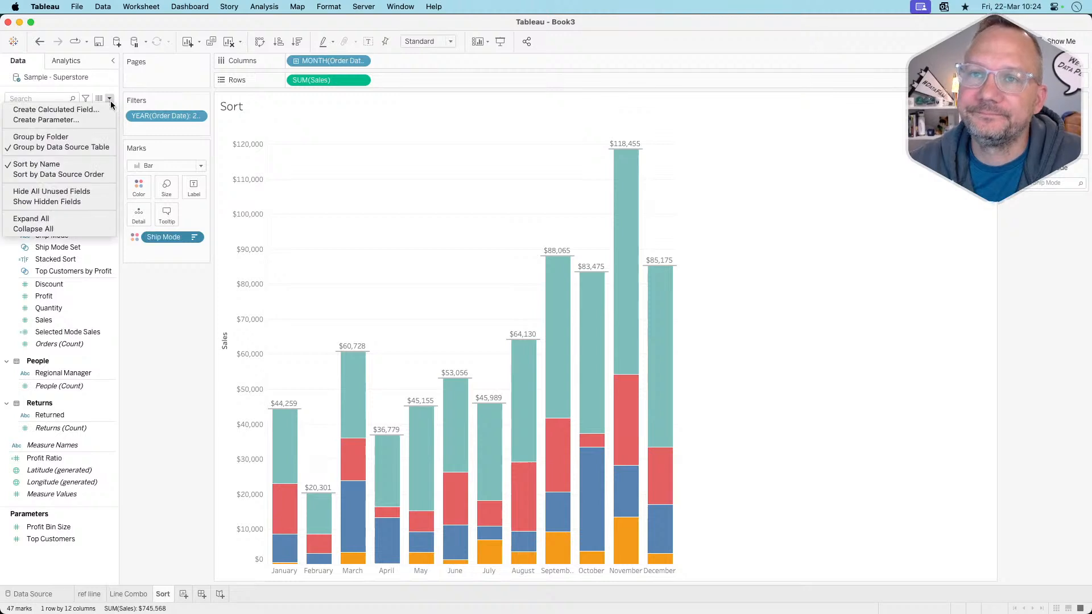
pyautogui.click(91, 118)
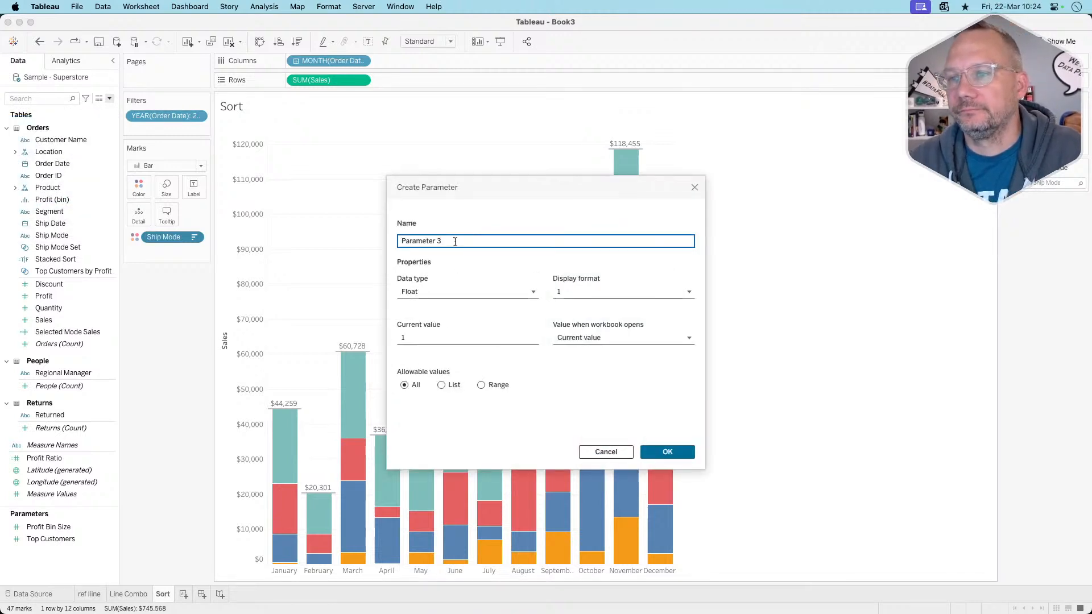
pyautogui.tripleClick(455, 242)
pyautogui.write('Mode')
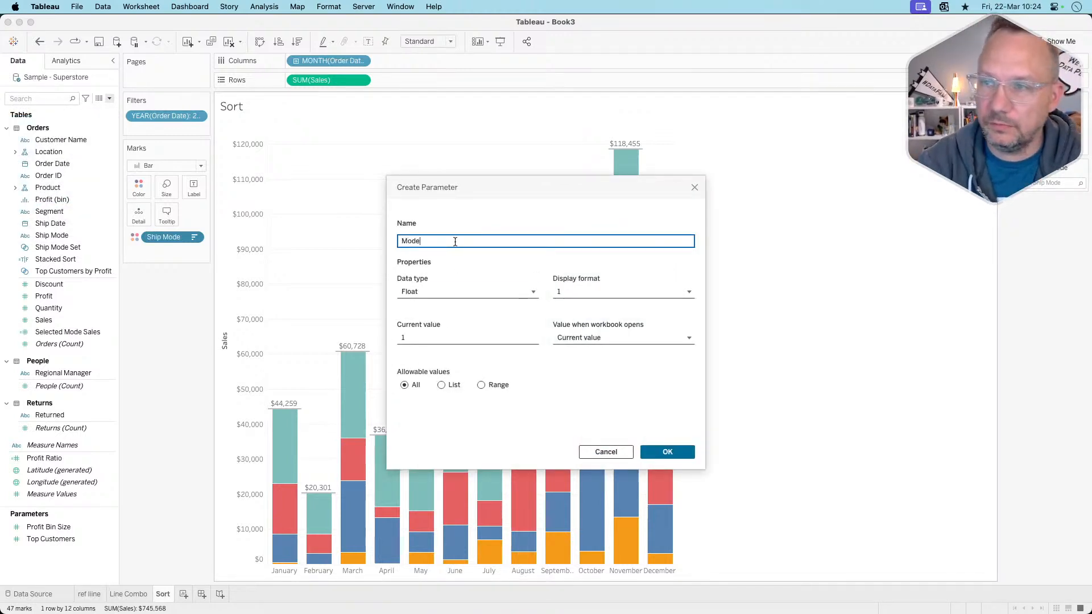
pyautogui.click(441, 292)
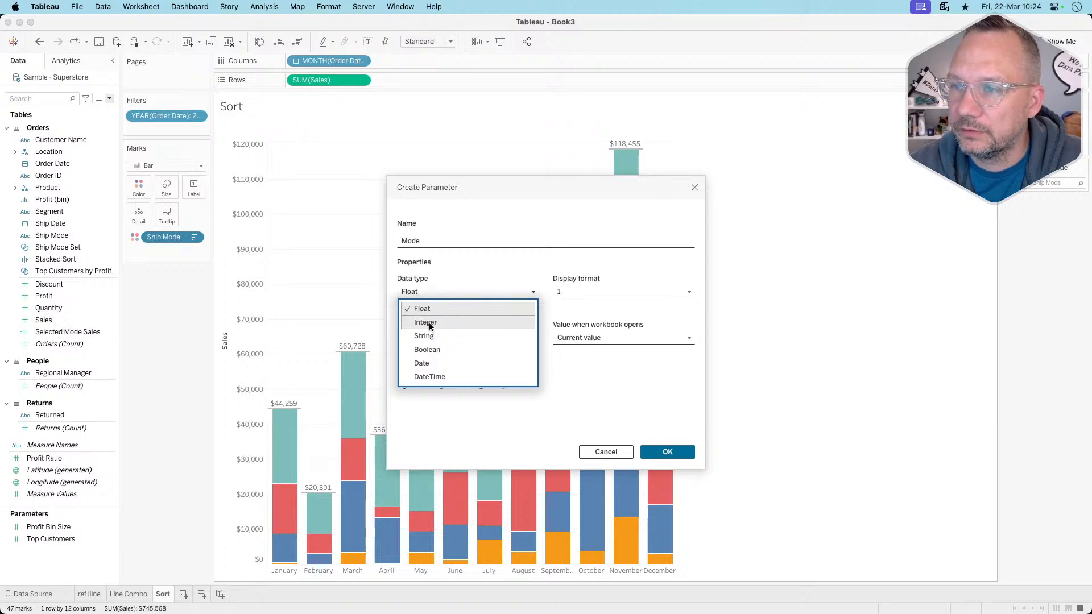
pyautogui.click(429, 323)
pyautogui.click(422, 338)
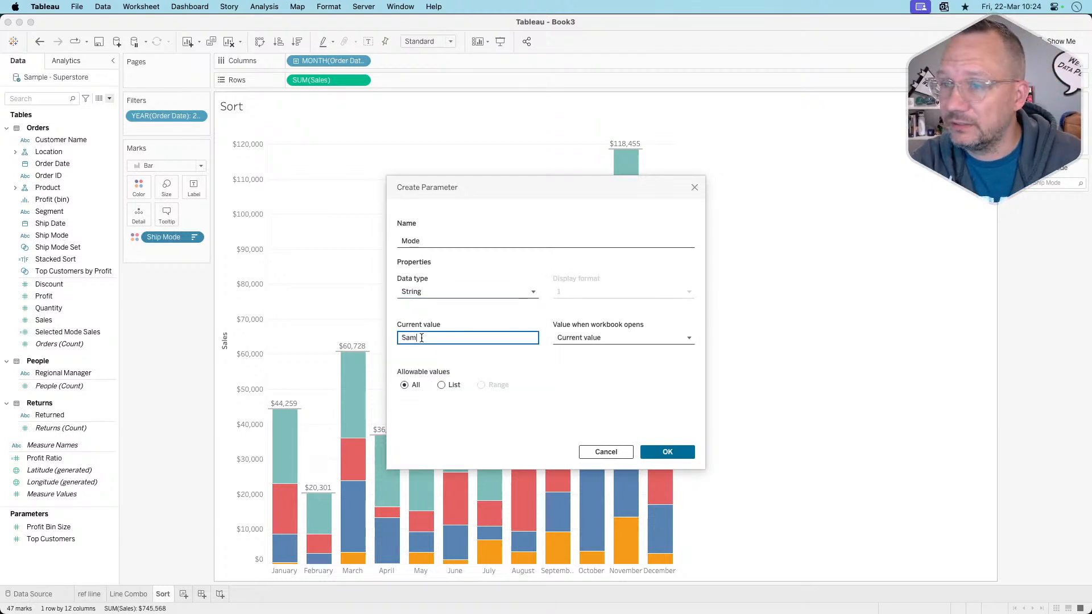
pyautogui.write('Same Day')
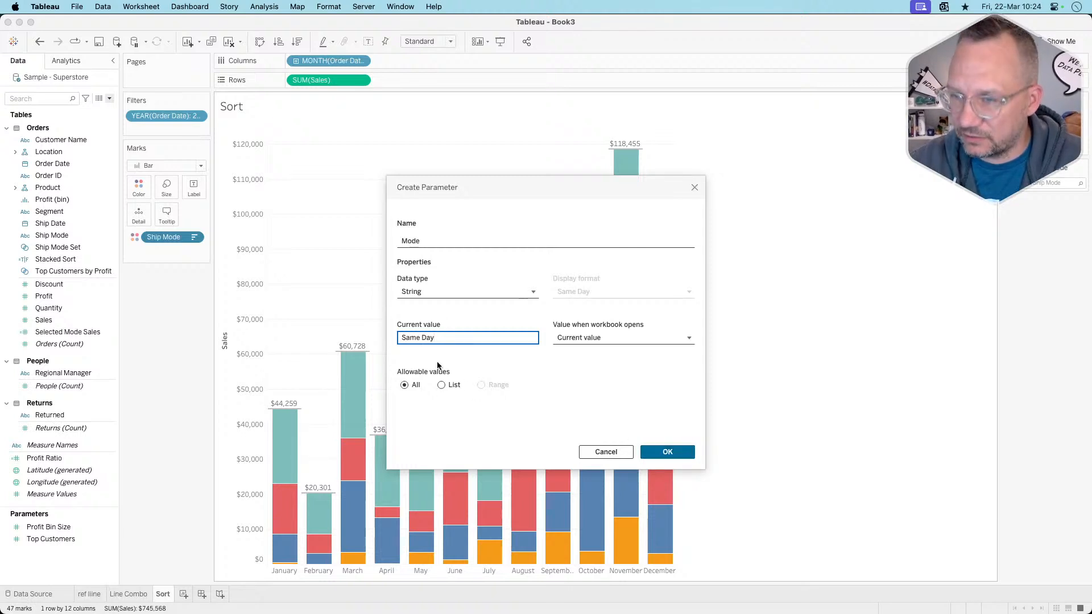
pyautogui.click(665, 453)
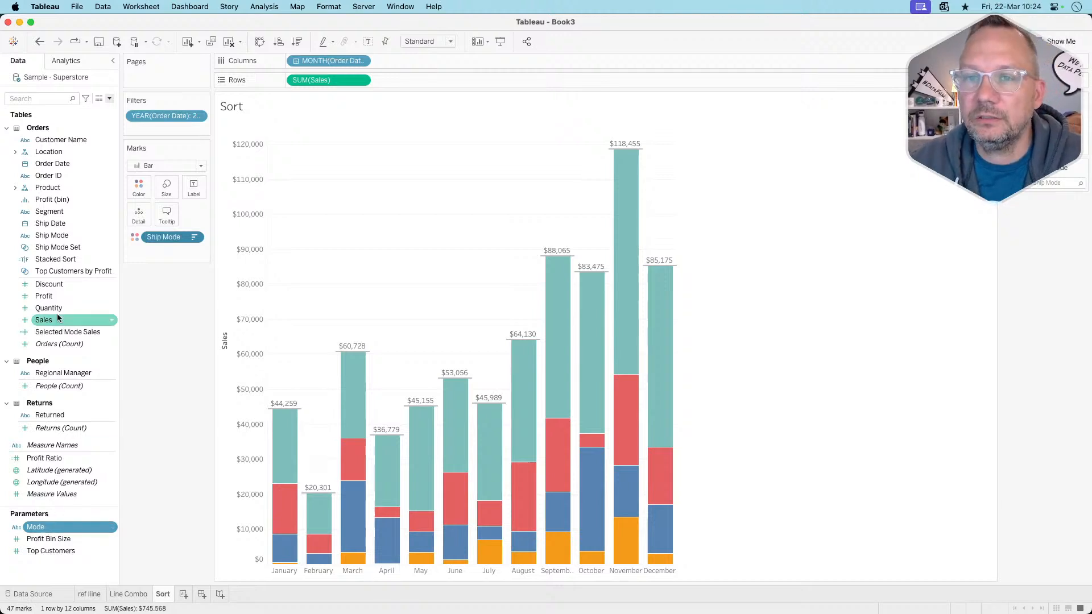
# - Change the formula of the Stacked Sort calculated field to [Ship Mode]=[Mode]
pyautogui.rightClick(58, 264)
pyautogui.click(72, 323)
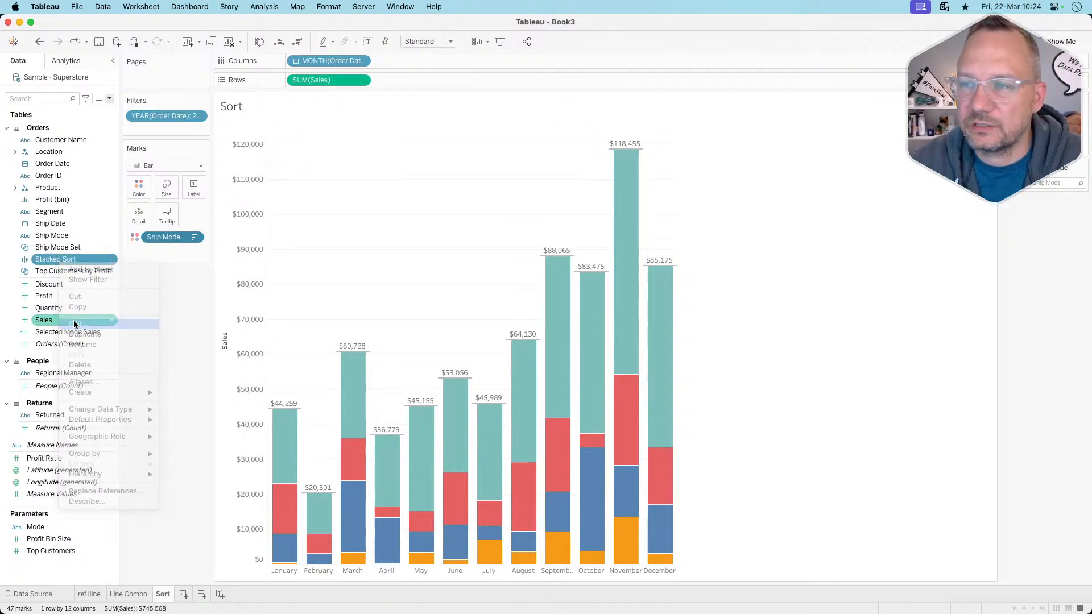
pyautogui.press('super+a')
pyautogui.write('ship')
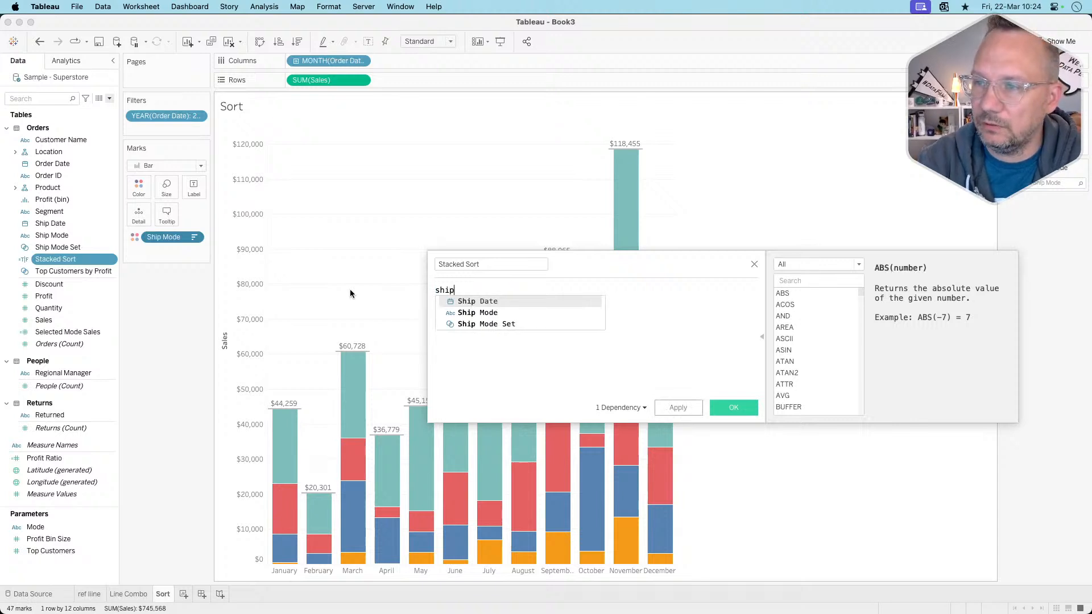
pyautogui.press('Down')
pyautogui.press('Return')
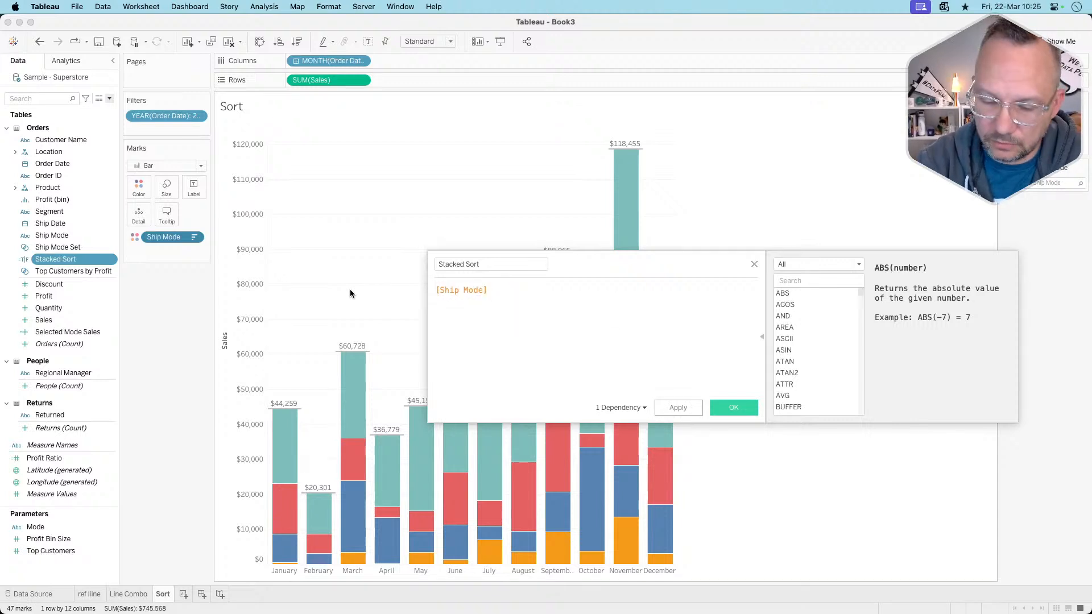
pyautogui.write('=,pde')
pyautogui.press('BackSpace')
pyautogui.press('BackSpace')
pyautogui.press('BackSpace')
pyautogui.press('BackSpace')
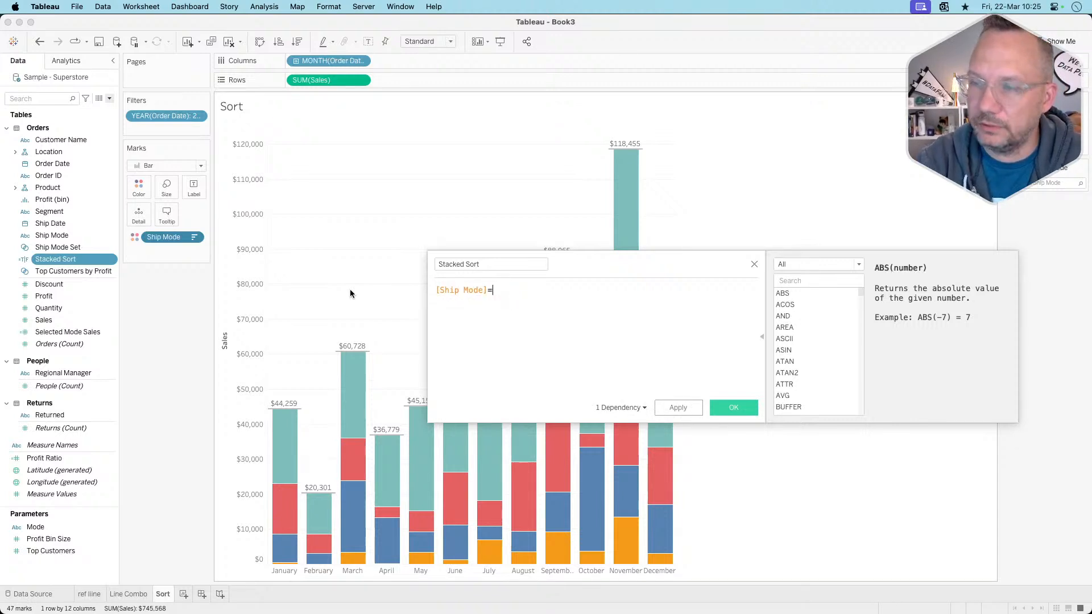
pyautogui.write('mode')
pyautogui.press('Return')
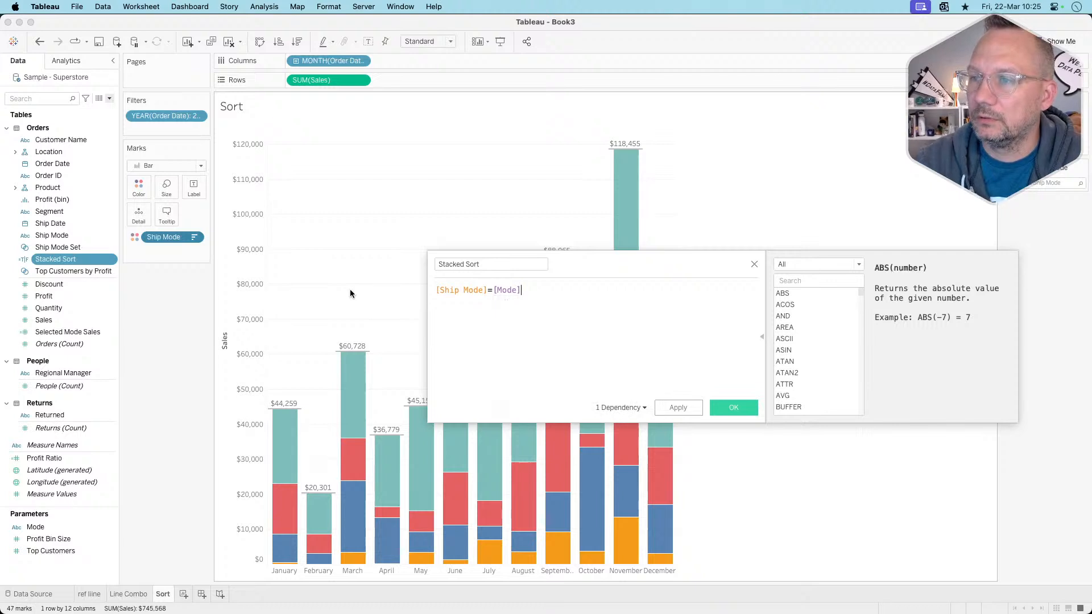
pyautogui.click(733, 409)
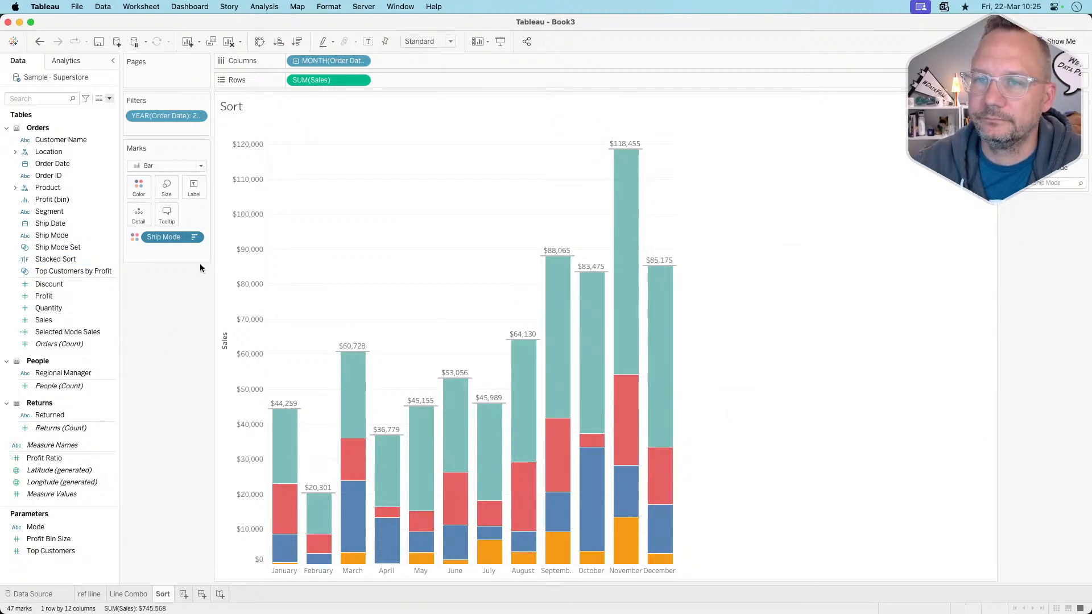
# - Clear the Ship Mode sort and re-sort it in descending order by the Stacked Sort field, aggregated as Count
pyautogui.click(194, 236)
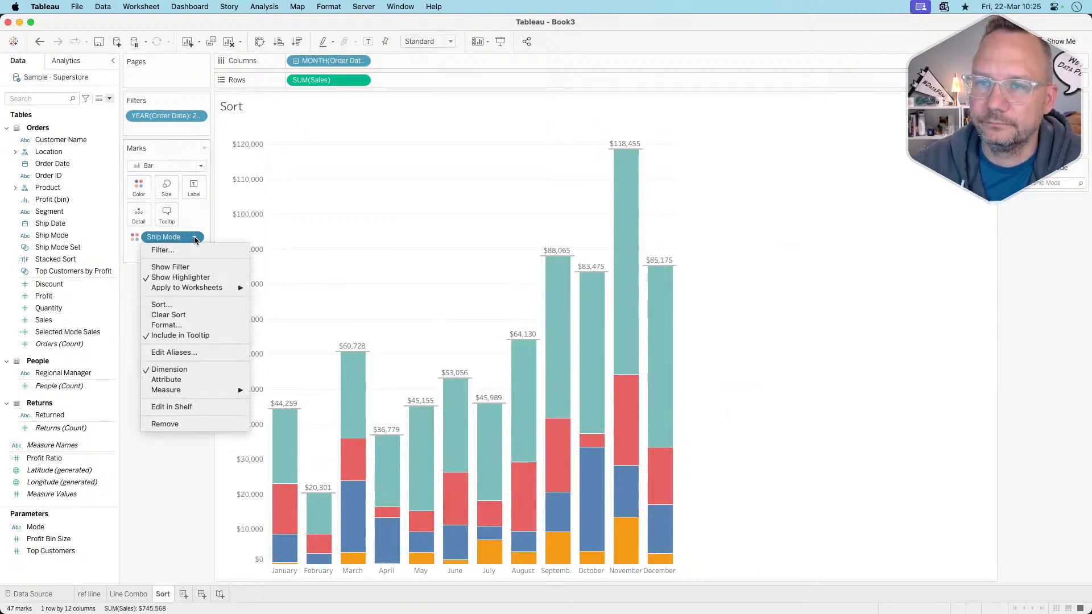
pyautogui.click(174, 315)
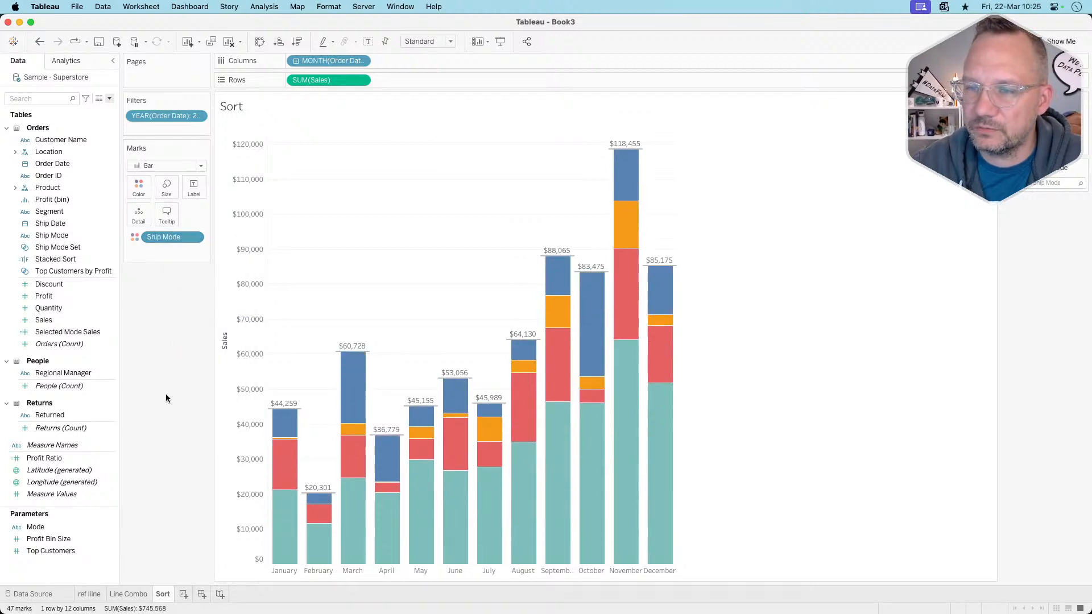
pyautogui.click(194, 237)
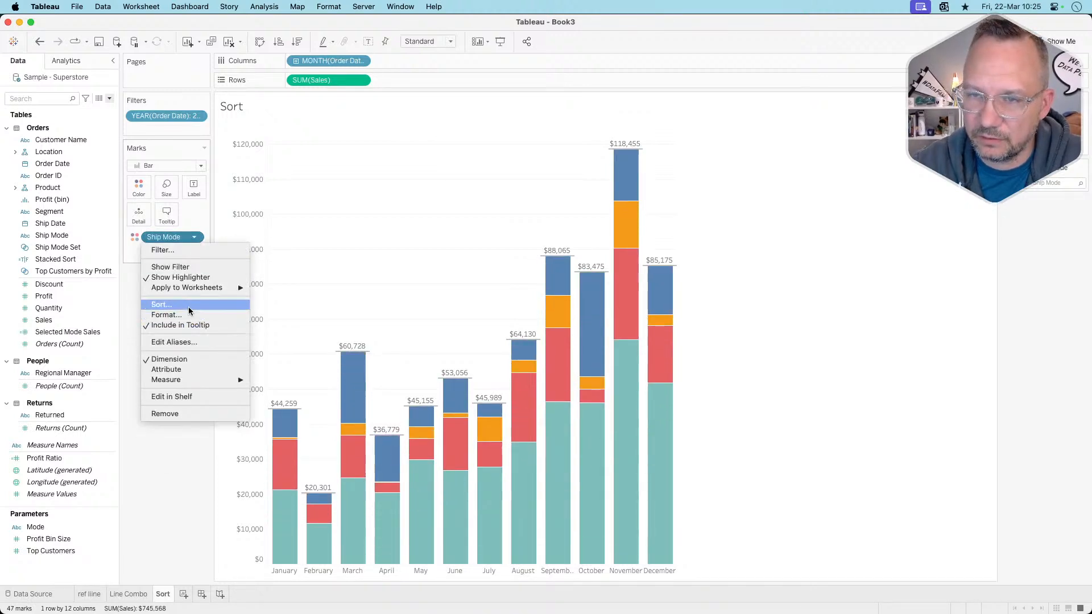
pyautogui.click(189, 306)
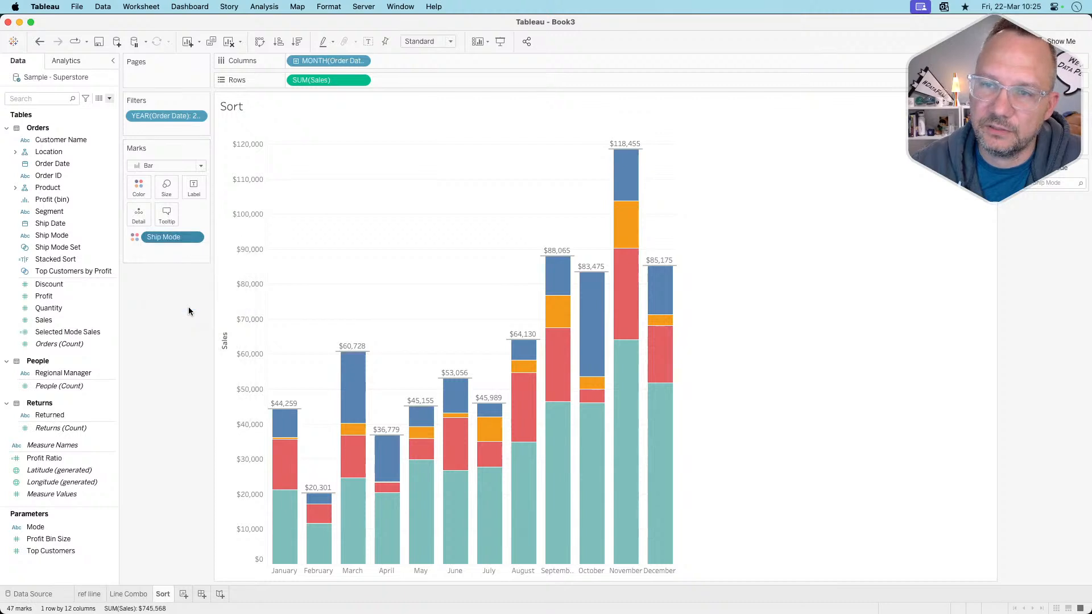
pyautogui.click(484, 304)
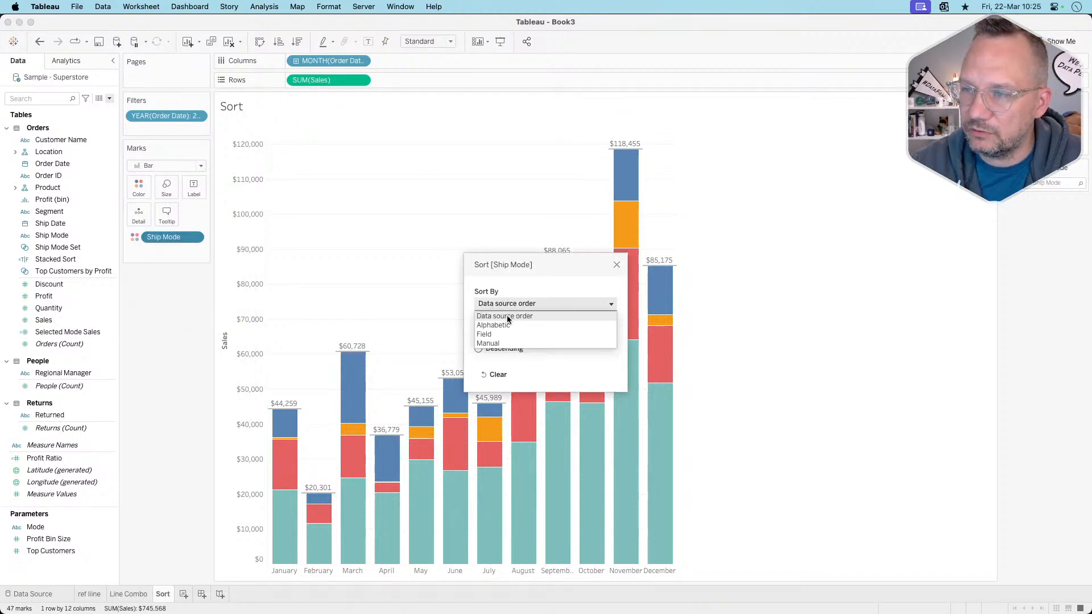
pyautogui.click(493, 336)
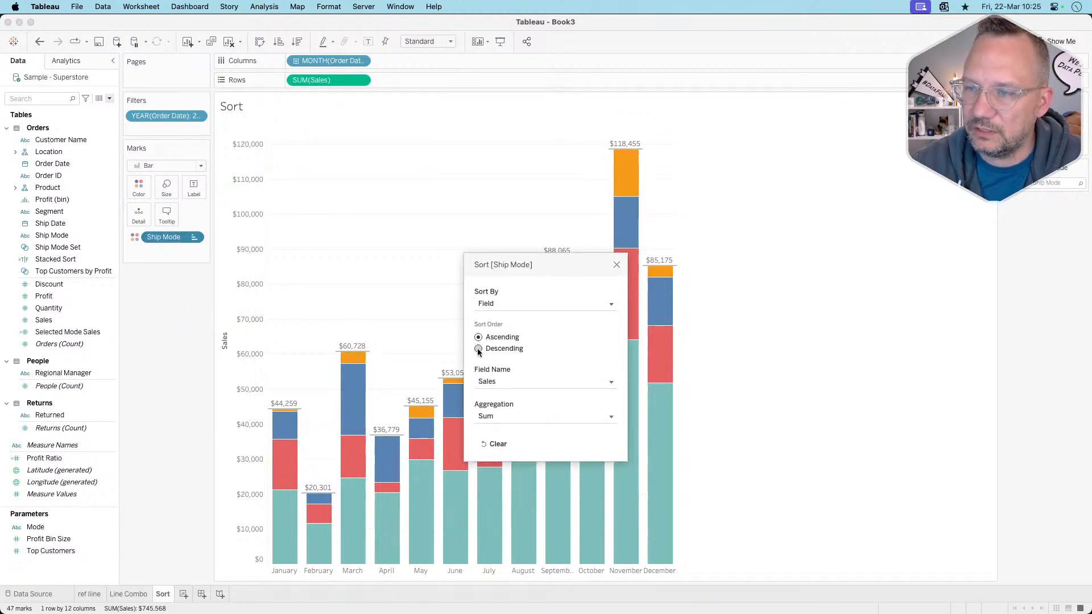
pyautogui.click(505, 348)
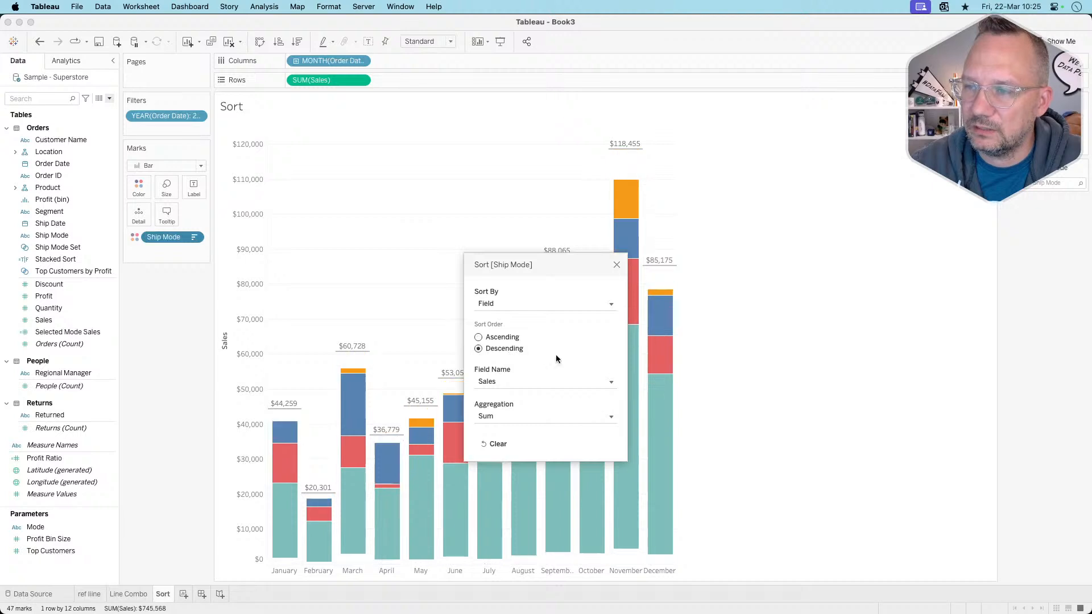
pyautogui.click(515, 381)
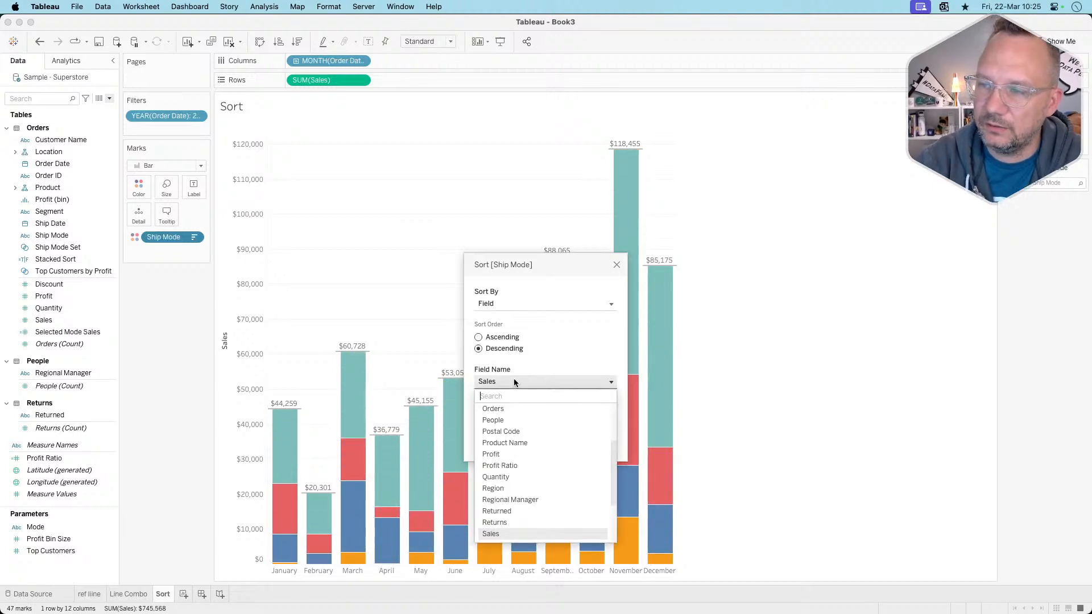
pyautogui.write('sort')
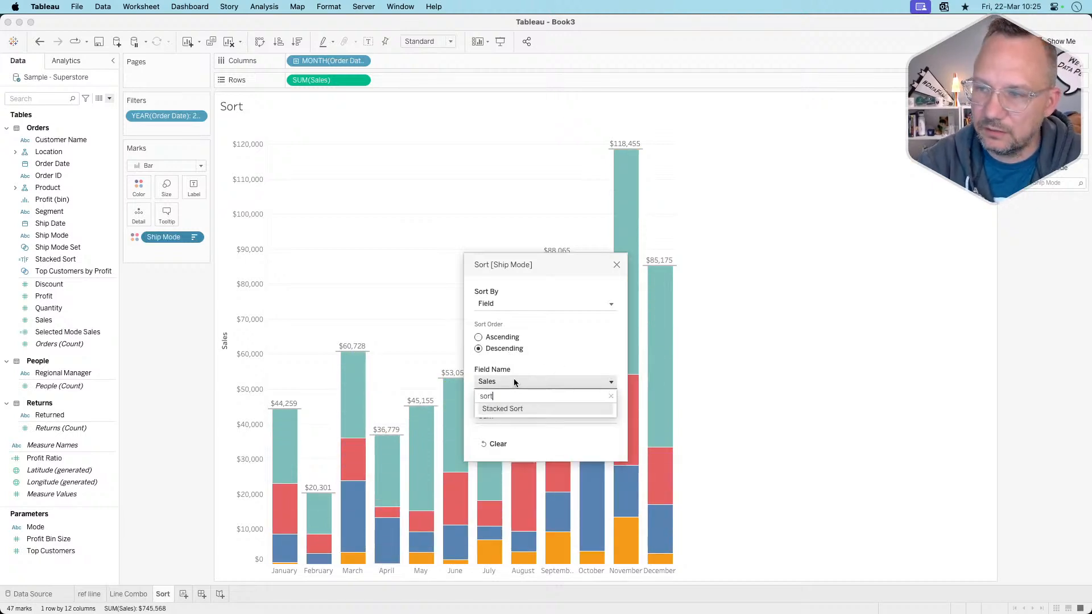
pyautogui.click(501, 408)
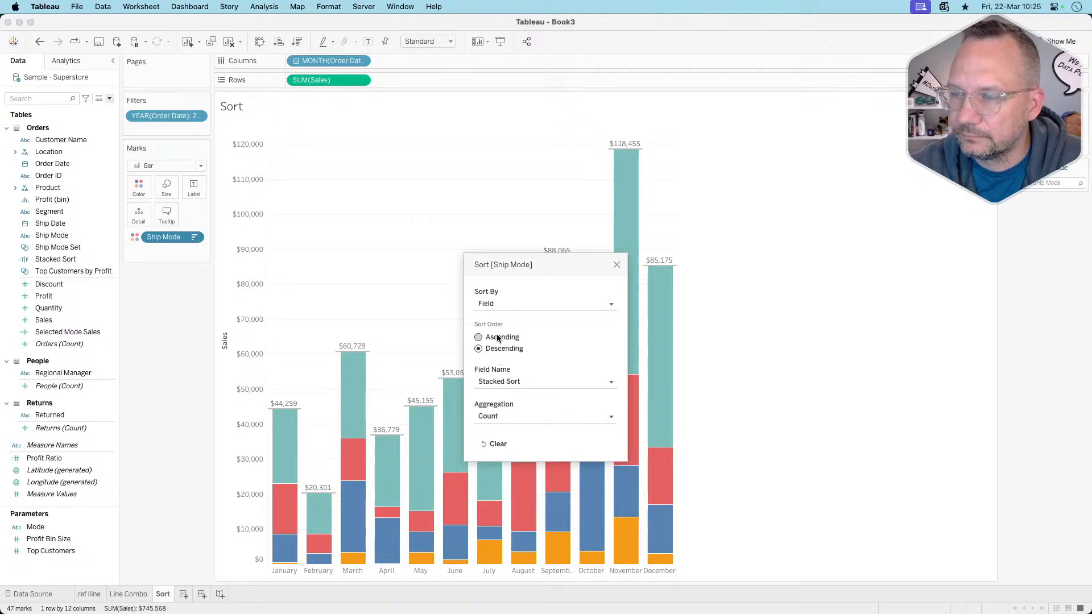
pyautogui.click(617, 264)
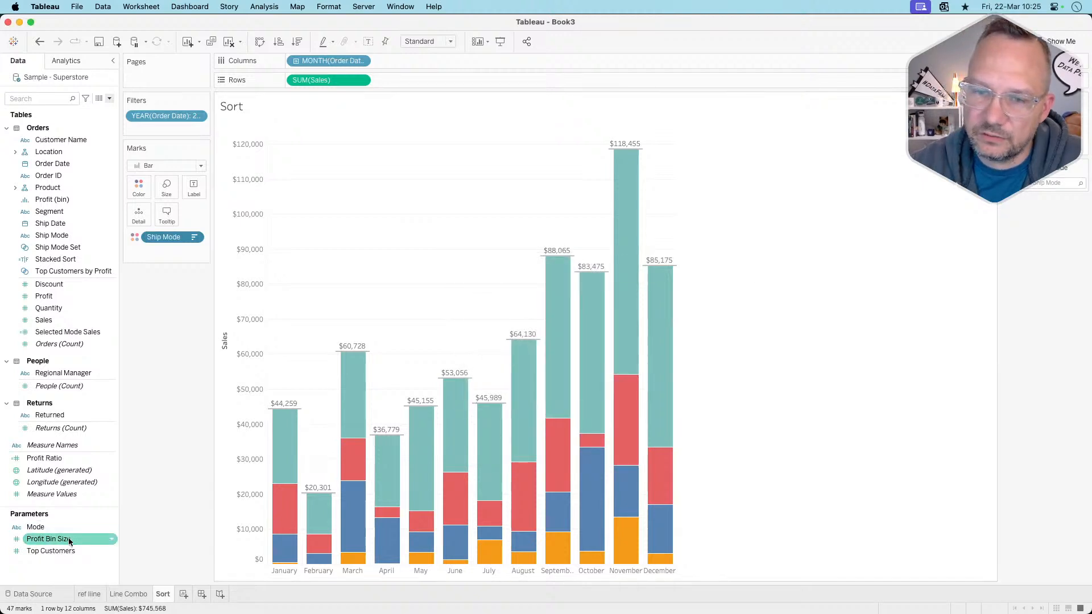
# - Show the Mode parameter control on the sheet and set its value to Second Class
pyautogui.rightClick(54, 526)
pyautogui.click(90, 335)
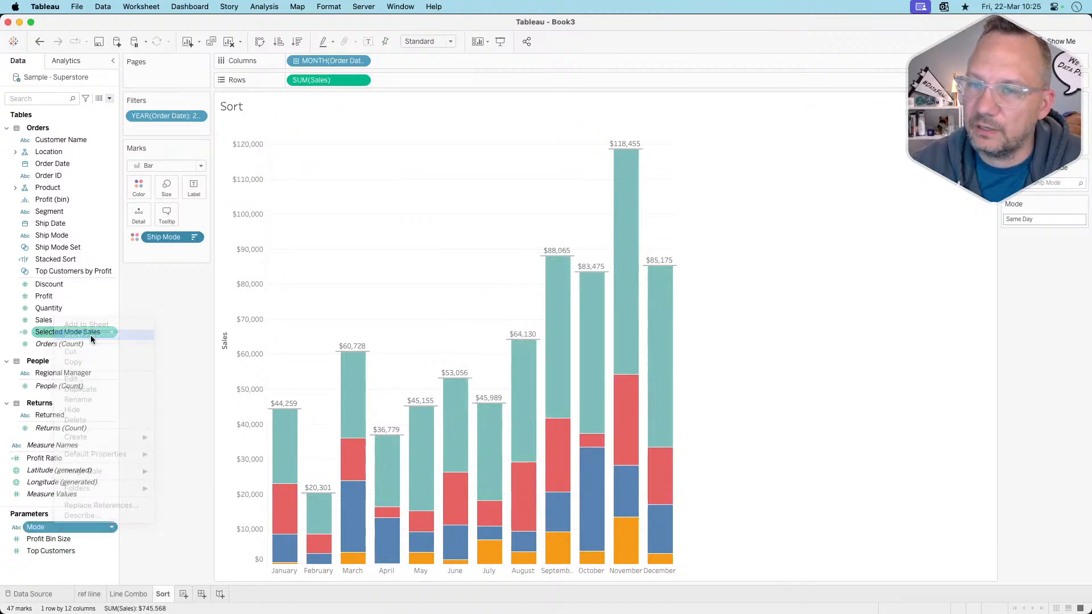
pyautogui.click(1037, 218)
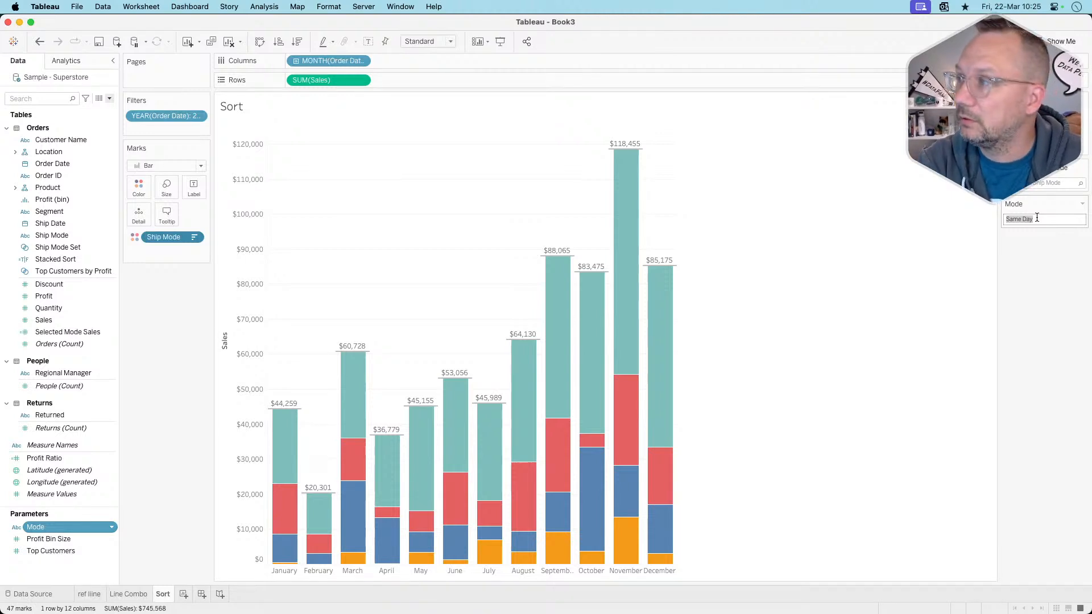
pyautogui.write('Second')
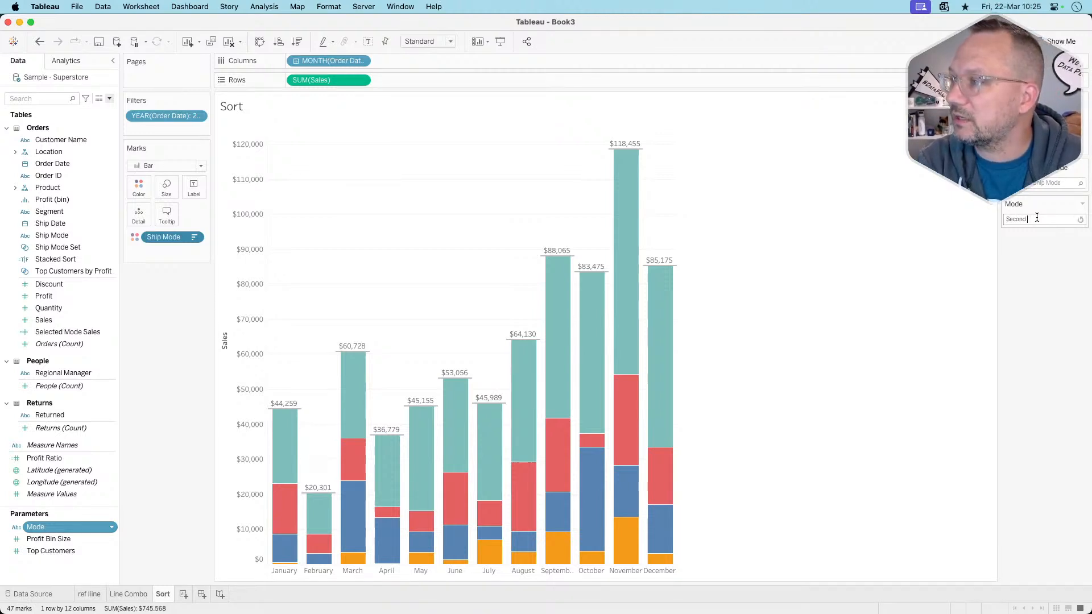
pyautogui.write(' Class')
pyautogui.press('Return')
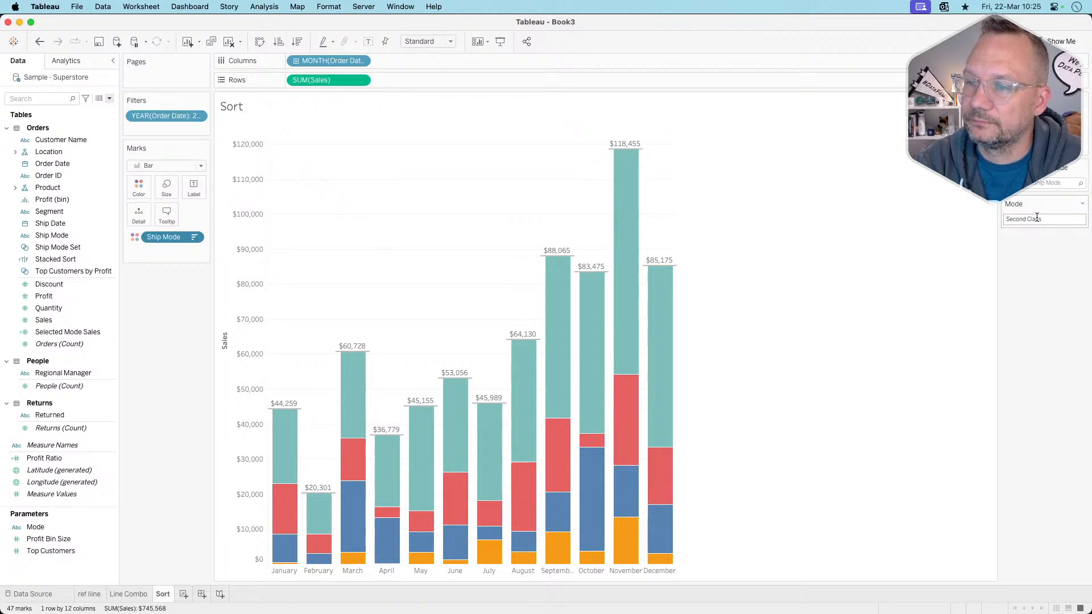
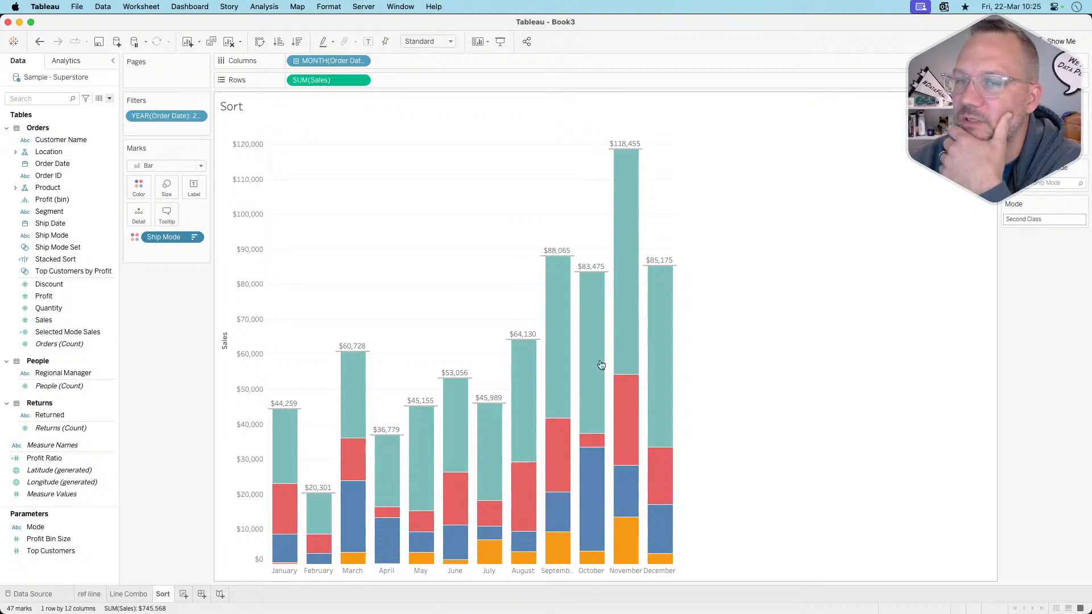
# - Try colouring the bars by Stacked Sort, undo that, and label the bar segments with Stacked Sort instead
pyautogui.moveTo(80, 260); pyautogui.dragTo(138, 192)
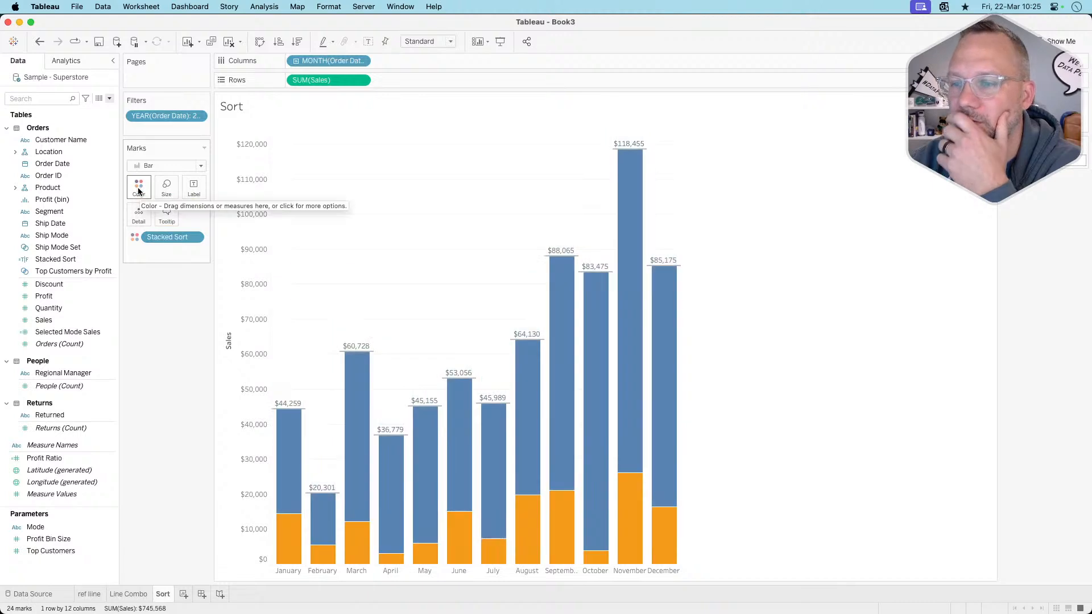
pyautogui.press('super+z')
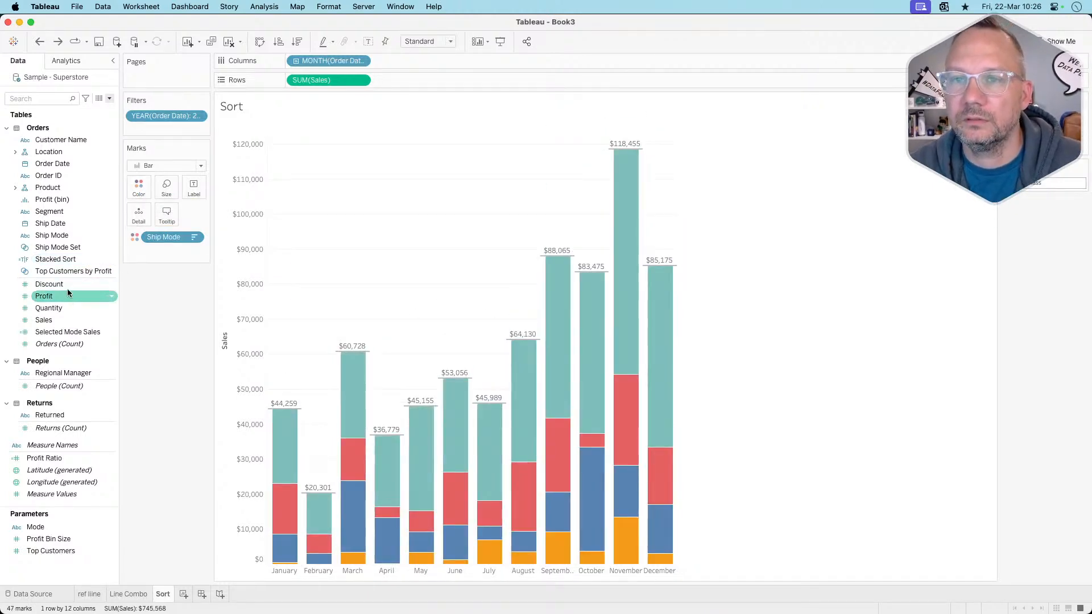
pyautogui.click(67, 262)
pyautogui.moveTo(67, 263); pyautogui.dragTo(194, 190)
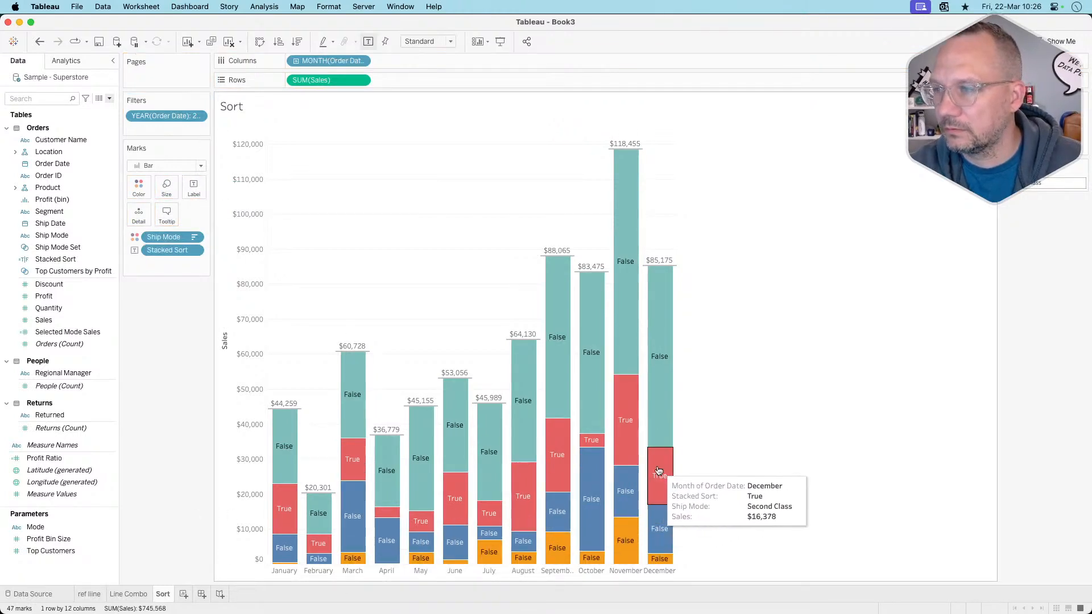
# - Change the Ship Mode sort to ascending order by the Stacked Sort field, aggregated as Maximum
pyautogui.click(195, 238)
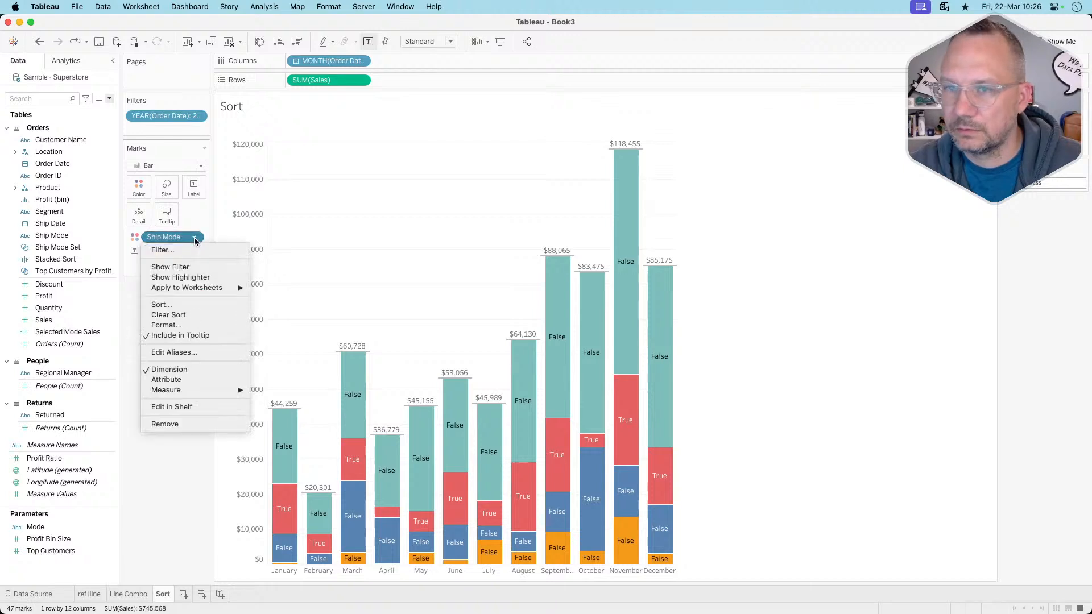
pyautogui.click(180, 306)
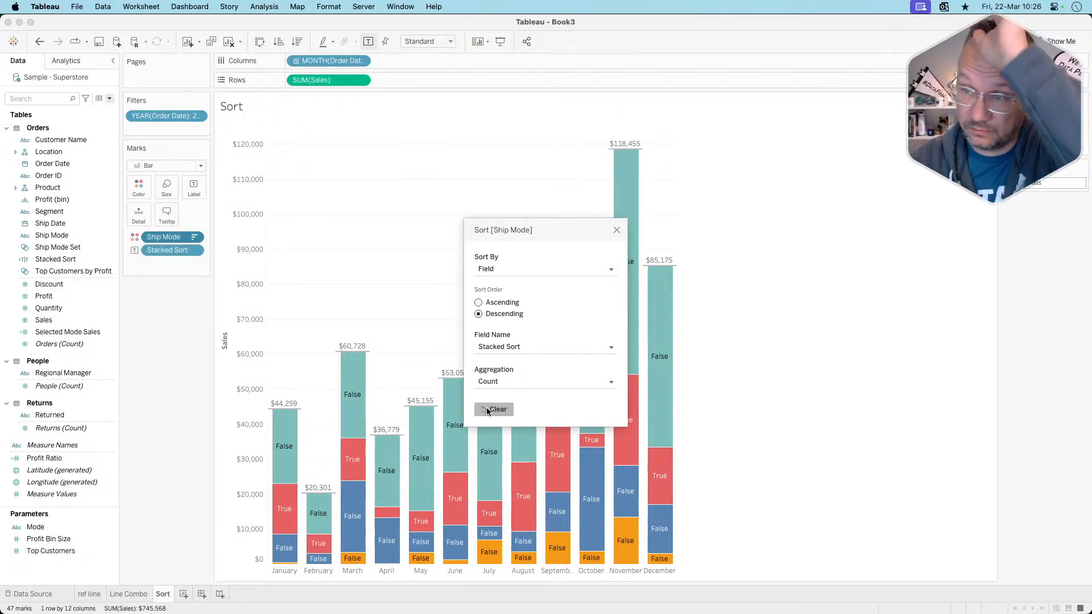
pyautogui.click(521, 383)
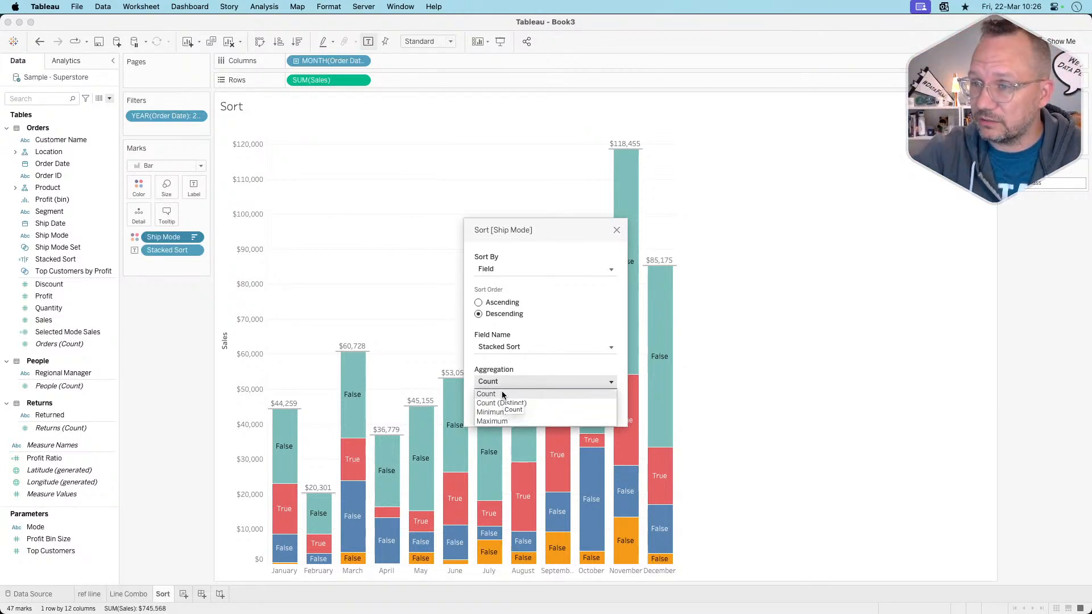
pyautogui.click(490, 421)
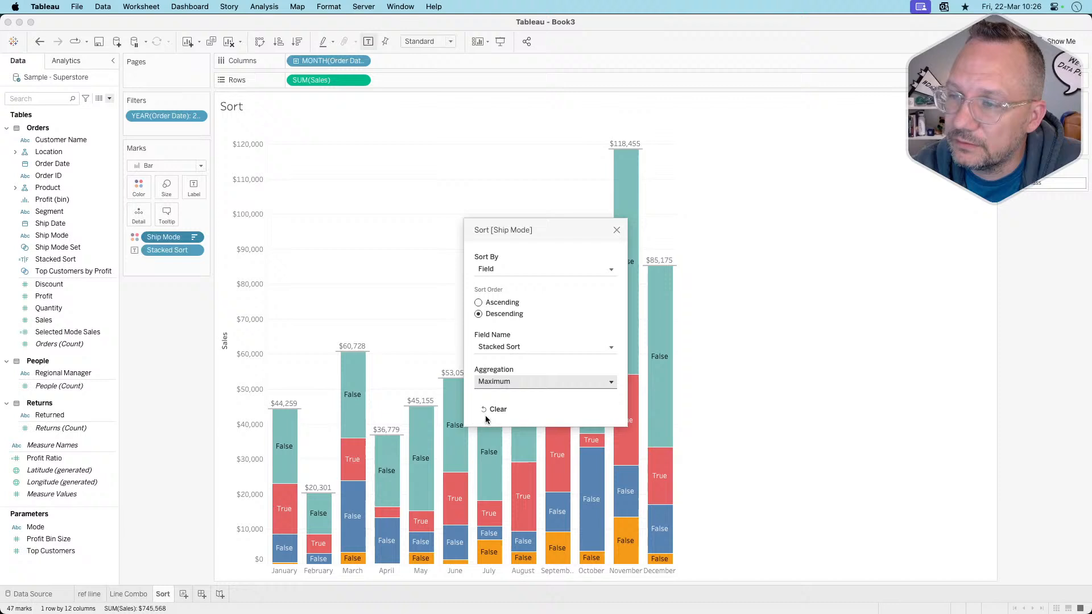
pyautogui.click(514, 381)
pyautogui.click(493, 314)
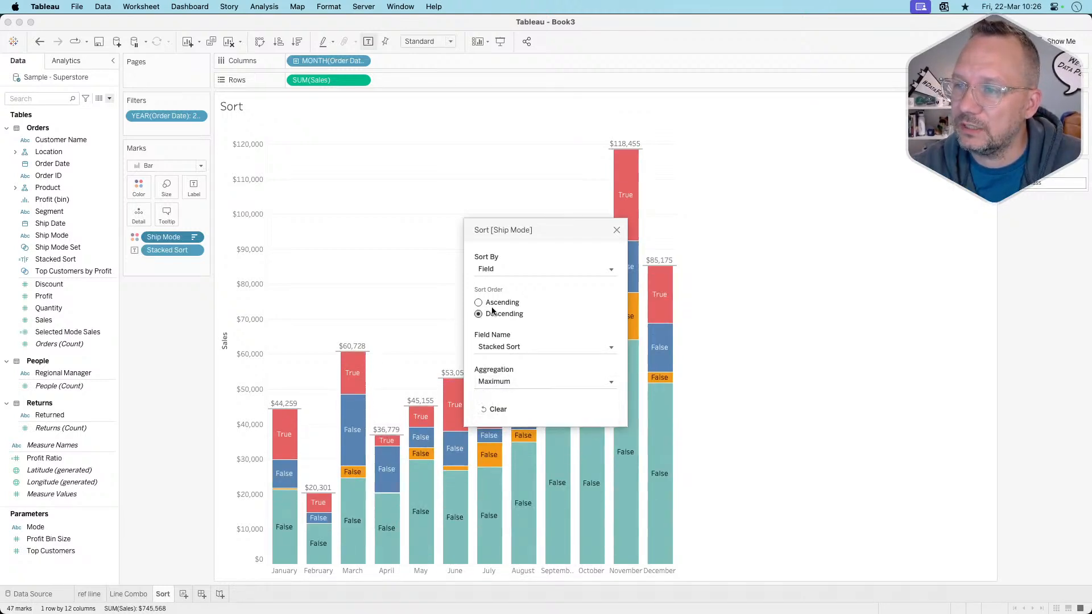
pyautogui.click(495, 302)
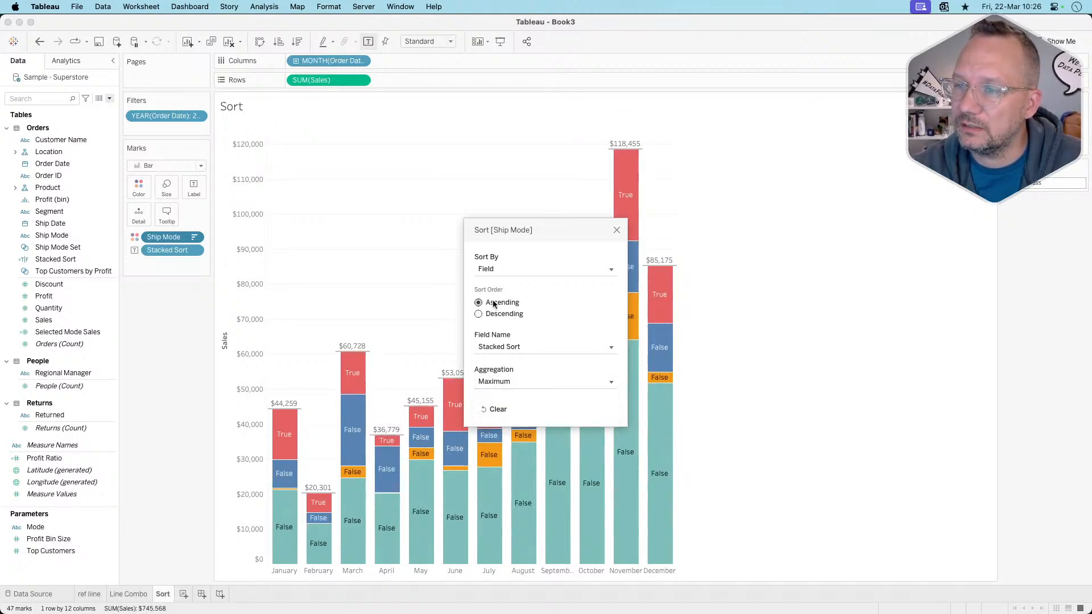
pyautogui.click(617, 230)
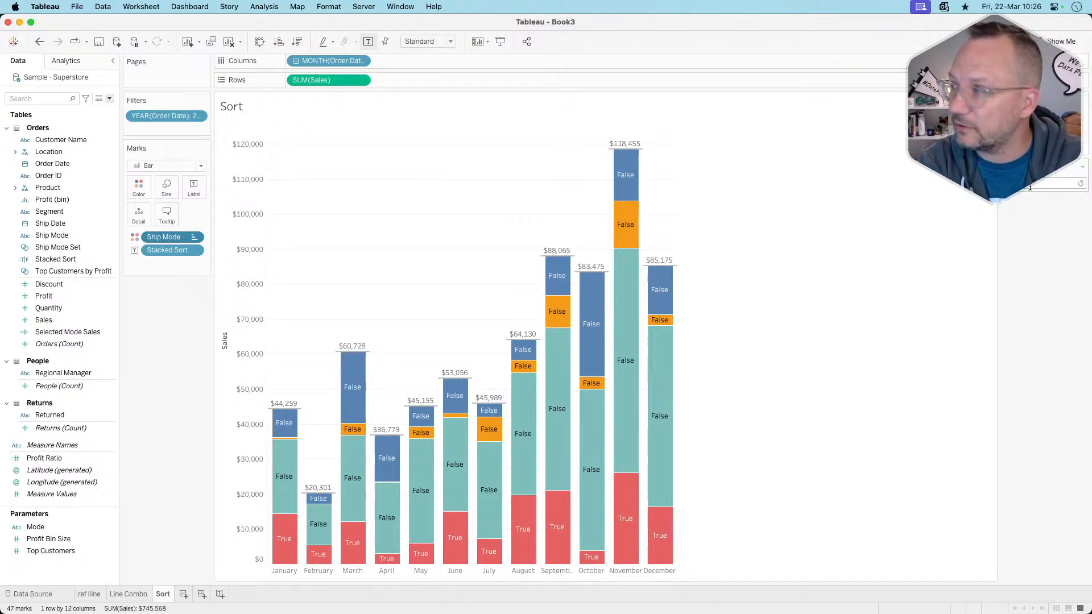
# - Test the sort by setting Mode to First Class and Same Day, and remove the Stacked Sort labels from the bars
pyautogui.press('Return')
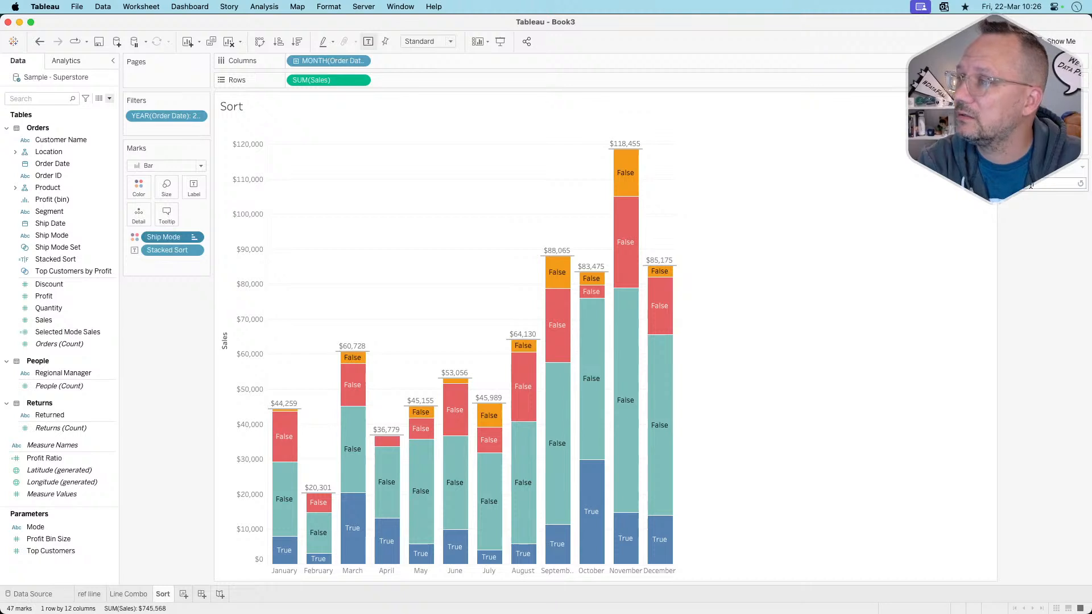
pyautogui.press('Return')
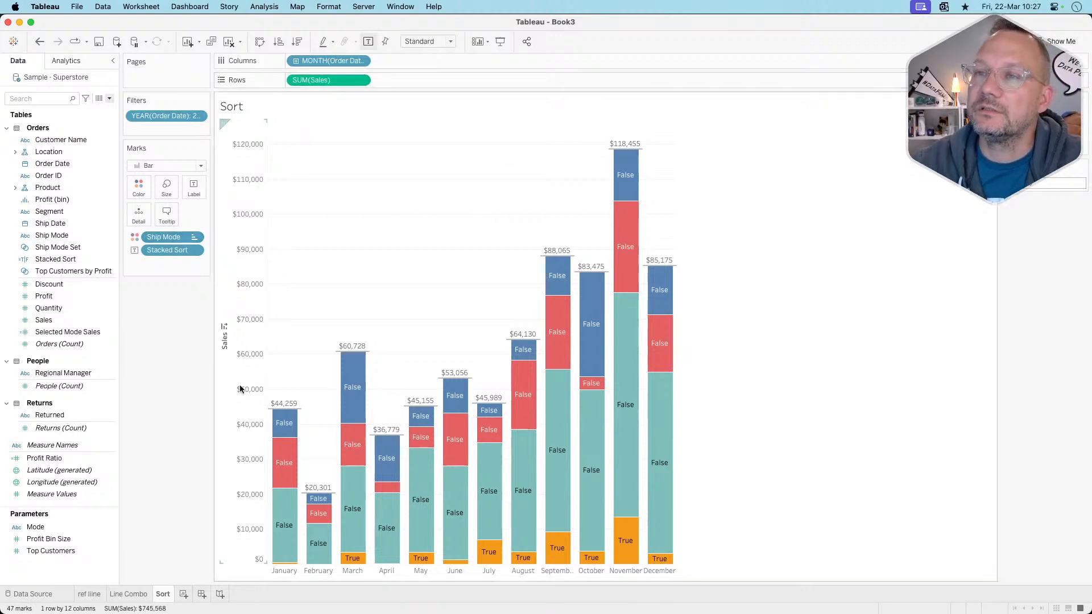
pyautogui.moveTo(167, 250); pyautogui.dragTo(176, 364)
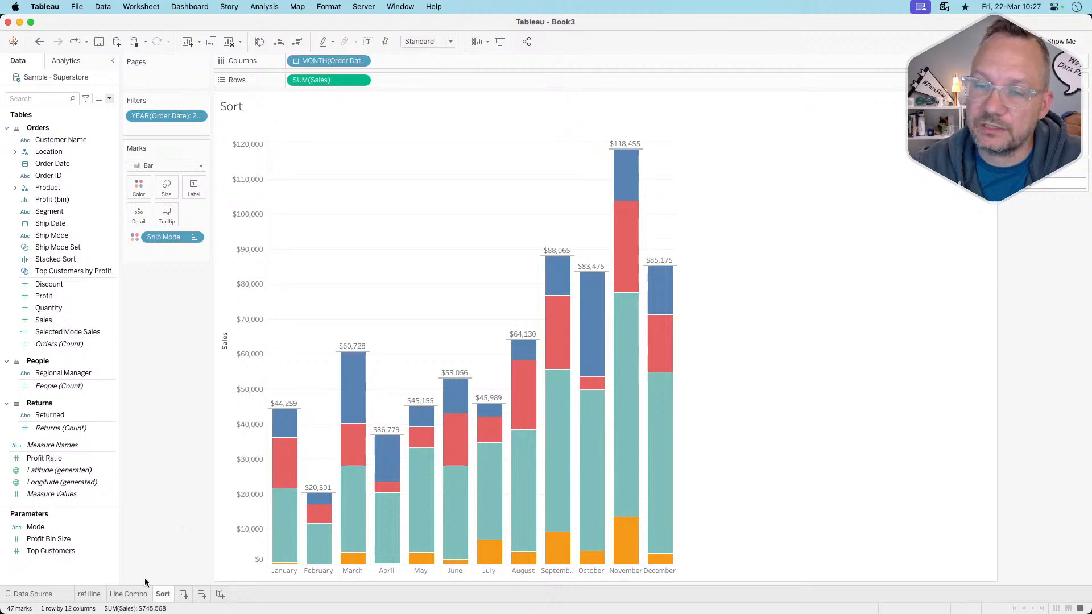
# - Create a new worksheet with Ship Mode on the columns, and also use Ship Mode as the mark text and colour
pyautogui.click(184, 594)
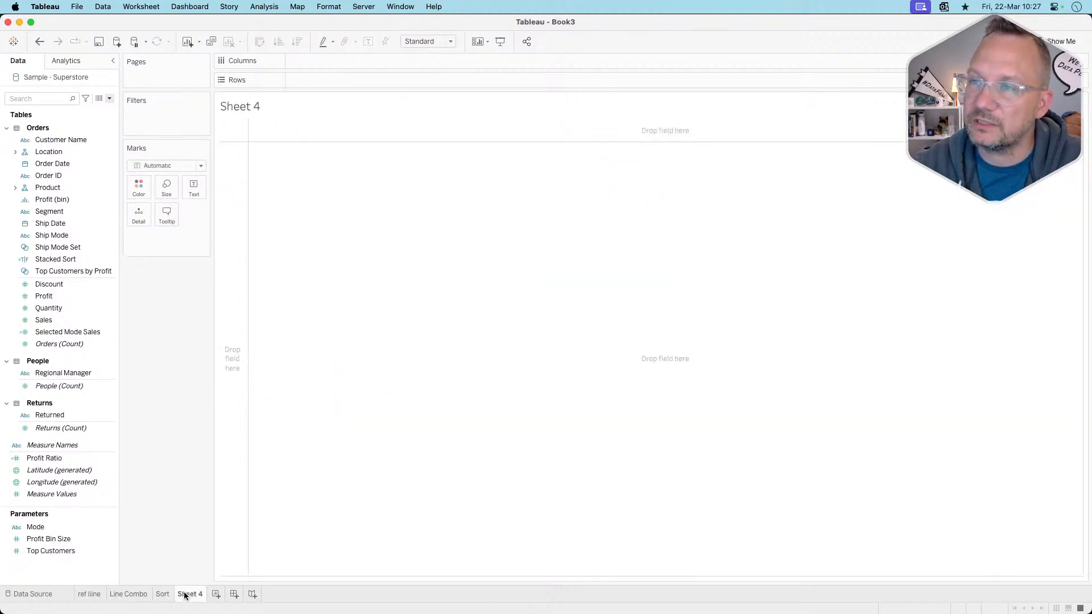
pyautogui.click(67, 257)
pyautogui.moveTo(70, 234); pyautogui.dragTo(193, 187)
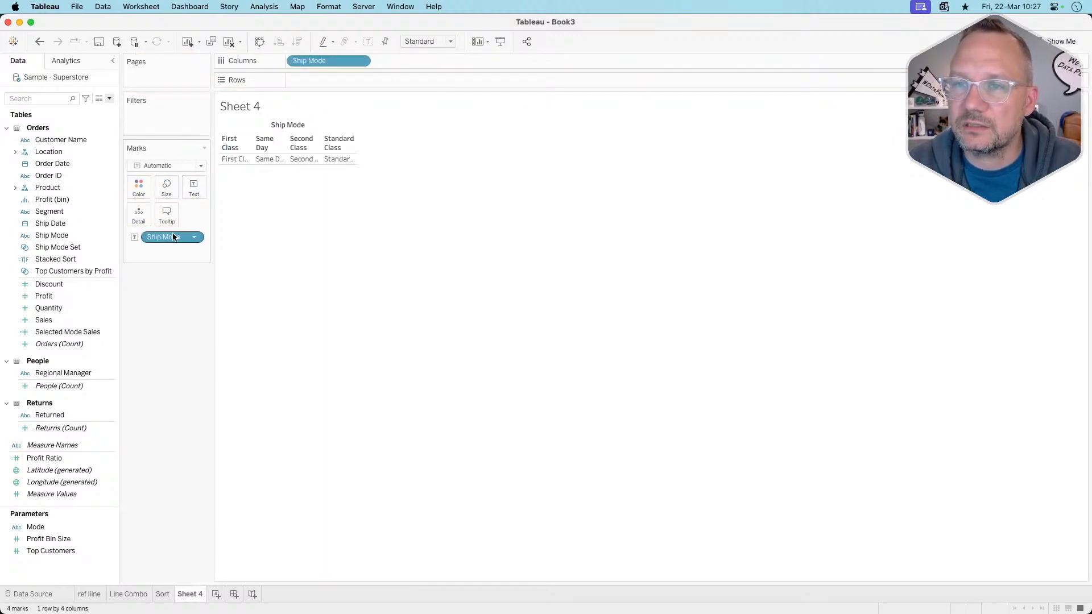
pyautogui.moveTo(168, 236); pyautogui.dragTo(139, 188)
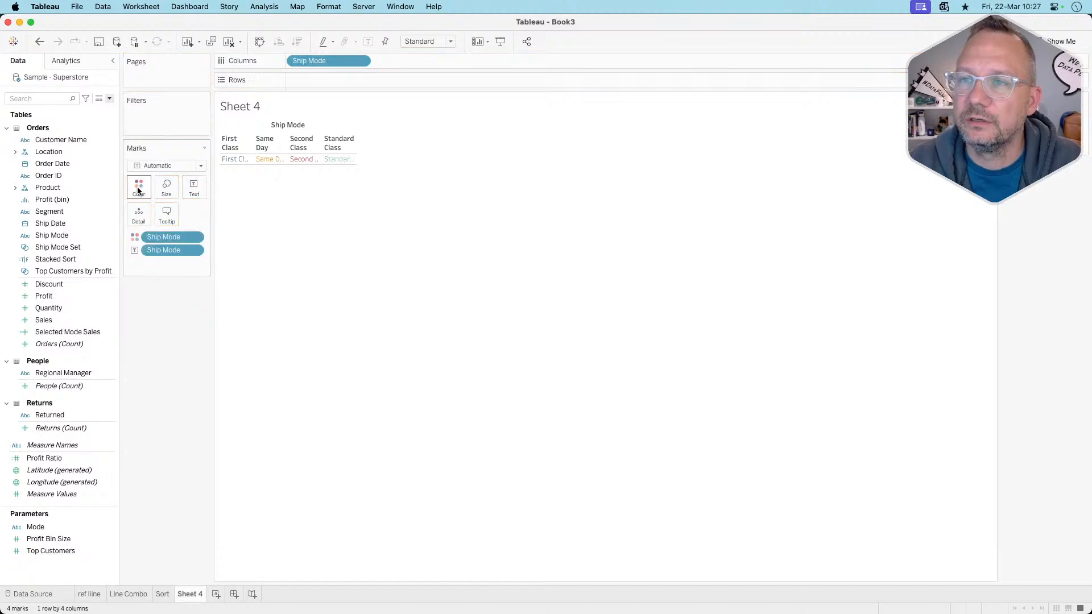
# - Change the mark type to Square and enlarge the marks to the maximum size
pyautogui.click(151, 166)
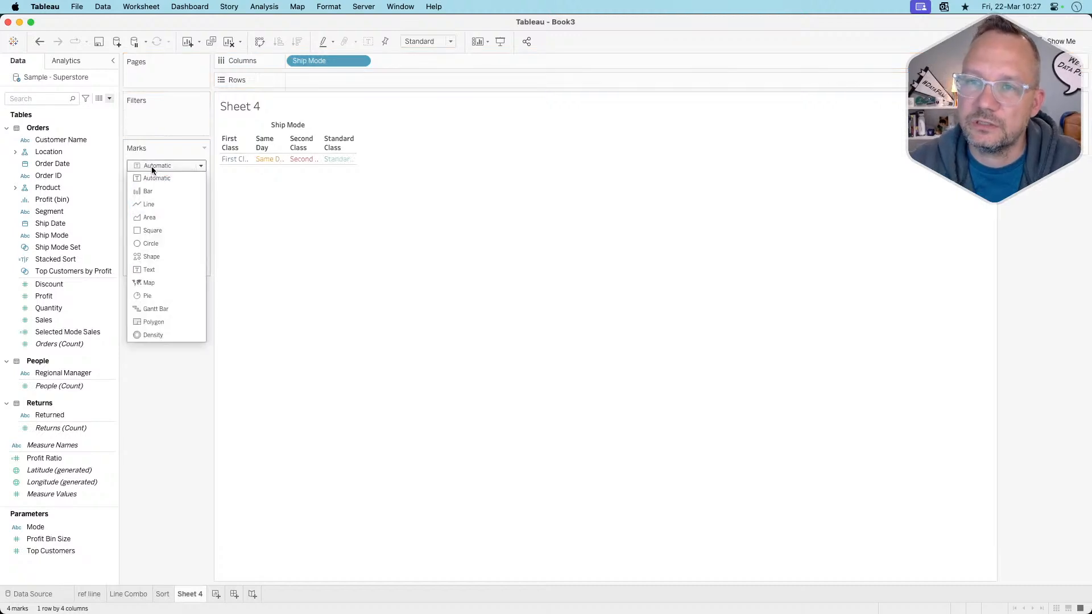
pyautogui.click(153, 231)
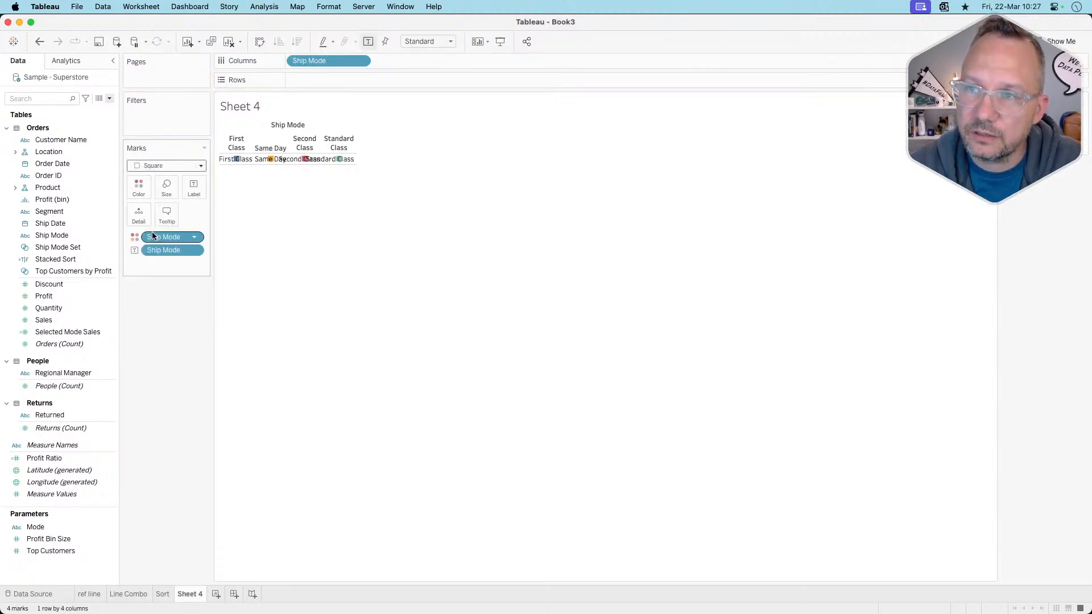
pyautogui.click(165, 185)
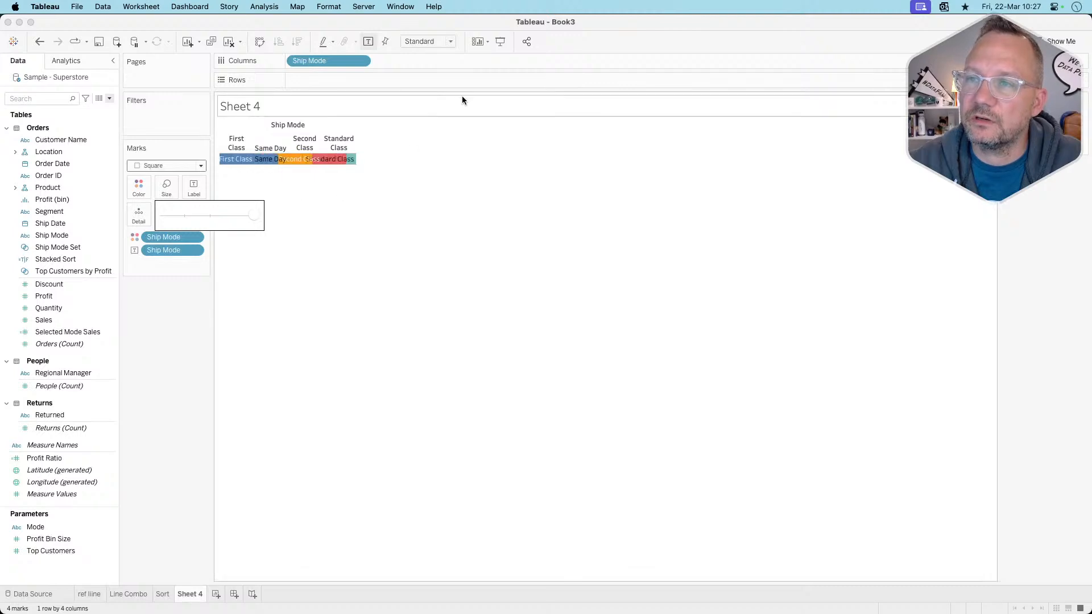
# - Add a blank '' text field after Ship Mode on the columns and fit the sheet to Entire View
pyautogui.doubleClick(442, 62)
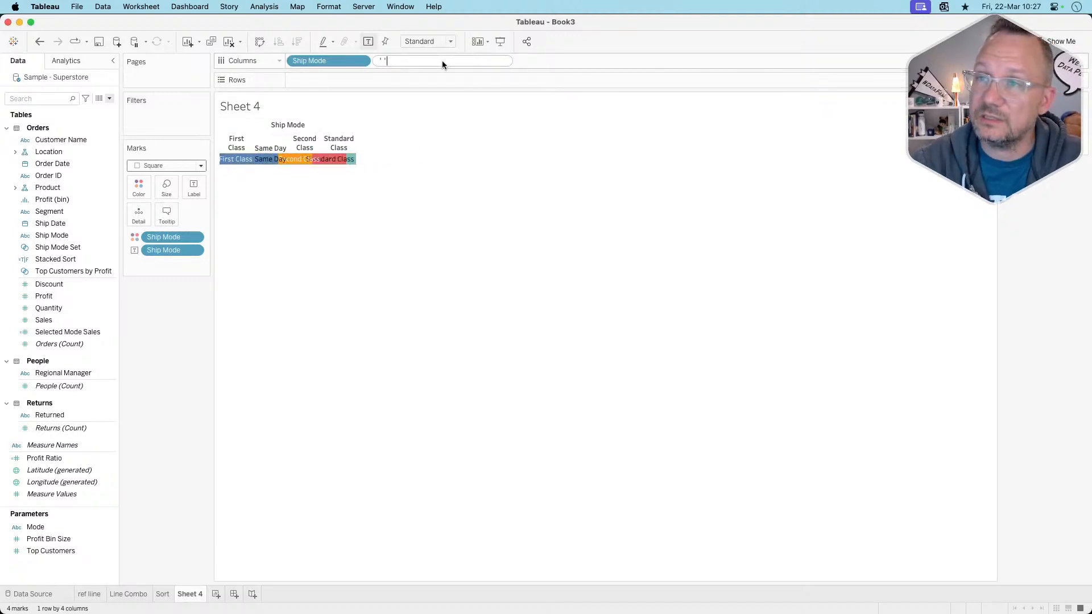
pyautogui.press('Return')
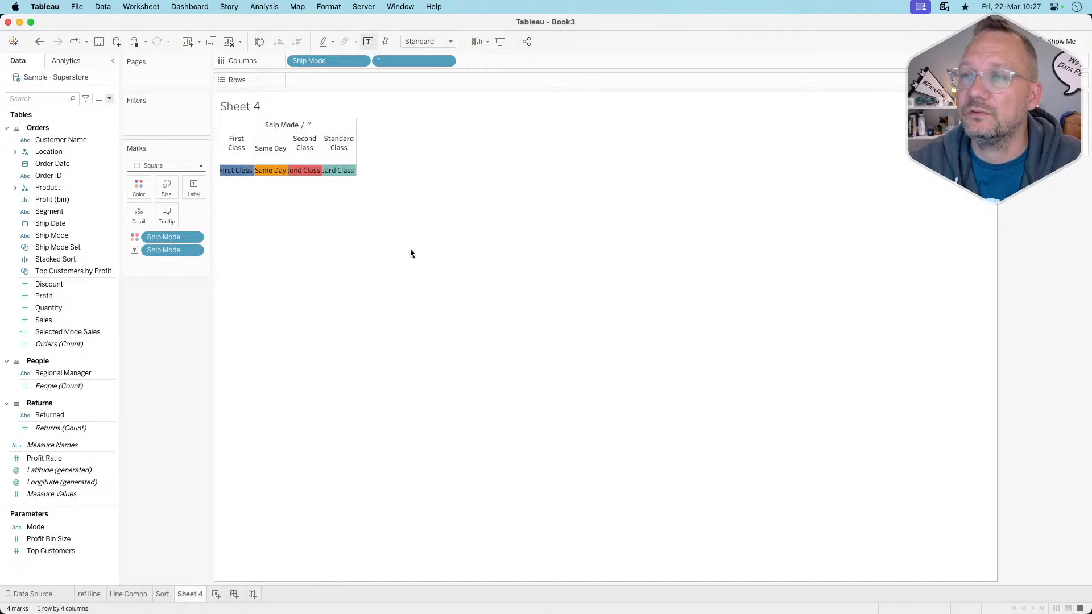
pyautogui.click(452, 41)
pyautogui.click(434, 80)
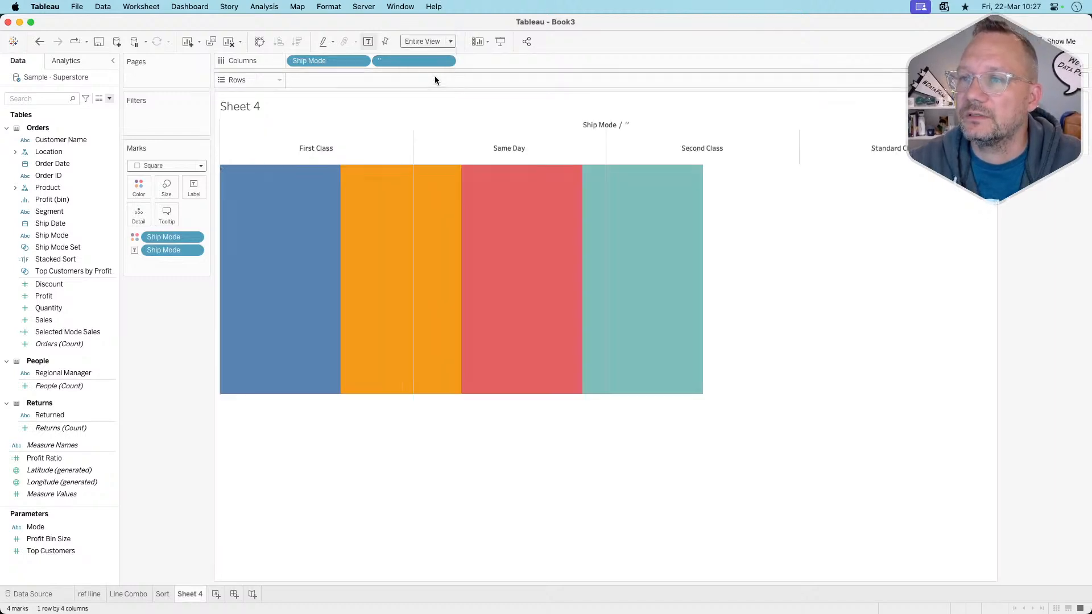
# - Open the alignment options for the Ship Mode mark labels
pyautogui.click(194, 192)
pyautogui.click(273, 279)
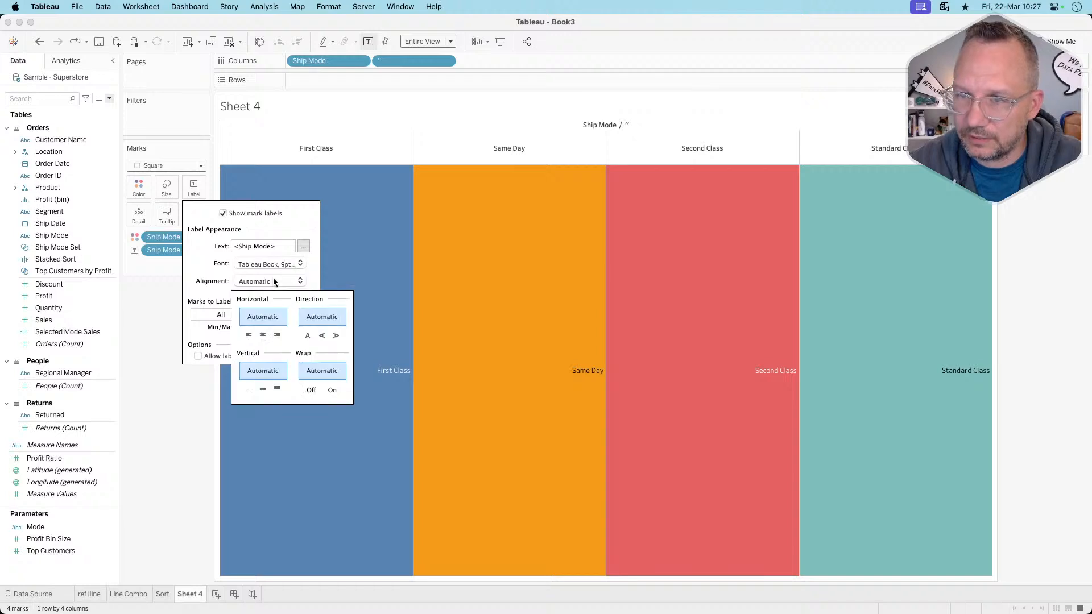
# - Center the mark labels horizontally and set their font to 12 pt bold
pyautogui.click(262, 335)
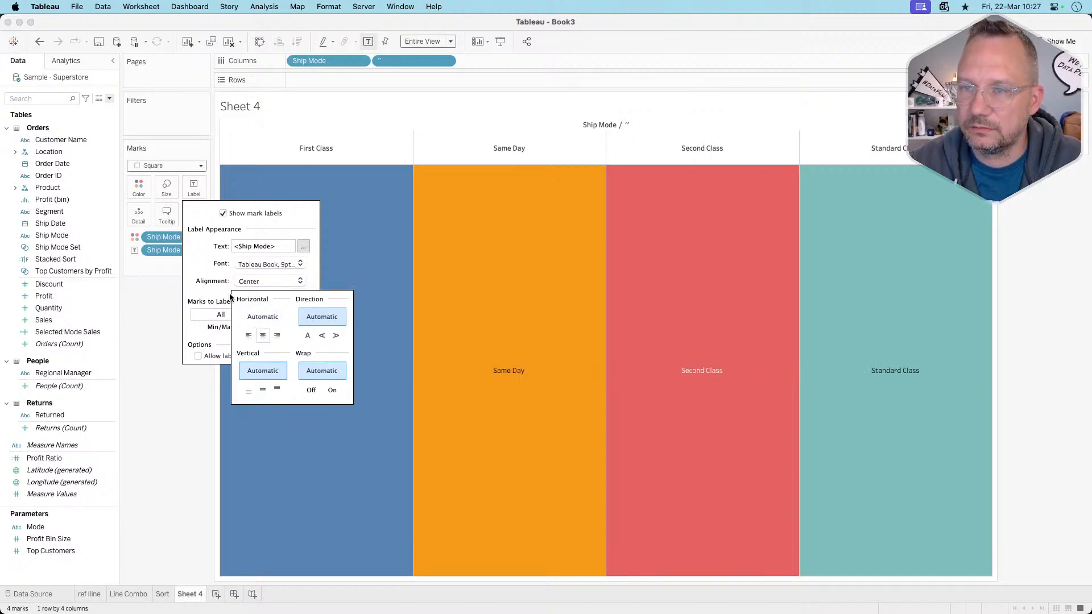
pyautogui.click(212, 279)
pyautogui.click(281, 263)
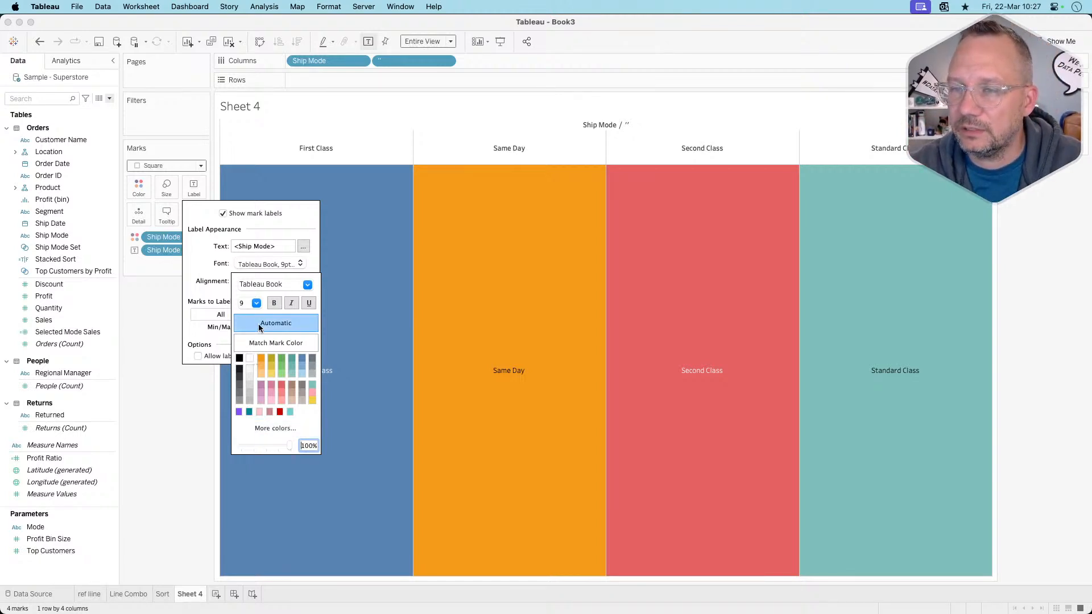
pyautogui.click(257, 303)
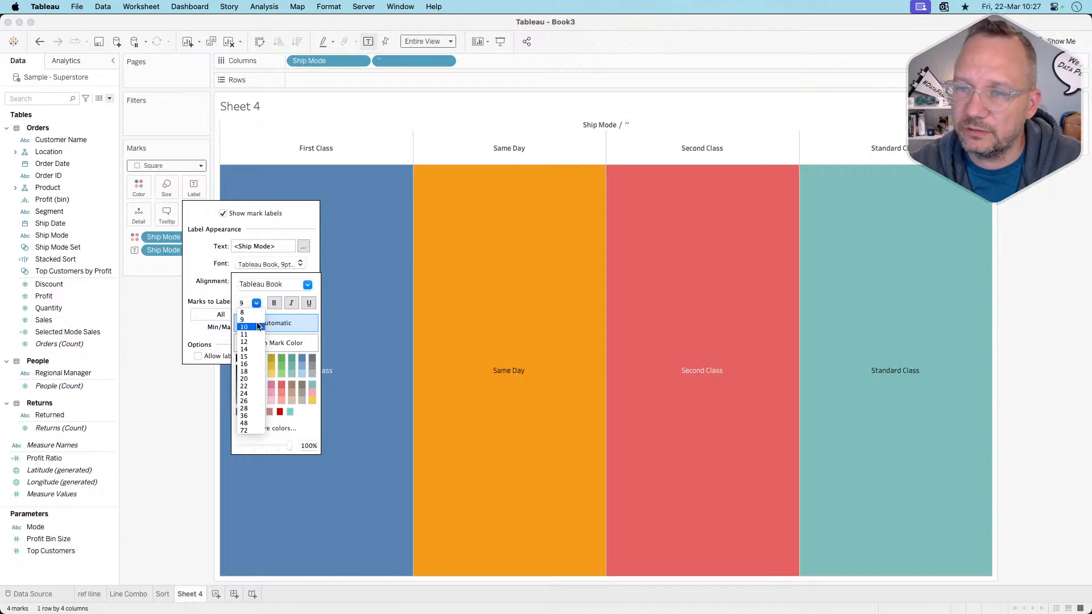
pyautogui.click(254, 343)
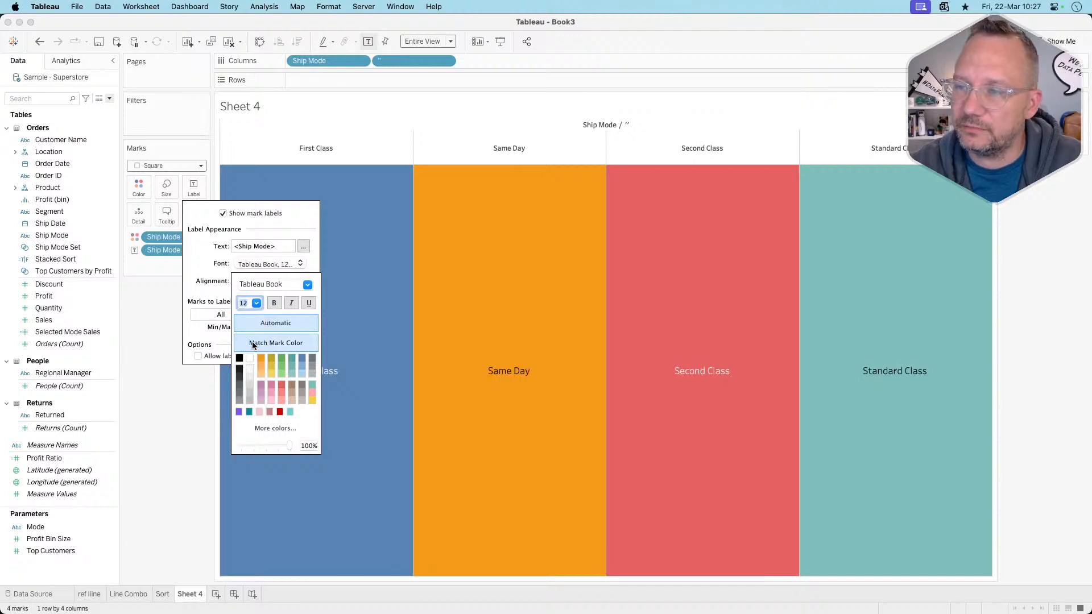
pyautogui.click(274, 303)
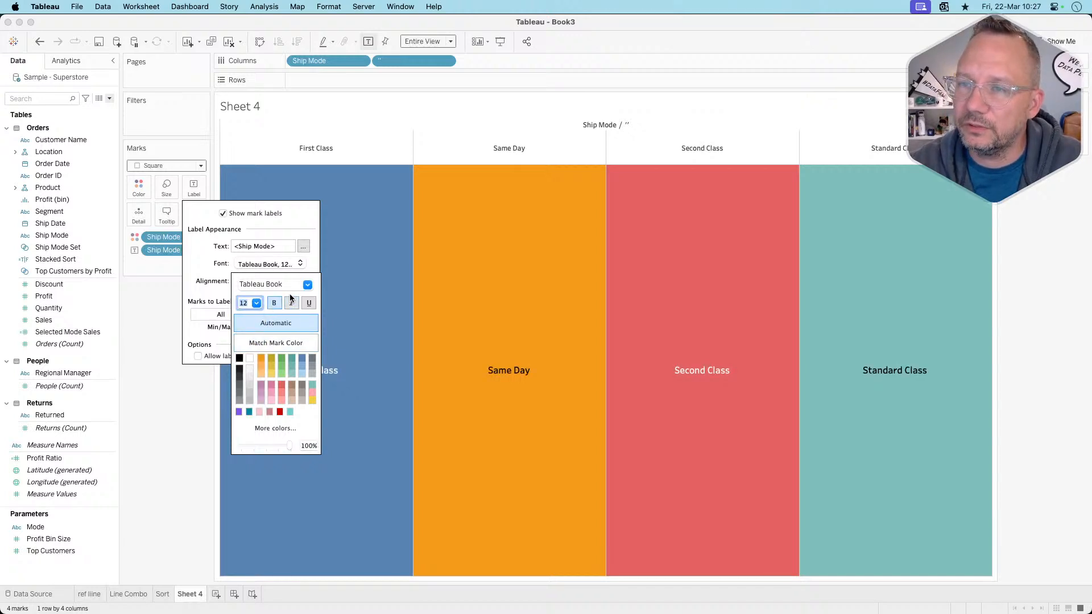
pyautogui.click(209, 262)
pyautogui.click(141, 197)
pyautogui.click(142, 193)
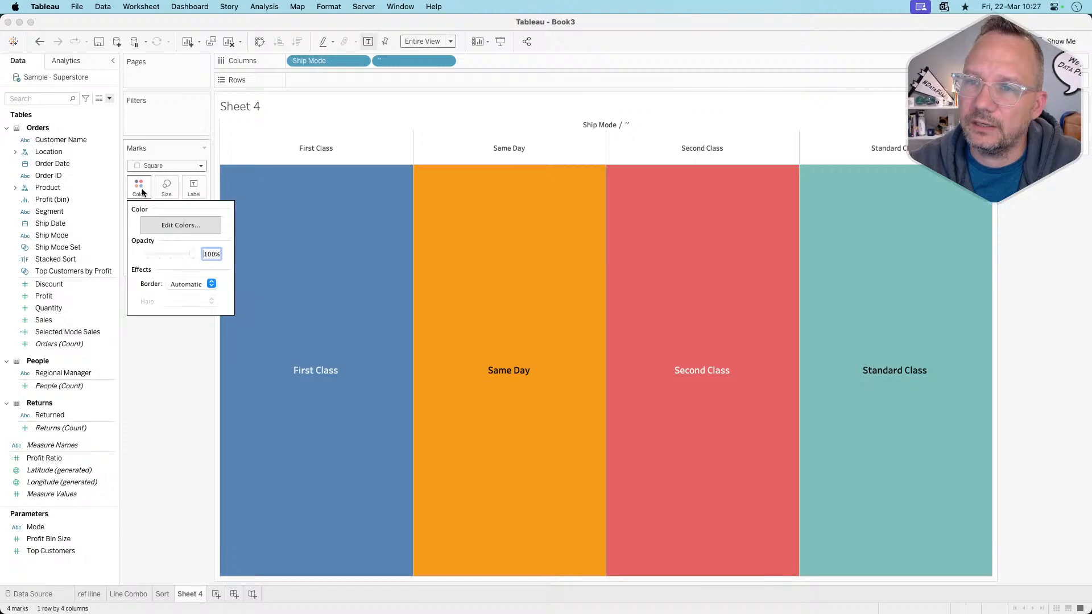
pyautogui.click(142, 192)
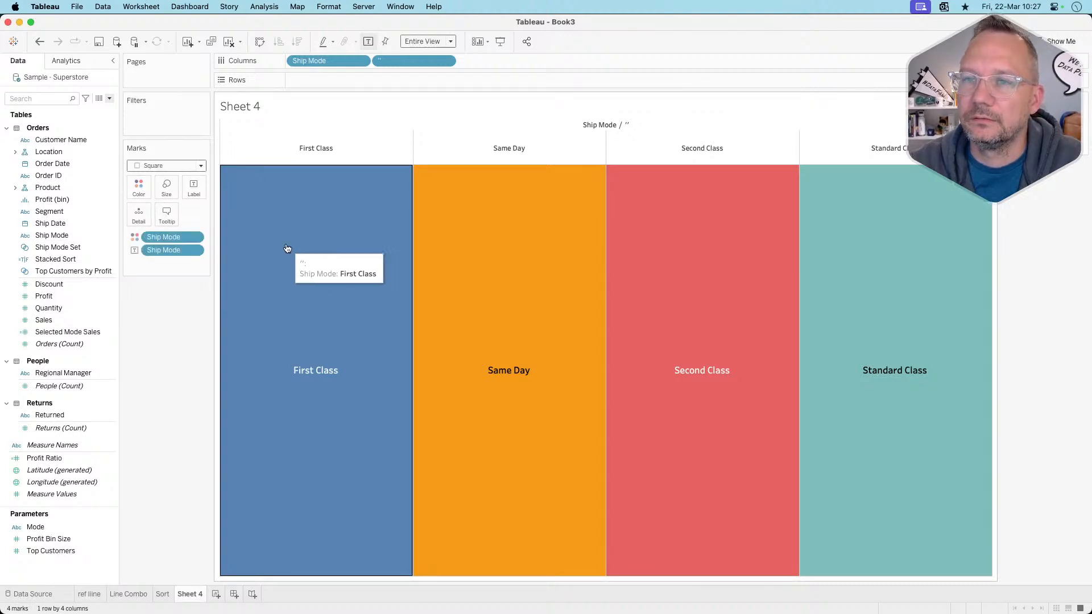
# - Format the sheet's borders so the row divider for the pane is None
pyautogui.rightClick(325, 248)
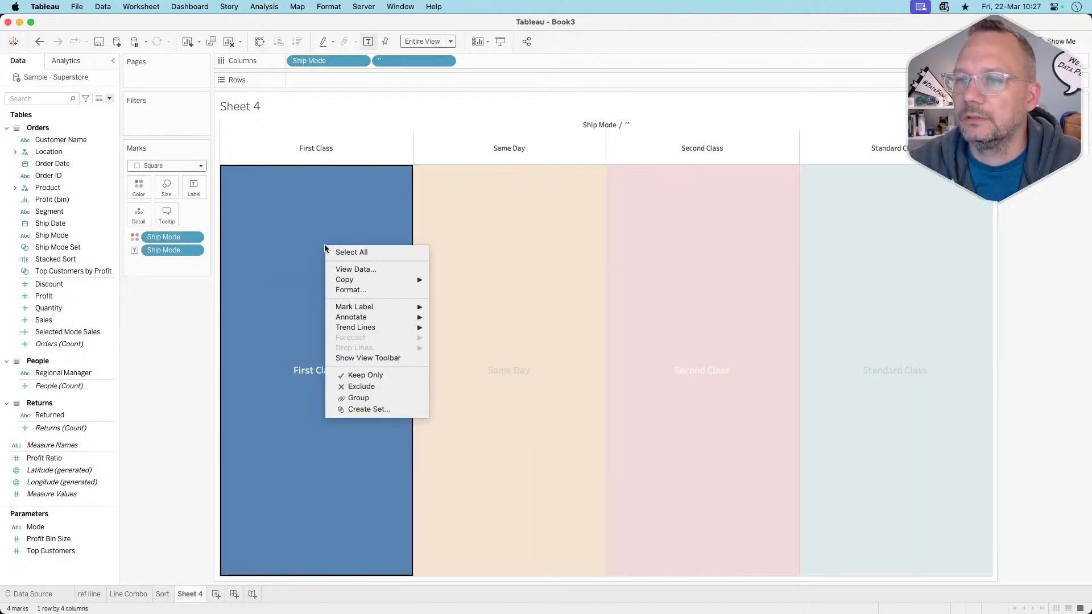
pyautogui.click(342, 289)
pyautogui.click(56, 81)
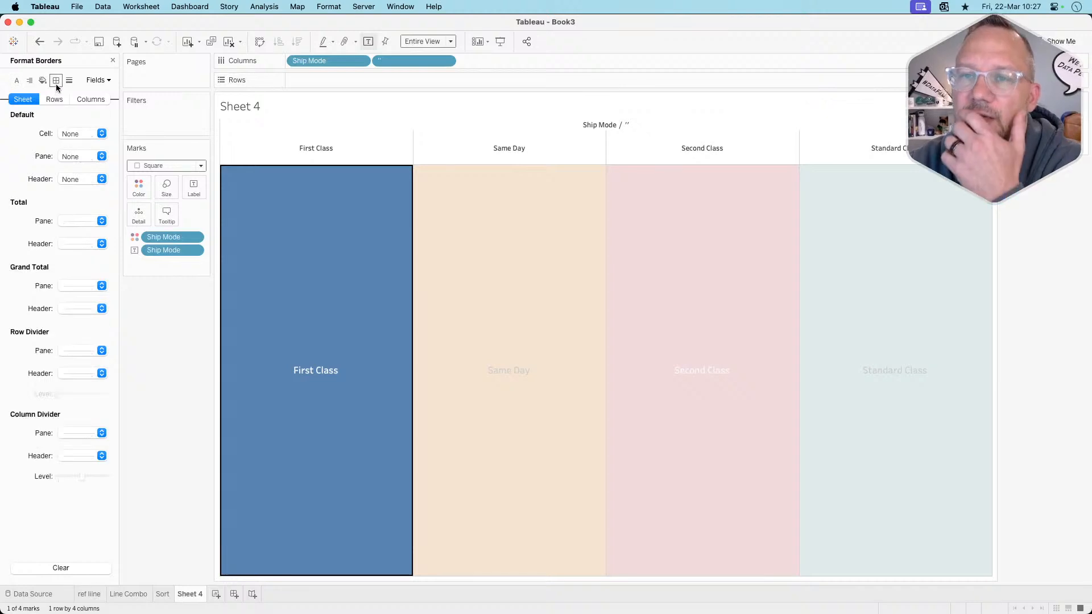
pyautogui.click(70, 352)
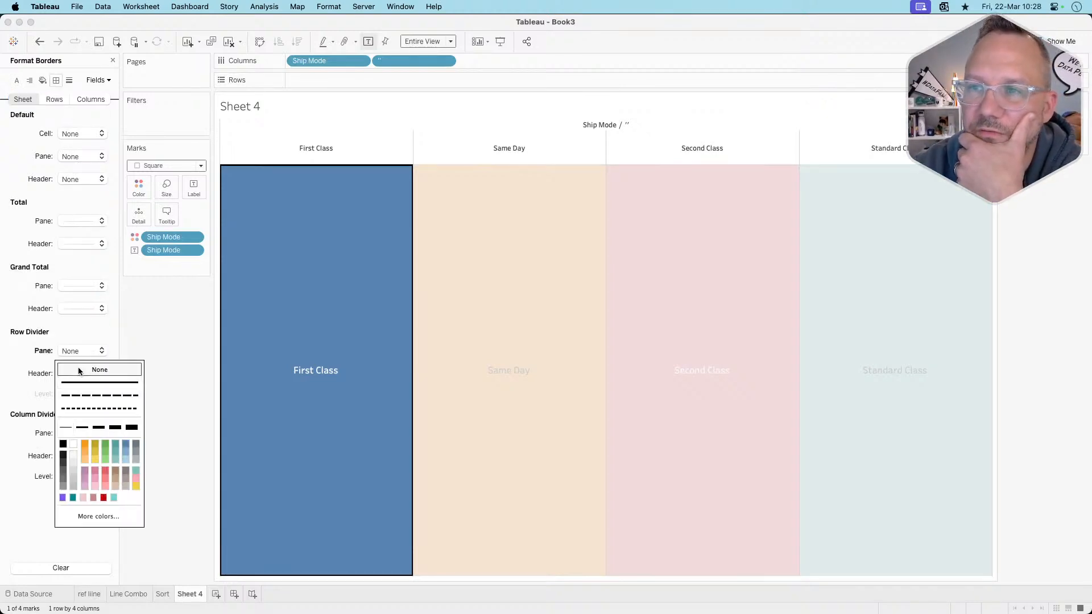
pyautogui.click(78, 370)
# - Set the pane's column divider to the thickest line in white
pyautogui.click(72, 432)
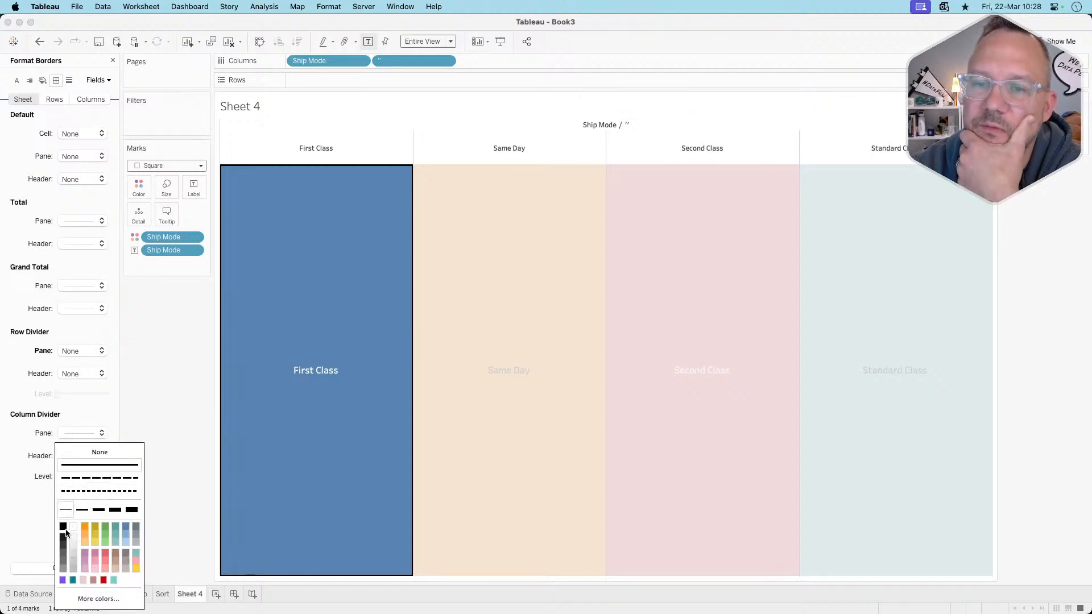
pyautogui.click(132, 510)
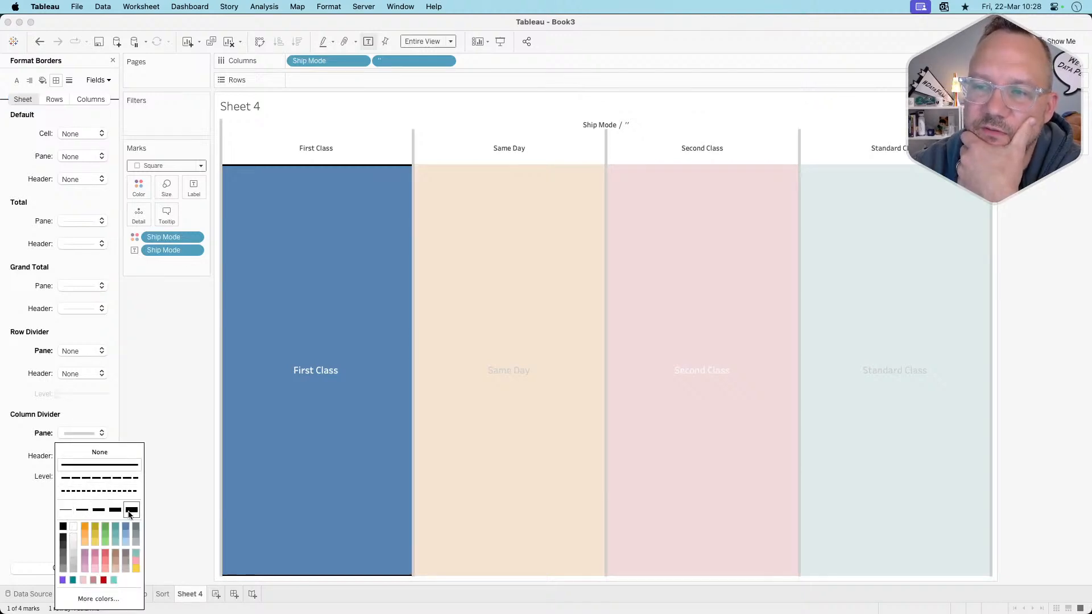
pyautogui.click(73, 526)
pyautogui.click(177, 362)
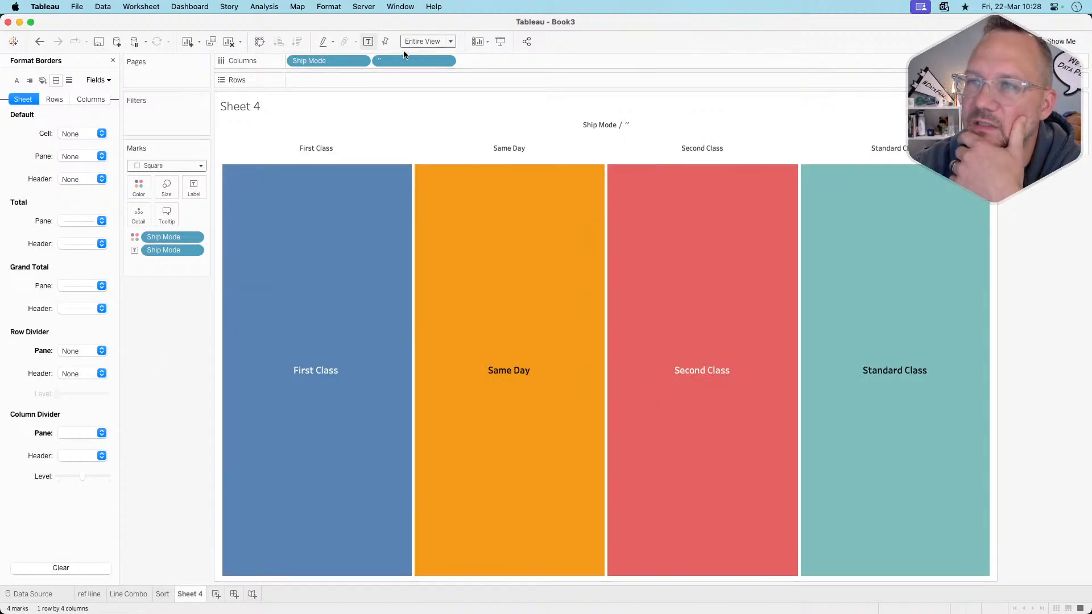
# - Hide the headers of both Ship Mode and the blank-string field on Columns, and close the border formatting
pyautogui.click(359, 60)
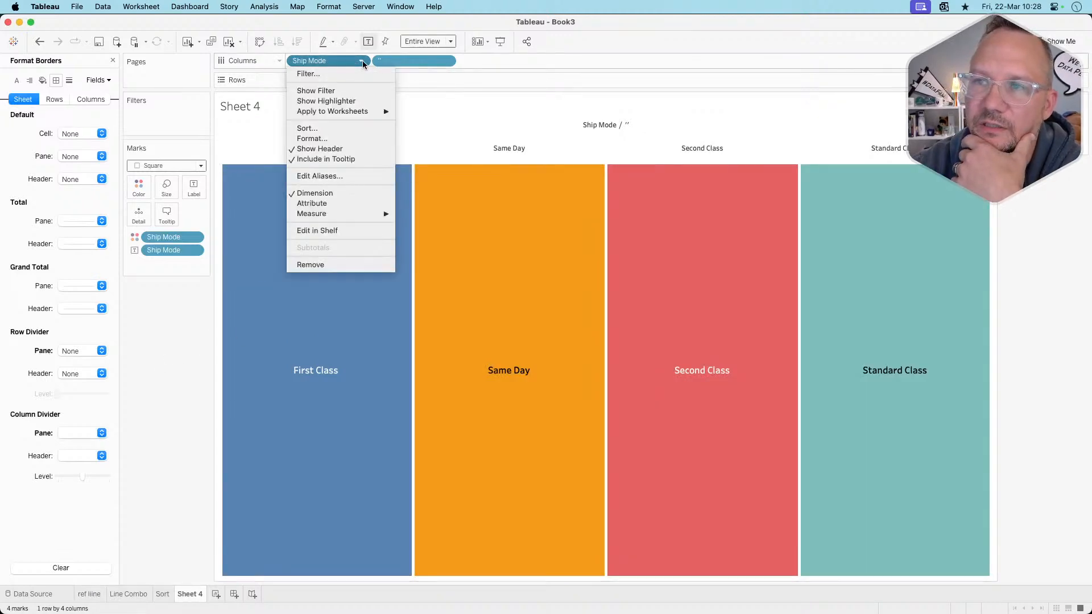
pyautogui.click(338, 148)
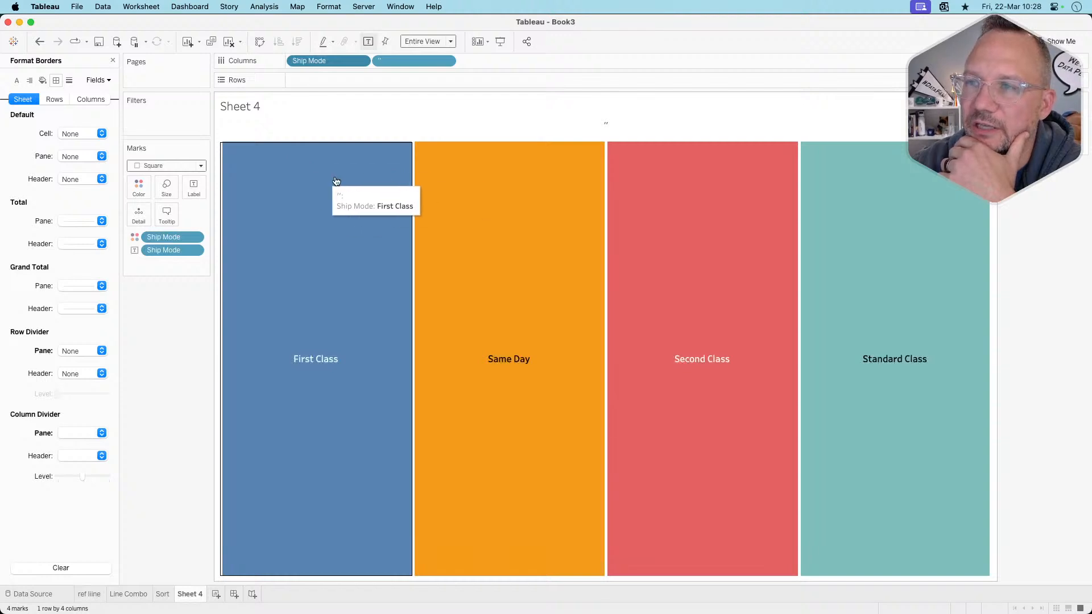
pyautogui.click(448, 63)
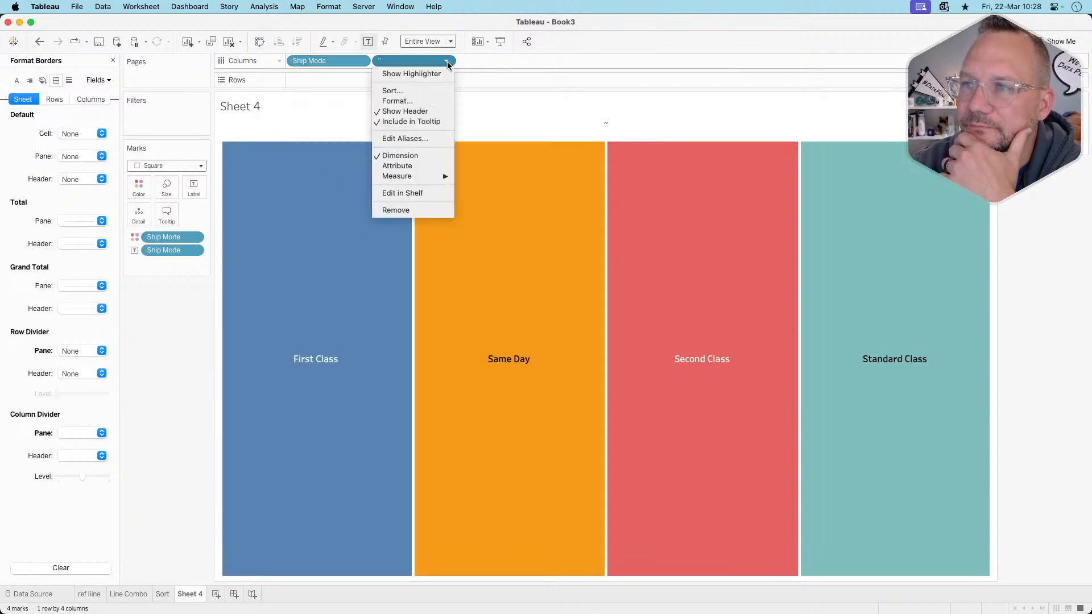
pyautogui.click(442, 110)
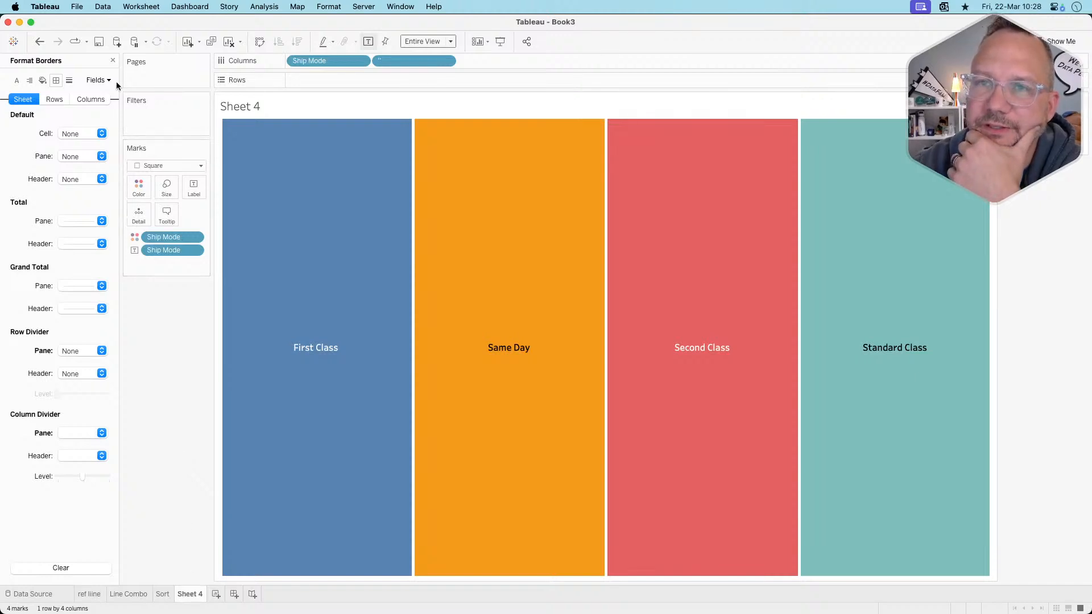
pyautogui.click(113, 60)
pyautogui.click(52, 98)
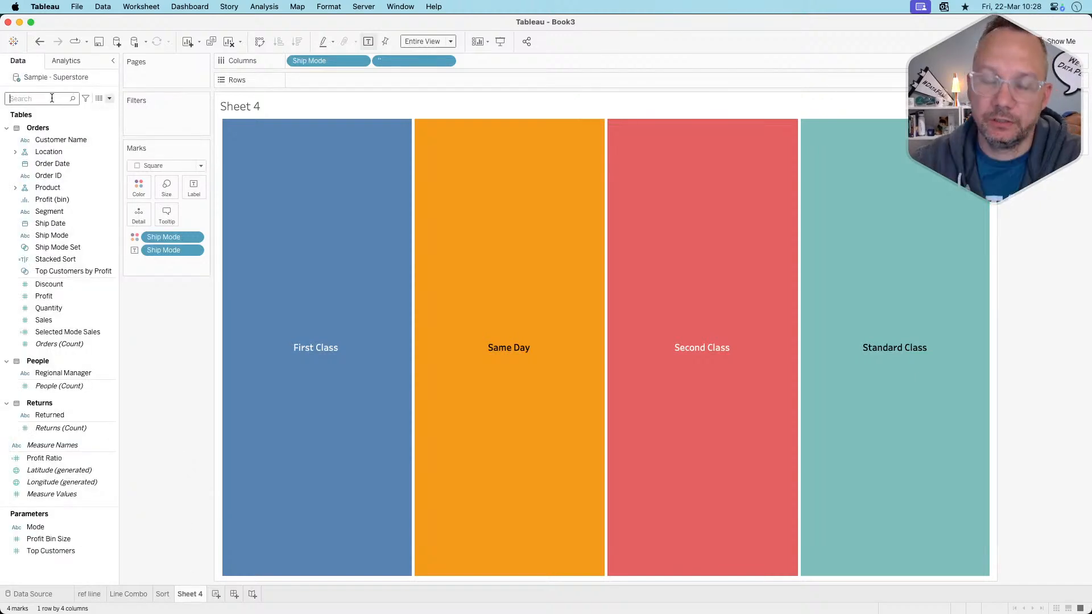
pyautogui.write('TRUE')
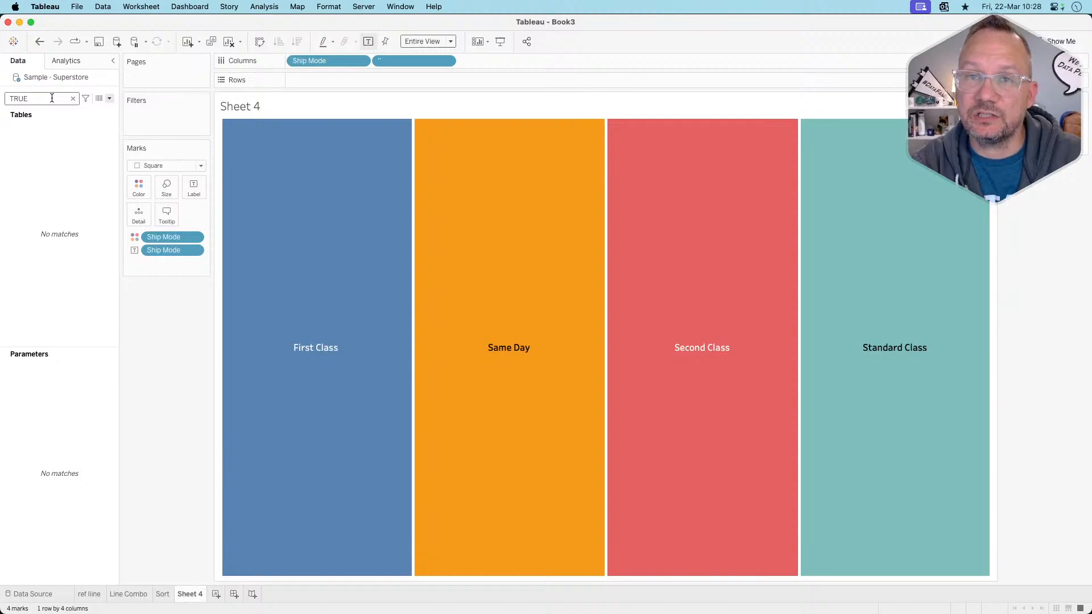
pyautogui.press('BackSpace')
pyautogui.press('BackSpace')
pyautogui.press('BackSpace')
pyautogui.press('BackSpace')
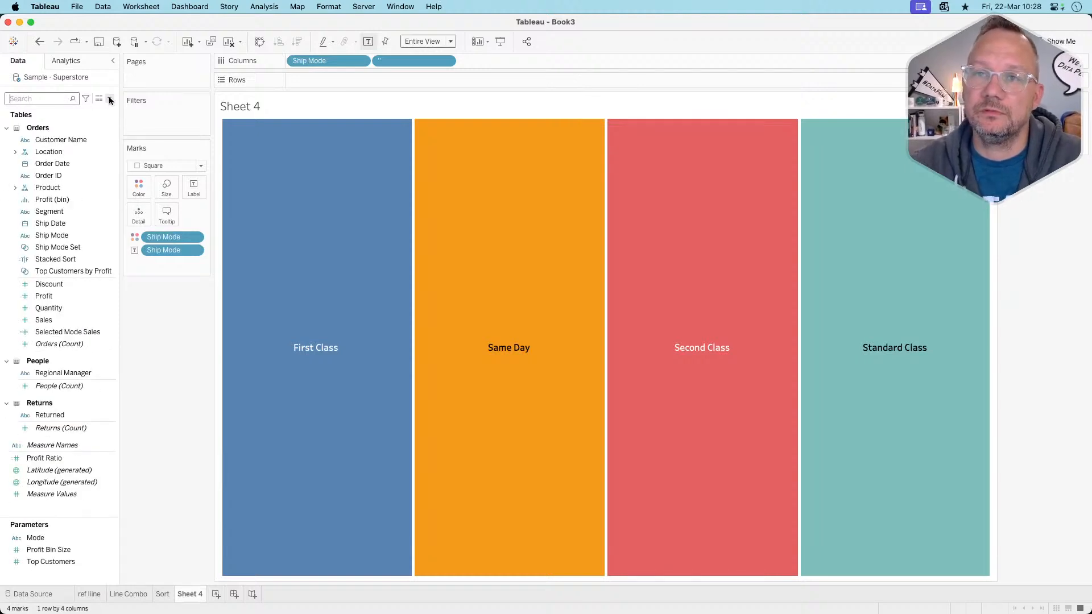
# - Create a calculated field named True with the formula TRUE and add it to the marks' Detail
pyautogui.click(110, 99)
pyautogui.click(92, 108)
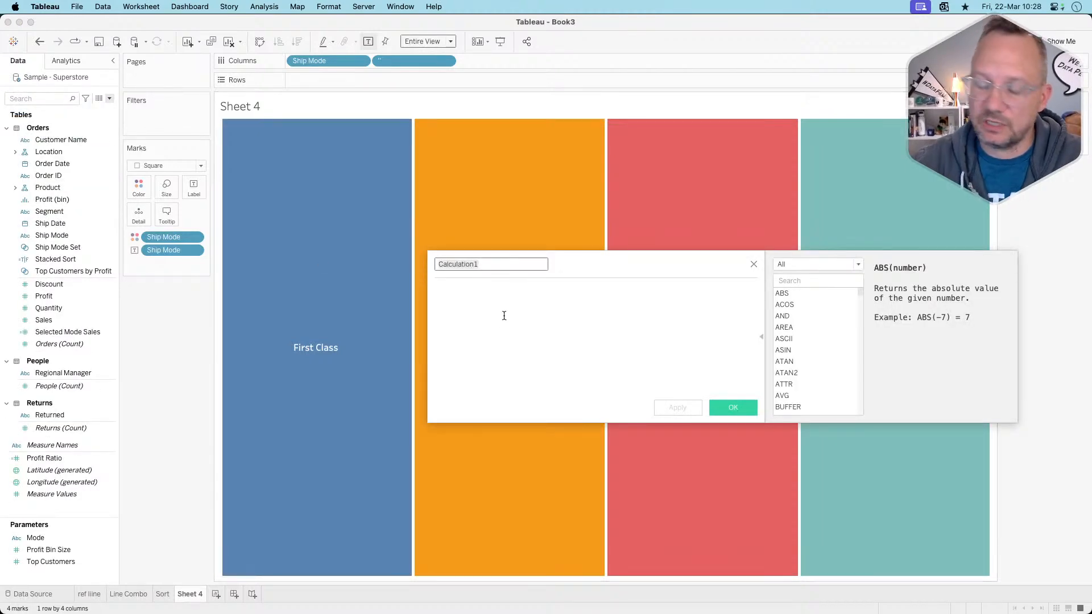
pyautogui.write('True')
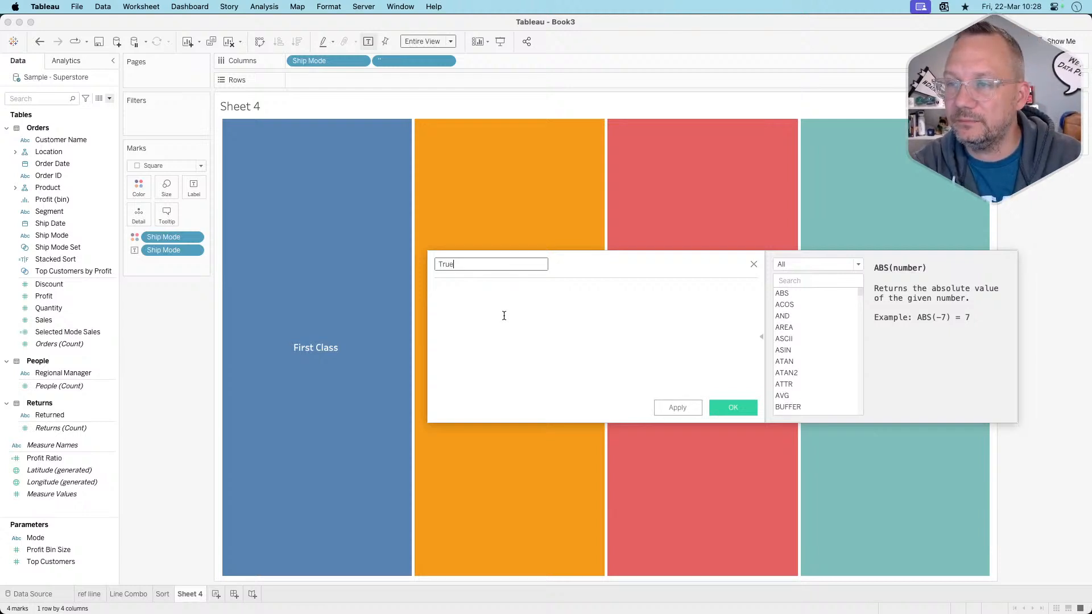
pyautogui.click(504, 316)
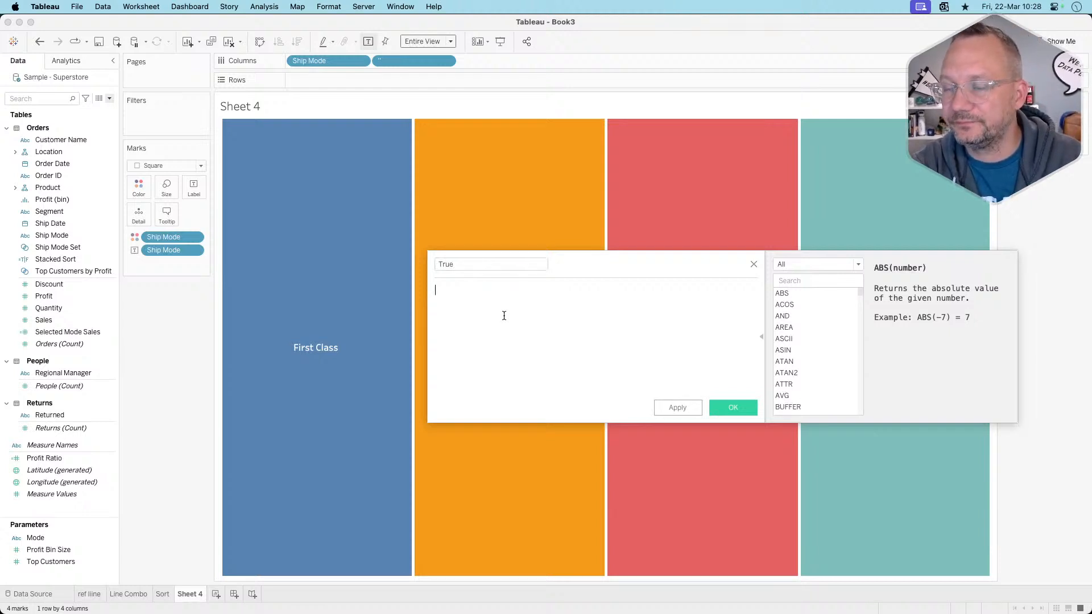
pyautogui.write('Tru')
pyautogui.press('Return')
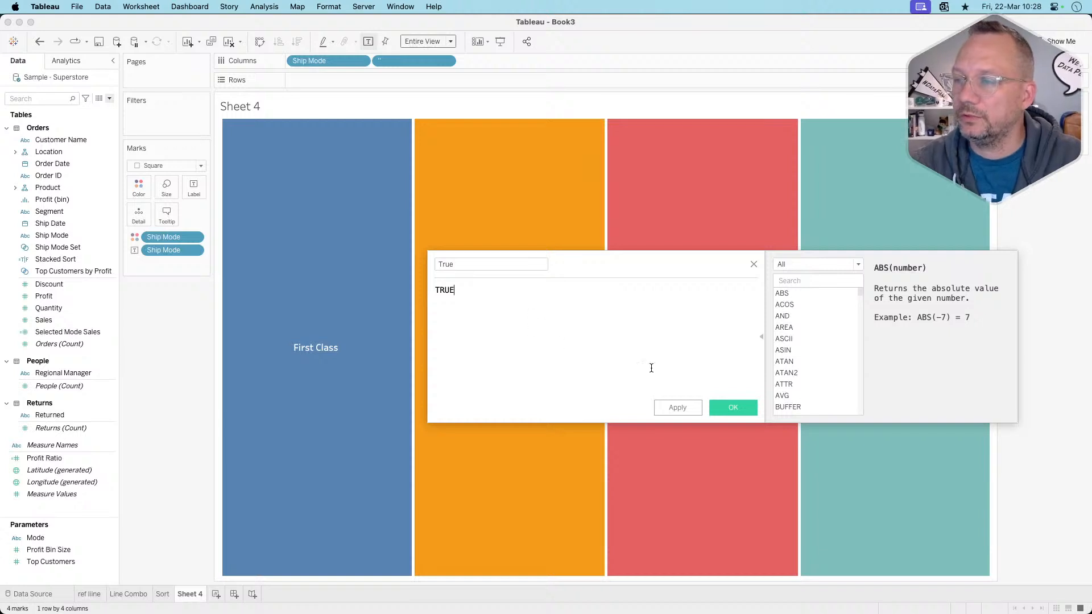
pyautogui.click(732, 410)
pyautogui.moveTo(65, 447); pyautogui.dragTo(142, 220)
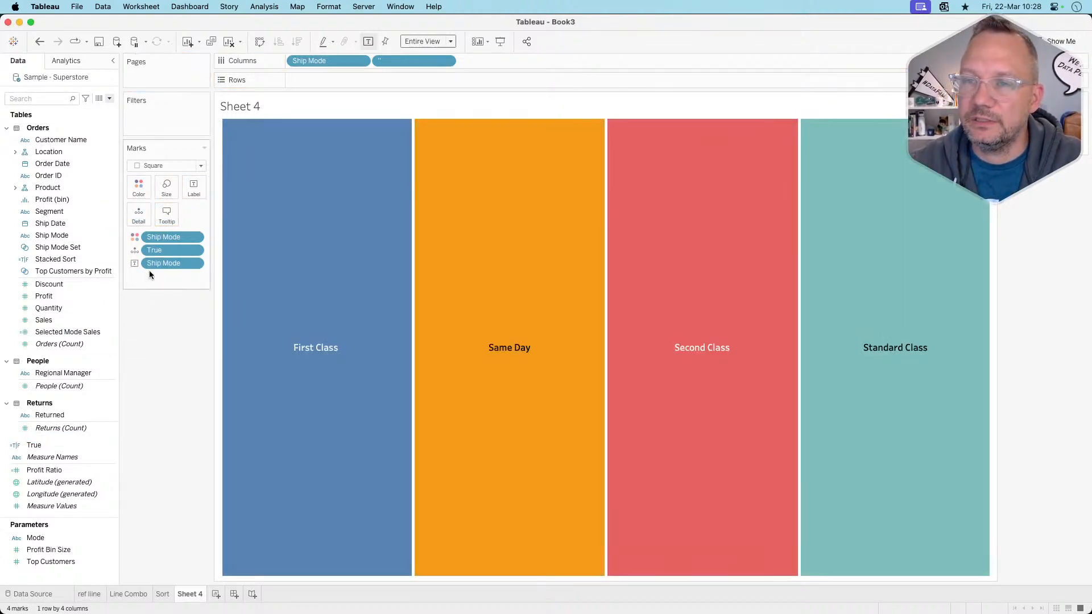
# - Turn off tooltips for the sheet's marks
pyautogui.click(167, 215)
pyautogui.click(394, 346)
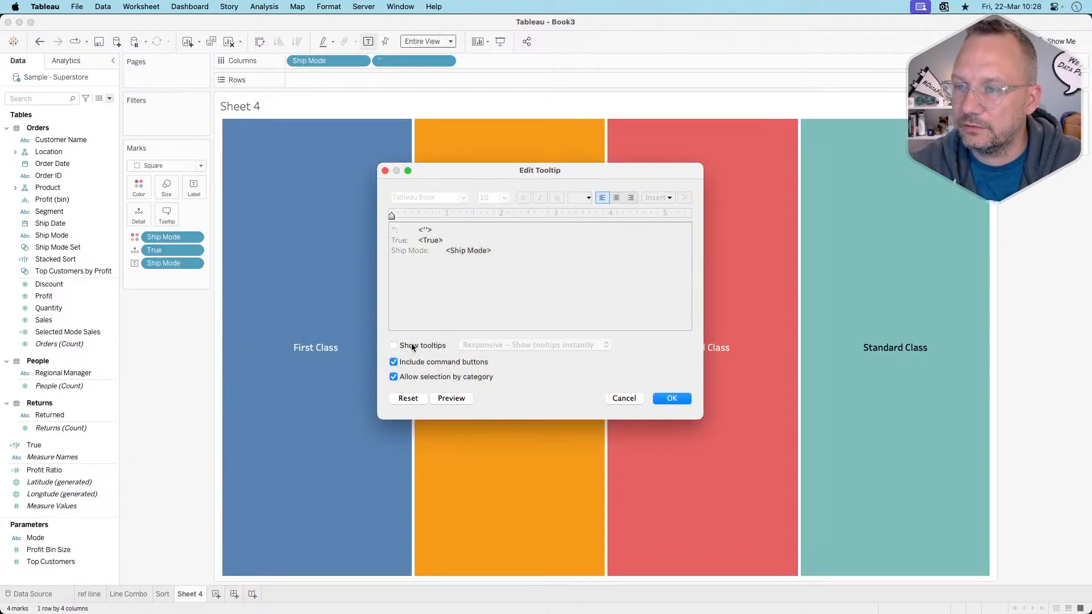
pyautogui.click(687, 401)
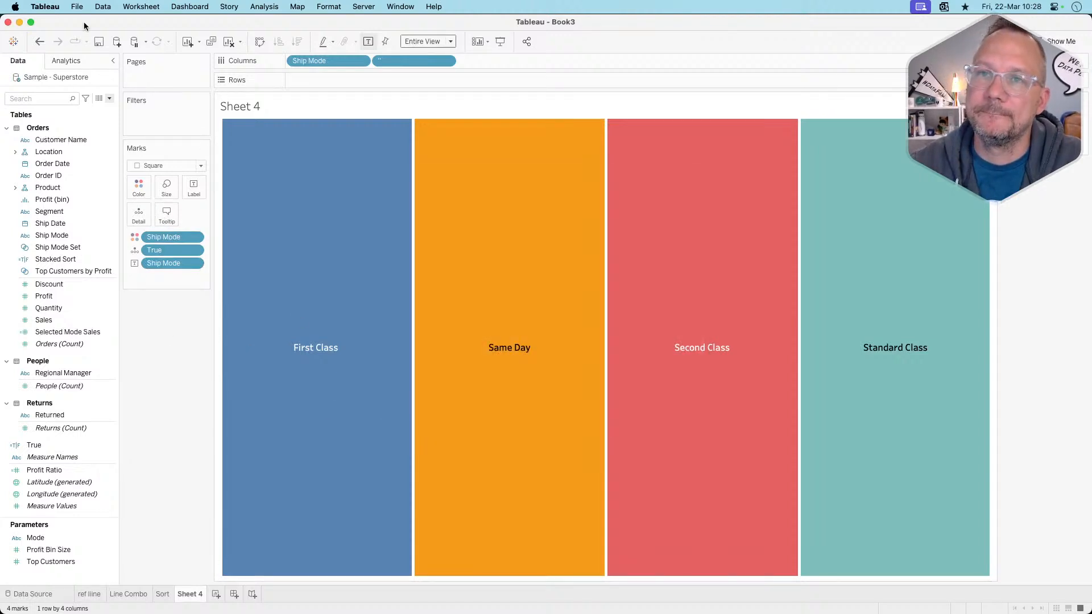
# - Rename Sheet 4 as Selection
pyautogui.doubleClick(190, 595)
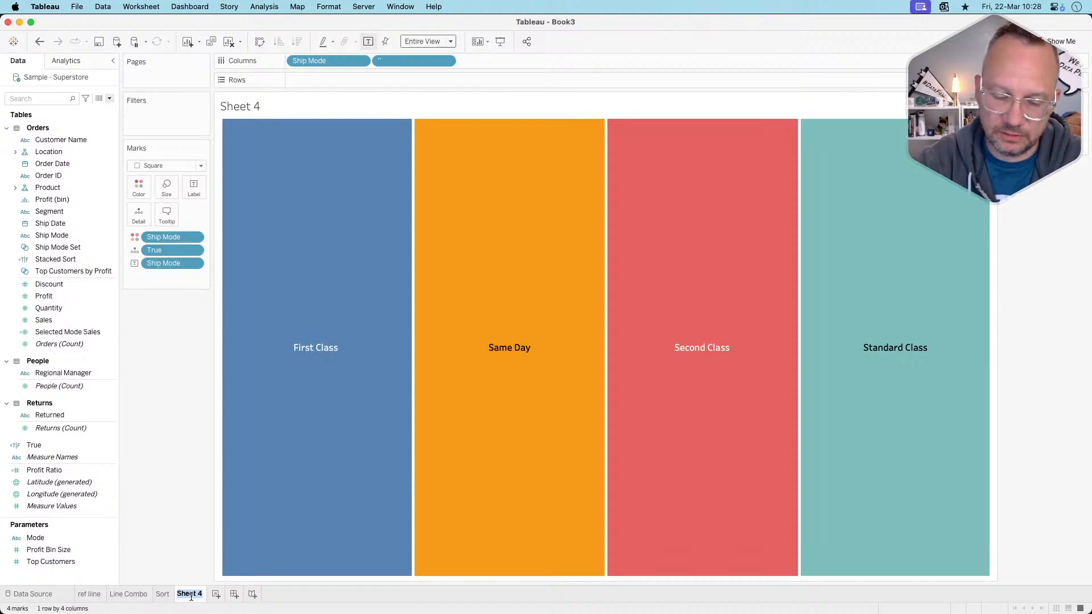
pyautogui.write('Selection')
pyautogui.press('Return')
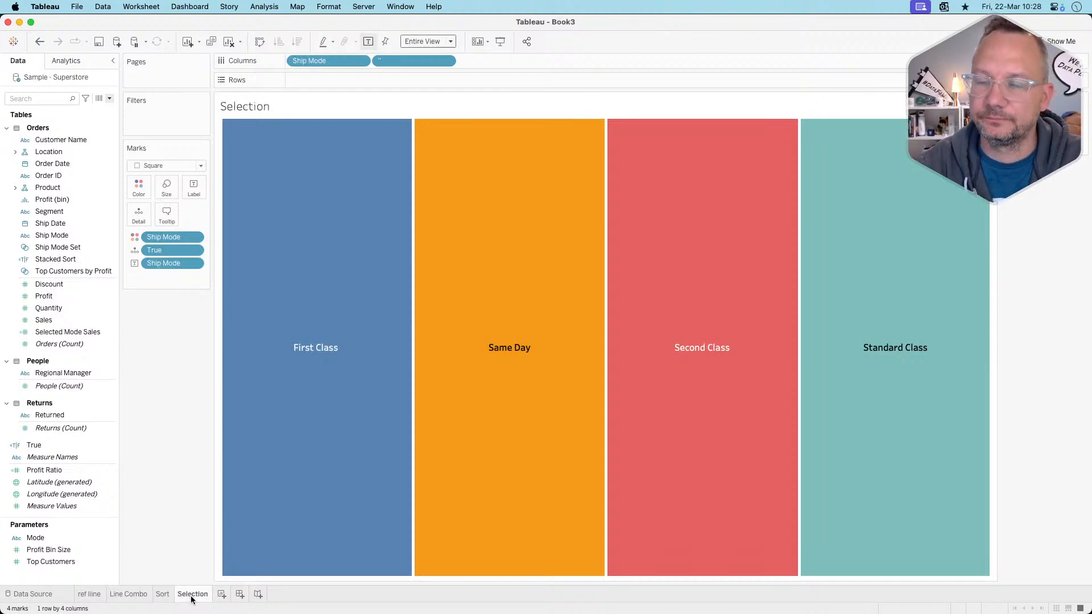
# - Create a new dashboard and duplicate it once
pyautogui.click(239, 595)
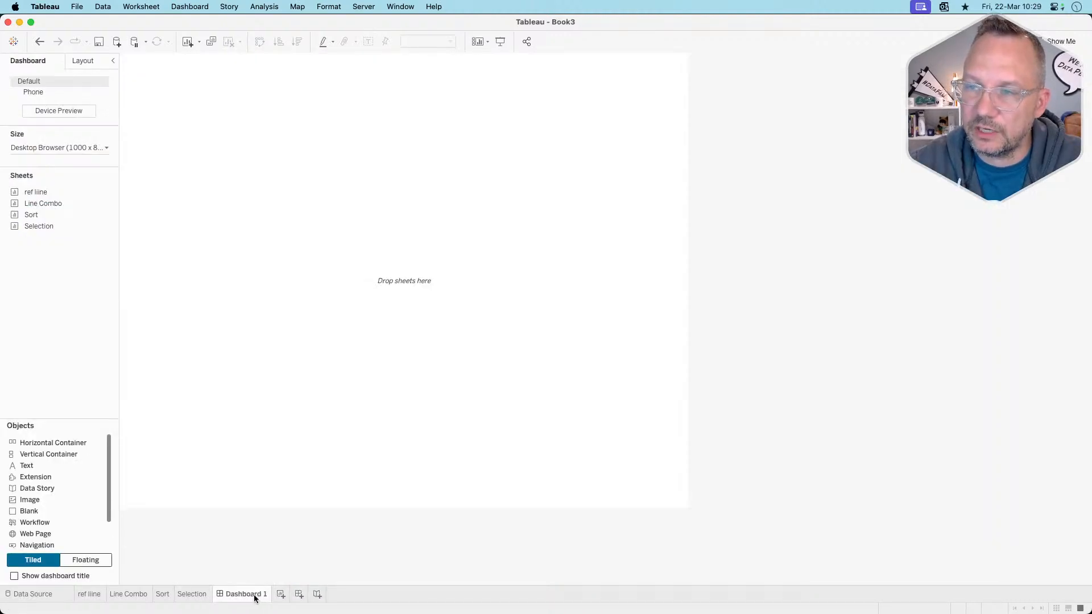
pyautogui.rightClick(254, 597)
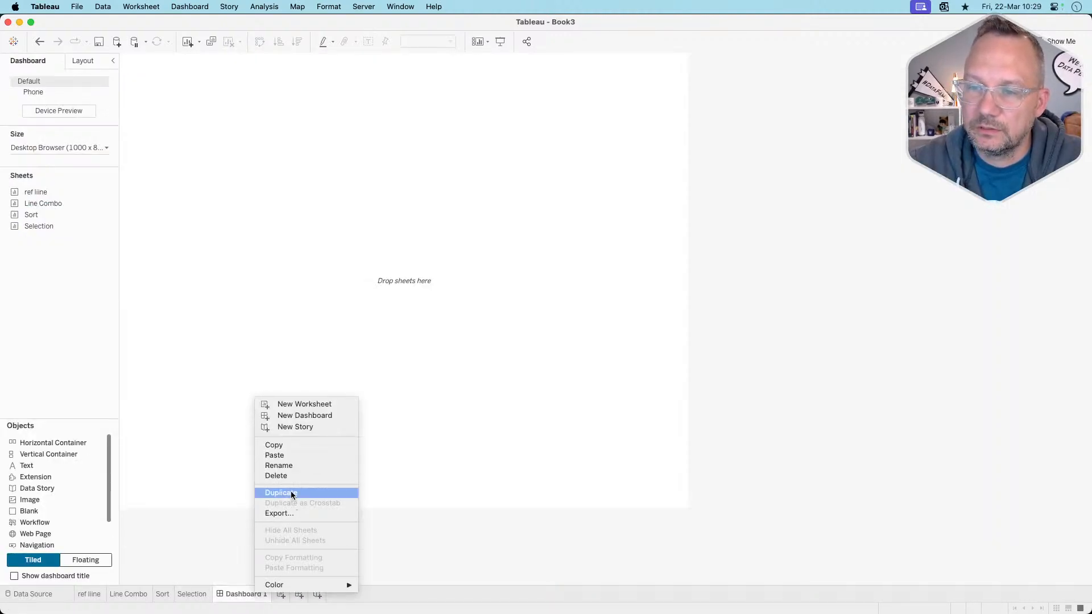
pyautogui.click(292, 495)
pyautogui.rightClick(300, 596)
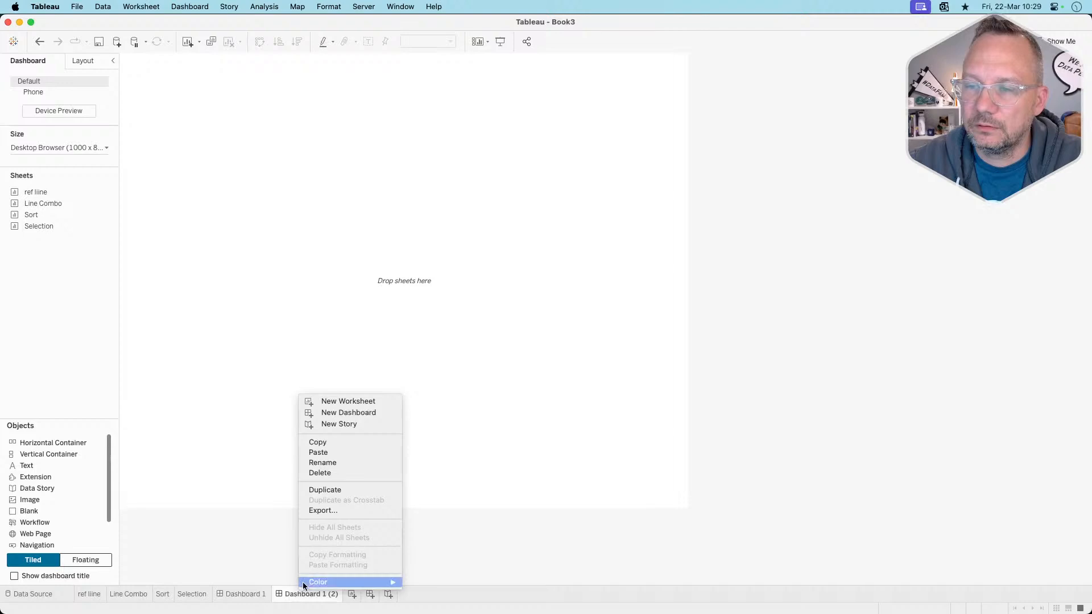
pyautogui.click(337, 489)
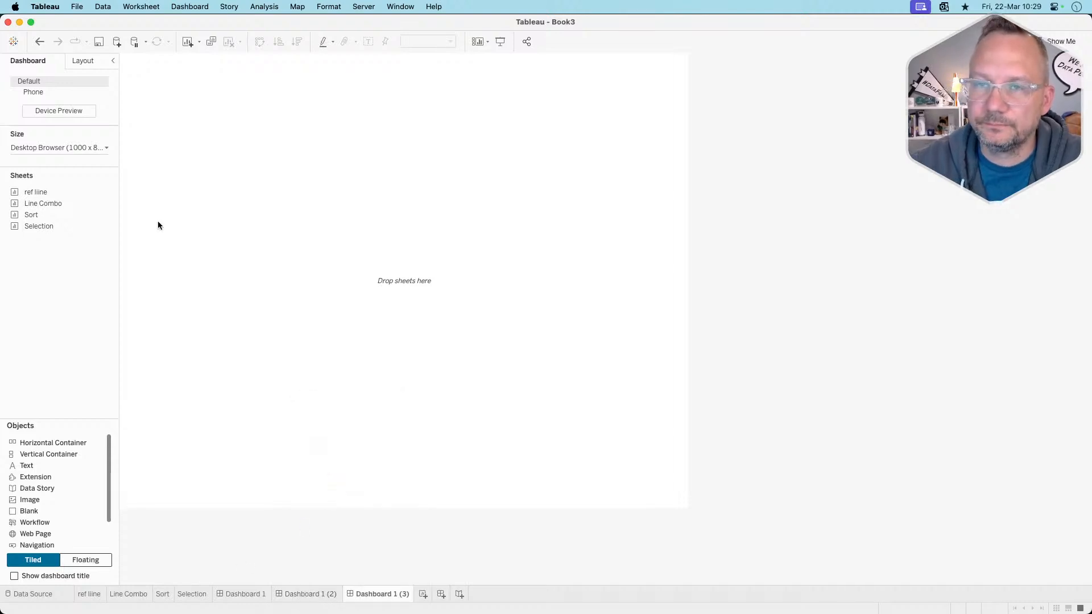
pyautogui.moveTo(74, 193)
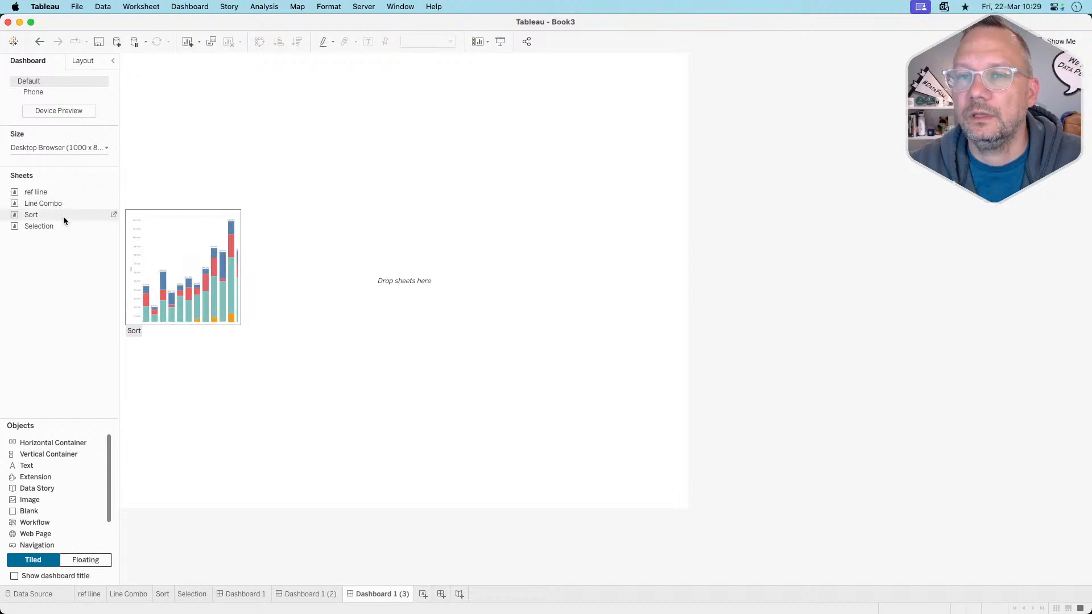
pyautogui.rightClick(386, 593)
pyautogui.click(414, 476)
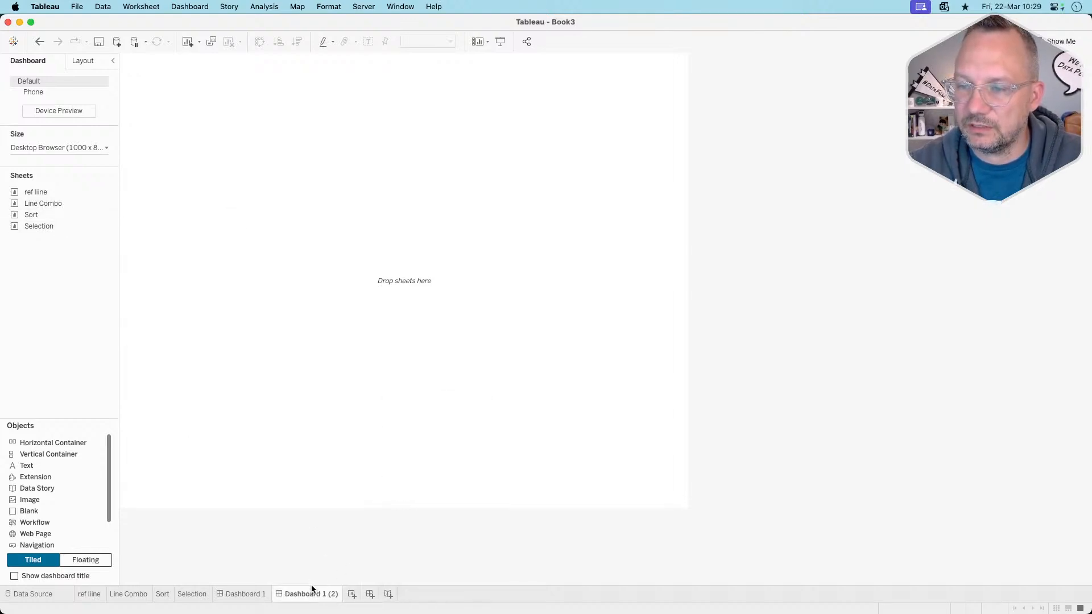
# - Delete the duplicated dashboard, Dashboard 1 (2)
pyautogui.rightClick(305, 594)
pyautogui.click(339, 469)
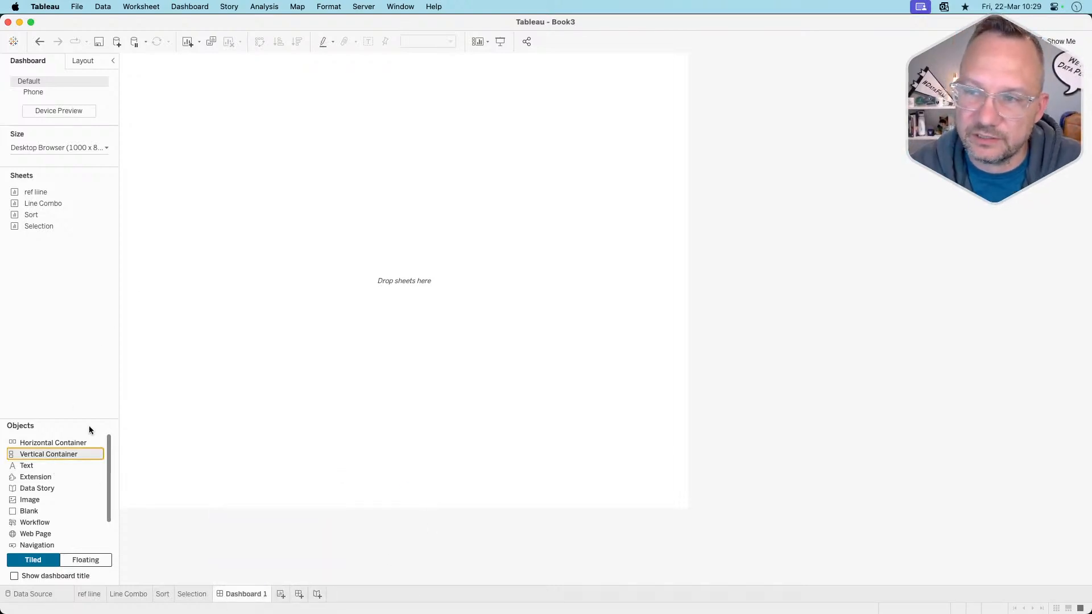
# - Fill Dashboard 1 with a vertical container holding a blank object and show the dashboard title
pyautogui.moveTo(85, 454); pyautogui.dragTo(341, 292)
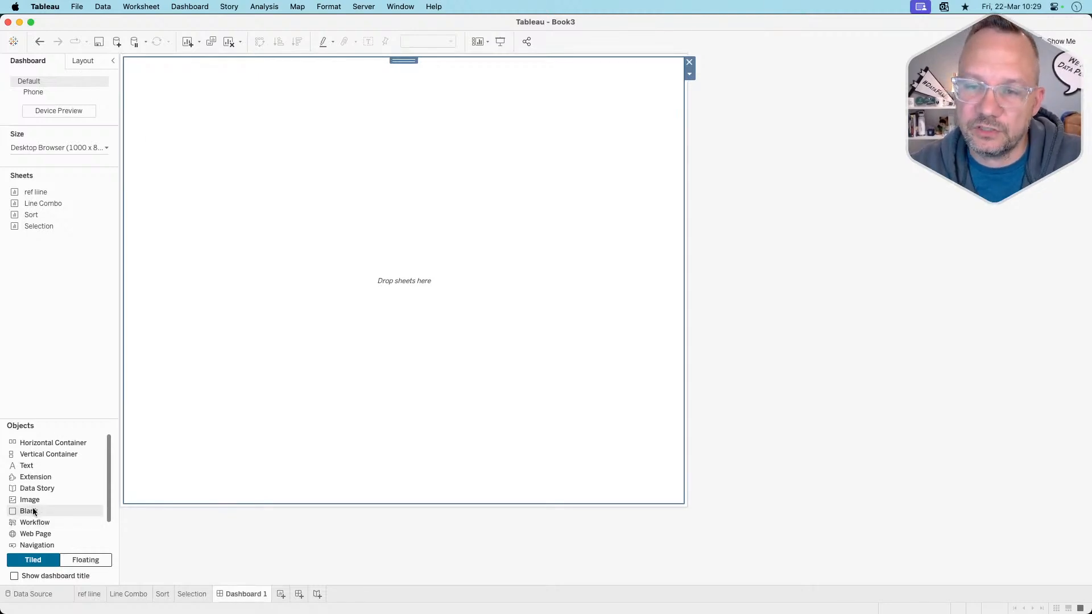
pyautogui.moveTo(33, 511); pyautogui.dragTo(293, 380)
pyautogui.moveTo(39, 226); pyautogui.dragTo(46, 302)
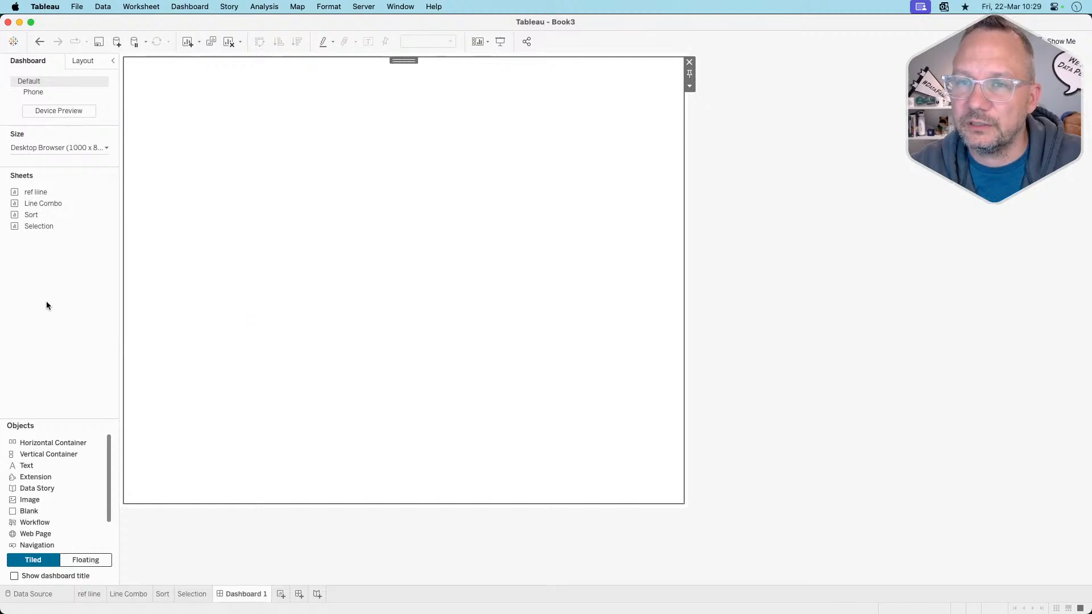
pyautogui.click(14, 576)
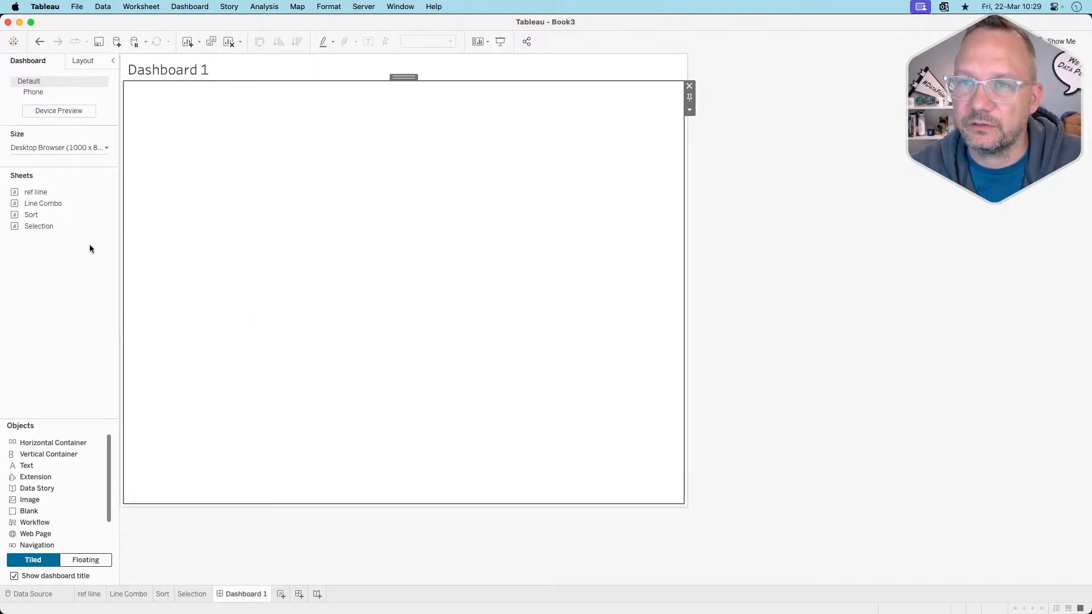
# - Place the Selection sheet above the blank object inside the vertical container
pyautogui.moveTo(59, 196)
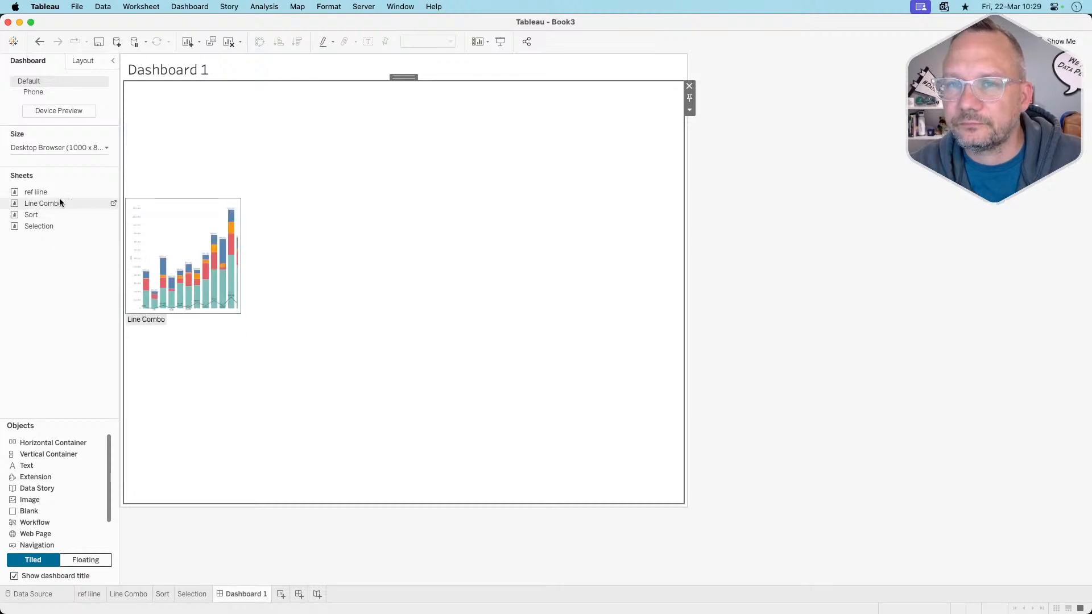
pyautogui.moveTo(53, 223)
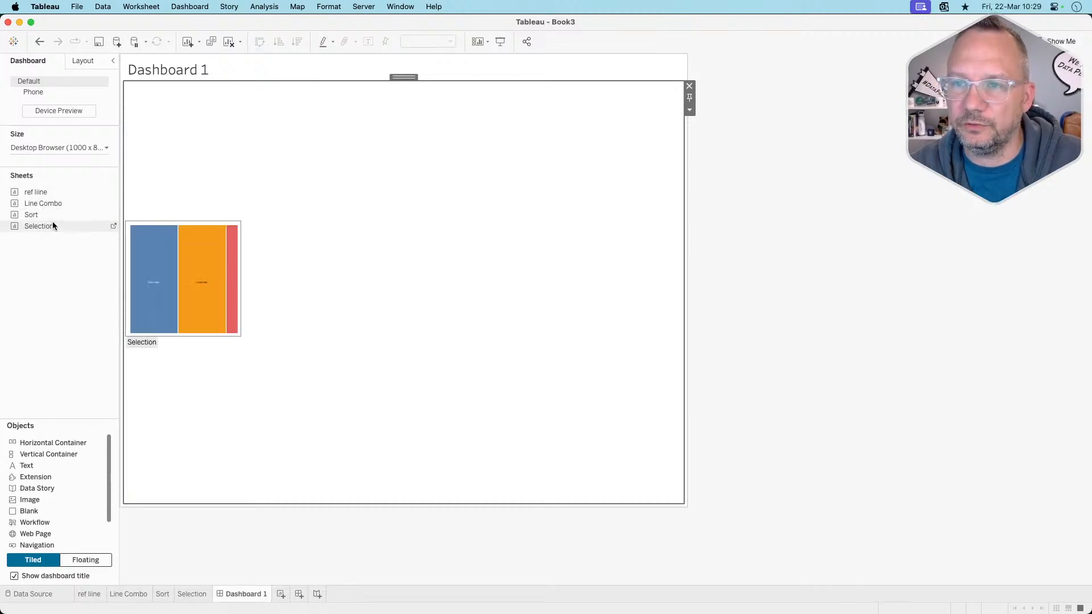
pyautogui.moveTo(52, 223); pyautogui.dragTo(319, 86)
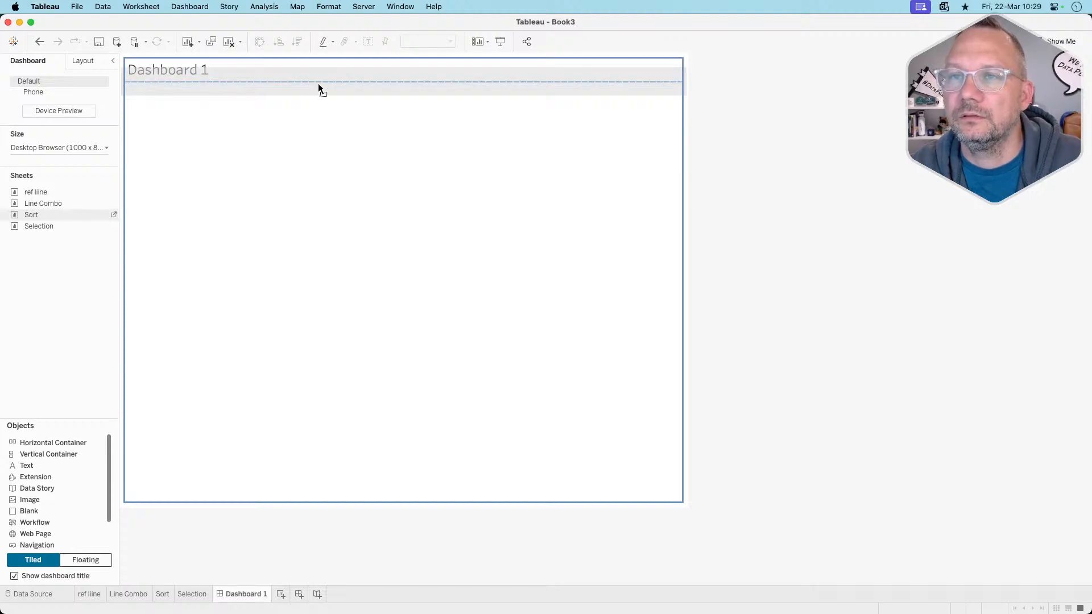
pyautogui.moveTo(318, 83); pyautogui.dragTo(309, 104)
pyautogui.moveTo(307, 150); pyautogui.dragTo(307, 151)
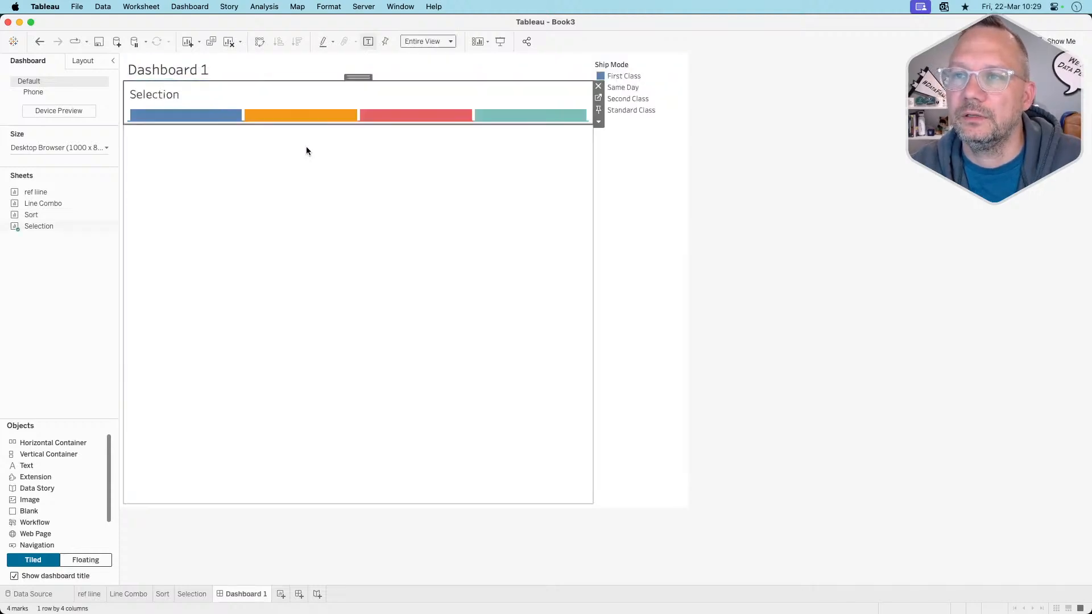
# - Hide the Selection sheet's title on the dashboard and remove the Ship Mode legend
pyautogui.rightClick(173, 97)
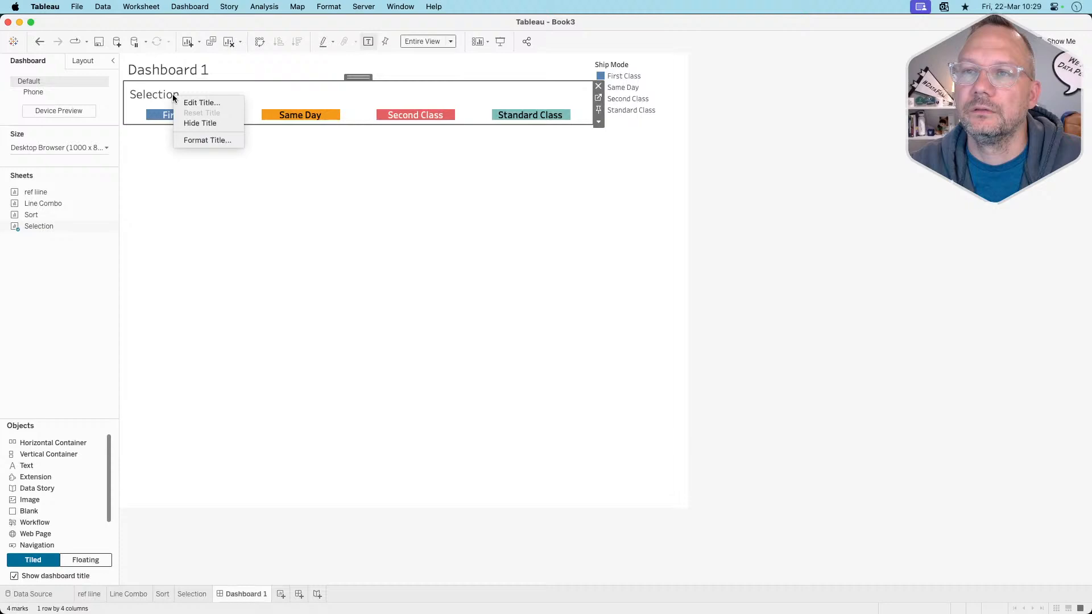
pyautogui.click(190, 124)
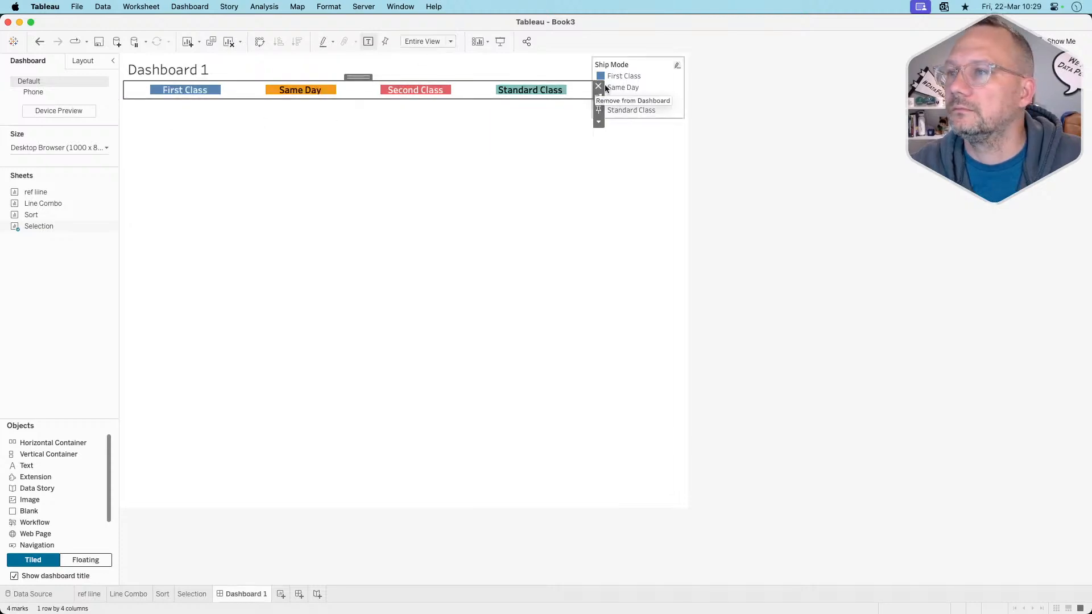
pyautogui.click(653, 93)
pyautogui.click(688, 63)
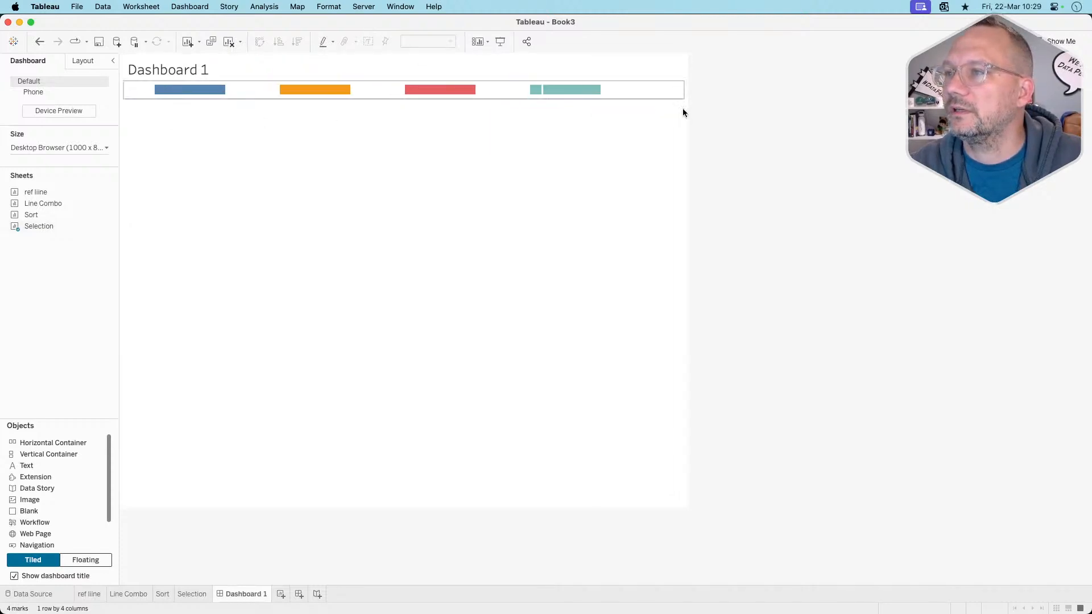
# - Set the Selection sheet's height on the dashboard to 100 pixels
pyautogui.click(586, 91)
pyautogui.click(543, 95)
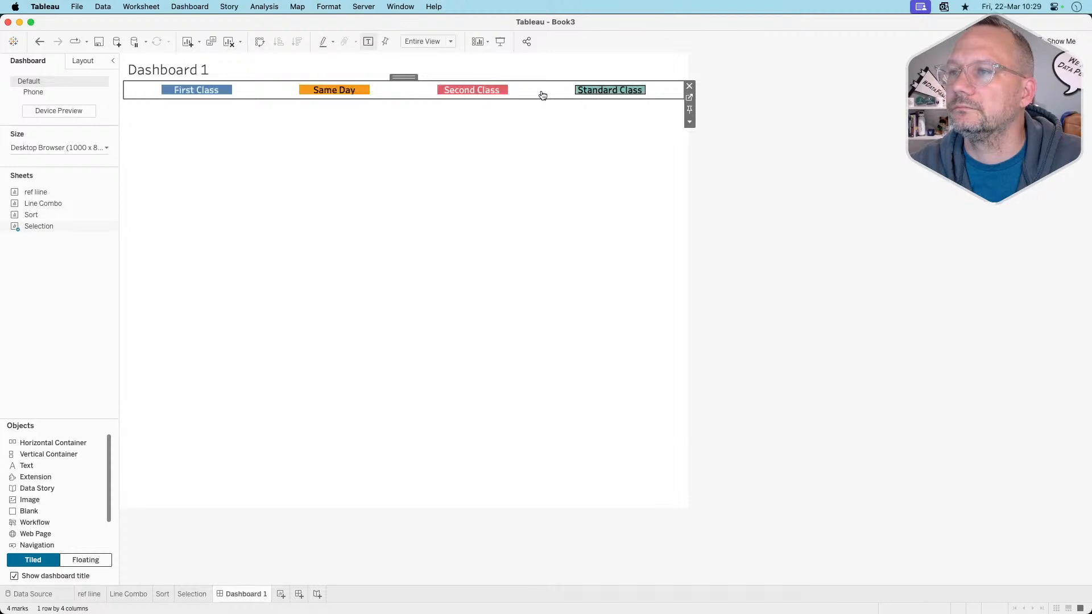
pyautogui.click(690, 121)
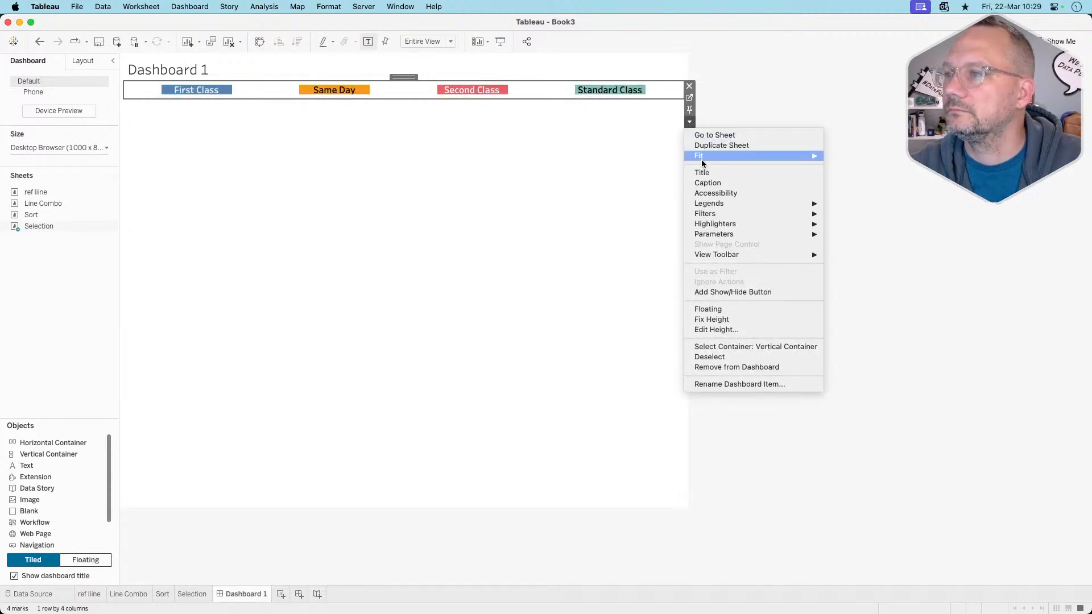
pyautogui.click(715, 329)
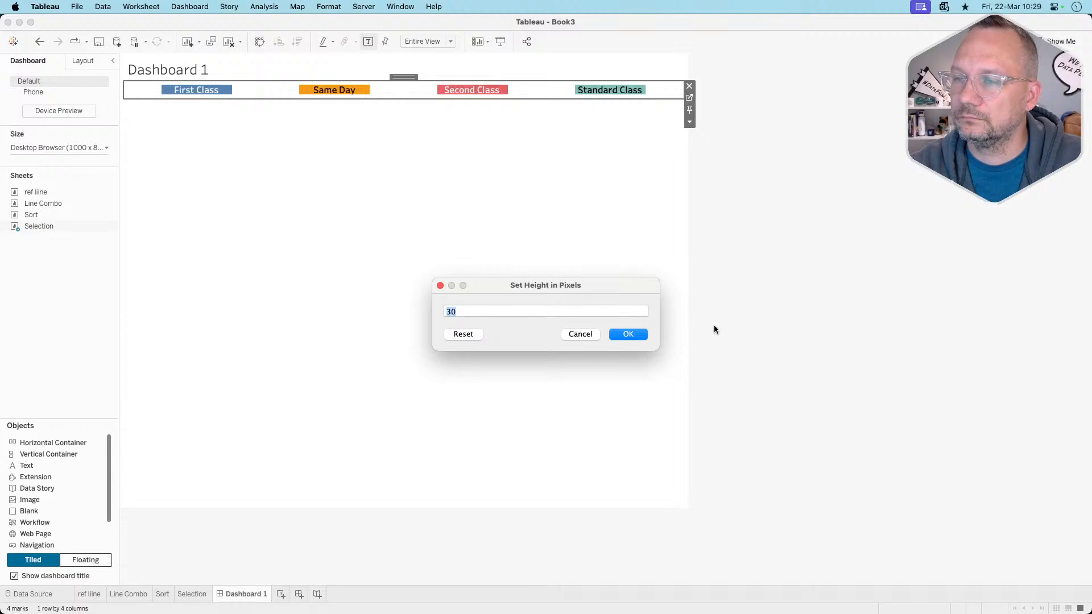
pyautogui.write('7')
pyautogui.write('00')
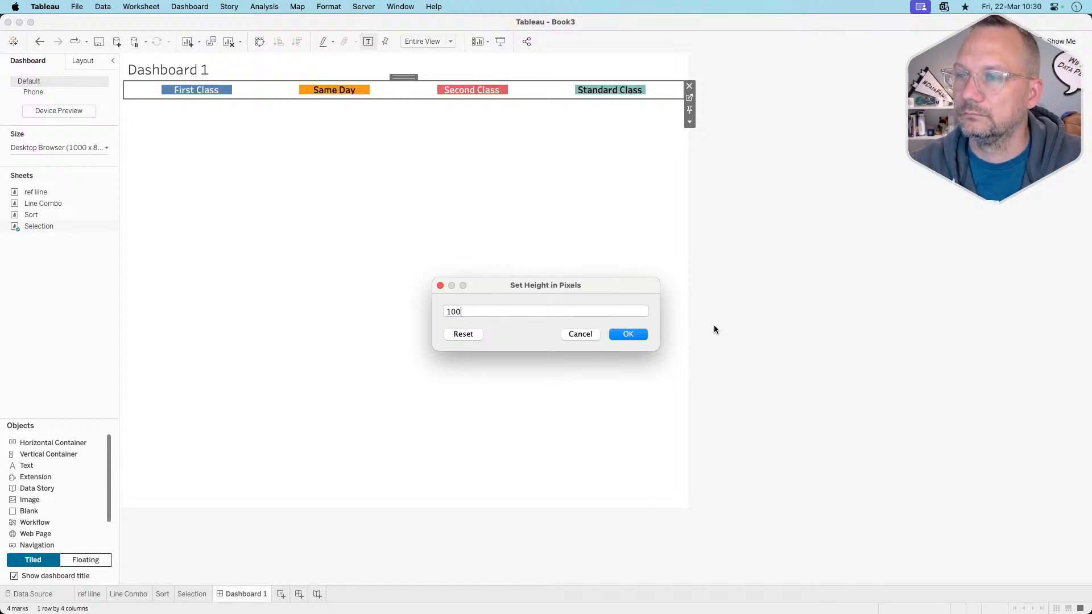
pyautogui.press('Return')
# - Reduce the height of the Selection sheet to 75 pixels
pyautogui.click(689, 124)
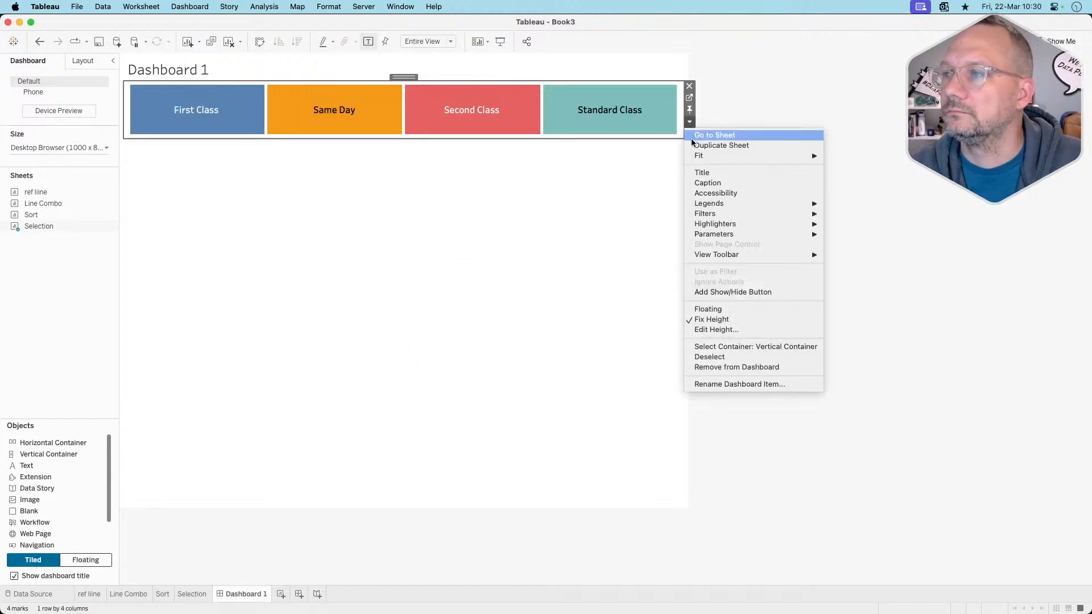
pyautogui.click(718, 330)
pyautogui.write('70')
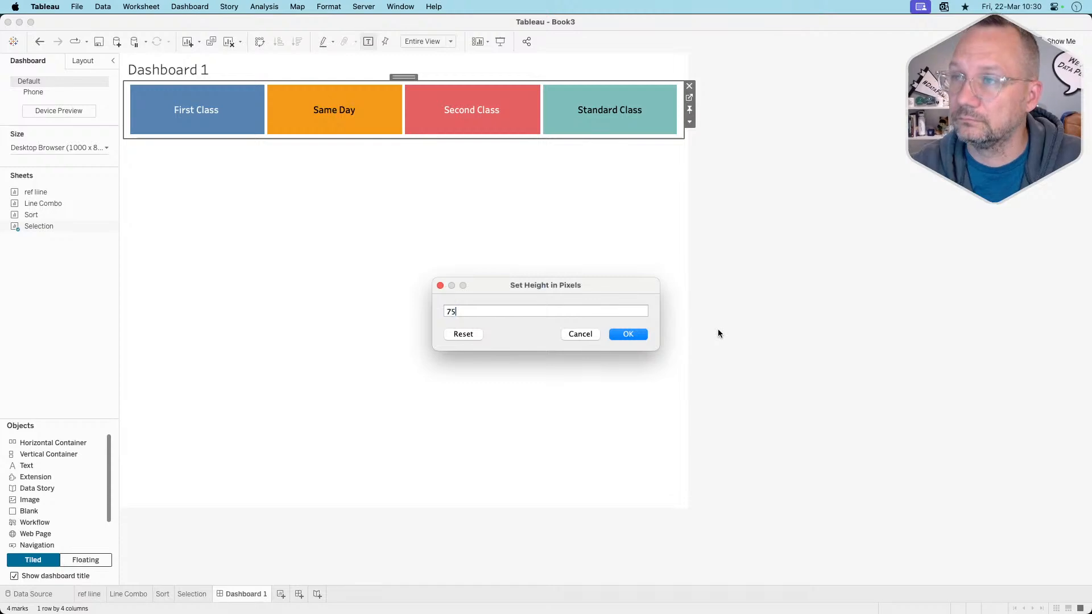
pyautogui.press('Return')
# - Reduce the Selection sheet's height further to 50 pixels and deselect it
pyautogui.click(690, 124)
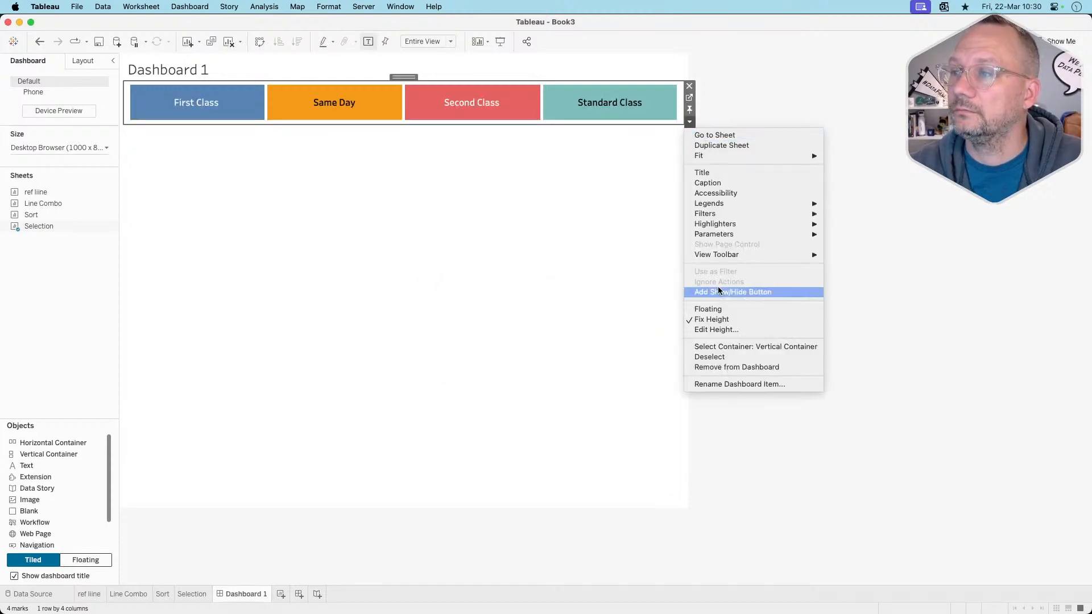
pyautogui.click(722, 329)
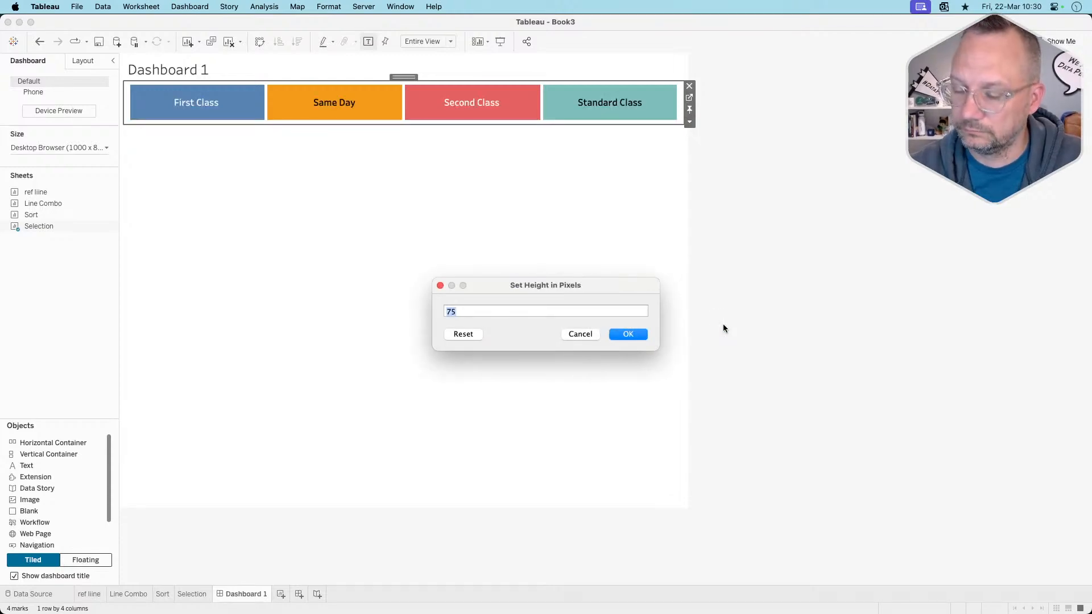
pyautogui.write('50')
pyautogui.press('Return')
pyautogui.click(733, 156)
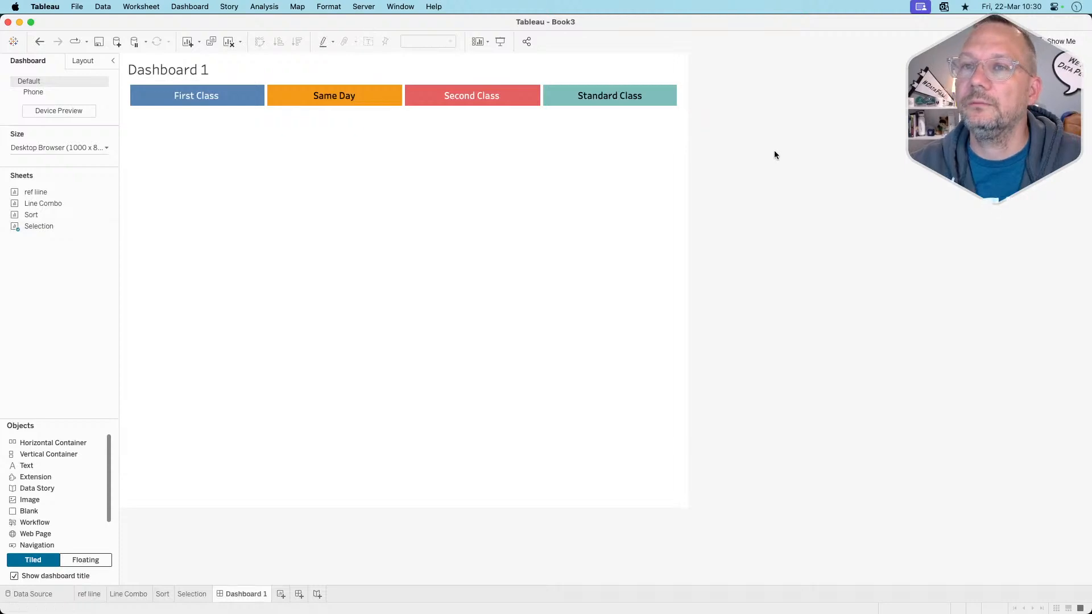
# - Remove the Selection sheet from Dashboard 1
pyautogui.click(681, 98)
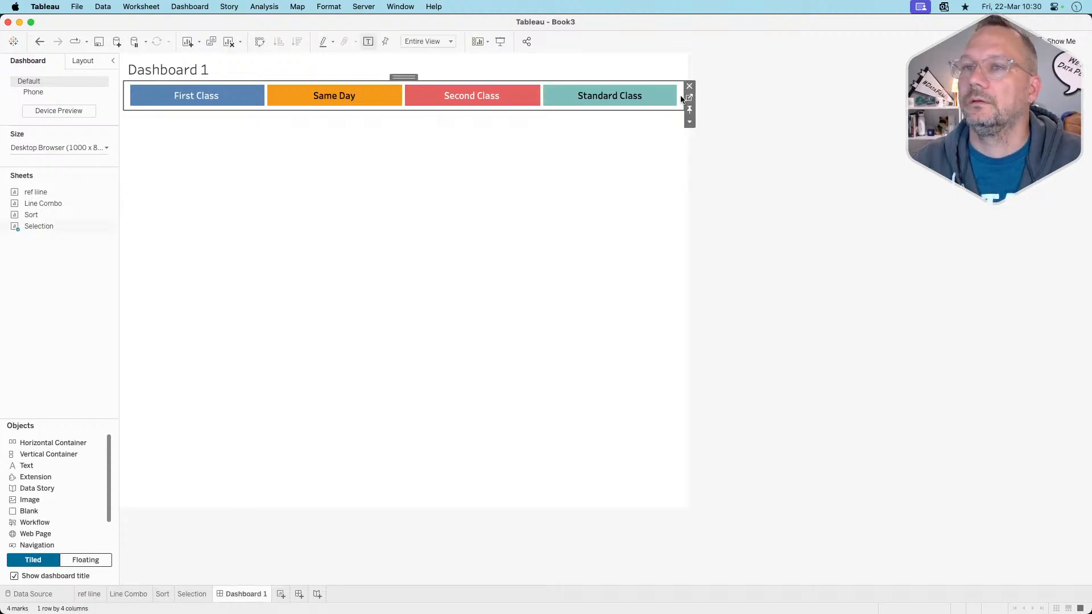
pyautogui.click(700, 200)
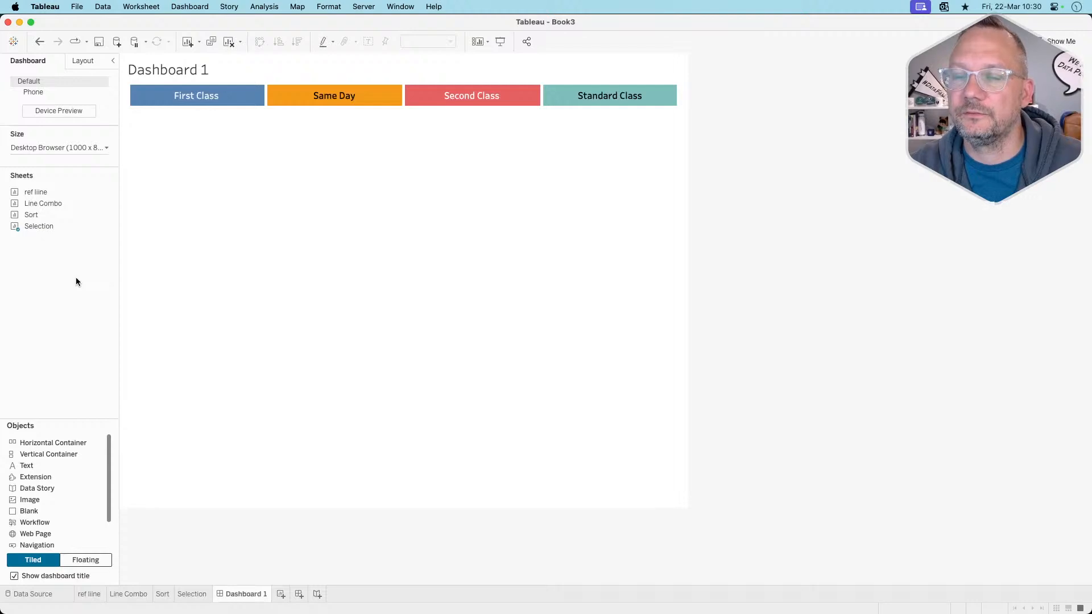
pyautogui.click(681, 100)
pyautogui.click(690, 87)
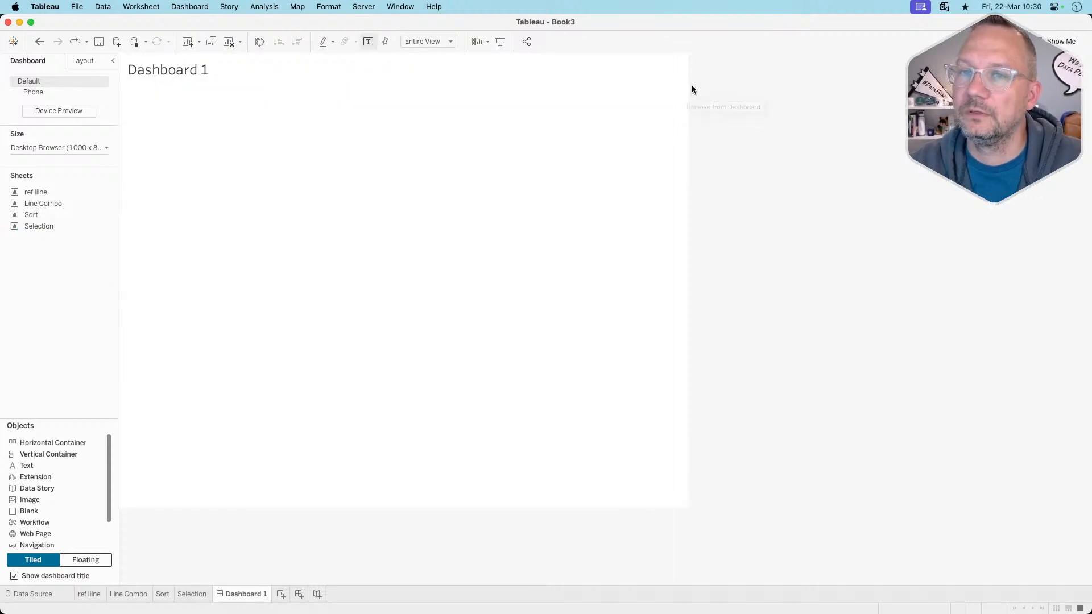
# - Place the ref liine sheet in the dashboard's vertical container and remove the blank object below it
pyautogui.moveTo(42, 190); pyautogui.dragTo(352, 118)
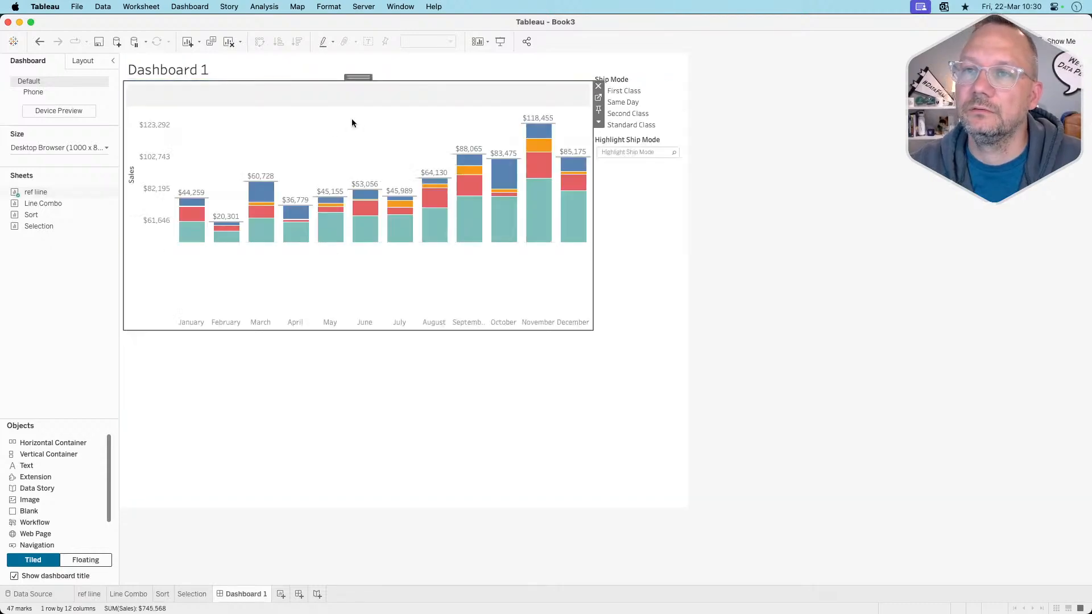
pyautogui.click(434, 448)
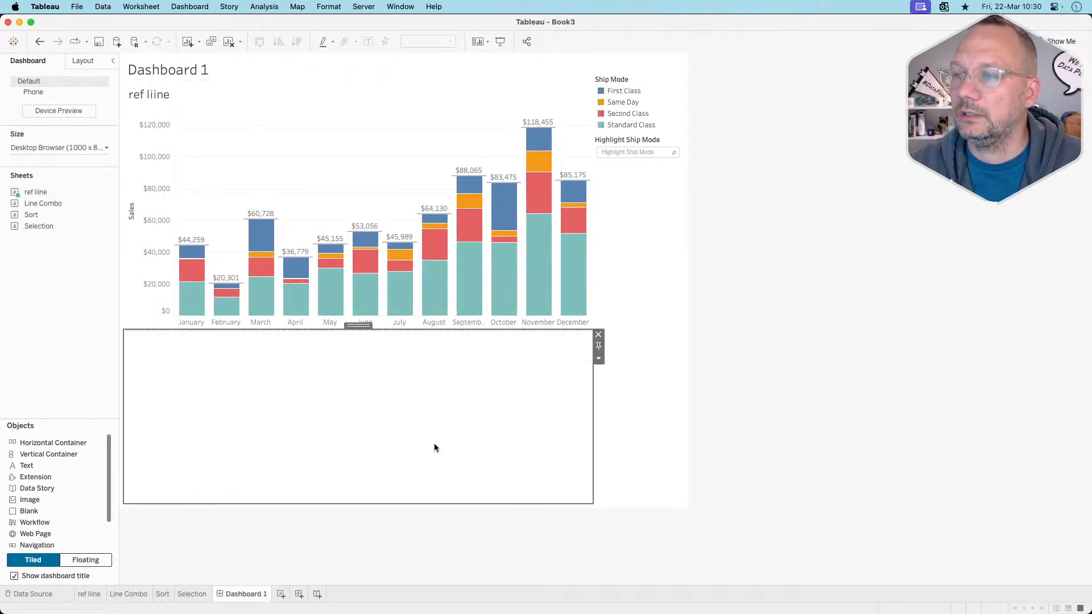
pyautogui.click(598, 334)
# - Move the Highlight Ship Mode control from the side column to directly above the ref liine chart
pyautogui.click(673, 86)
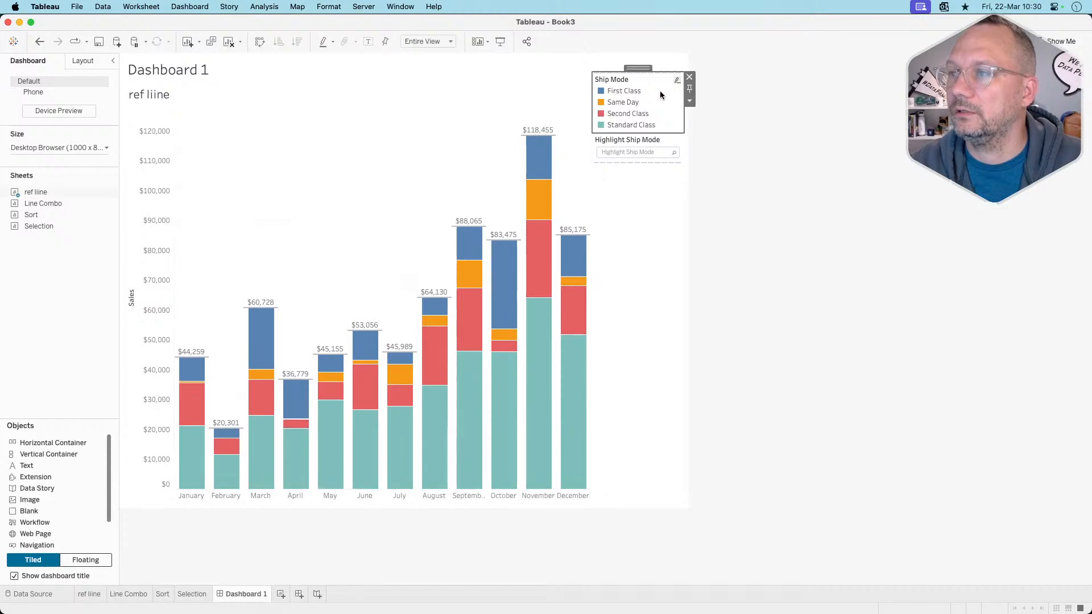
pyautogui.click(635, 142)
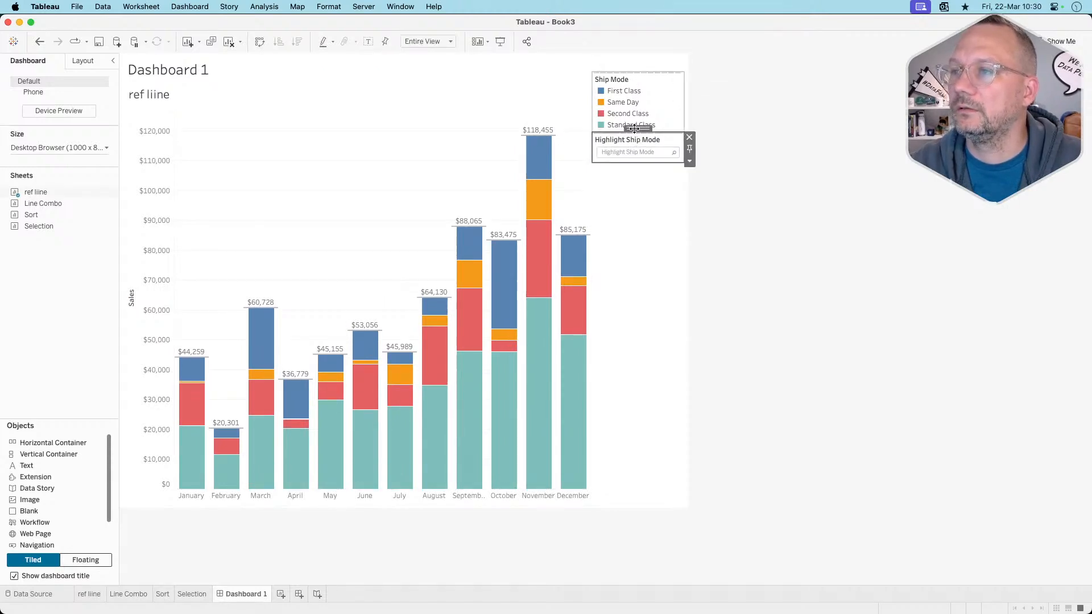
pyautogui.moveTo(634, 128)
pyautogui.mouseDown()
pyautogui.moveTo(298, 84)
pyautogui.moveTo(291, 100)
pyautogui.mouseUp()
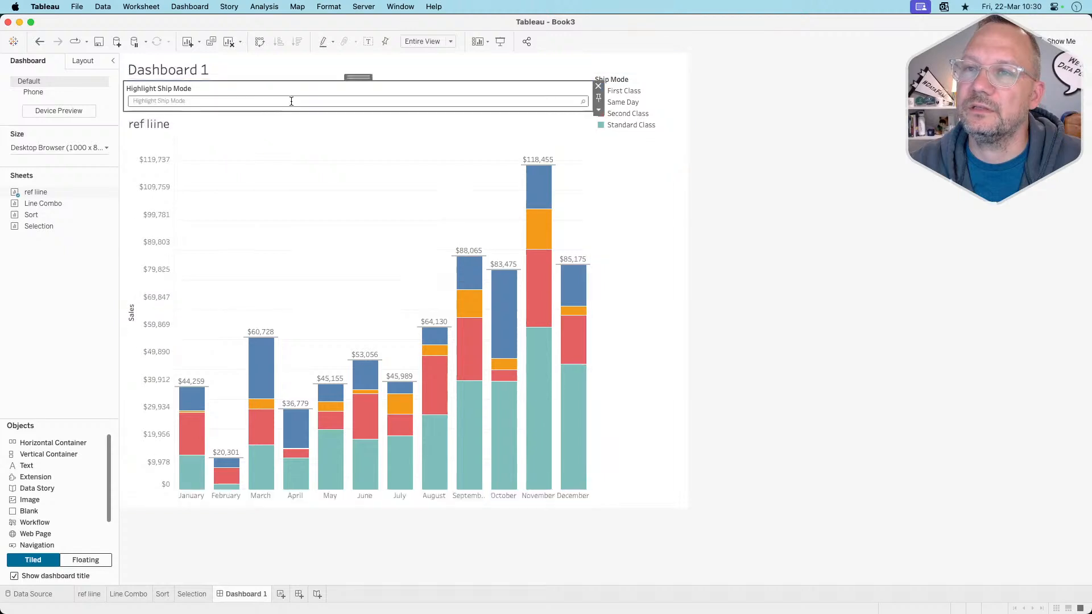
# - Insert a horizontal container above the ref liine chart and move the Highlight Ship Mode control and Ship Mode legend into it
pyautogui.click(636, 78)
pyautogui.moveTo(629, 73)
pyautogui.mouseDown()
pyautogui.moveTo(544, 100)
pyautogui.moveTo(638, 97)
pyautogui.mouseUp()
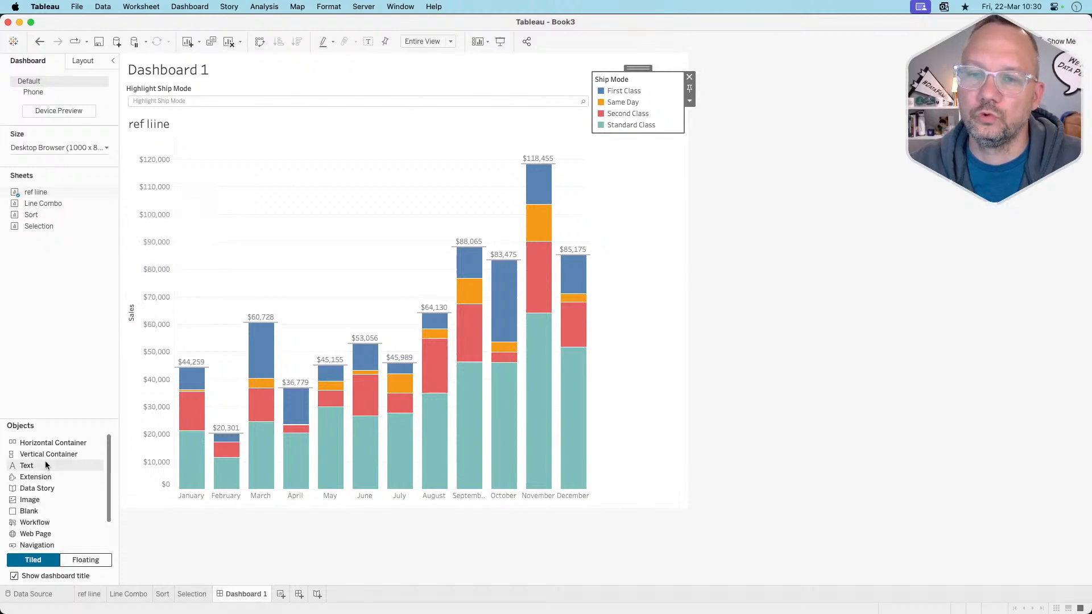
pyautogui.moveTo(48, 443); pyautogui.dragTo(369, 160)
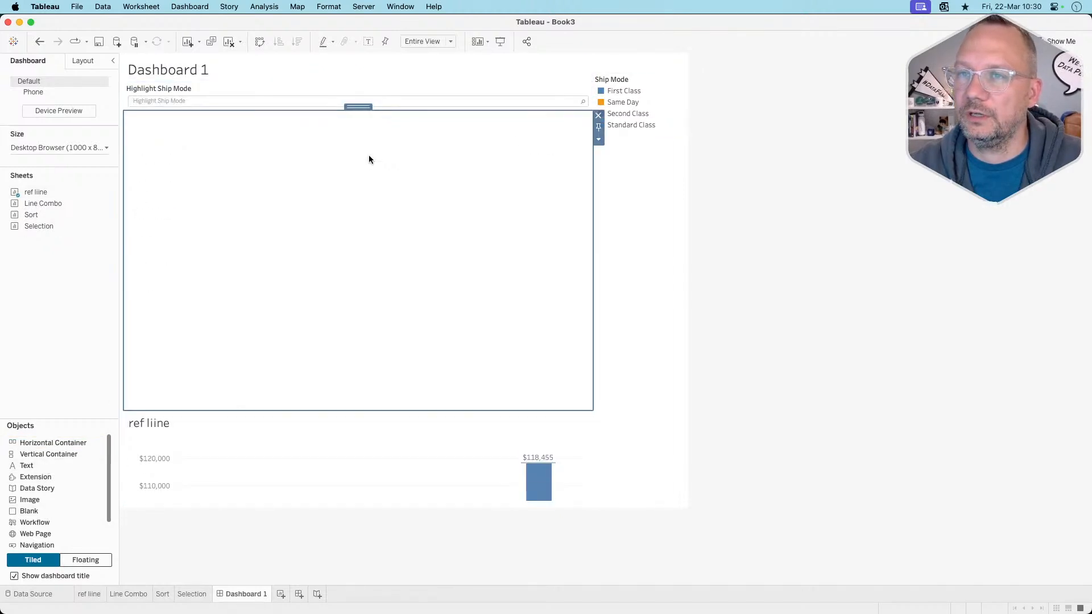
pyautogui.click(280, 89)
pyautogui.moveTo(360, 79); pyautogui.dragTo(344, 184)
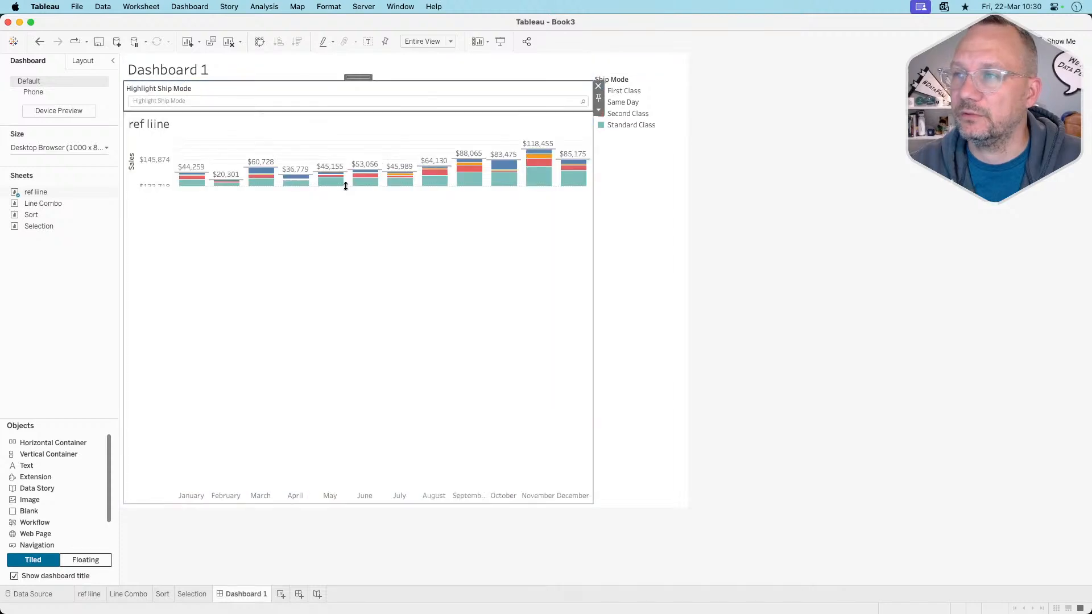
pyautogui.click(637, 80)
pyautogui.moveTo(639, 68); pyautogui.dragTo(554, 98)
# - Arrange the Ship Mode legend's items in a single row and widen the legend across the rest of its container
pyautogui.click(321, 110)
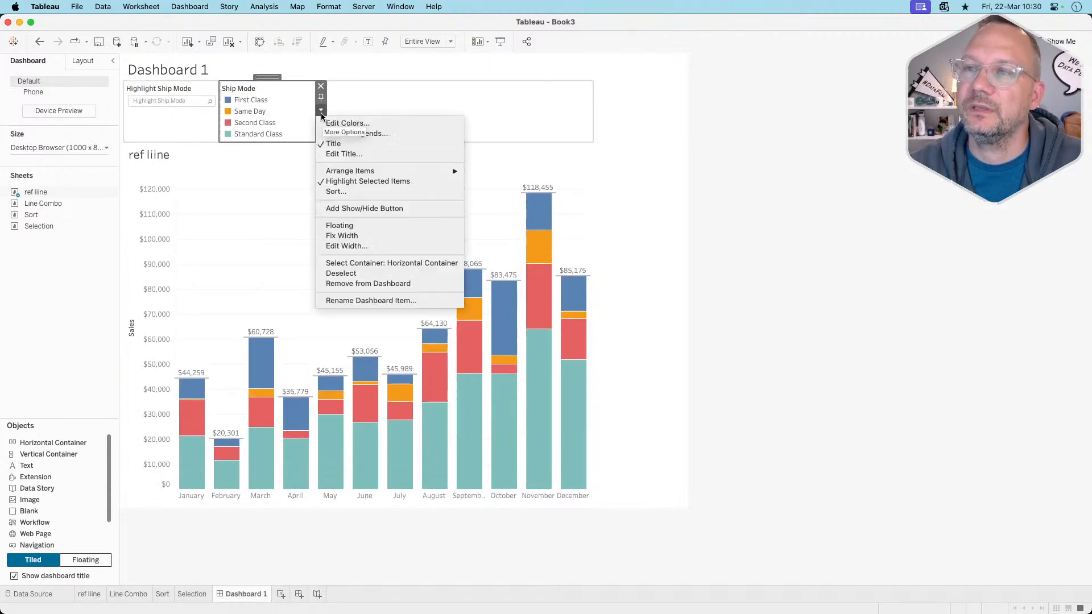
pyautogui.moveTo(432, 172)
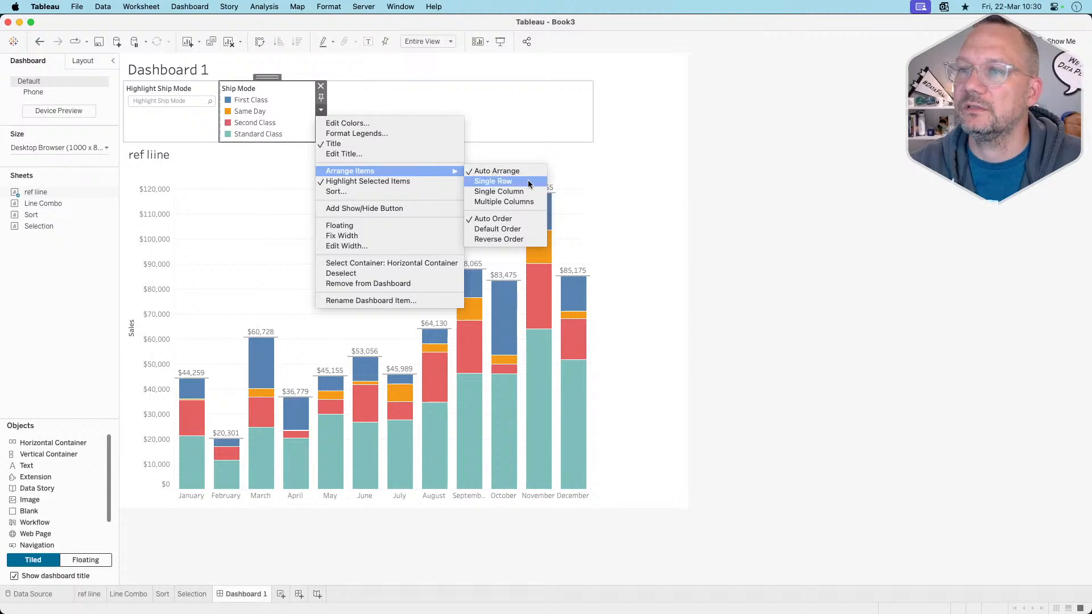
pyautogui.click(528, 181)
pyautogui.click(547, 105)
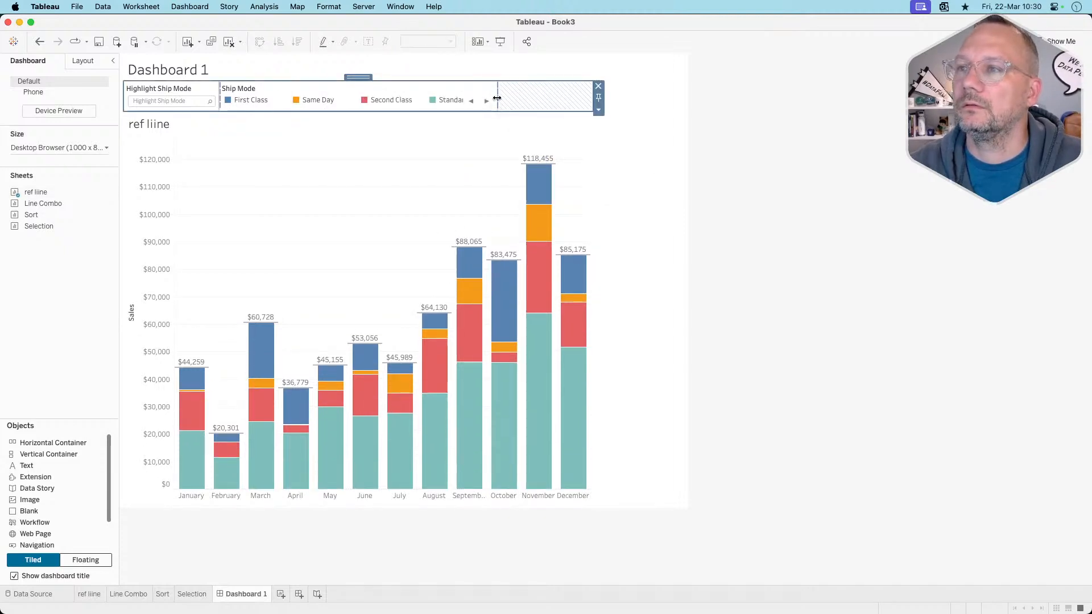
pyautogui.moveTo(498, 101); pyautogui.dragTo(636, 97)
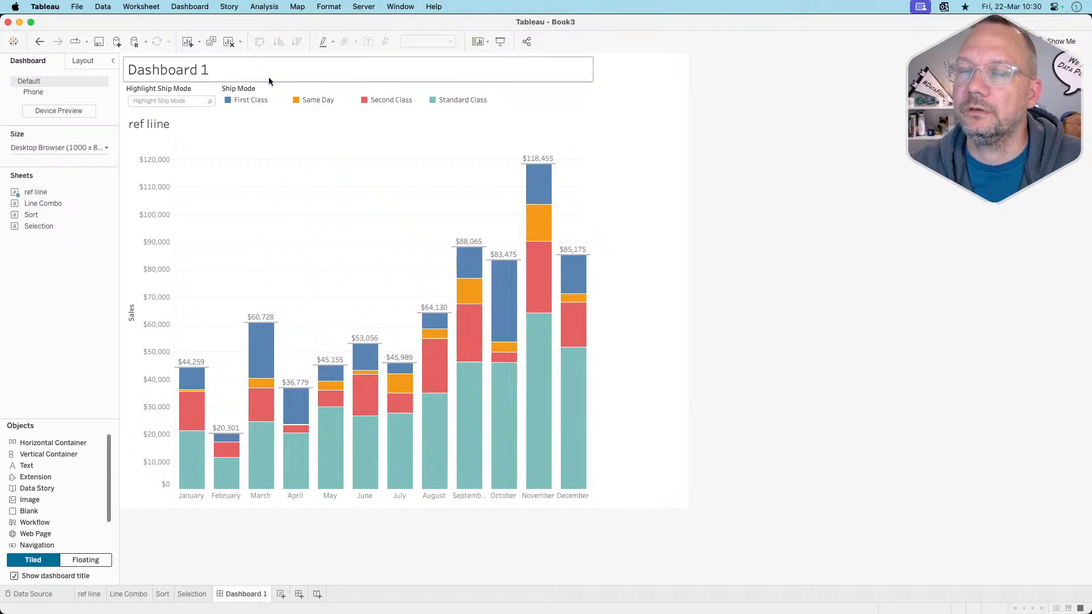
# - Remove the empty container beside the ref liine chart so the chart fills the dashboard's full width
pyautogui.click(638, 106)
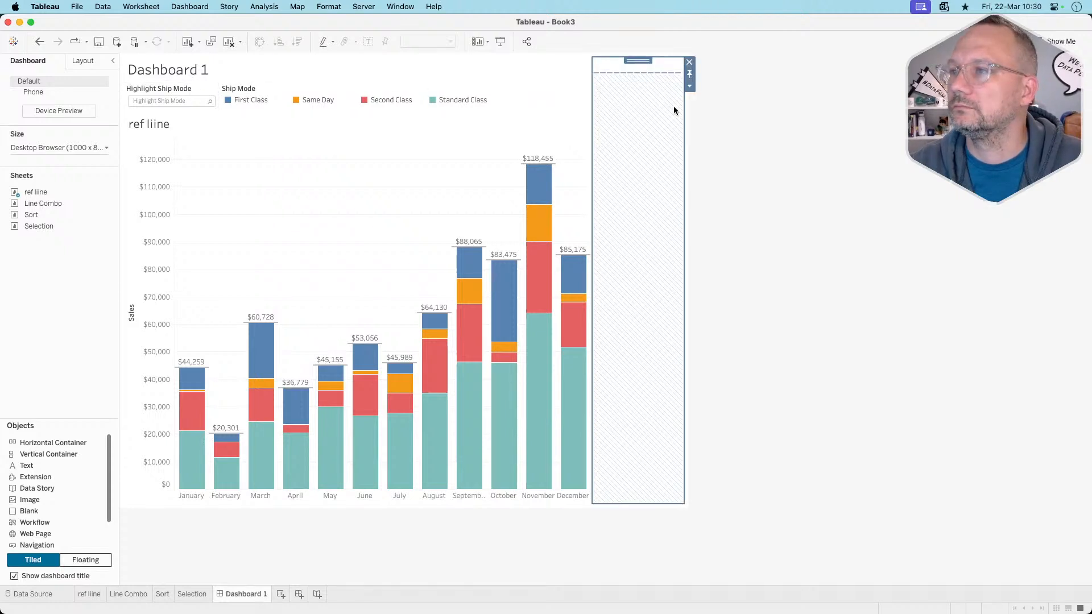
pyautogui.click(689, 62)
pyautogui.click(584, 322)
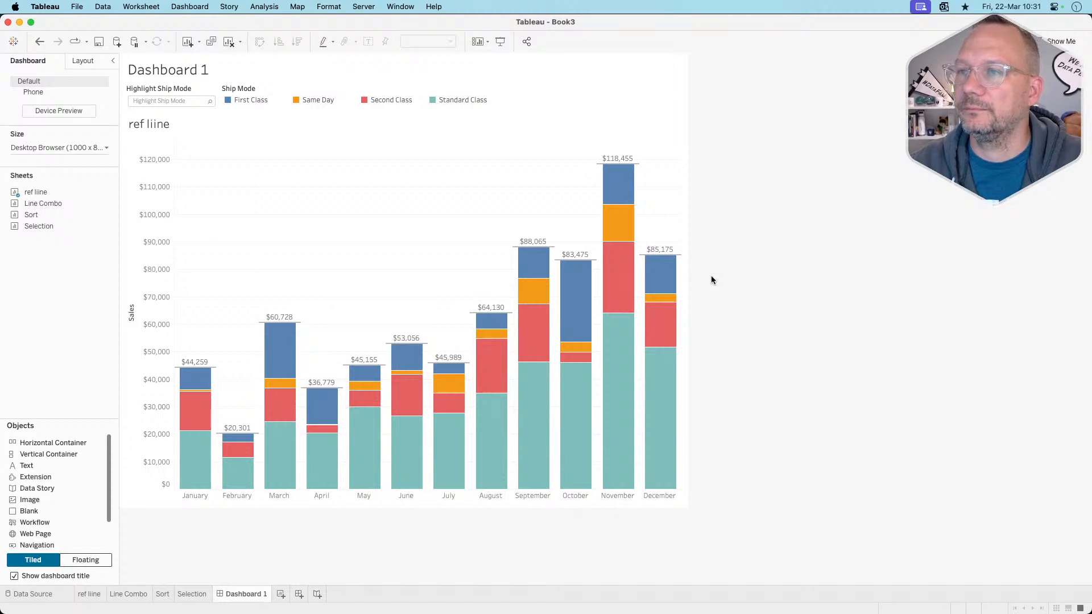
# - Preview the Standard Class highlight on the ref liine chart with the Highlight Ship Mode control, then clear the selection
pyautogui.click(184, 101)
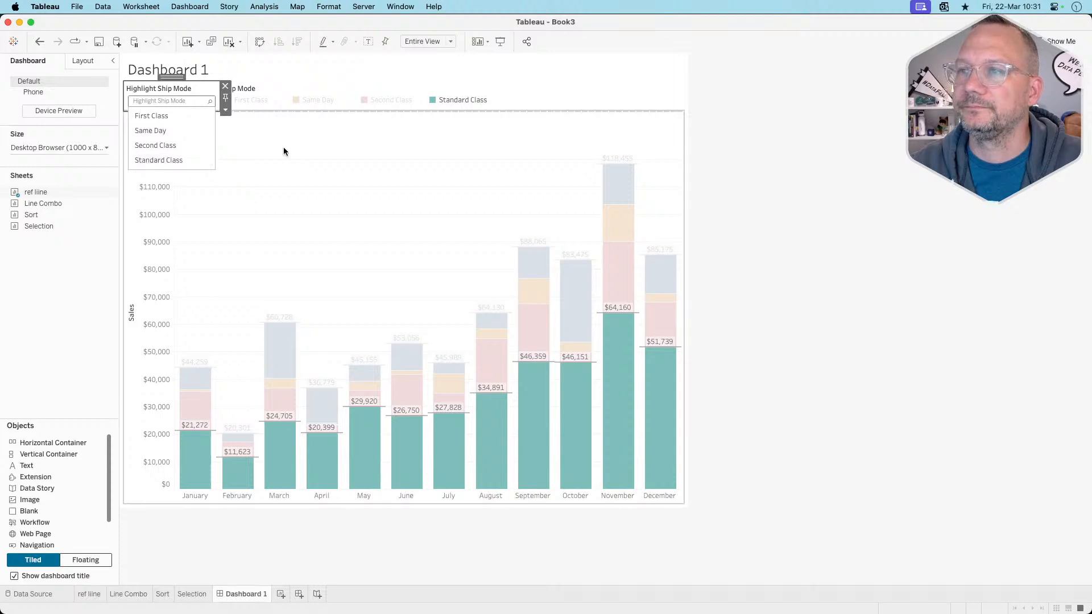
pyautogui.click(774, 157)
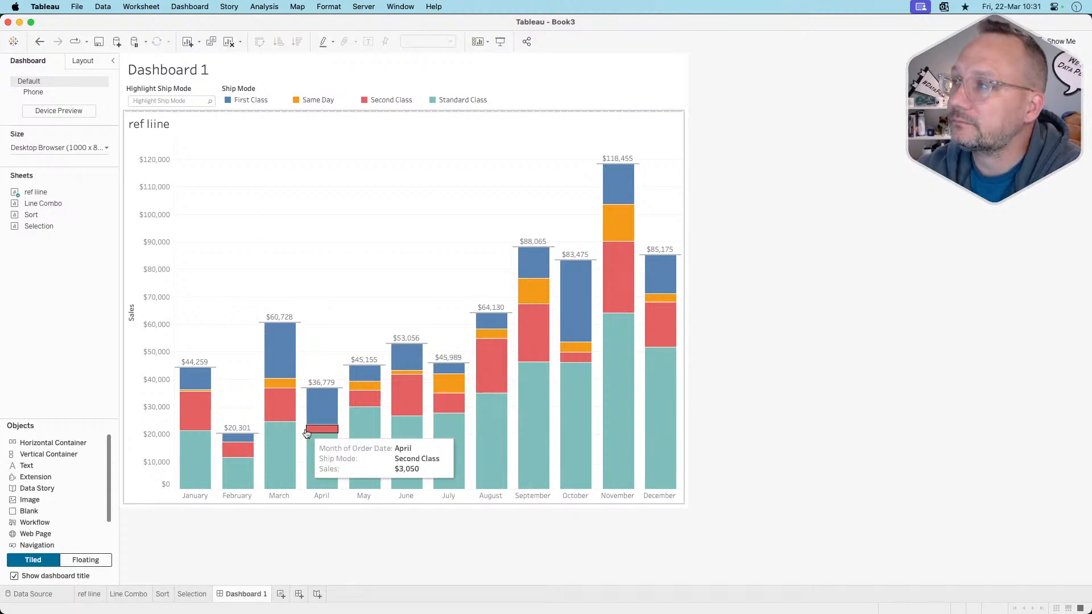
pyautogui.click(333, 246)
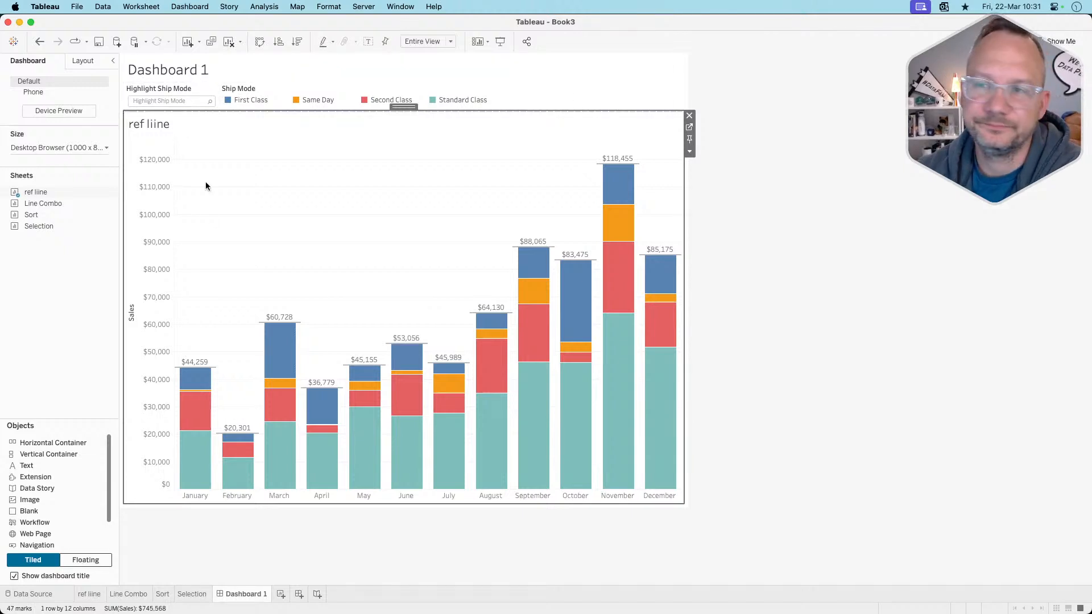
pyautogui.click(718, 174)
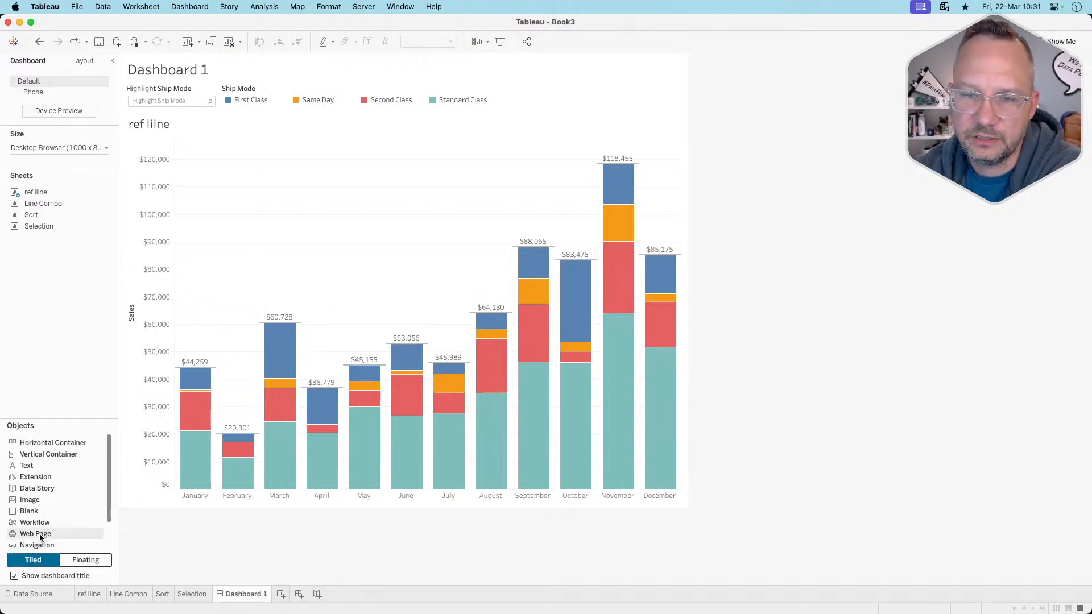
pyautogui.scroll(-3, 40, 537)
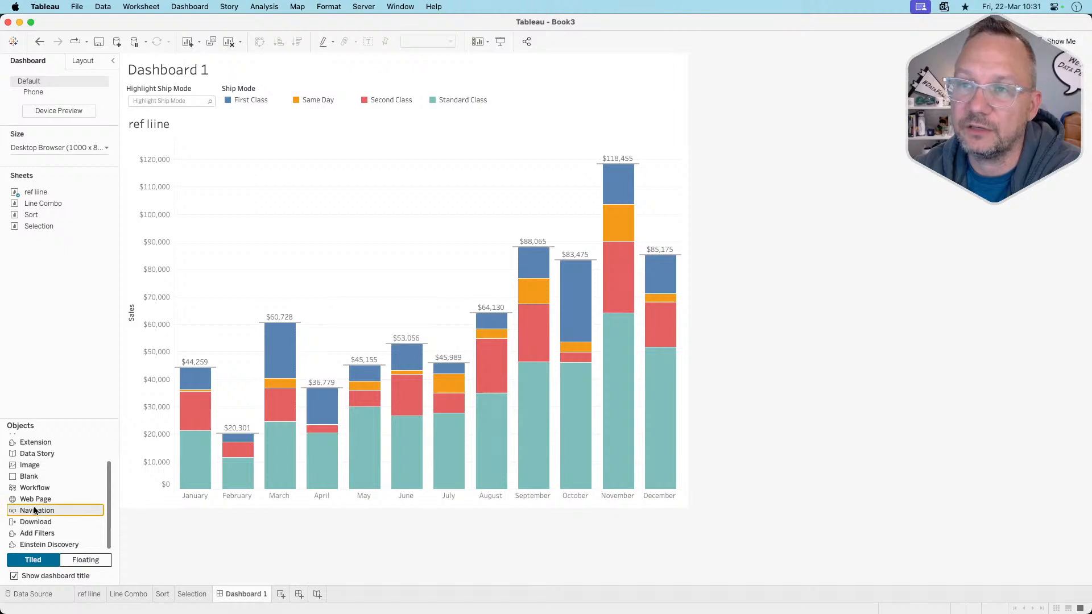
pyautogui.moveTo(34, 511); pyautogui.dragTo(295, 86)
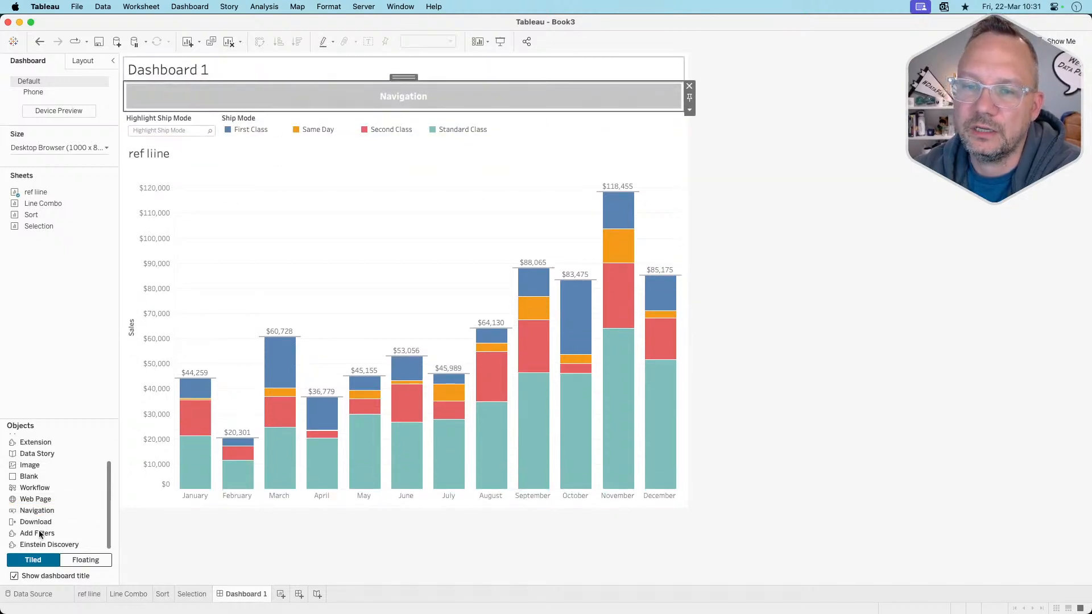
pyautogui.moveTo(34, 499); pyautogui.dragTo(650, 95)
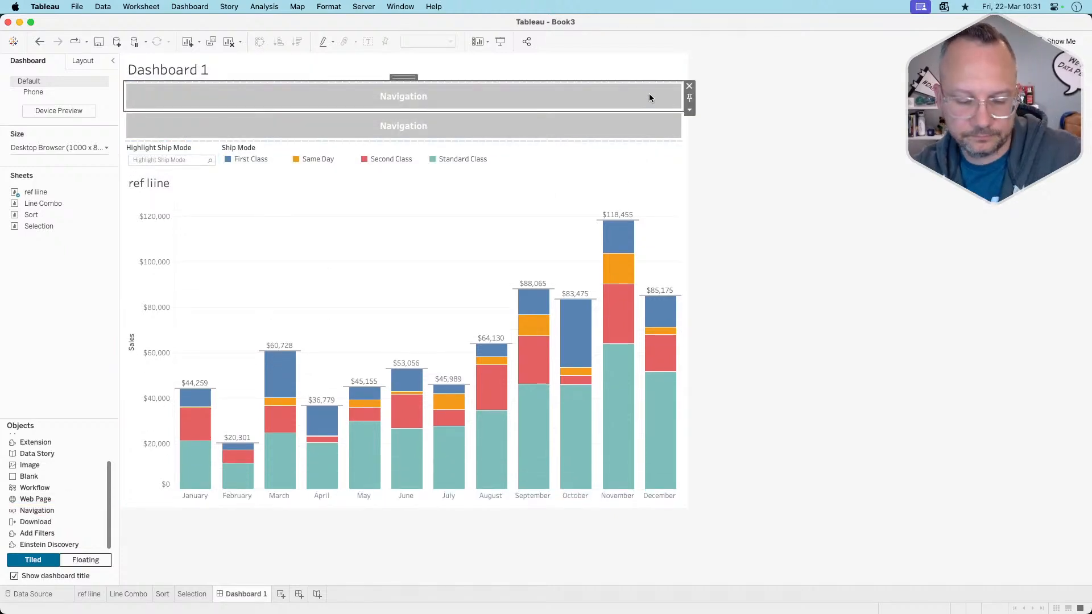
pyautogui.press('super+z')
pyautogui.press('super+z')
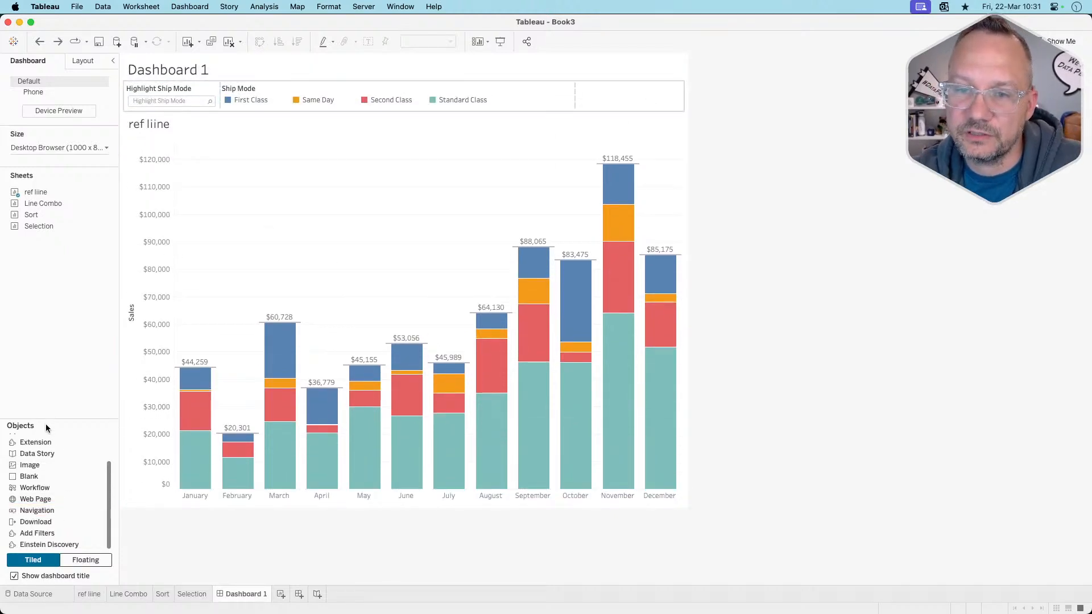
# - Insert a horizontal container between the dashboard title and the Ship Mode controls and place three Navigation buttons side by side in it
pyautogui.scroll(3, 46, 463)
pyautogui.click(51, 442)
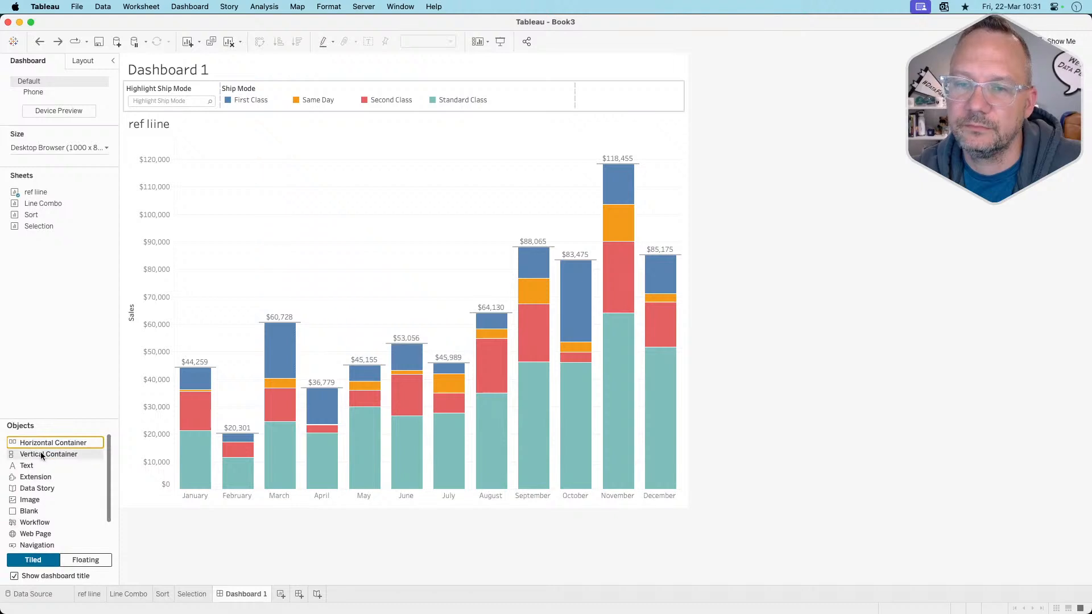
pyautogui.moveTo(39, 451); pyautogui.dragTo(371, 85)
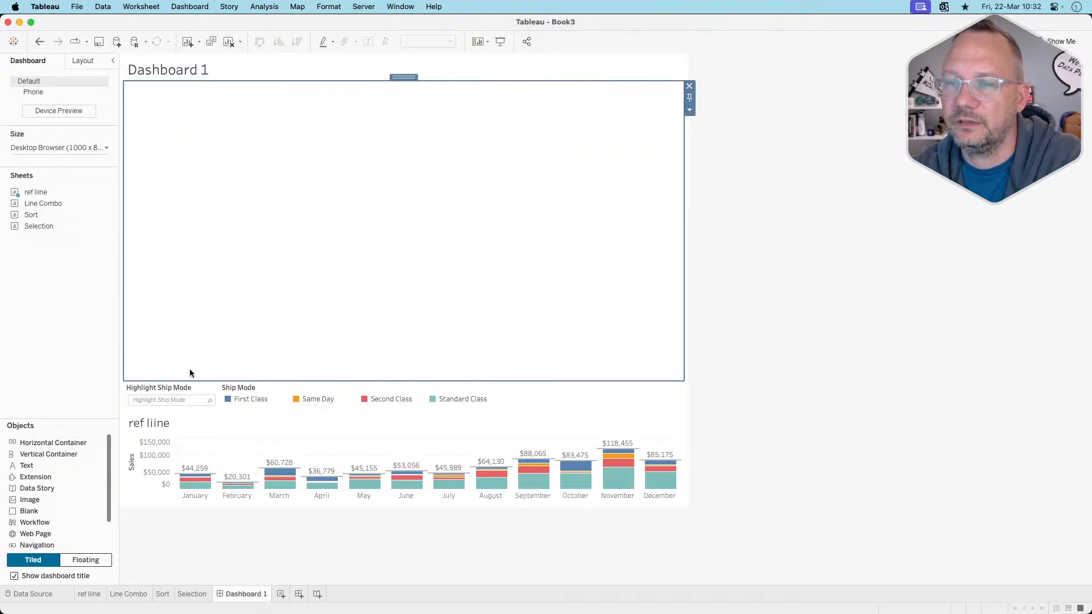
pyautogui.scroll(-3, 54, 488)
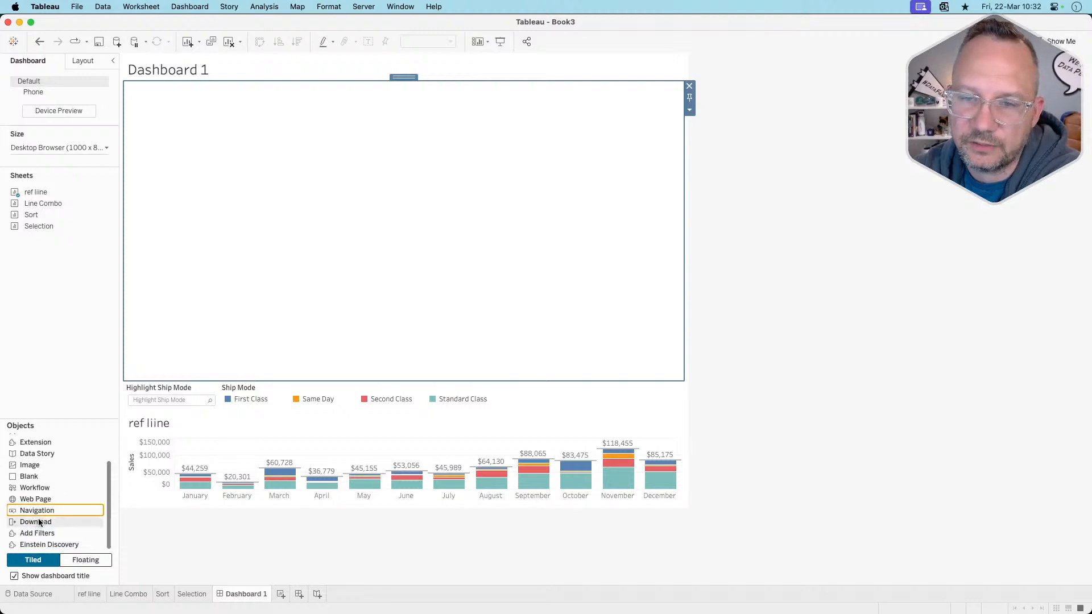
pyautogui.moveTo(35, 499); pyautogui.dragTo(244, 281)
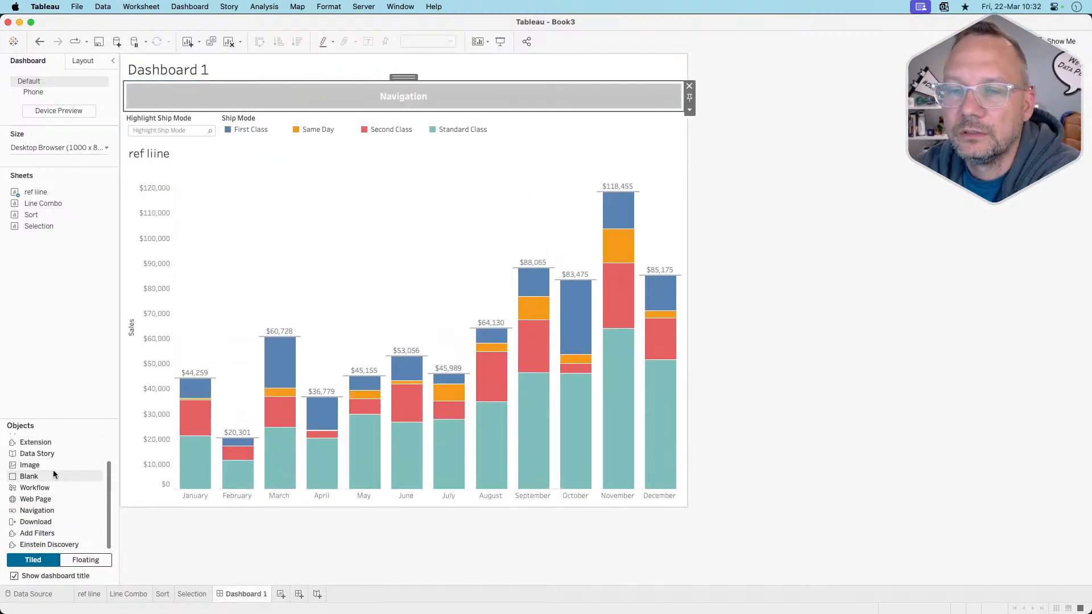
pyautogui.moveTo(45, 508); pyautogui.dragTo(605, 106)
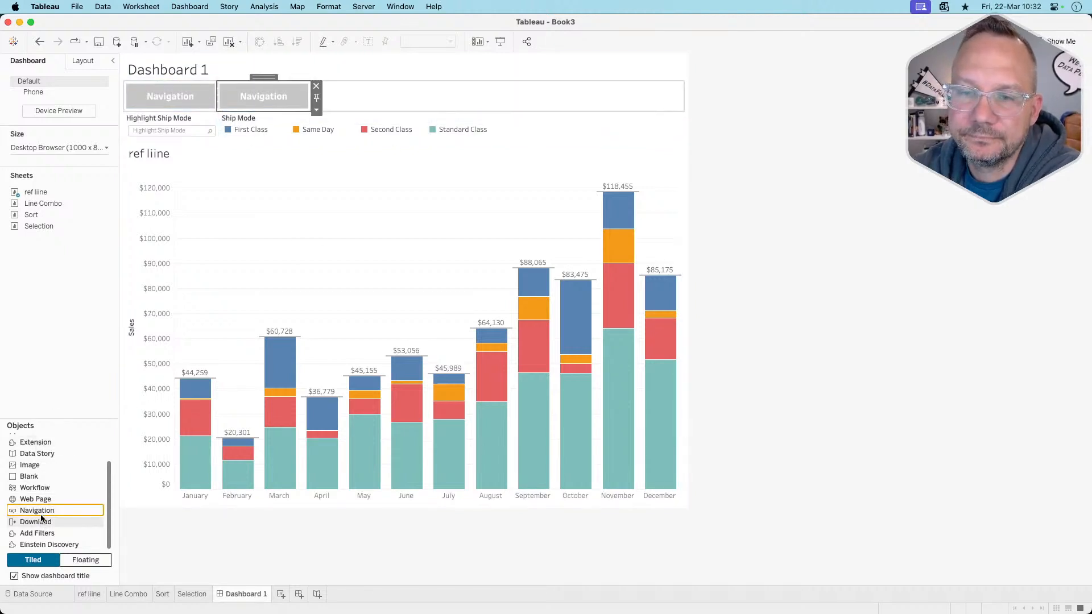
pyautogui.moveTo(34, 499)
pyautogui.mouseDown()
pyautogui.moveTo(305, 78)
pyautogui.moveTo(306, 108)
pyautogui.mouseUp()
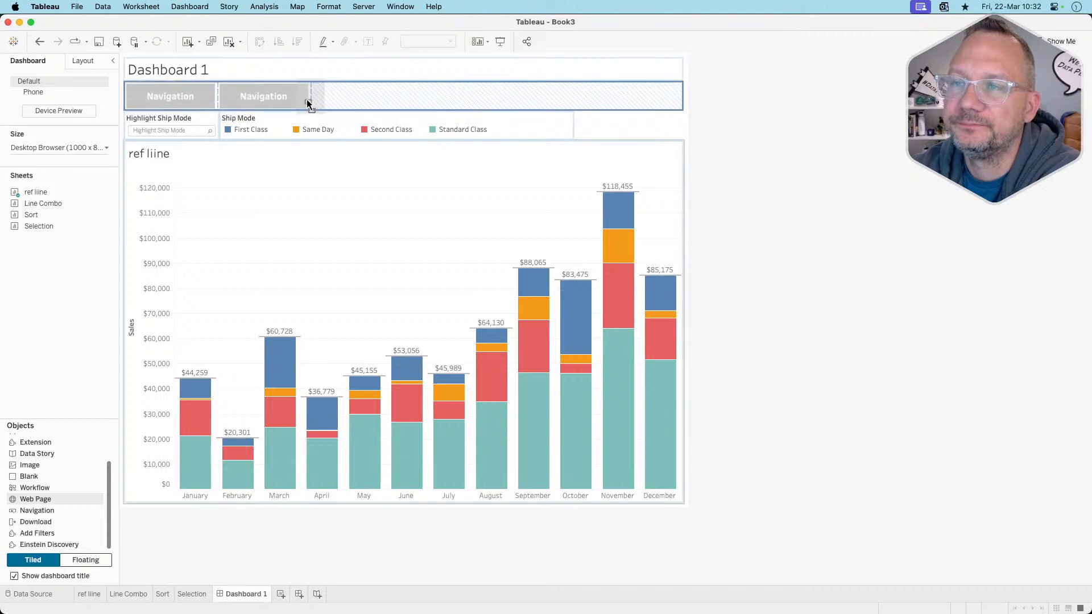
# - Distribute the three Navigation buttons evenly across their horizontal container
pyautogui.click(481, 91)
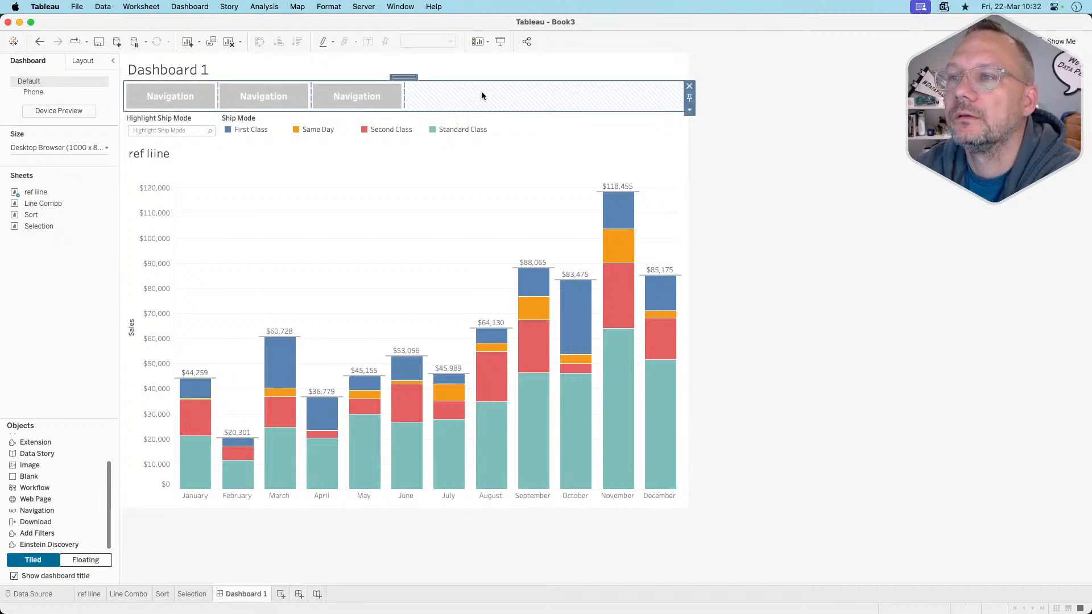
pyautogui.click(690, 110)
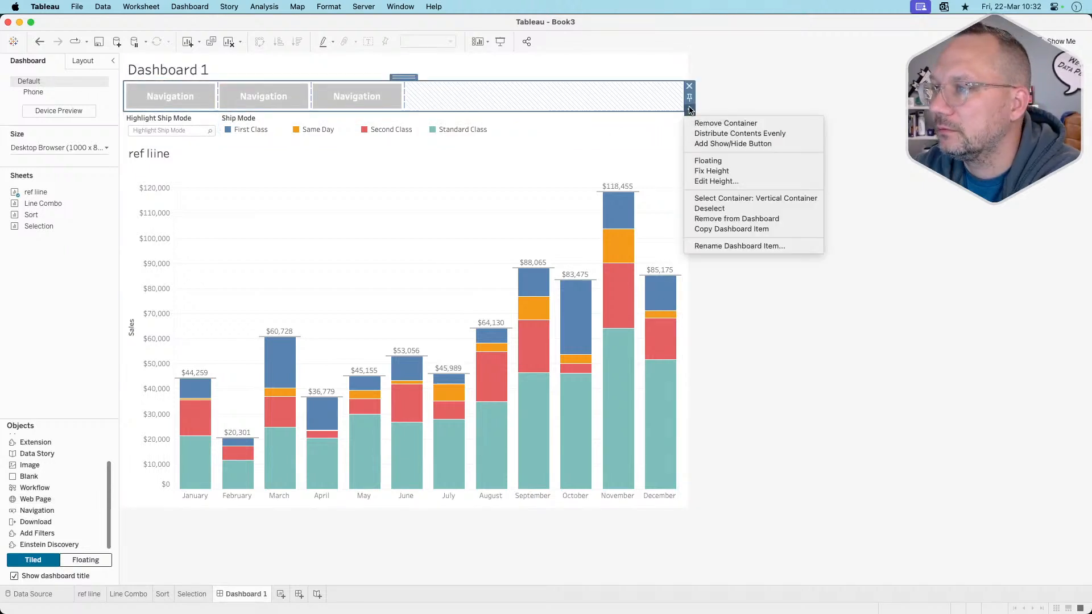
pyautogui.click(715, 134)
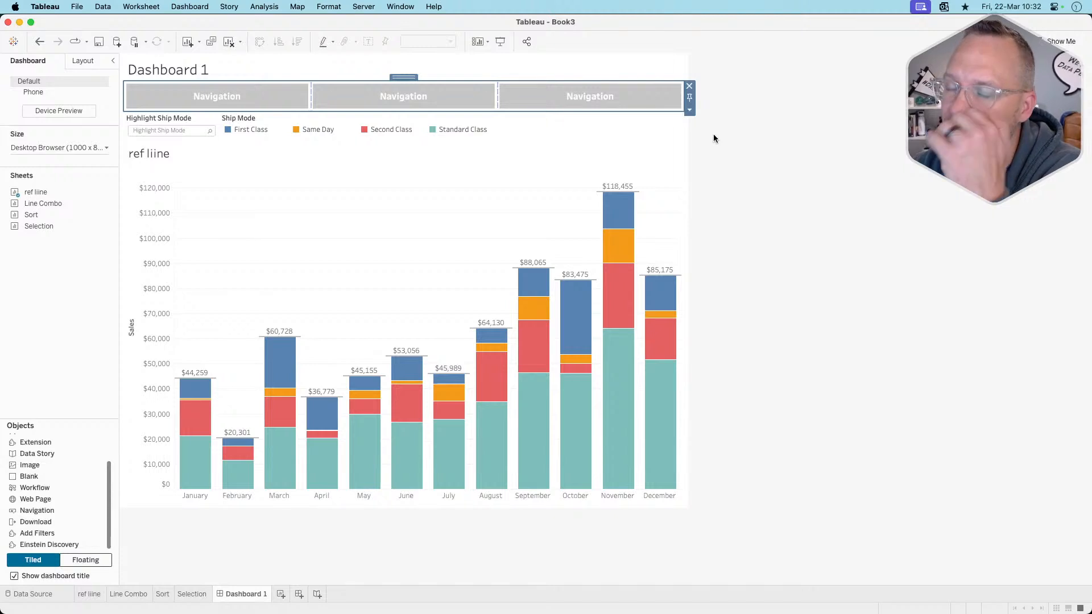
# - Title the first Navigation button "Option 1: Analytics Pane"
pyautogui.click(241, 96)
pyautogui.doubleClick(241, 96)
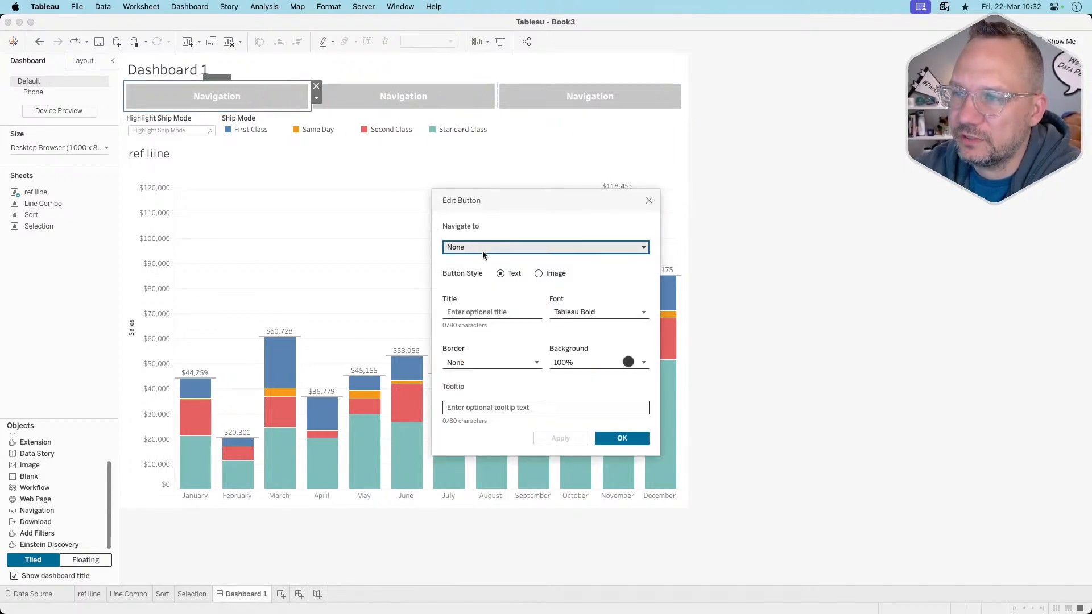
pyautogui.click(480, 315)
pyautogui.write('Op')
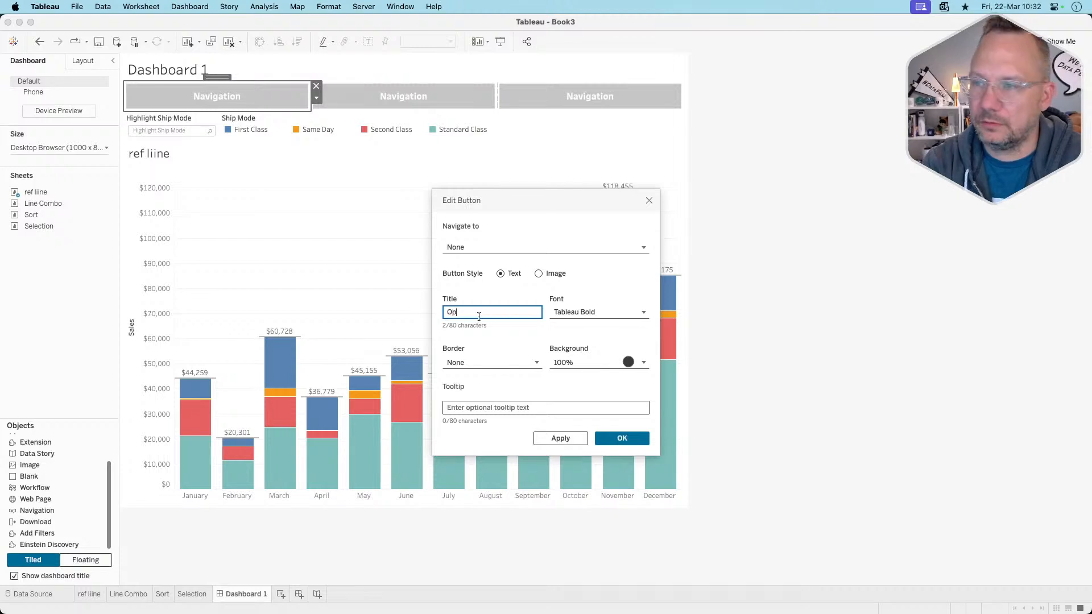
pyautogui.write('tion')
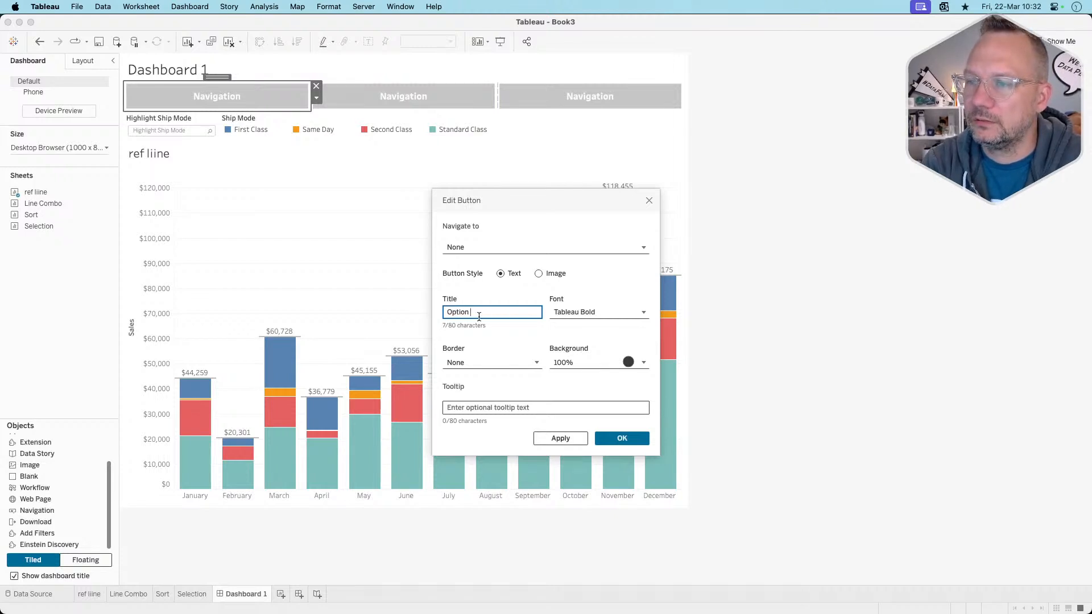
pyautogui.write(':1: ')
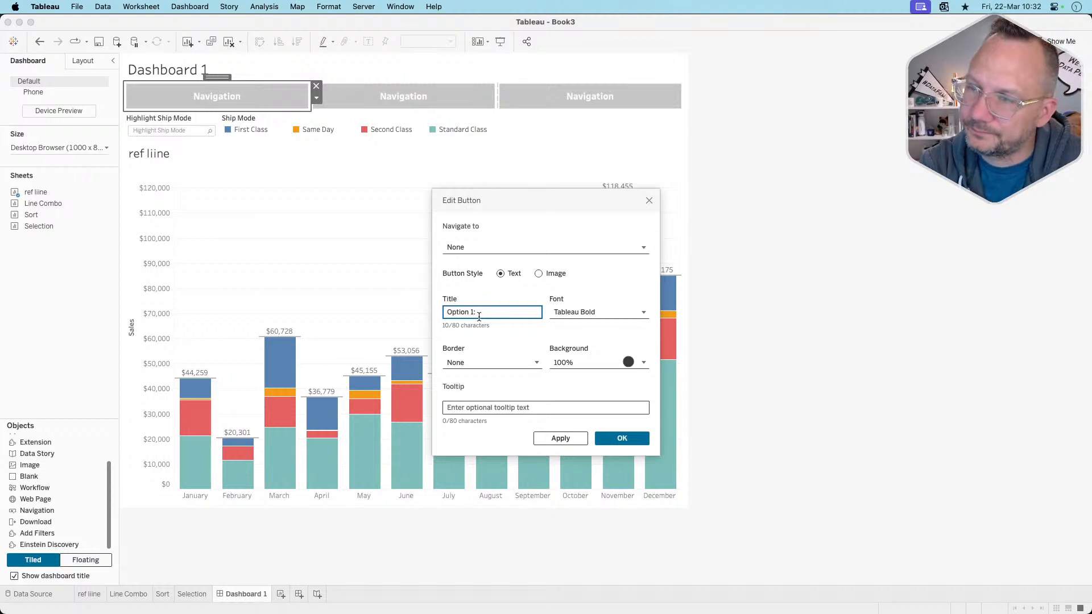
pyautogui.write('Ref')
pyautogui.press('BackSpace')
pyautogui.press('BackSpace')
pyautogui.press('BackSpace')
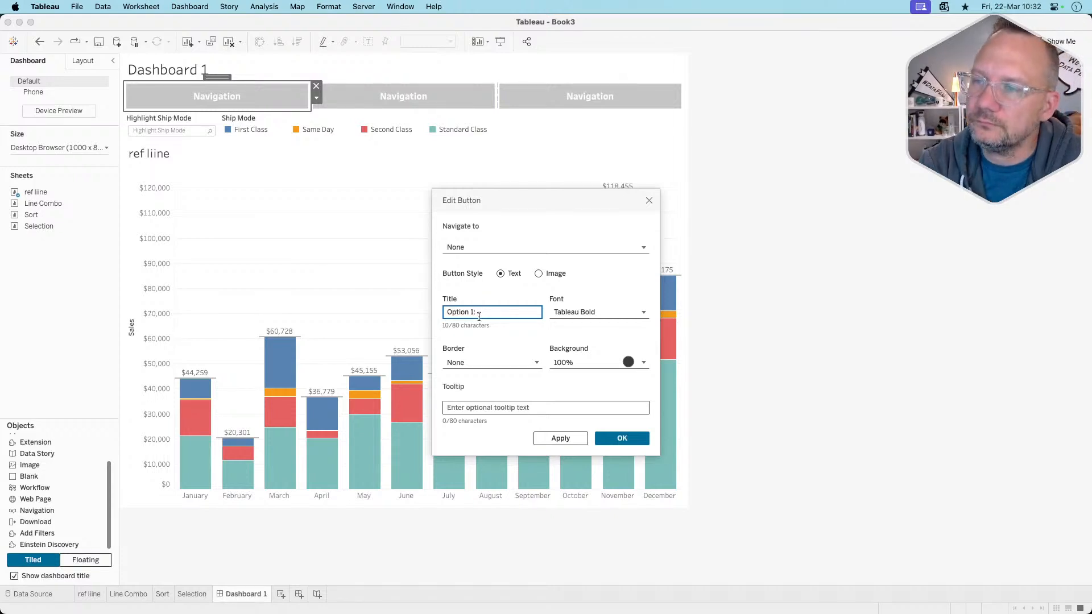
pyautogui.write('Analytics Pane')
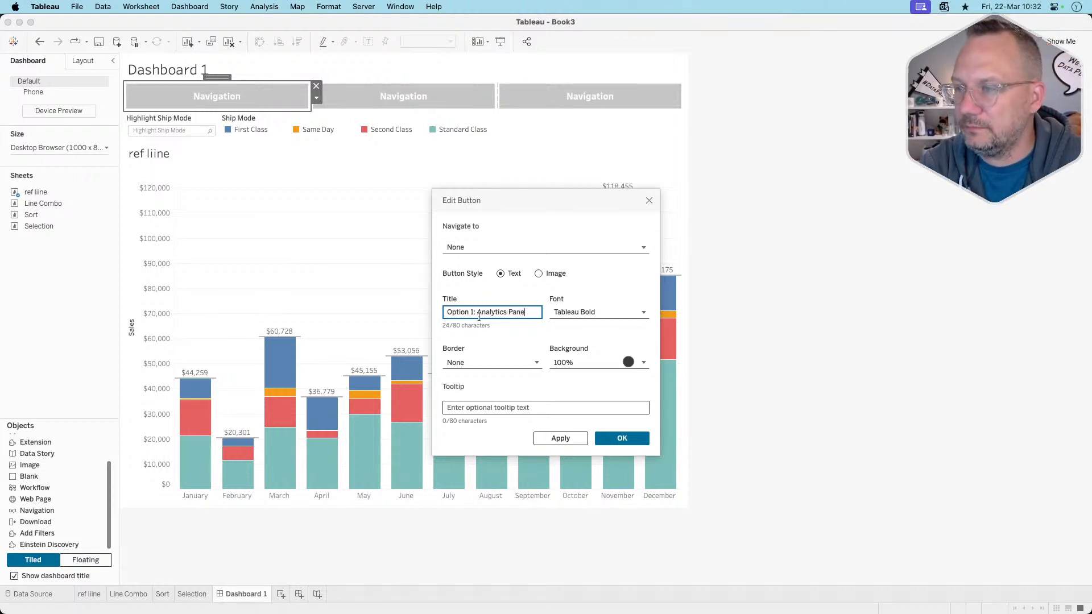
# - Give the first Navigation button a teal background at 50% opacity and apply the changes
pyautogui.click(578, 313)
pyautogui.click(578, 313)
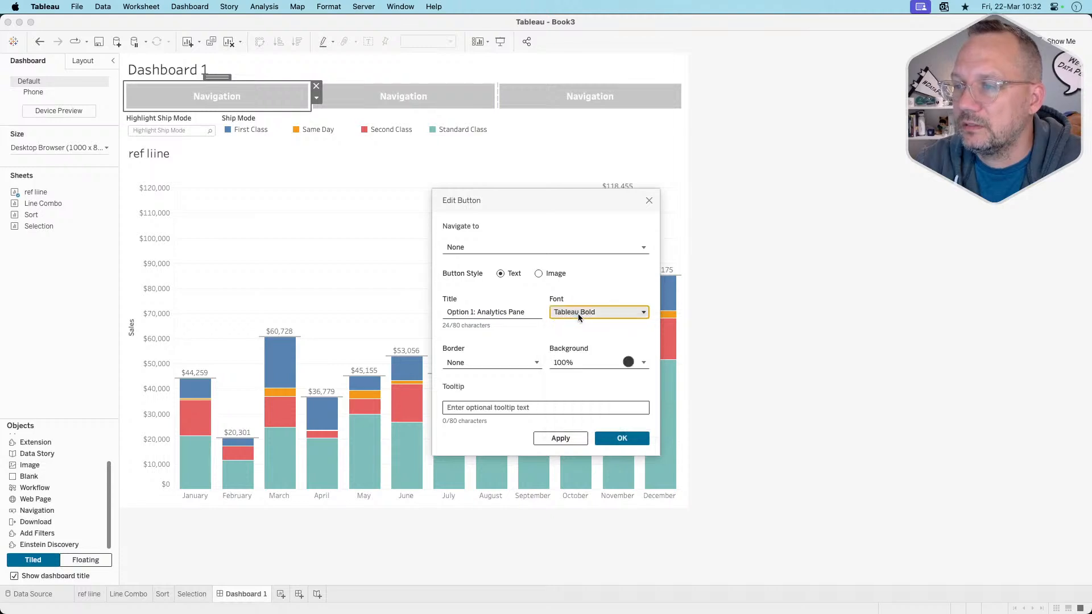
pyautogui.click(573, 361)
pyautogui.click(571, 467)
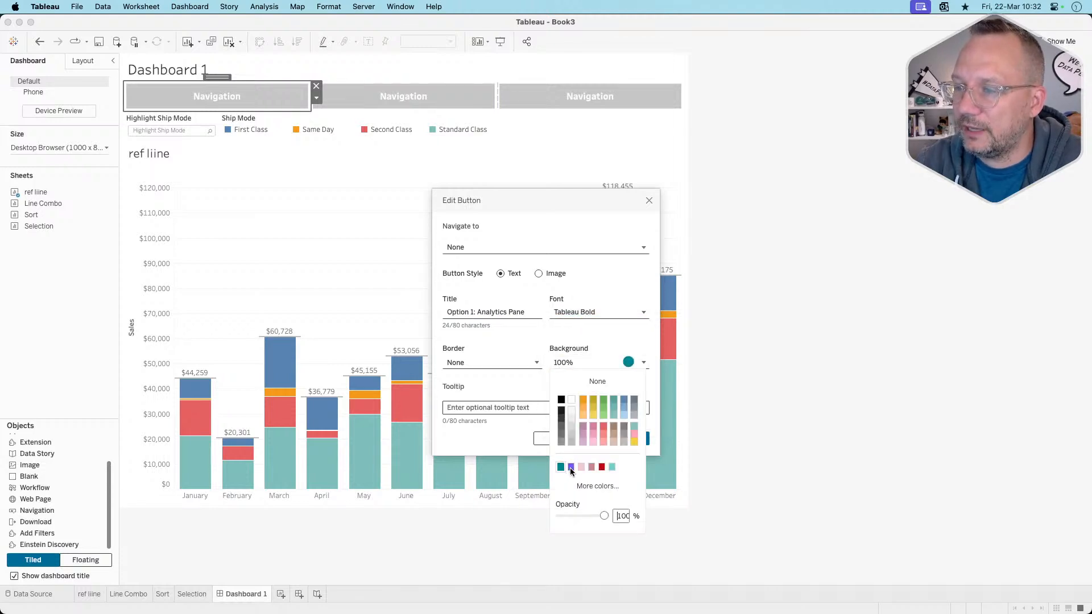
pyautogui.doubleClick(621, 516)
pyautogui.write('50')
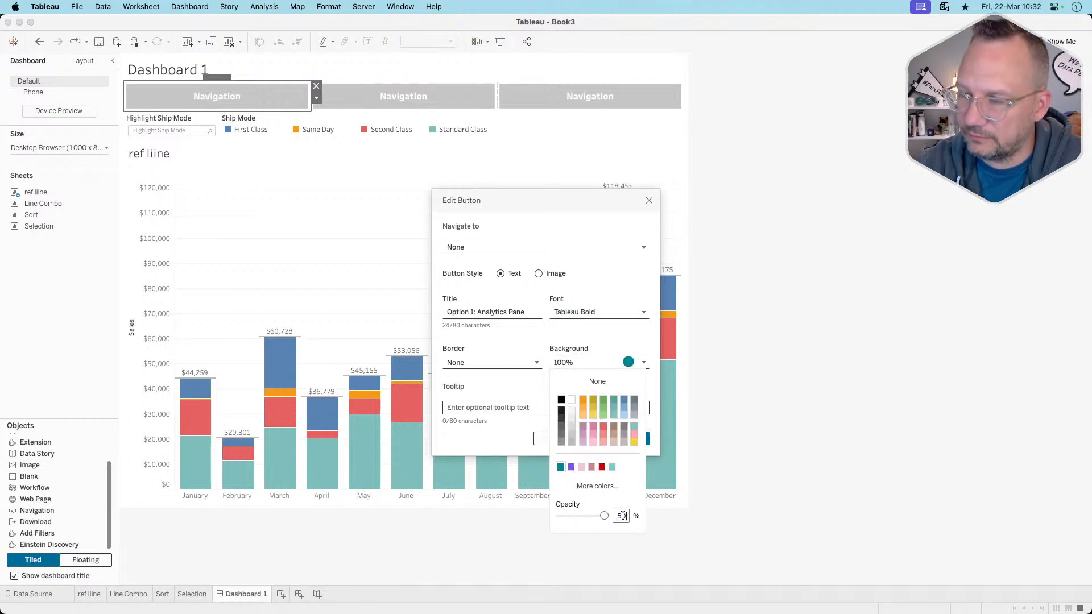
pyautogui.press('Return')
pyautogui.click(531, 386)
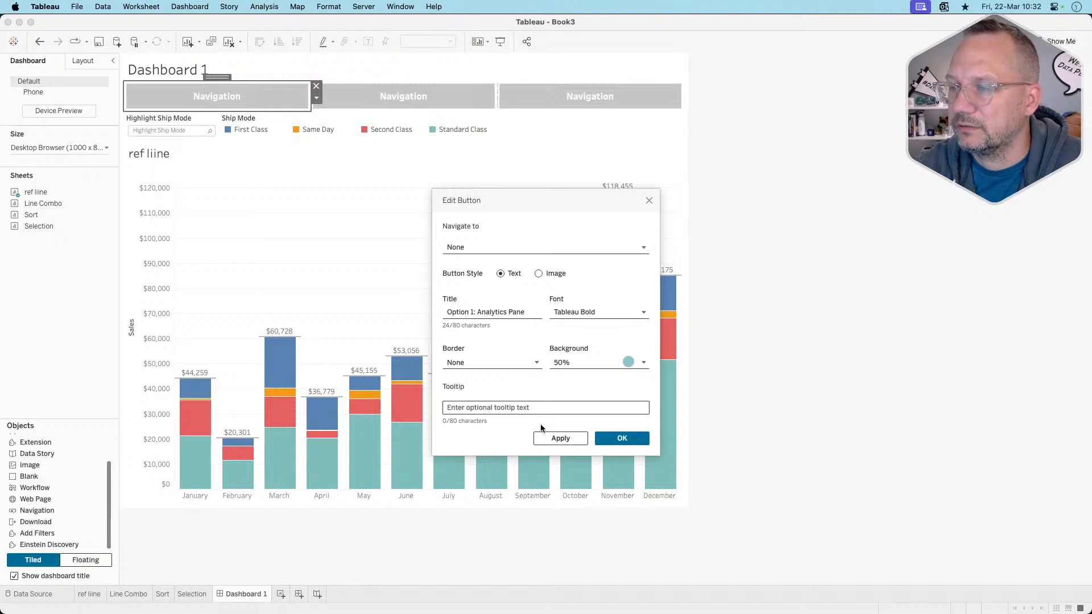
pyautogui.click(552, 440)
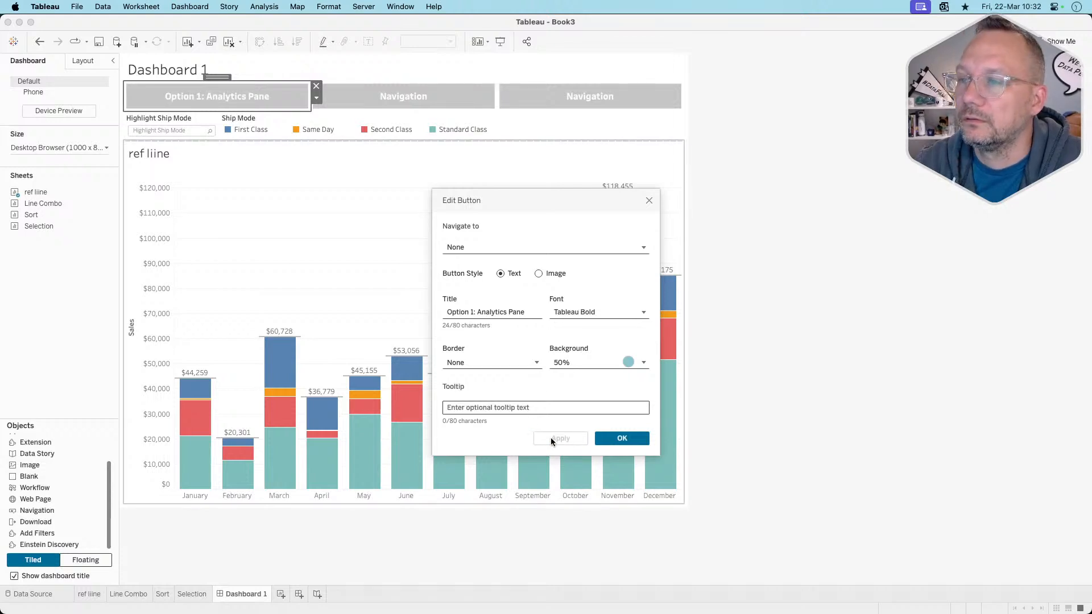
# - Make the "Option 1: Analytics Pane" button navigate to Dashboard 1 and save its settings
pyautogui.click(470, 245)
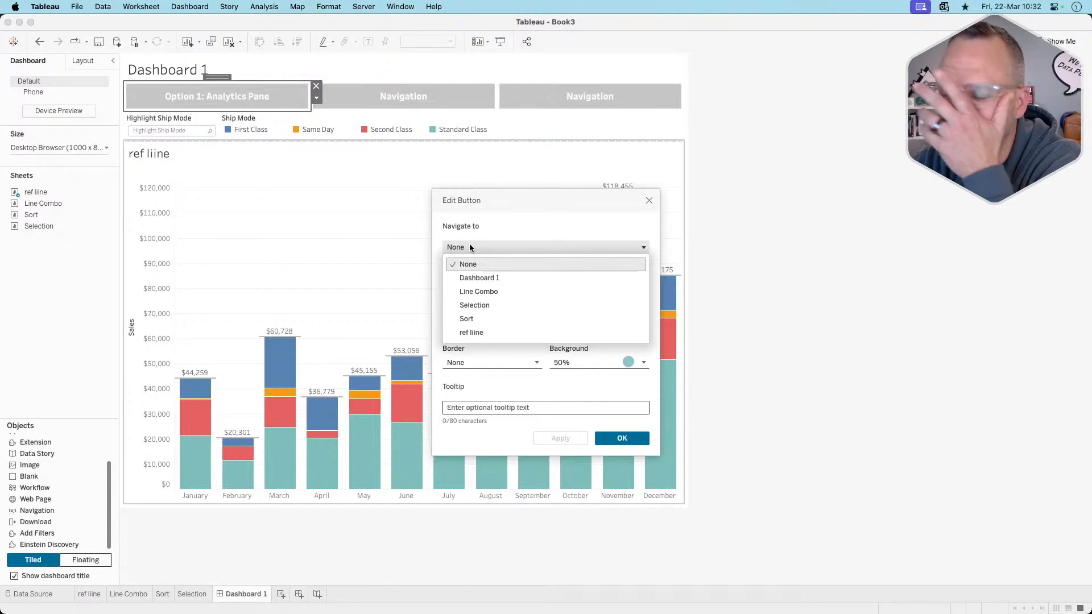
pyautogui.click(483, 276)
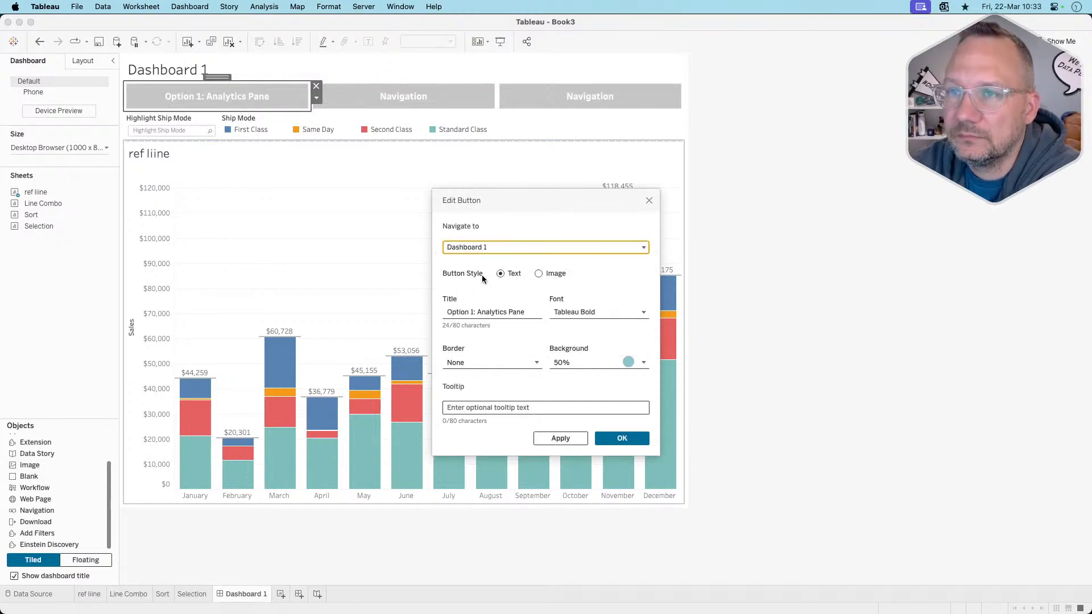
pyautogui.click(551, 438)
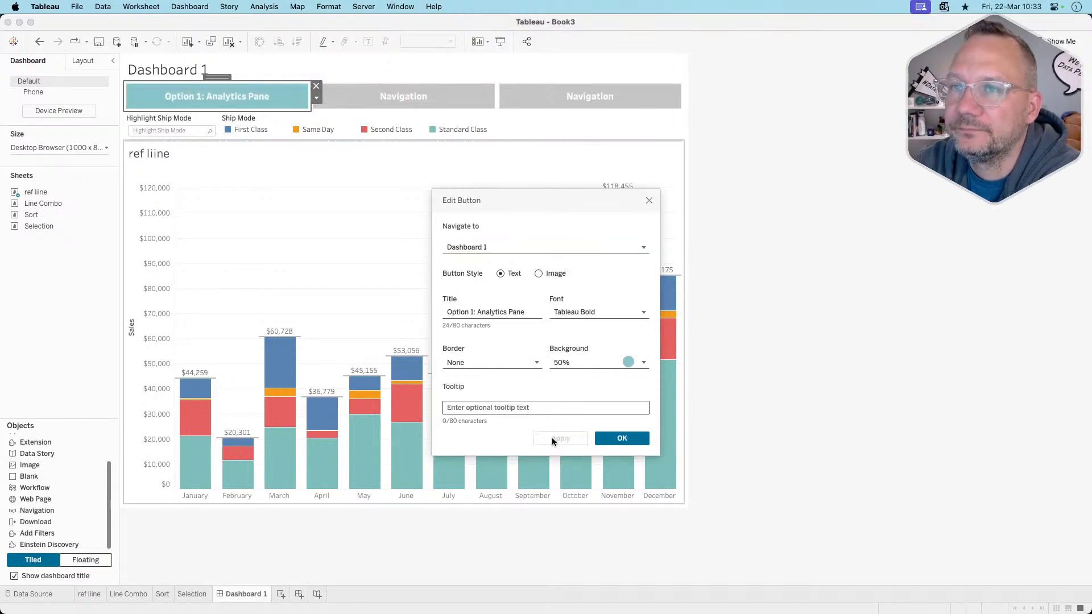
pyautogui.click(626, 438)
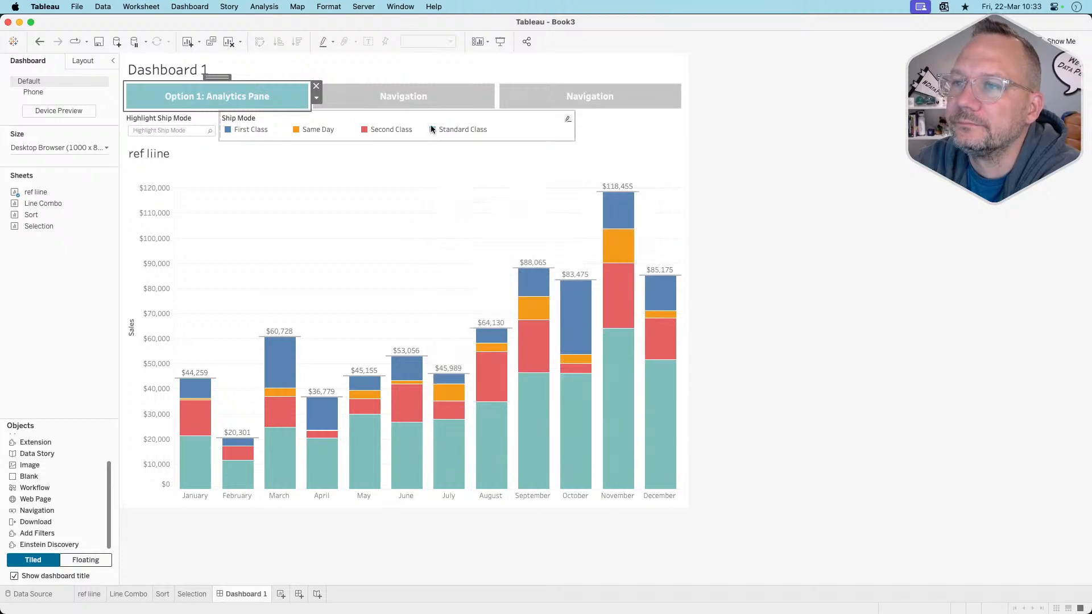
# - Title the second Navigation button "Option 2: Line Combo"
pyautogui.click(439, 99)
pyautogui.doubleClick(440, 100)
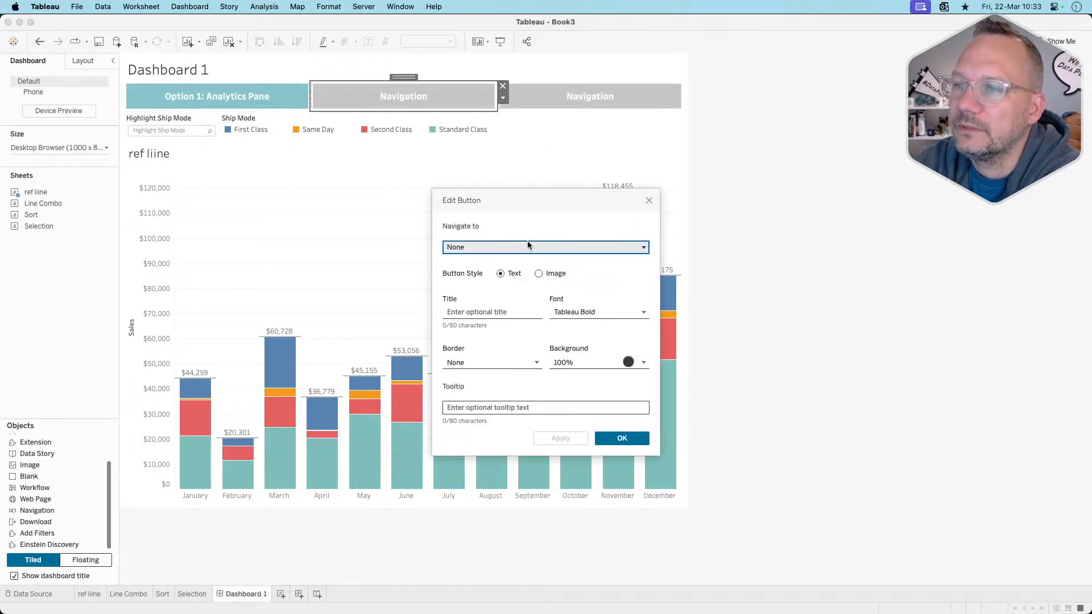
pyautogui.click(499, 248)
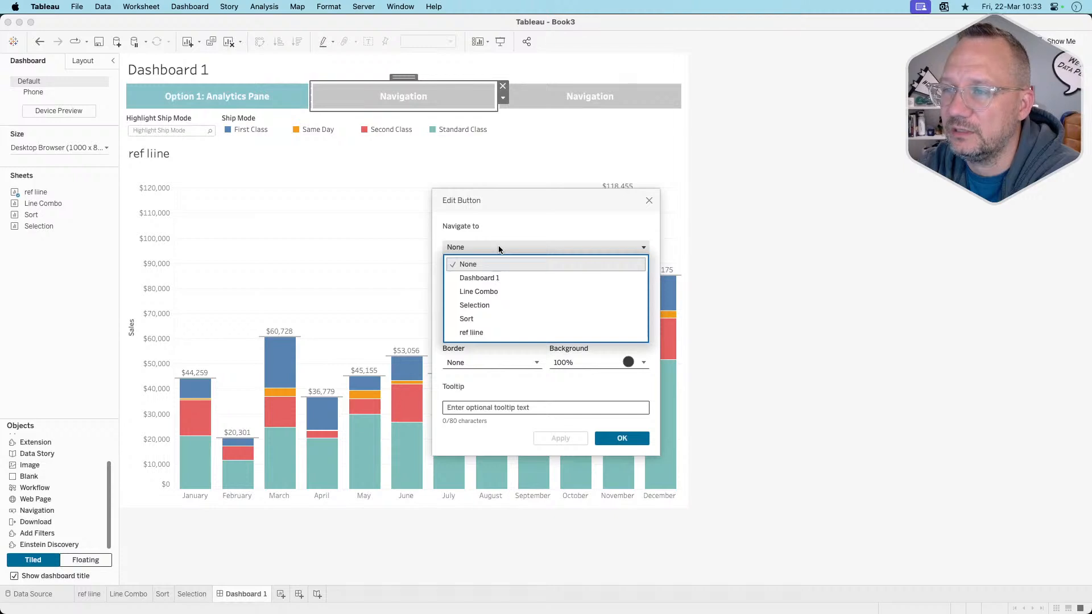
pyautogui.click(499, 248)
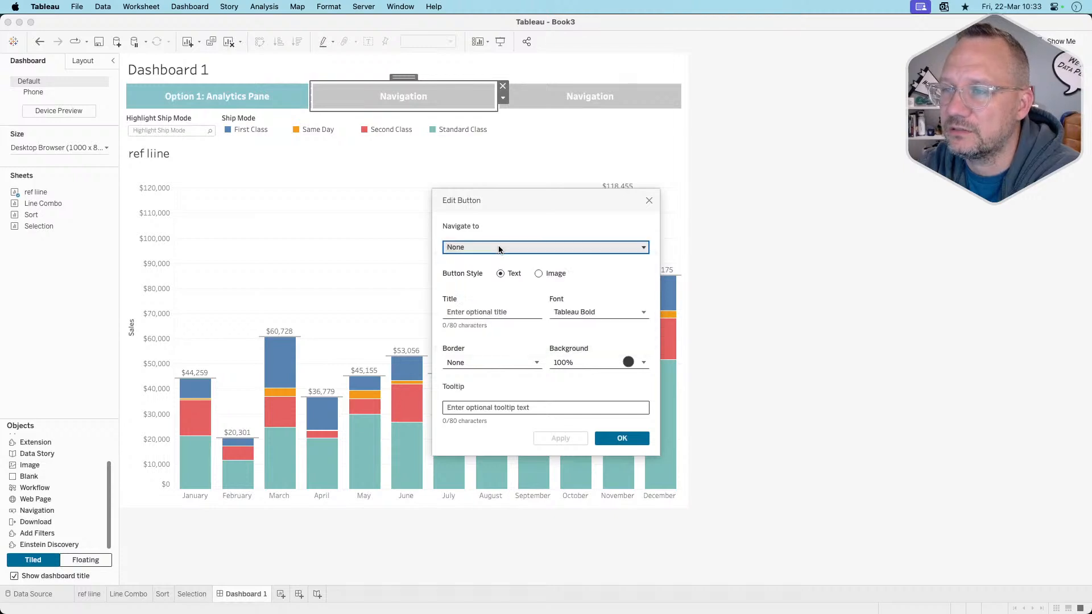
pyautogui.click(489, 311)
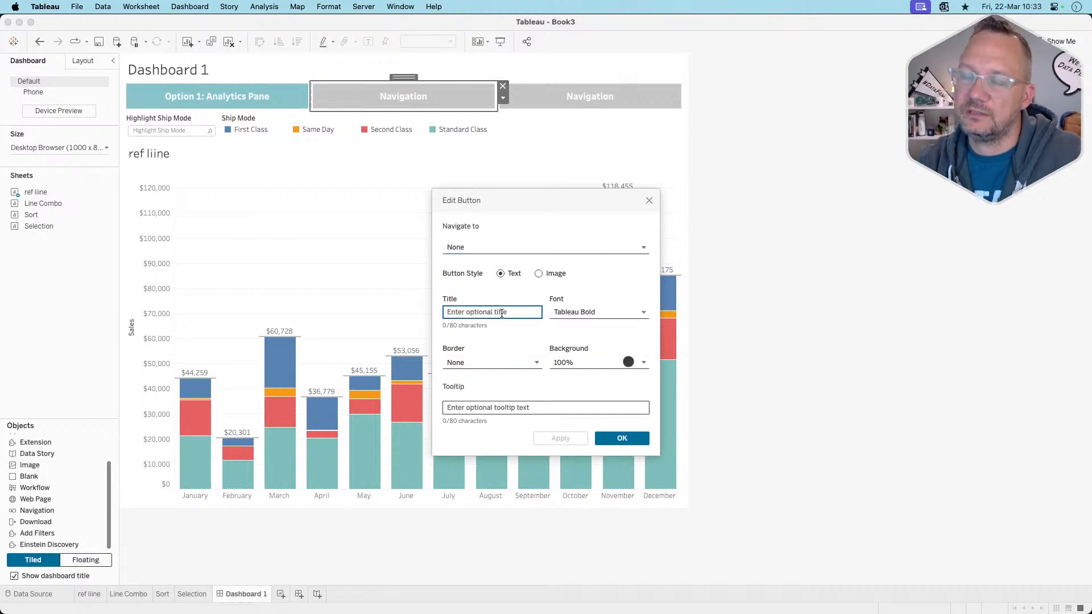
pyautogui.write('Otpi')
pyautogui.press('BackSpace')
pyautogui.press('BackSpace')
pyautogui.write('pti')
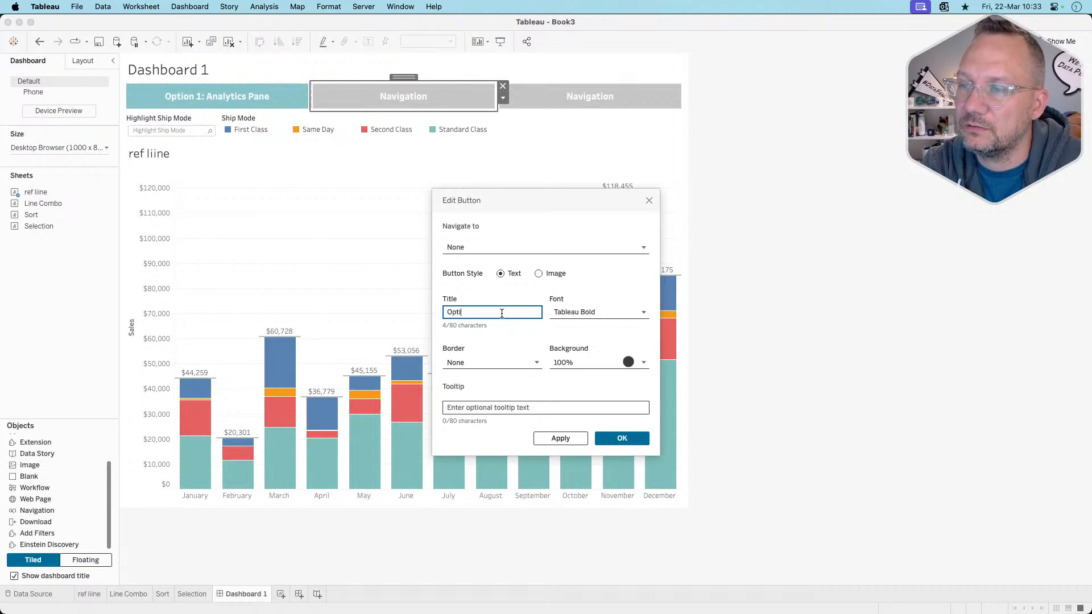
pyautogui.write('on 2')
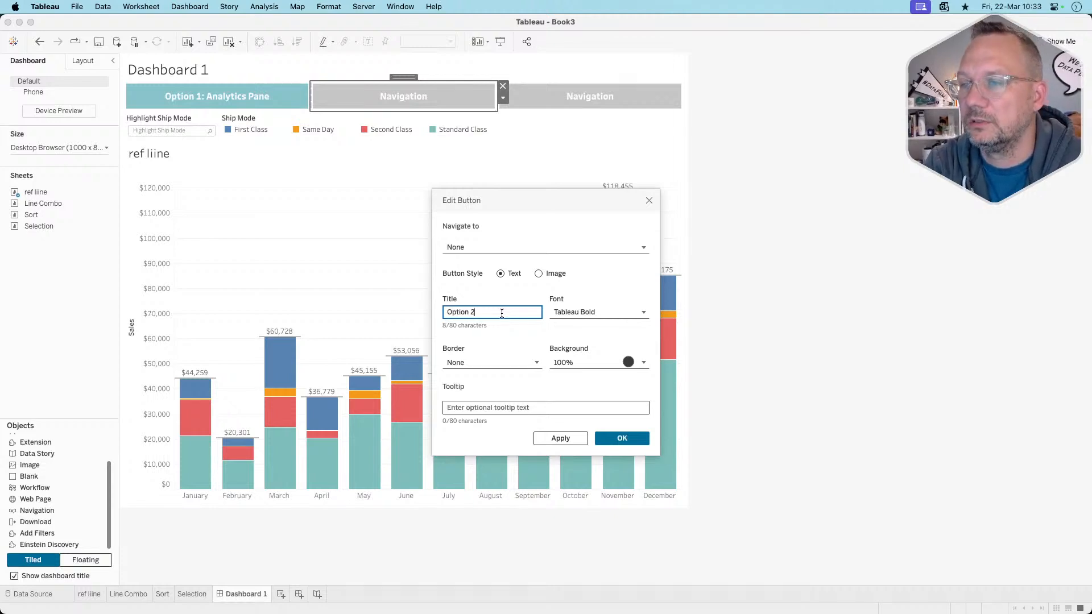
pyautogui.write(': ')
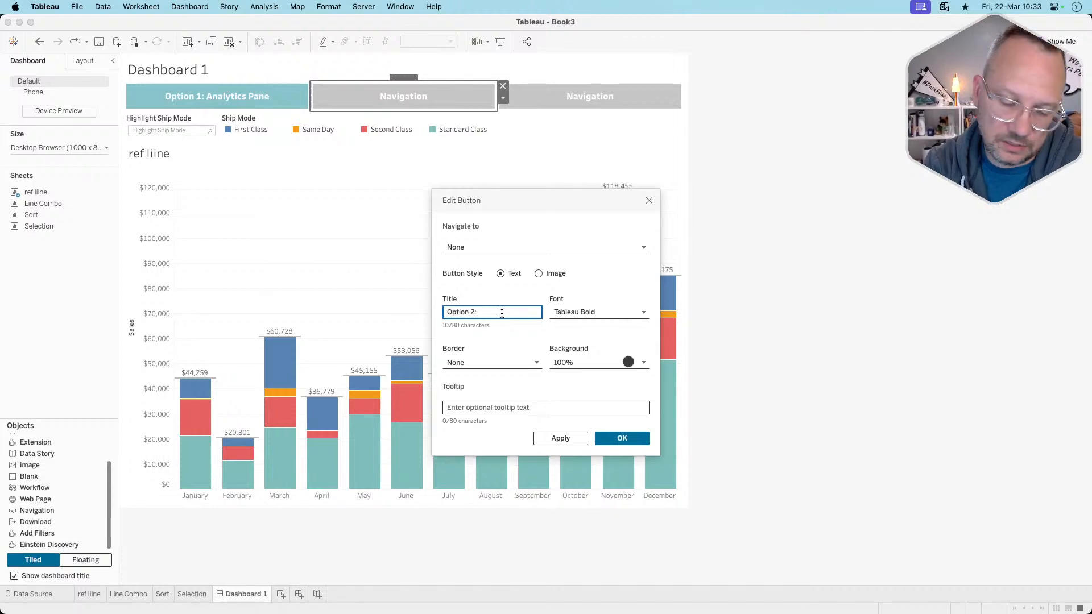
pyautogui.write('Line Com')
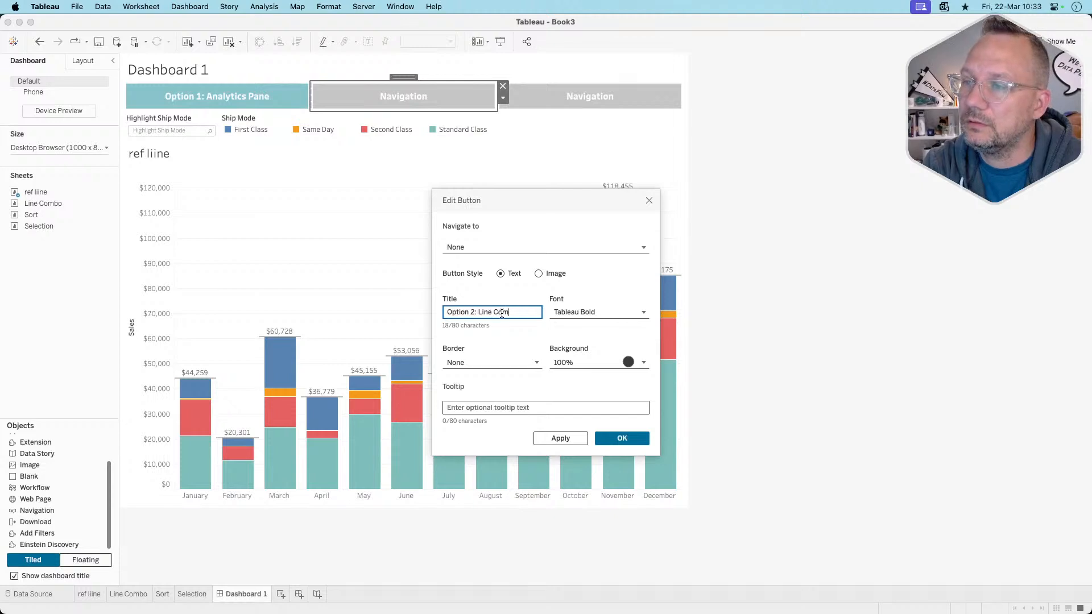
pyautogui.write('bo')
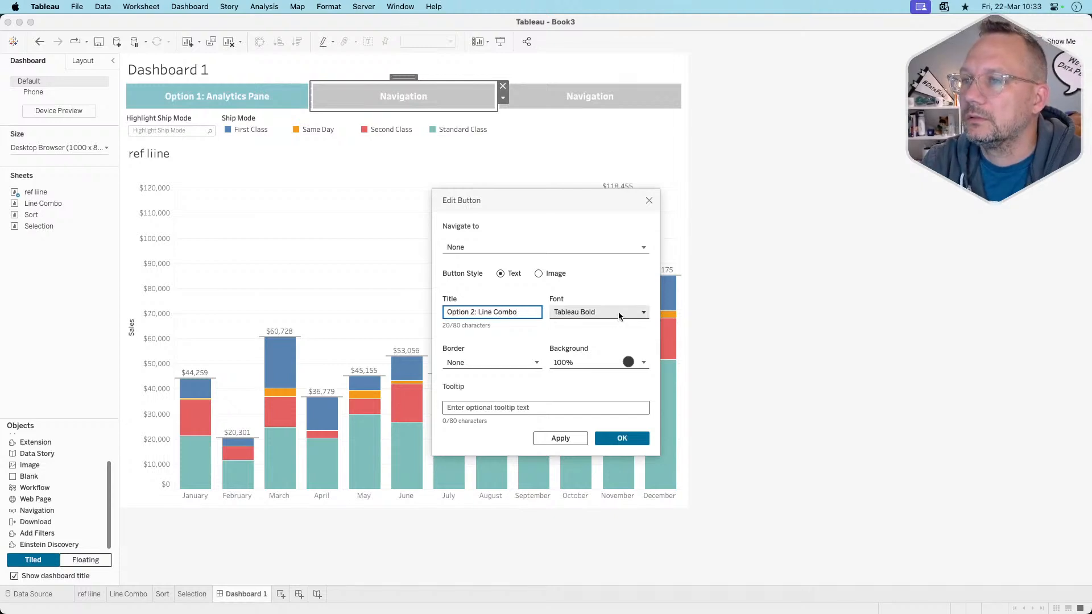
# - Give the "Option 2: Line Combo" button a light gray background and save its settings
pyautogui.click(578, 362)
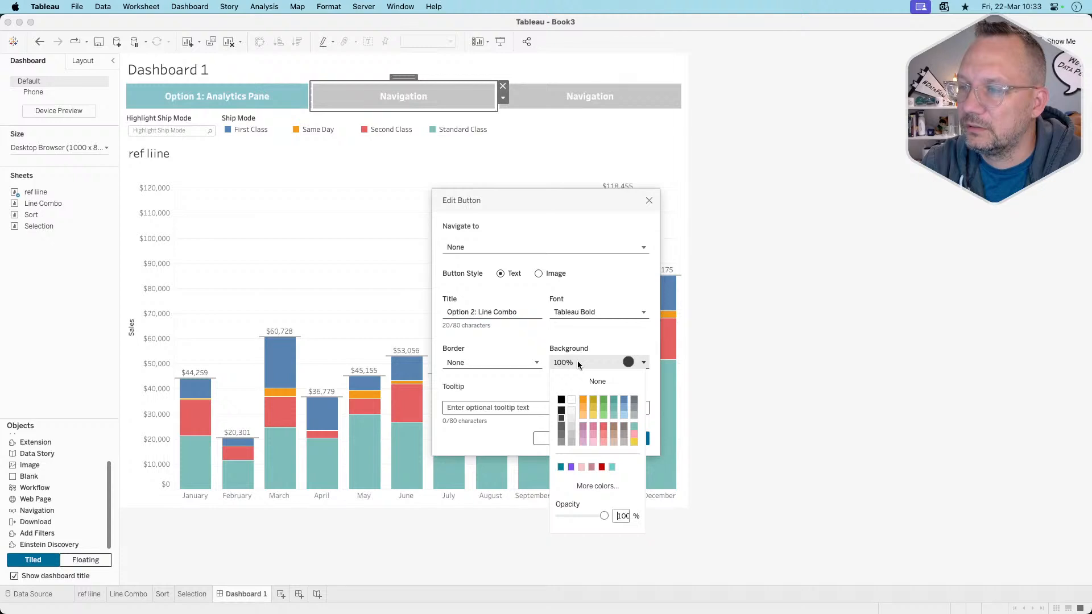
pyautogui.click(570, 442)
pyautogui.click(540, 381)
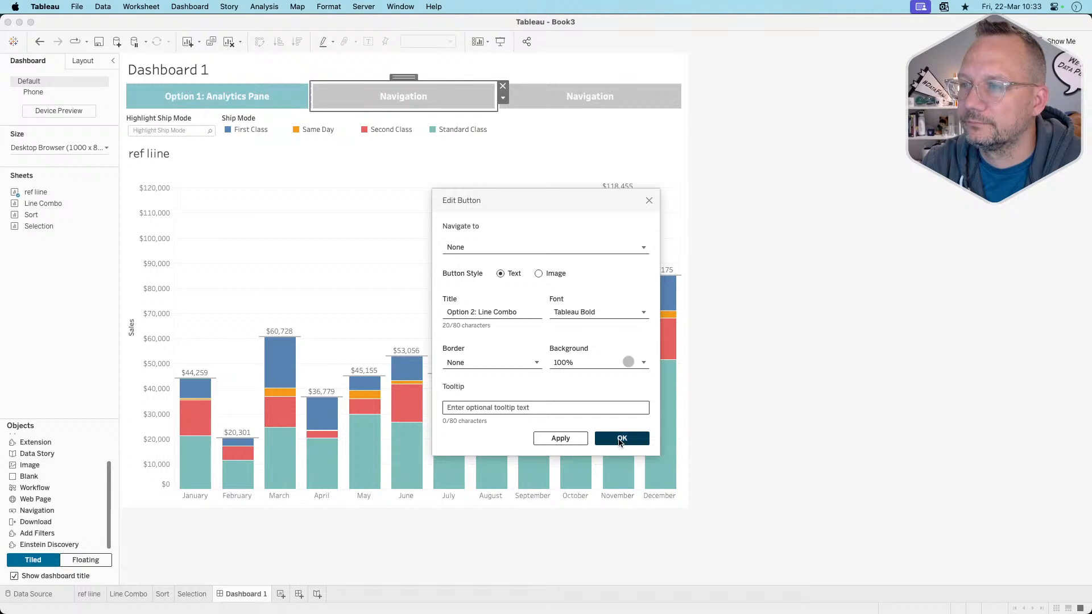
pyautogui.click(621, 439)
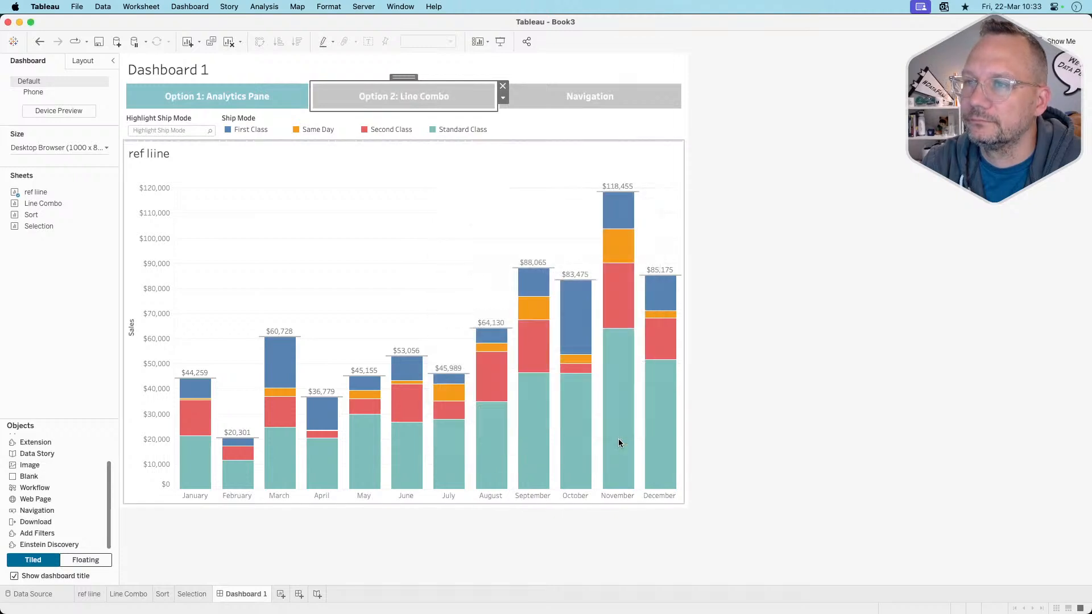
# - Title the third Navigation button "Option 3: Dynamic Sort"
pyautogui.doubleClick(589, 96)
pyautogui.click(497, 313)
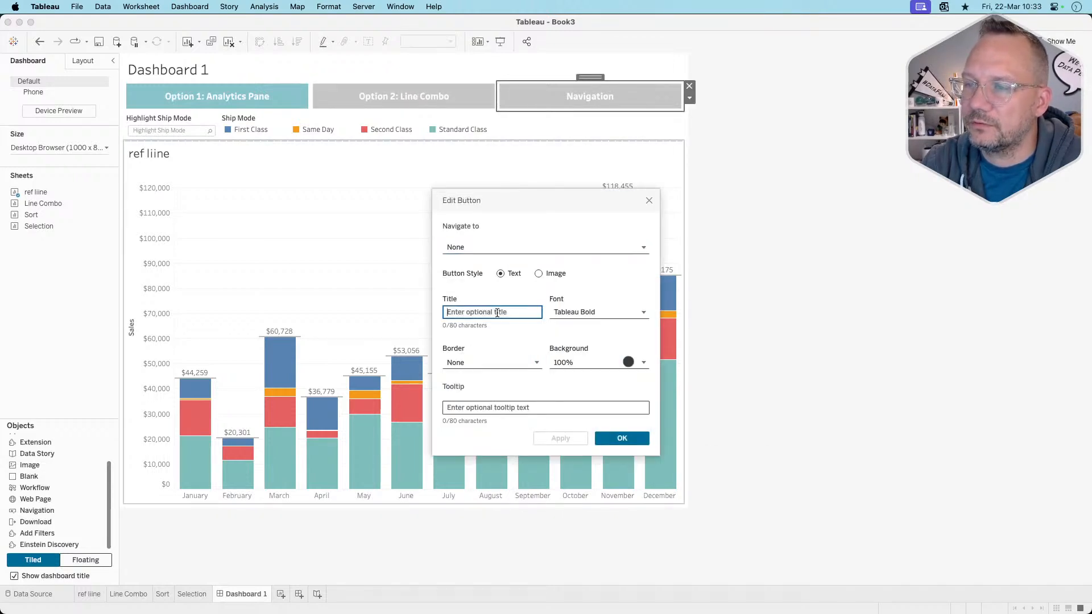
pyautogui.write('Option 3')
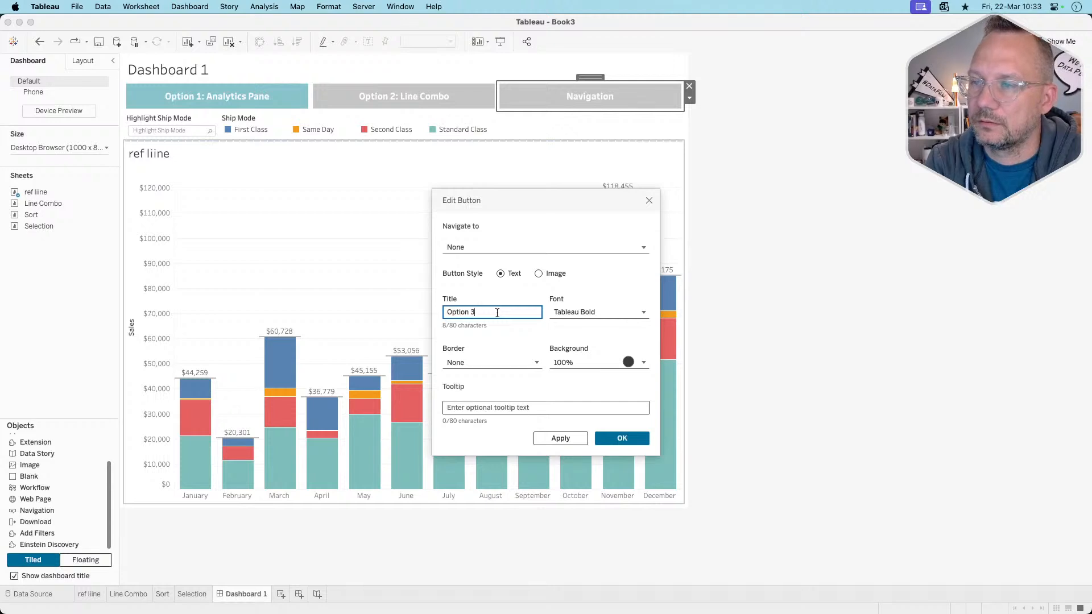
pyautogui.write(': ')
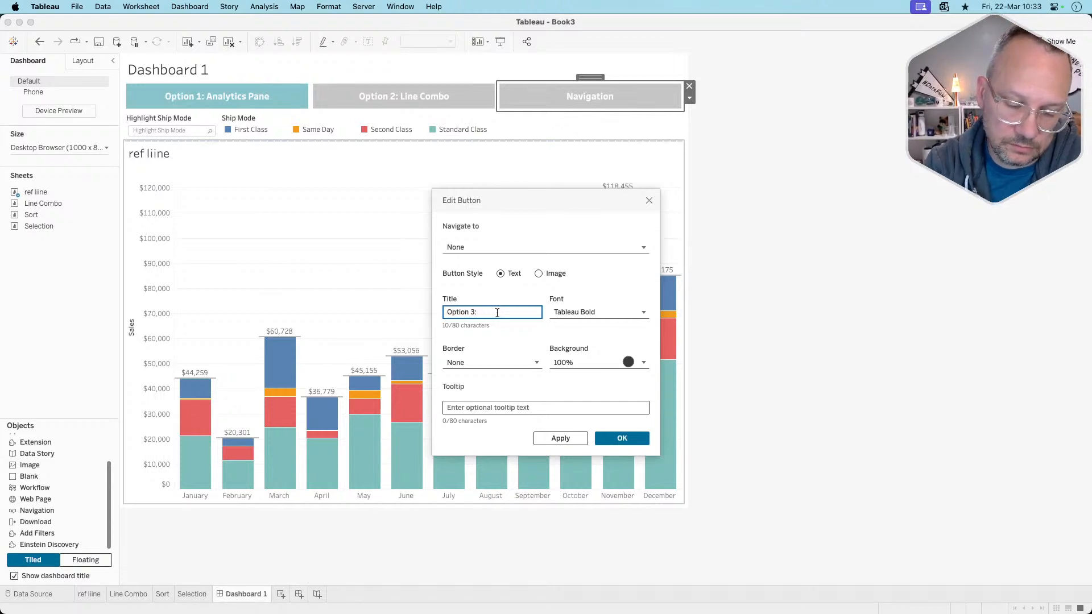
pyautogui.write('Dynamic S')
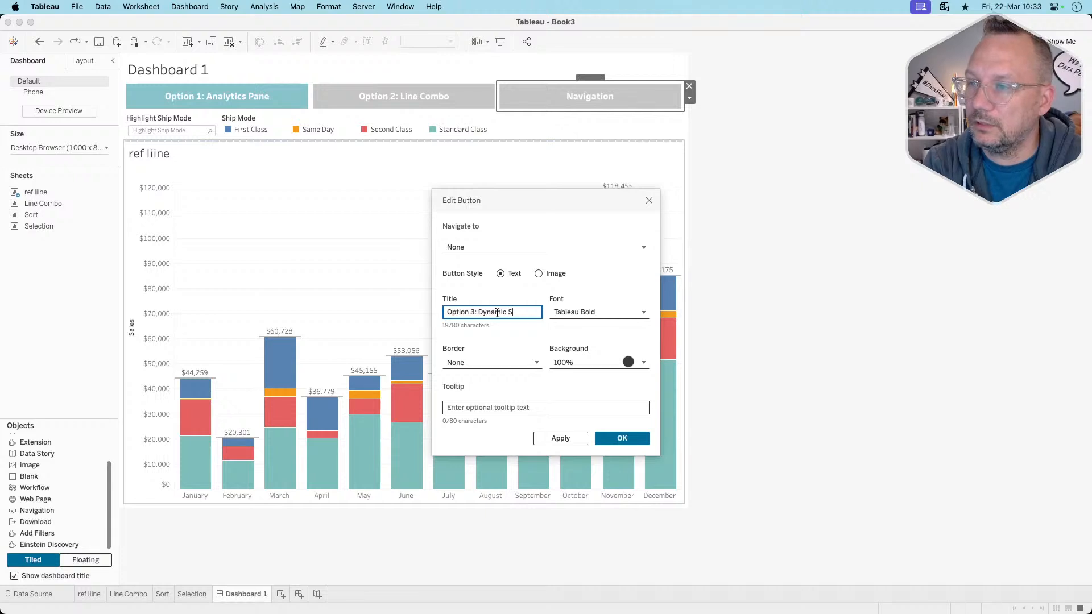
pyautogui.write('ort')
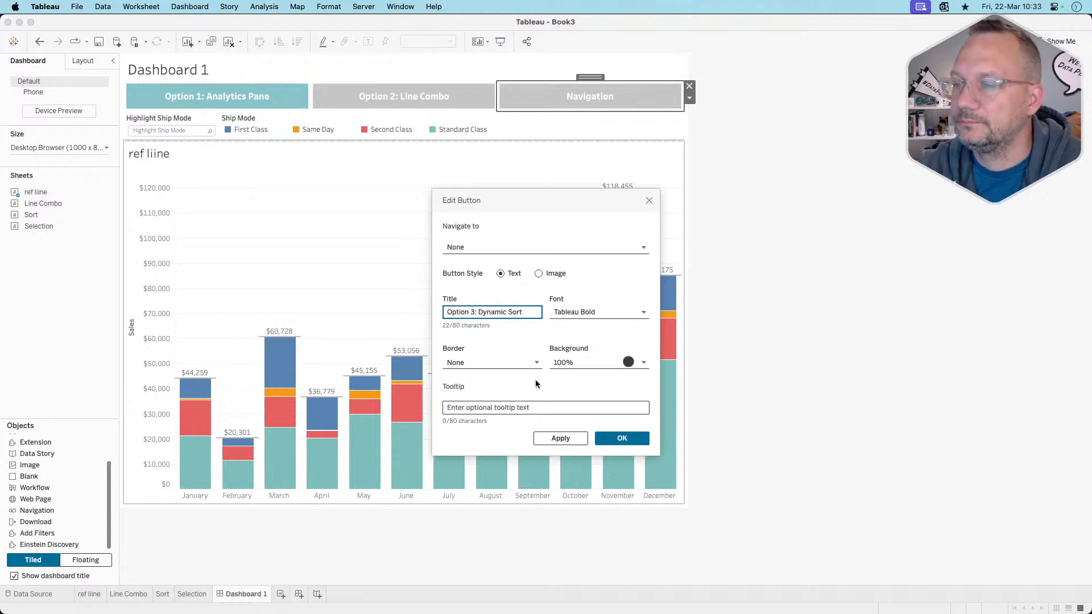
# - Give the "Option 3: Dynamic Sort" button a medium gray background and save its settings
pyautogui.click(597, 362)
pyautogui.click(561, 442)
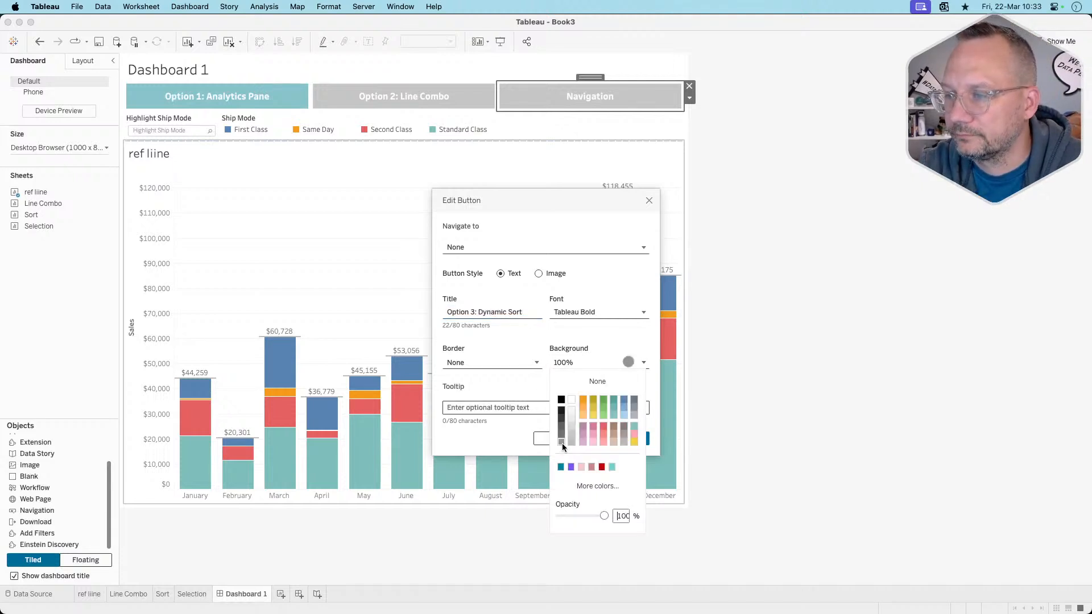
pyautogui.click(542, 381)
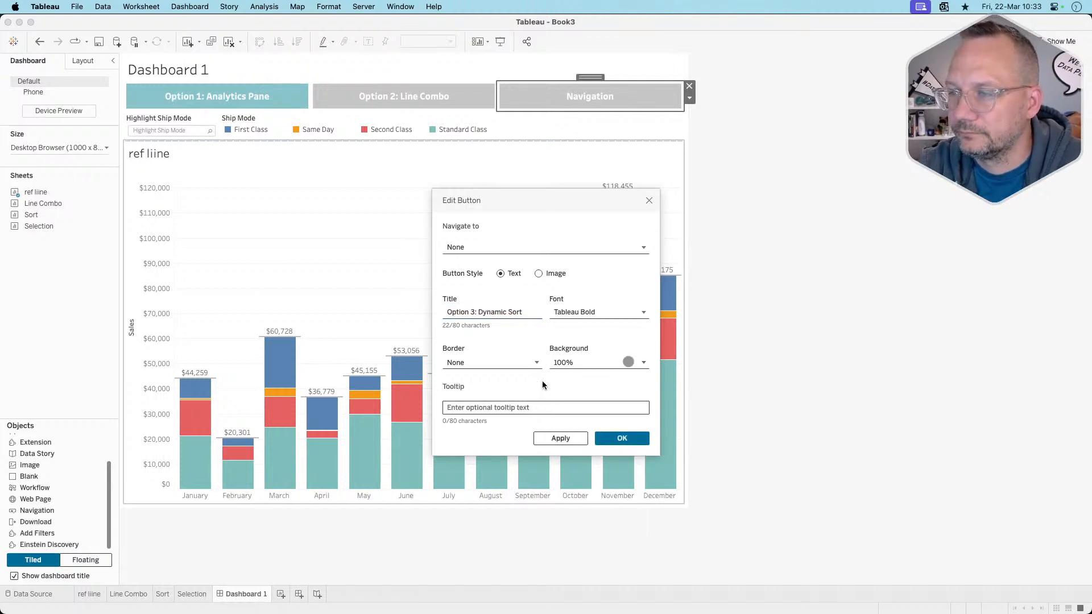
pyautogui.click(622, 439)
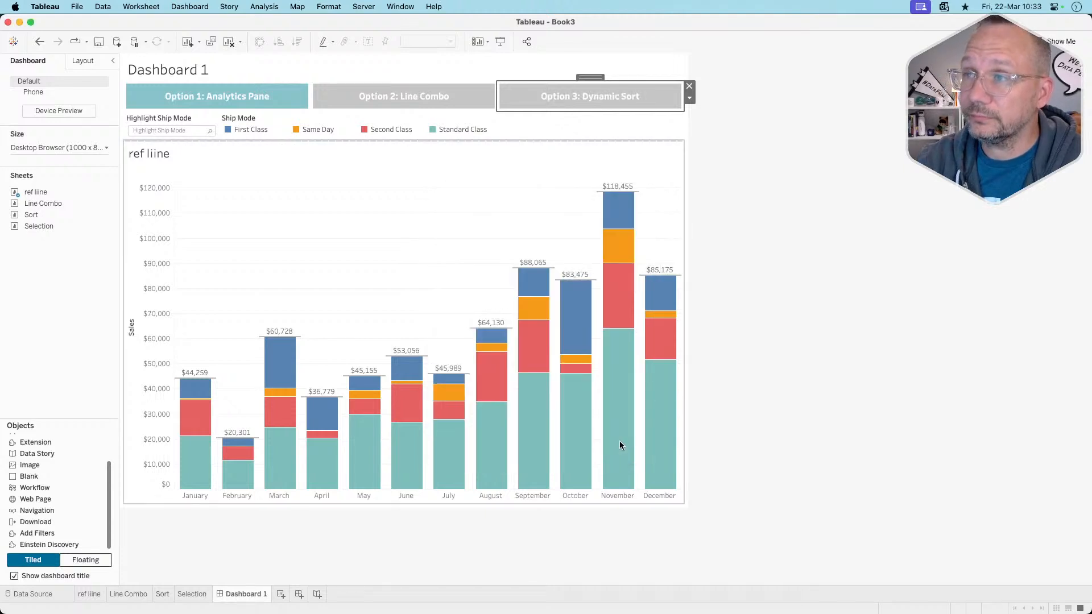
# - Duplicate Dashboard 1 as the starting point for another chart option
pyautogui.rightClick(241, 595)
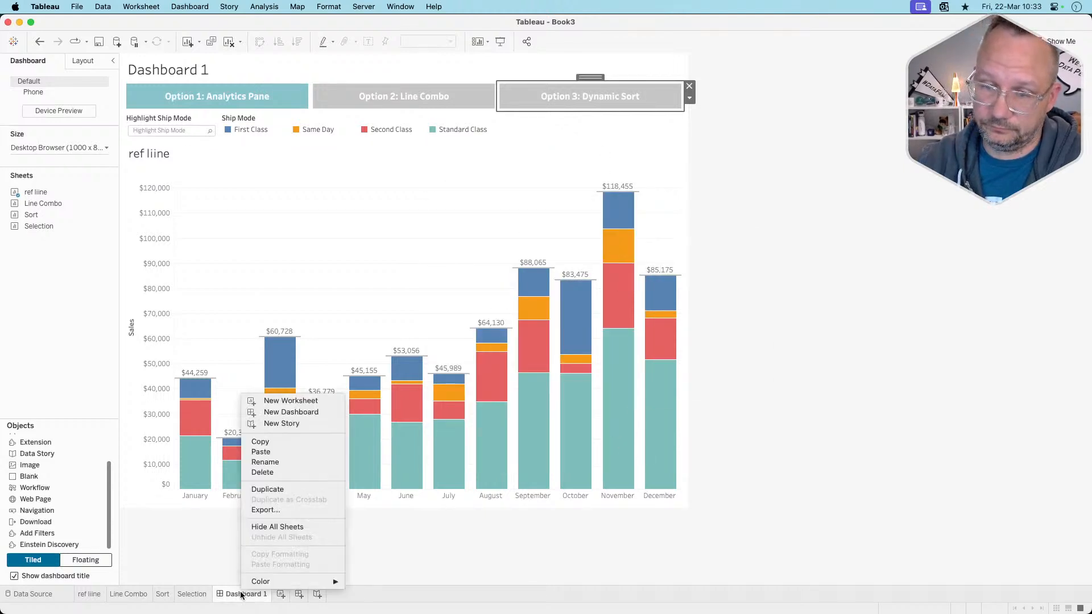
pyautogui.click(271, 488)
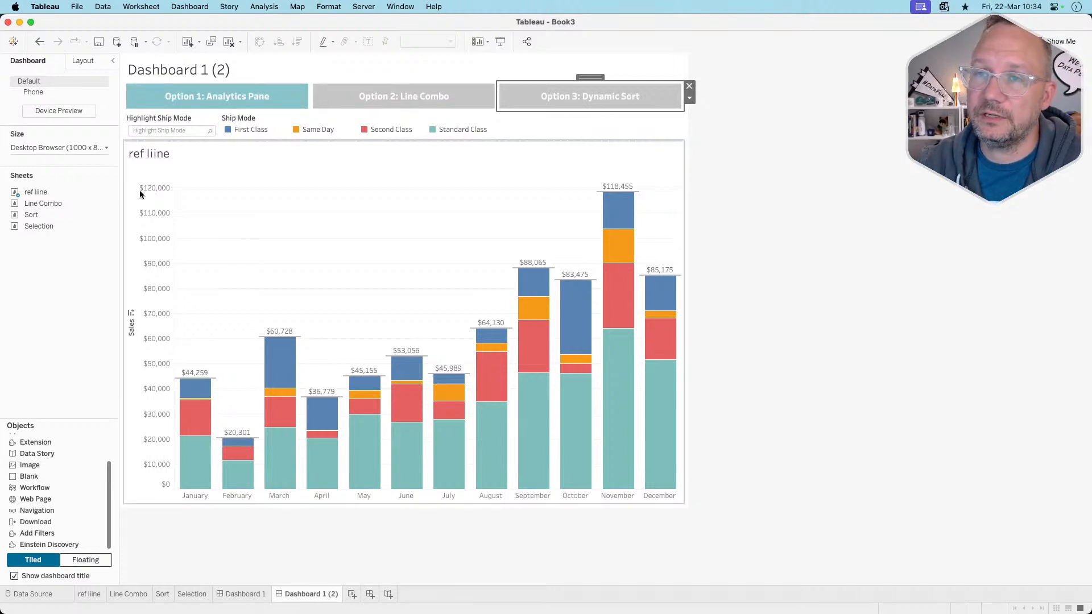
# - Swap the ref line chart on the duplicated dashboard for the Sort sheet and hide the Sort title
pyautogui.click(329, 239)
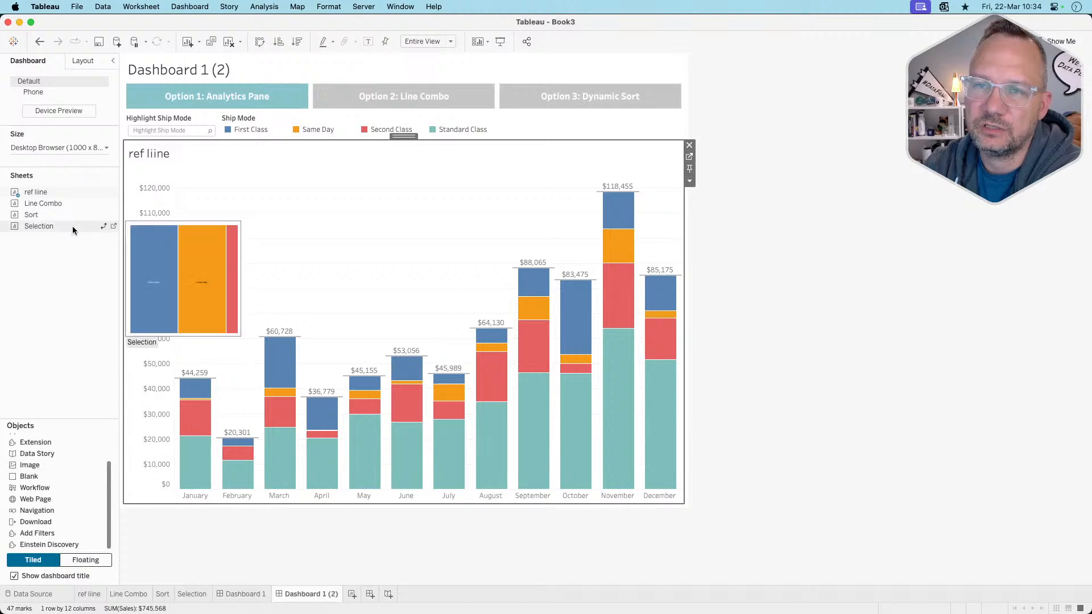
pyautogui.moveTo(76, 215)
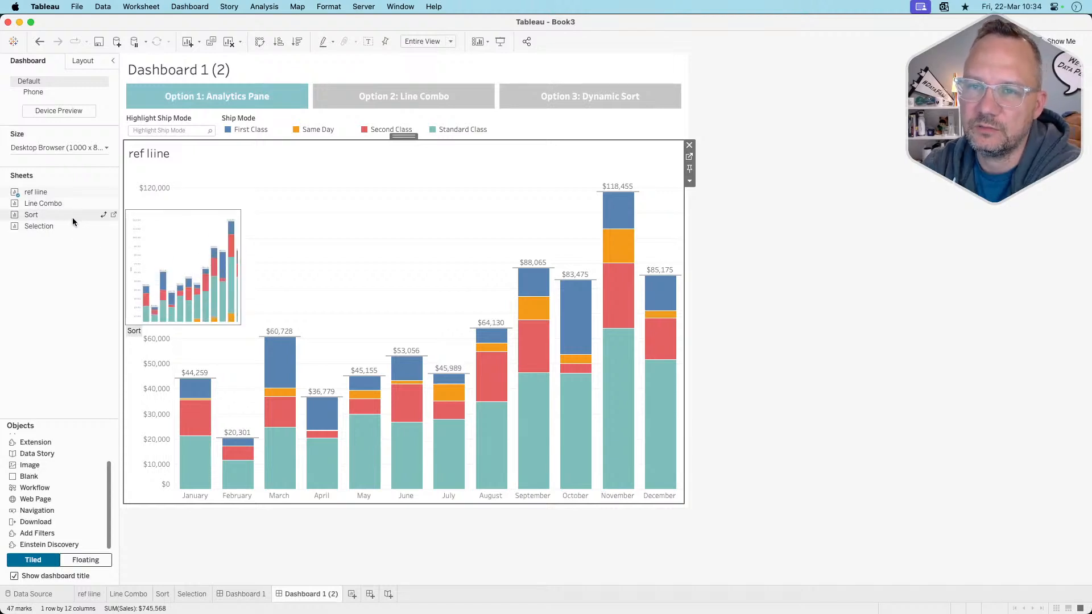
pyautogui.click(103, 216)
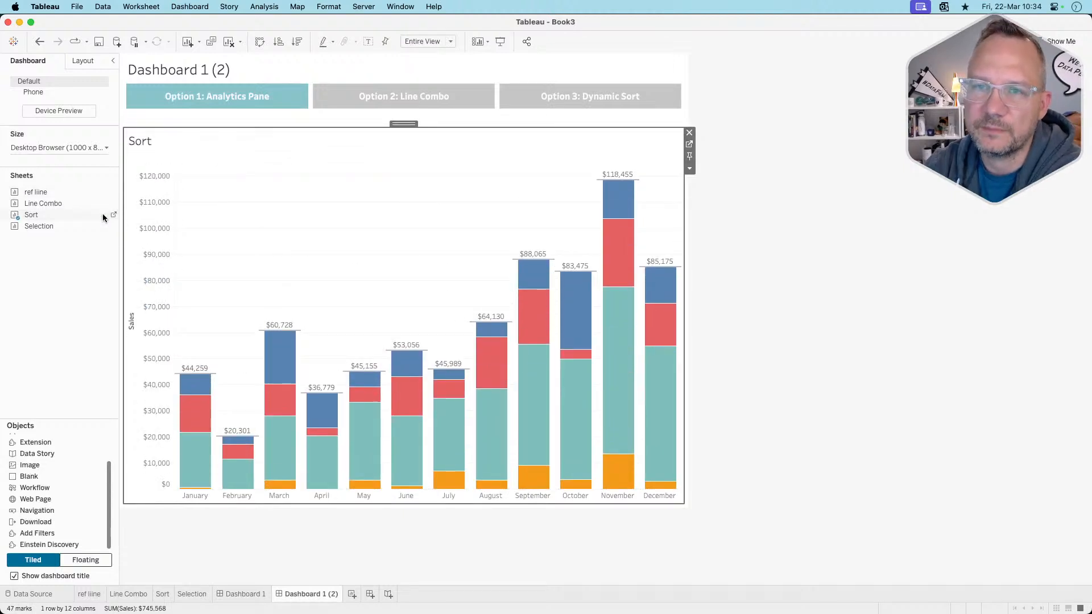
pyautogui.rightClick(166, 142)
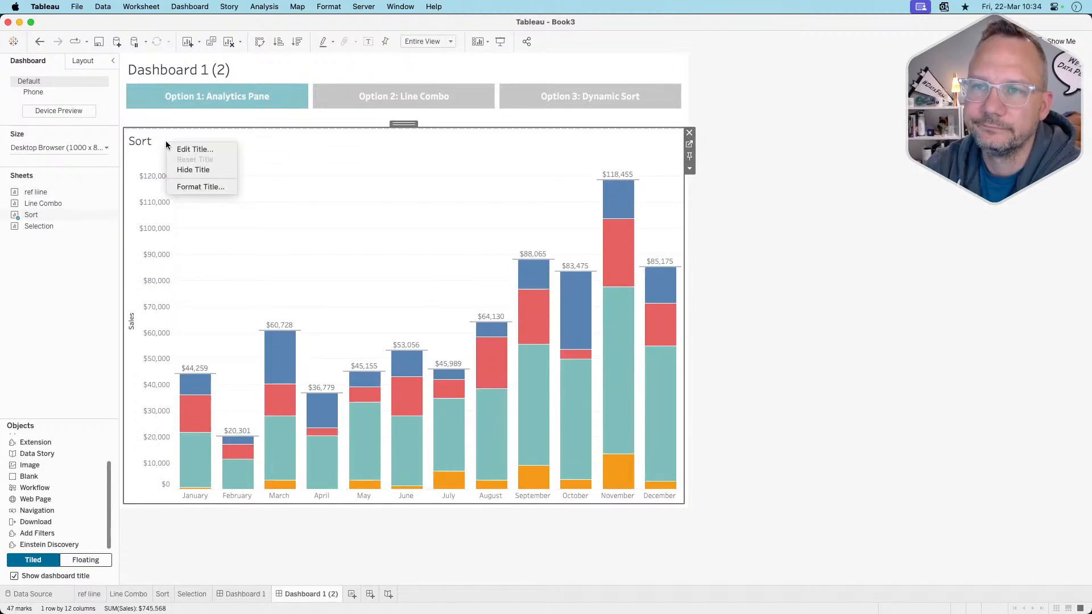
pyautogui.click(179, 169)
# - Delete the empty horizontal container between the navigation buttons and the Sort chart, including the items inside it
pyautogui.click(215, 118)
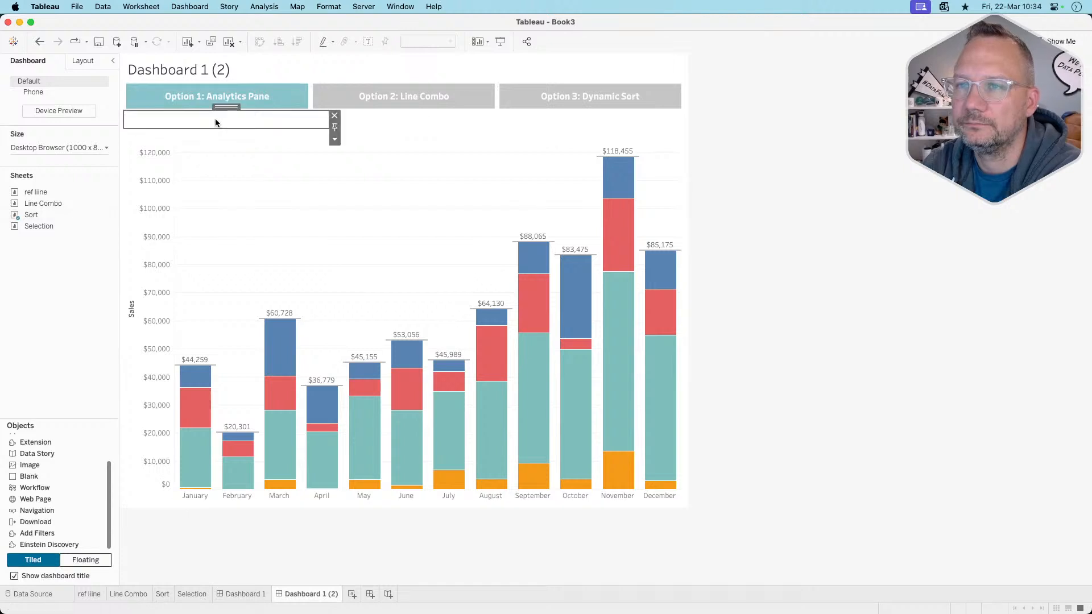
pyautogui.doubleClick(226, 107)
pyautogui.click(689, 115)
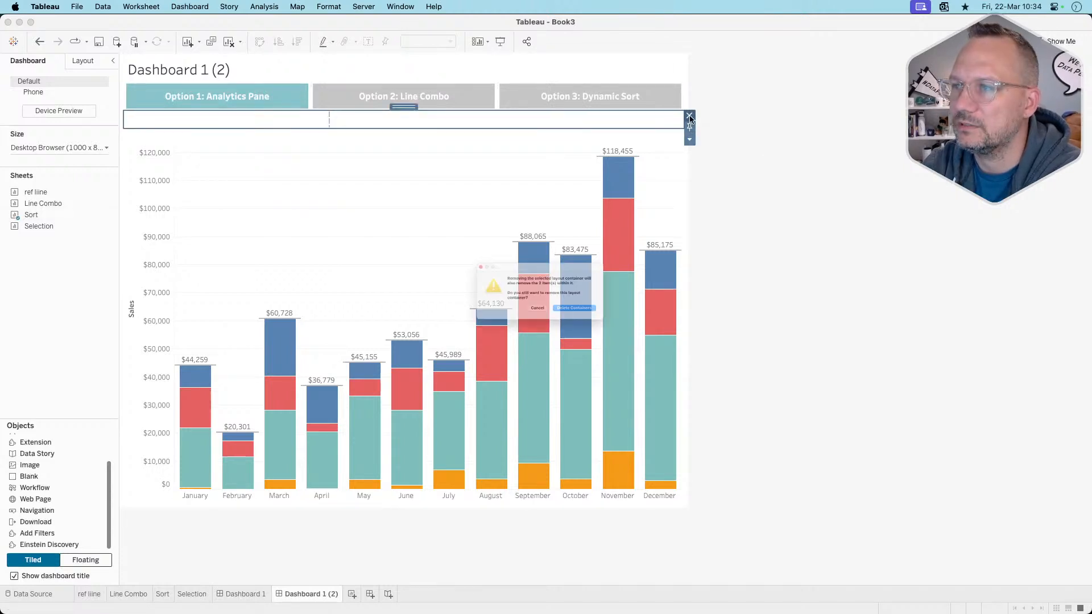
pyautogui.click(605, 323)
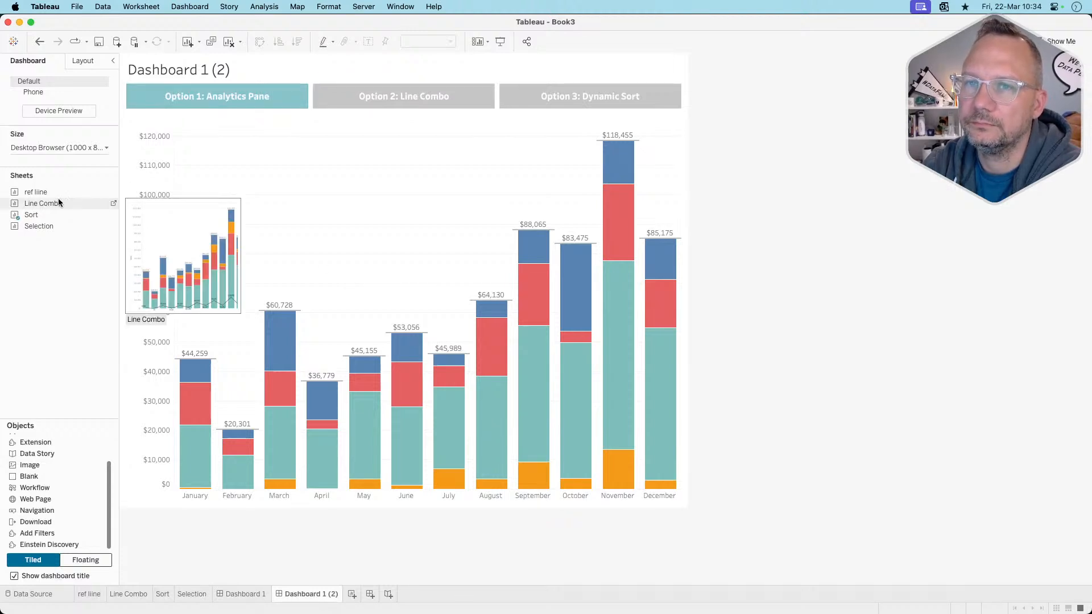
# - Add the Selection sheet between the navigation buttons and the Sort chart, and hide its title
pyautogui.moveTo(47, 225); pyautogui.dragTo(384, 107)
pyautogui.rightClick(252, 116)
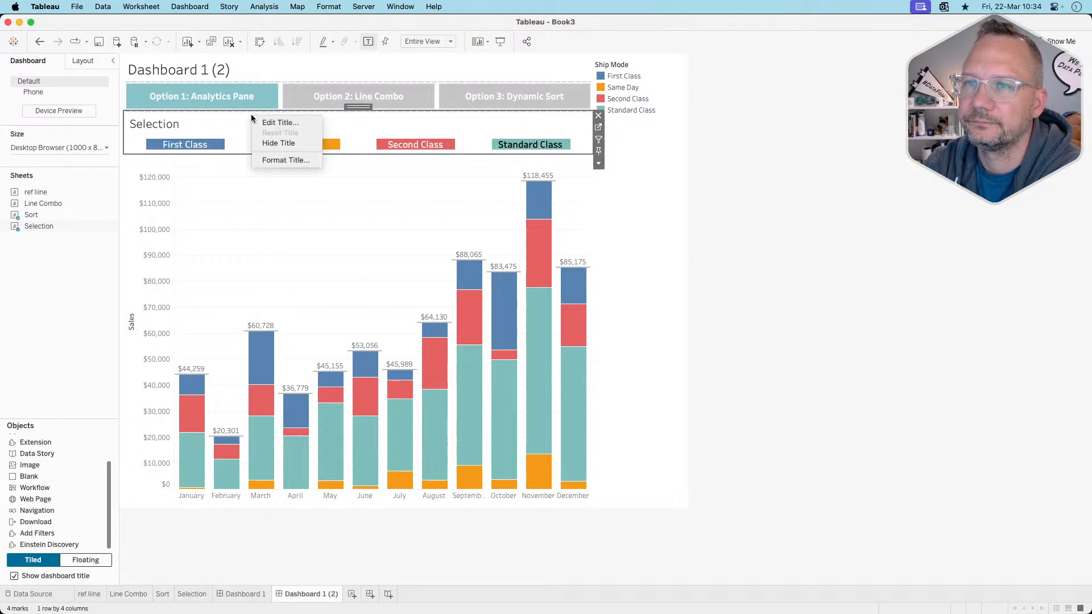
pyautogui.click(265, 143)
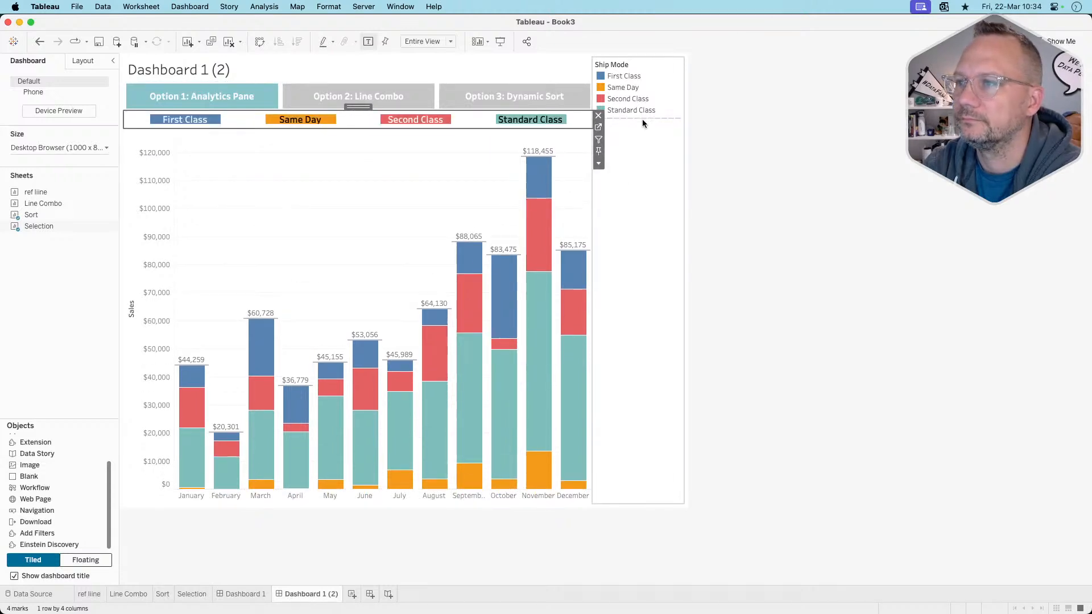
# - Delete the layout container beside the chart that holds the Ship Mode color legend
pyautogui.click(650, 157)
pyautogui.click(690, 61)
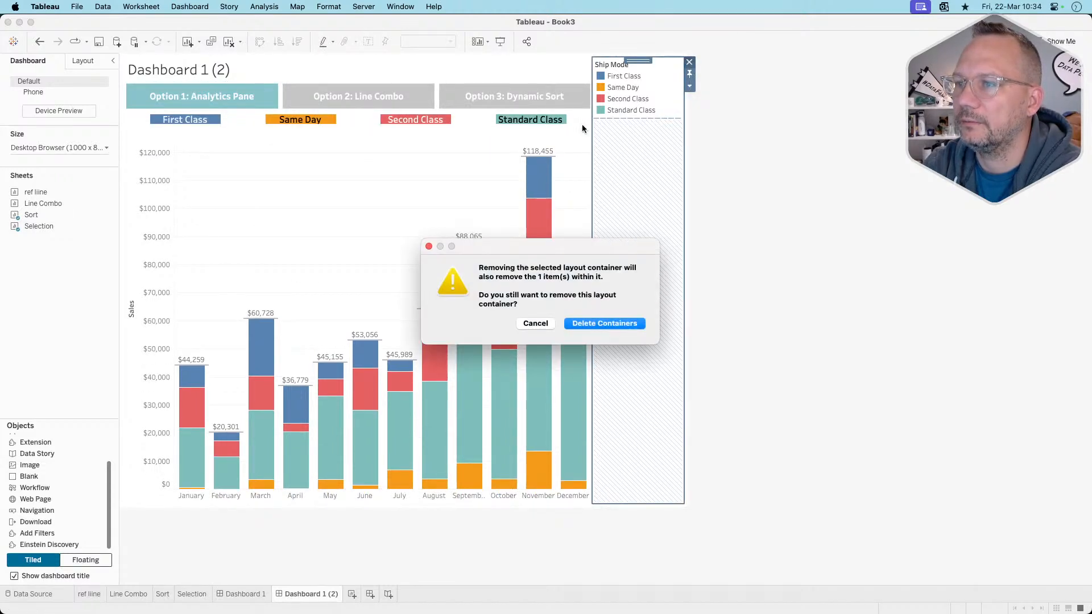
pyautogui.click(613, 327)
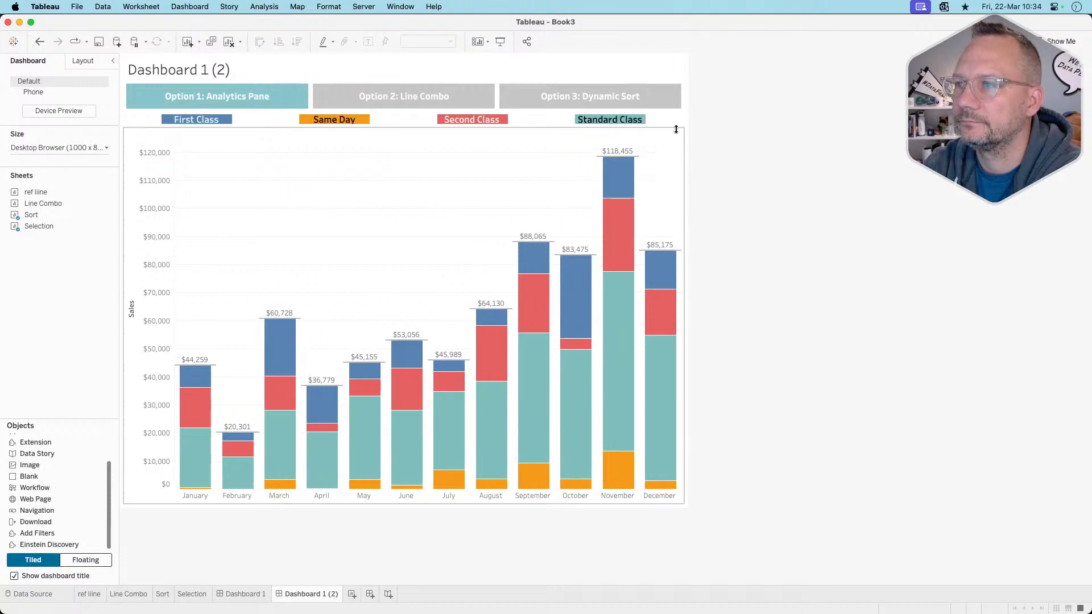
# - Set the height of the Selection sheet above the Sort chart to 50
pyautogui.click(678, 125)
pyautogui.click(678, 124)
pyautogui.click(689, 164)
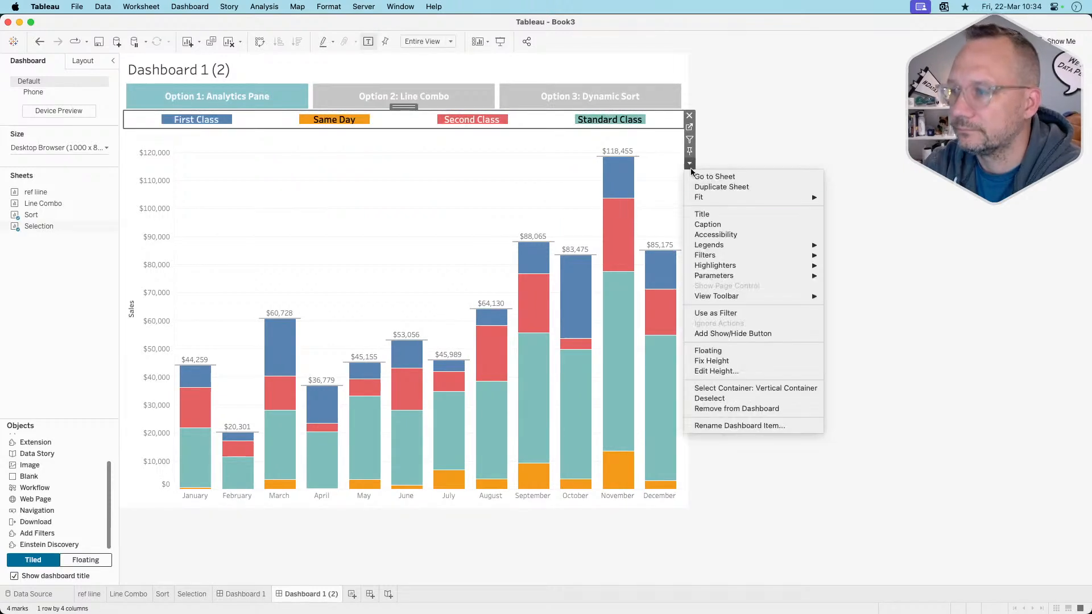
pyautogui.moveTo(742, 279)
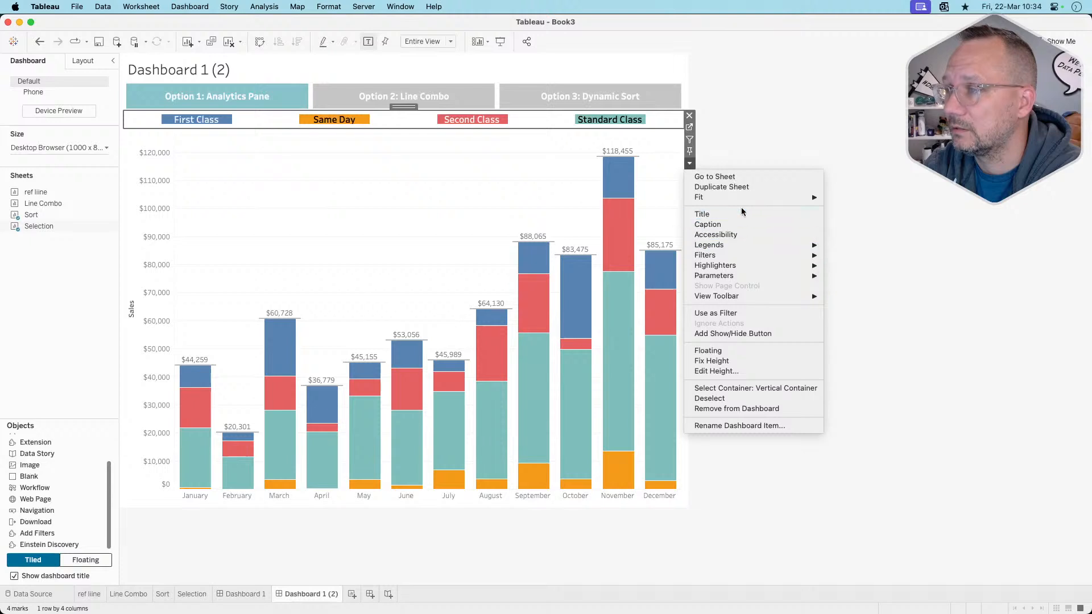
pyautogui.click(725, 371)
pyautogui.write('50')
pyautogui.press('Return')
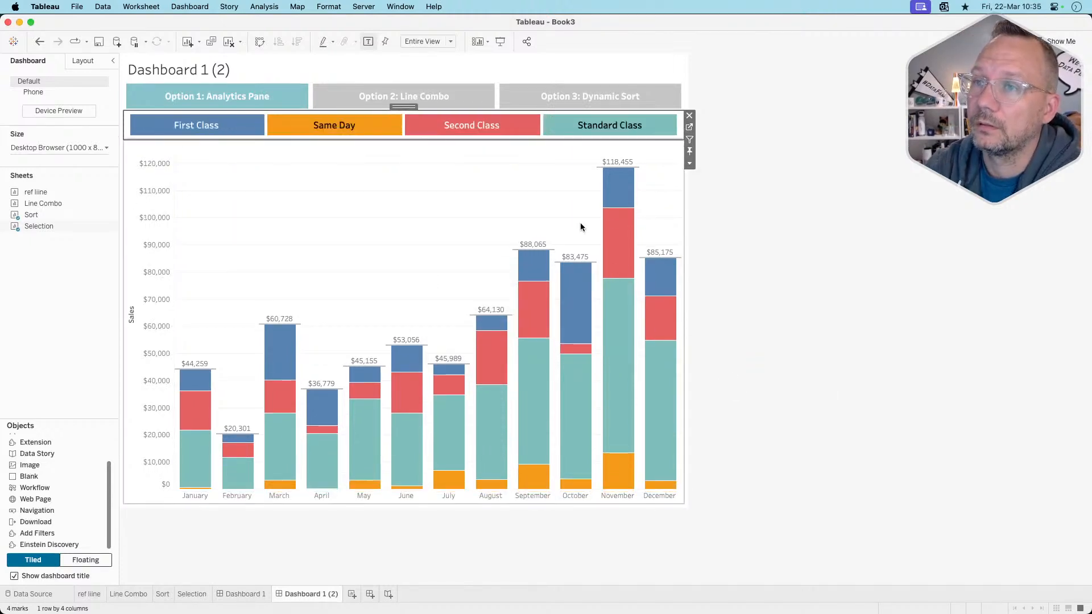
pyautogui.click(361, 157)
pyautogui.click(811, 173)
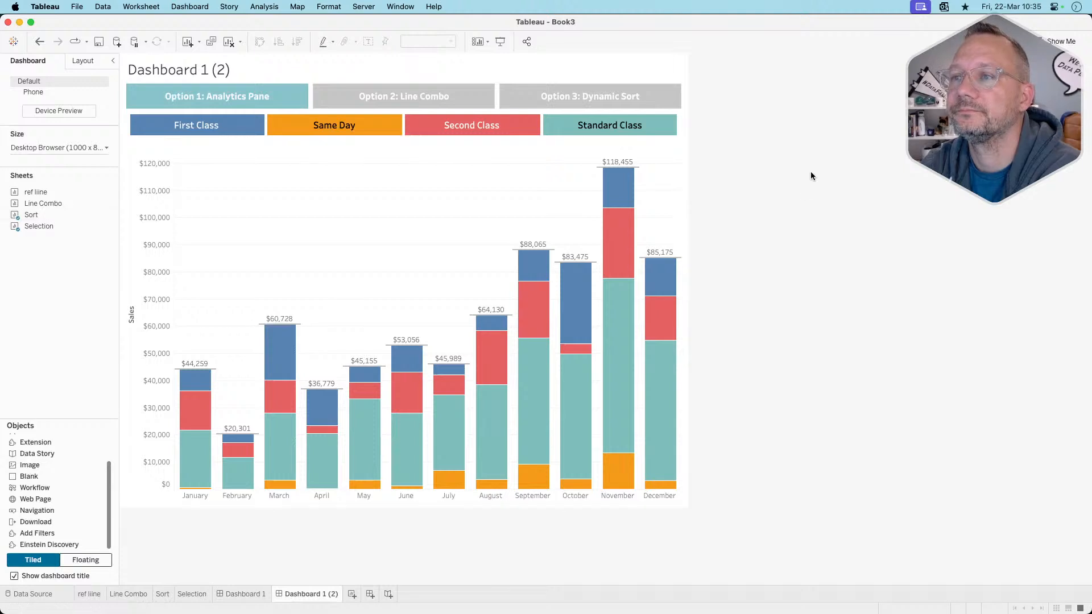
# - Open the dashboard's actions, limit the list to this sheet, and add a Change Set Values action
pyautogui.click(363, 251)
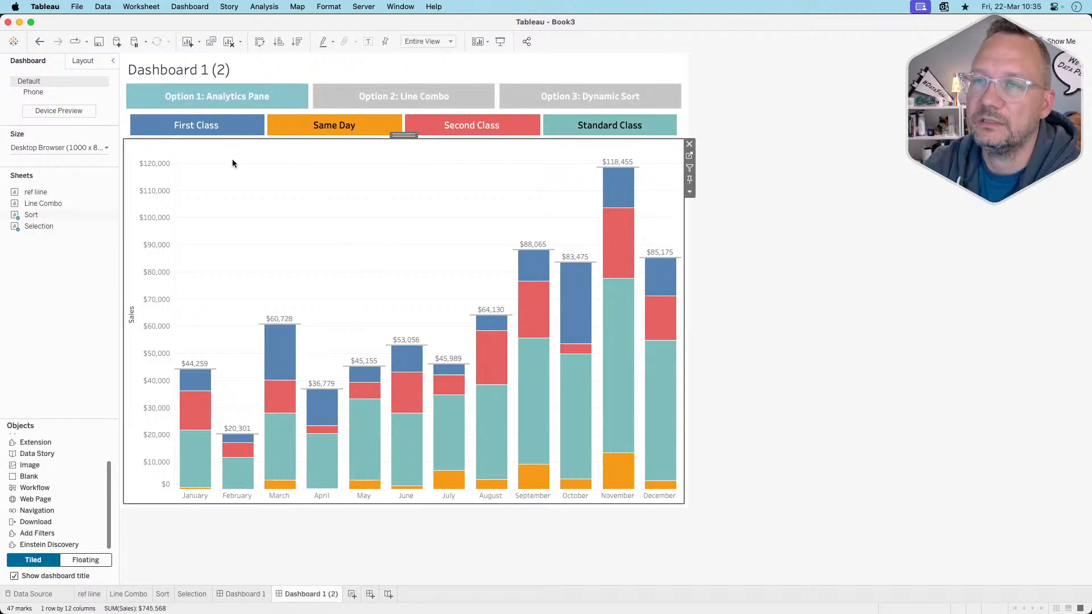
pyautogui.click(205, 8)
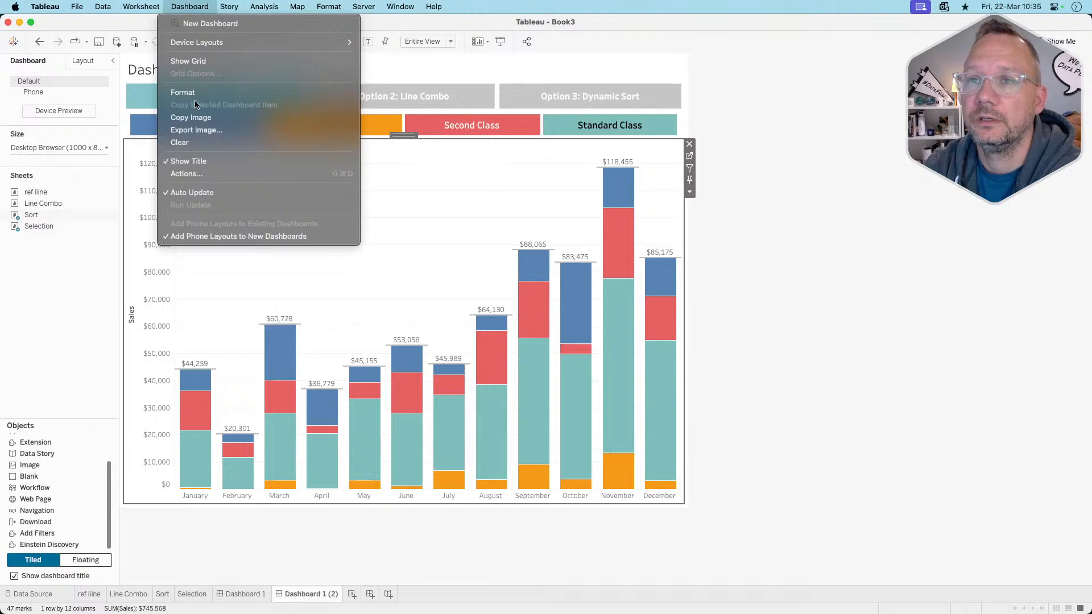
pyautogui.click(182, 174)
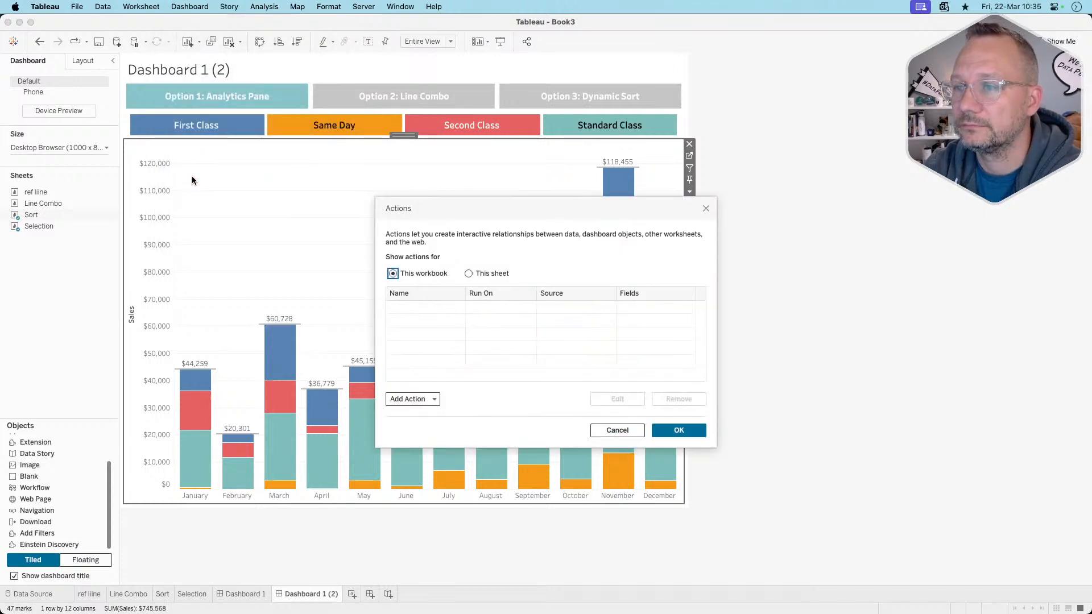
pyautogui.click(426, 400)
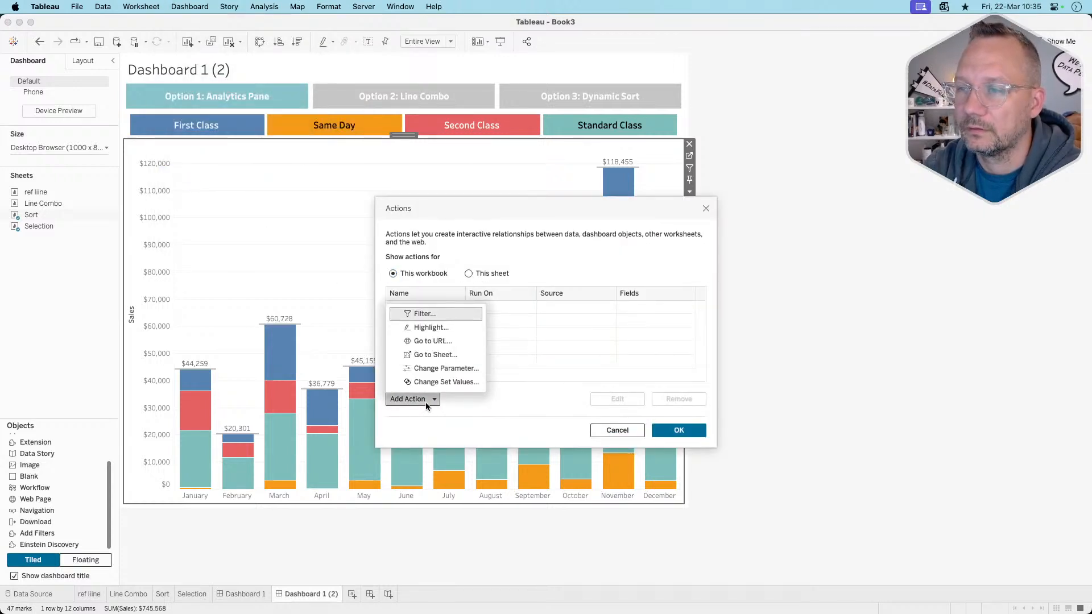
pyautogui.click(477, 315)
pyautogui.click(468, 274)
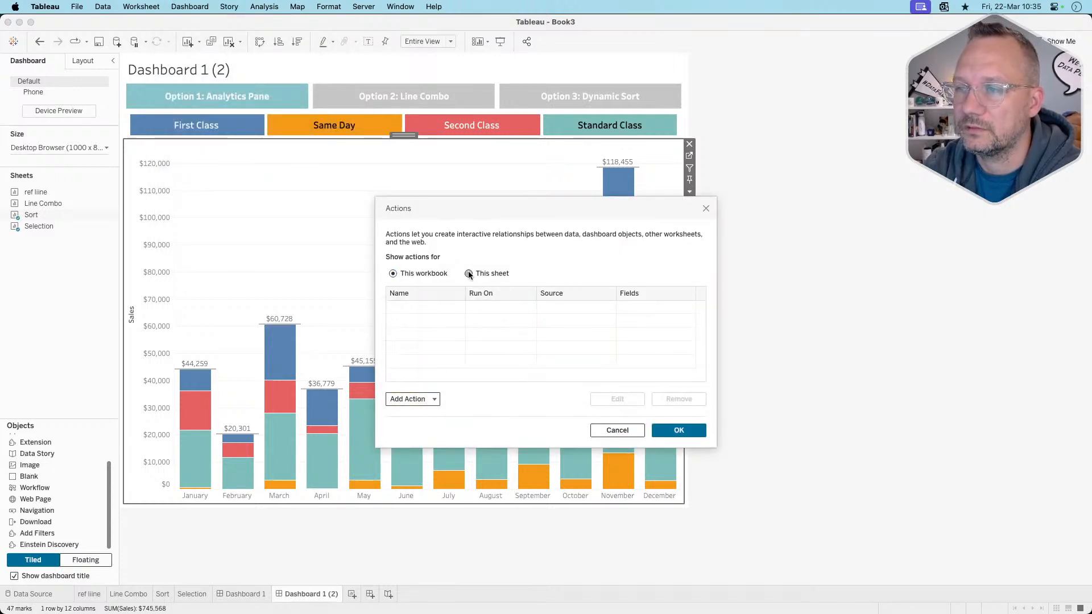
pyautogui.click(412, 400)
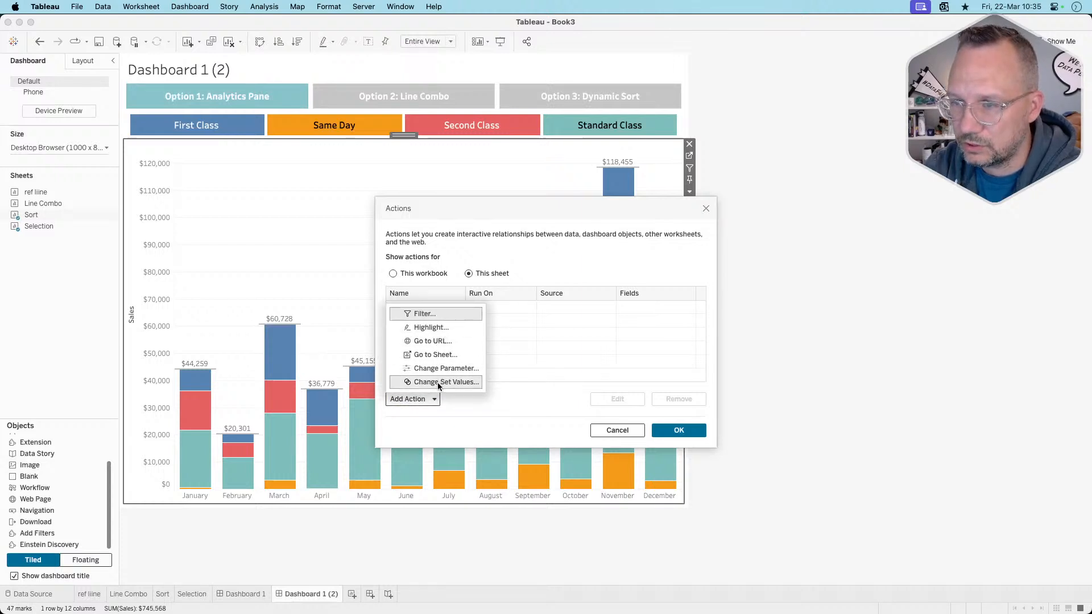
pyautogui.click(438, 383)
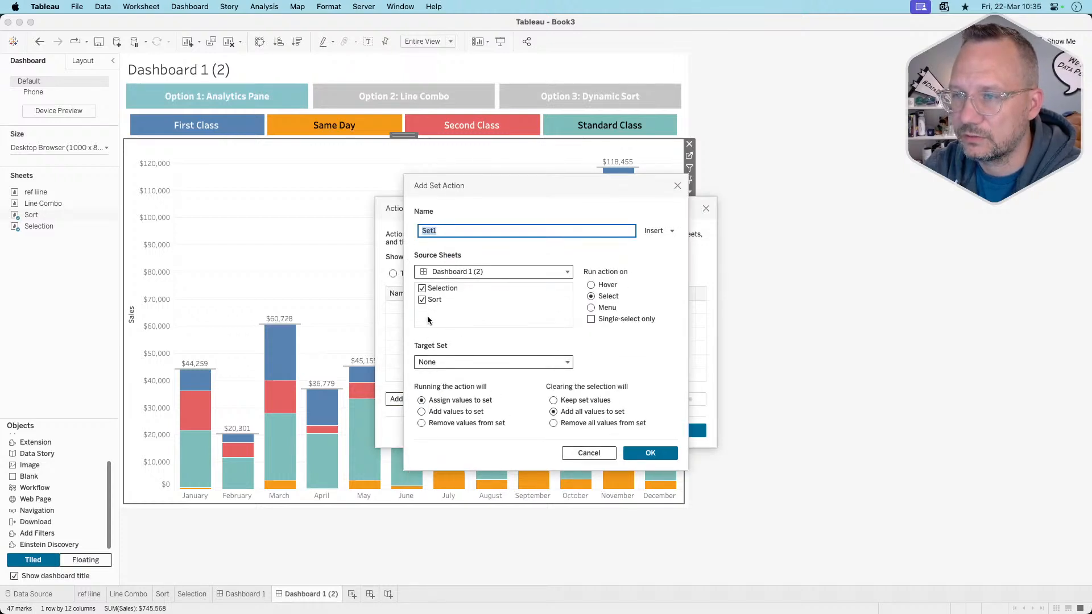
# - Configure the set action to run from the Selection sheet only, target Ship Mode Set, and remove all values from the set on clearing
pyautogui.click(423, 300)
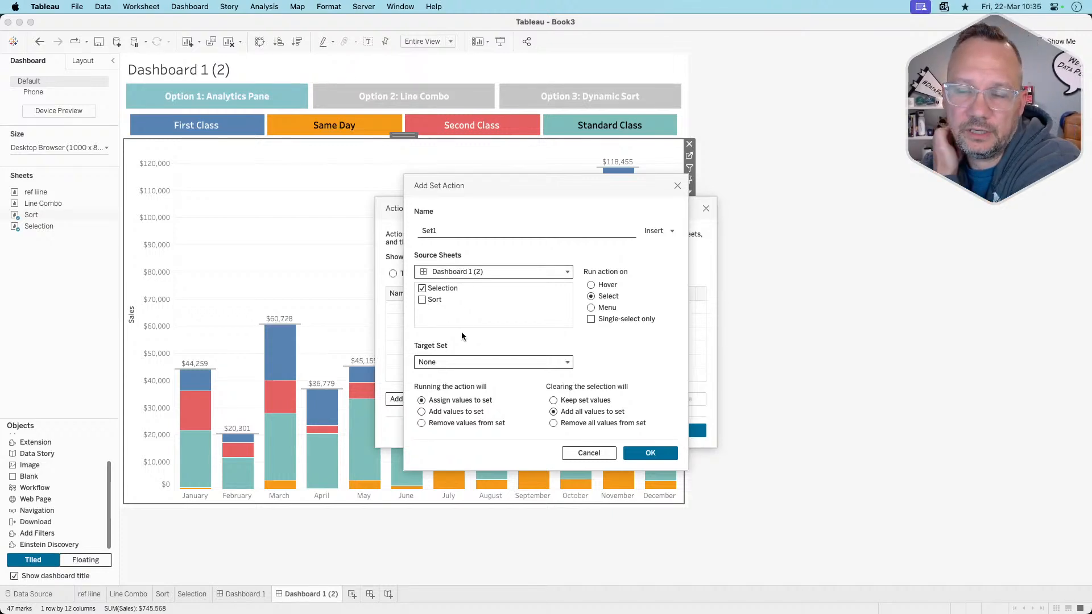
pyautogui.click(449, 361)
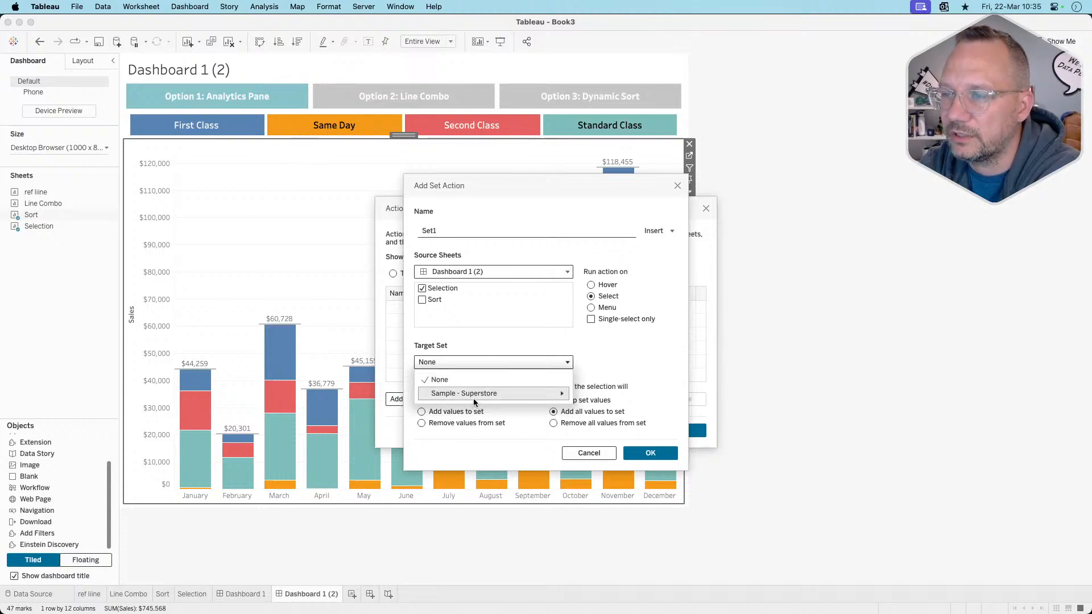
pyautogui.moveTo(475, 401)
pyautogui.click(624, 393)
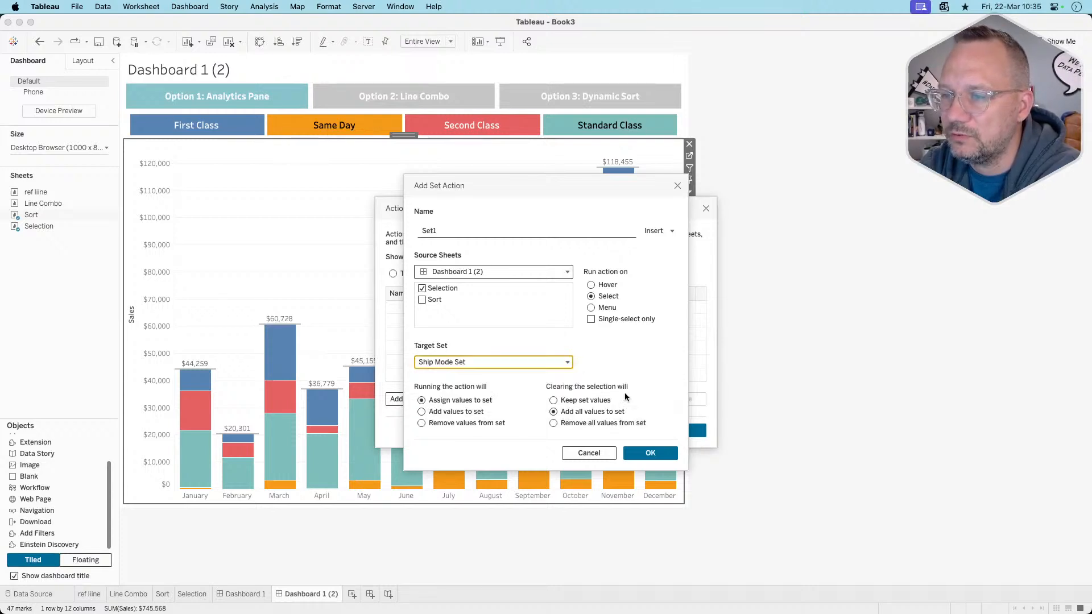
pyautogui.click(553, 423)
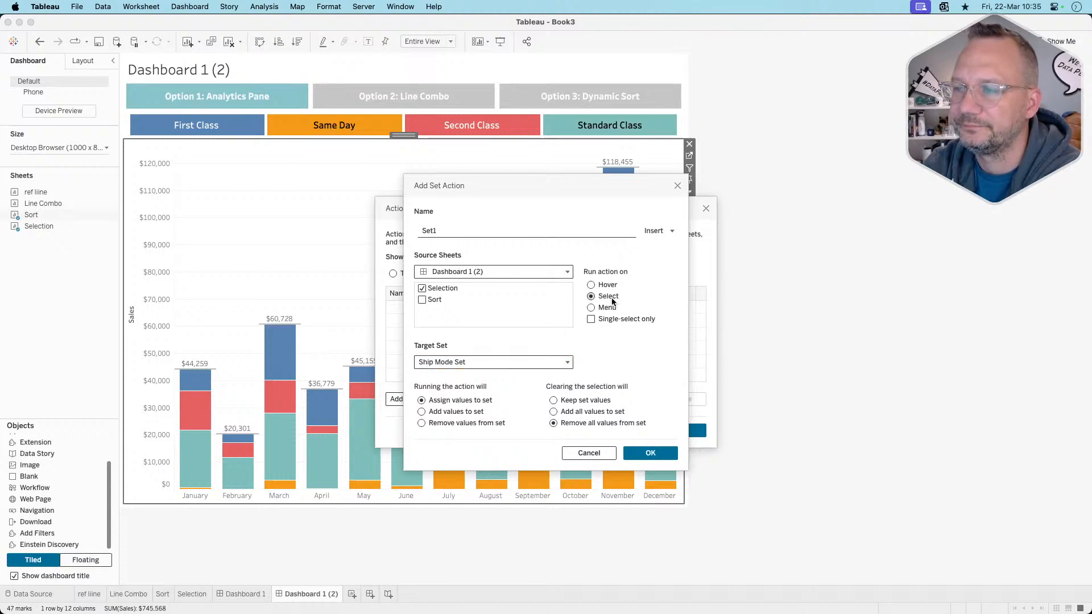
pyautogui.doubleClick(465, 235)
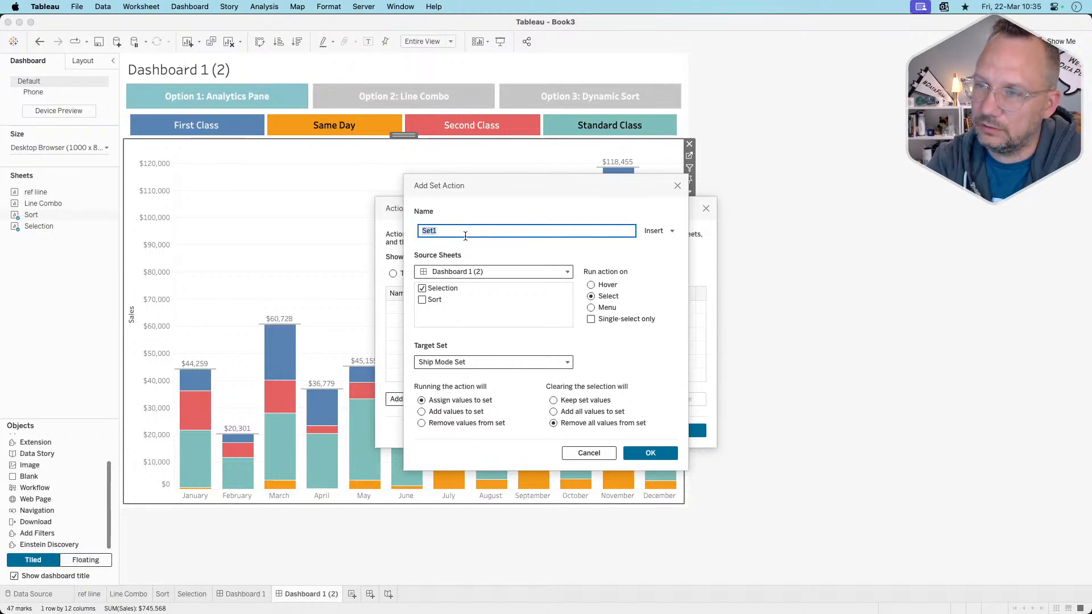
pyautogui.click(663, 454)
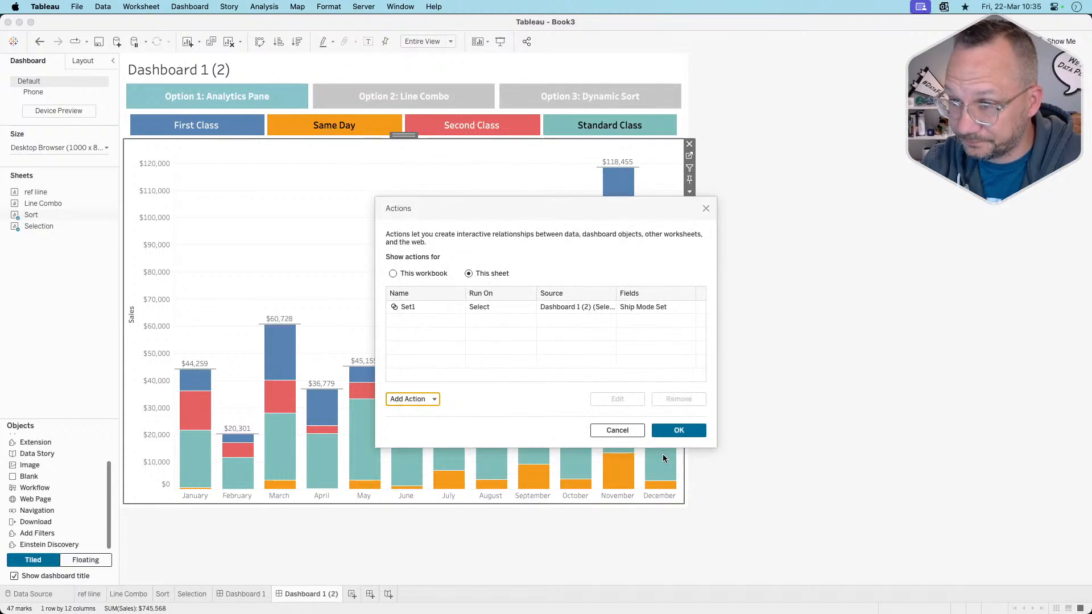
pyautogui.click(677, 431)
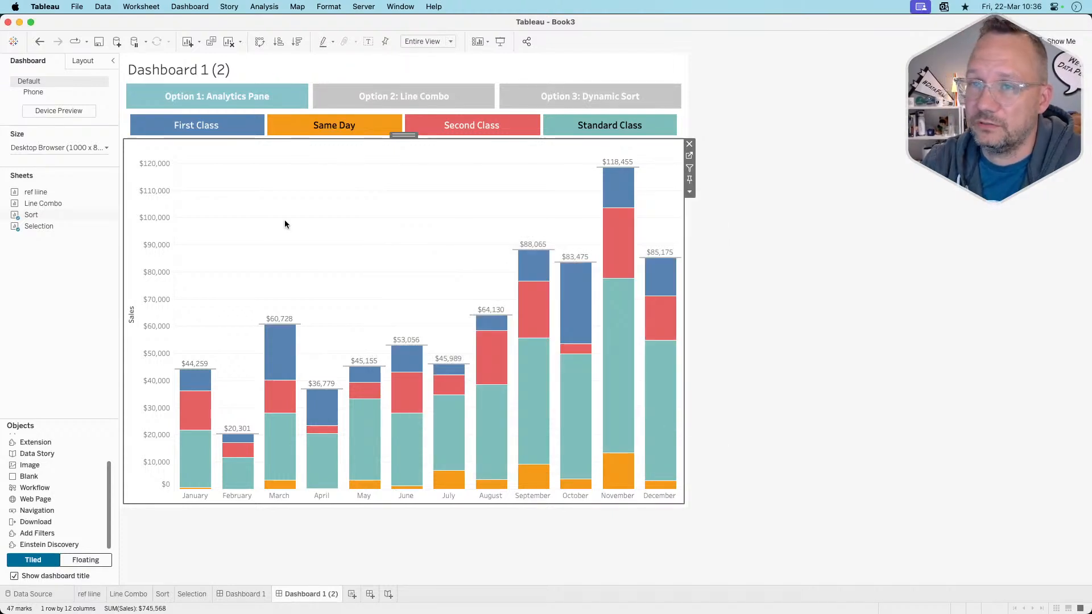
# - Test the set action on the Sort chart by selecting and clearing ship modes such as First Class in the Selection sheet
pyautogui.click(233, 132)
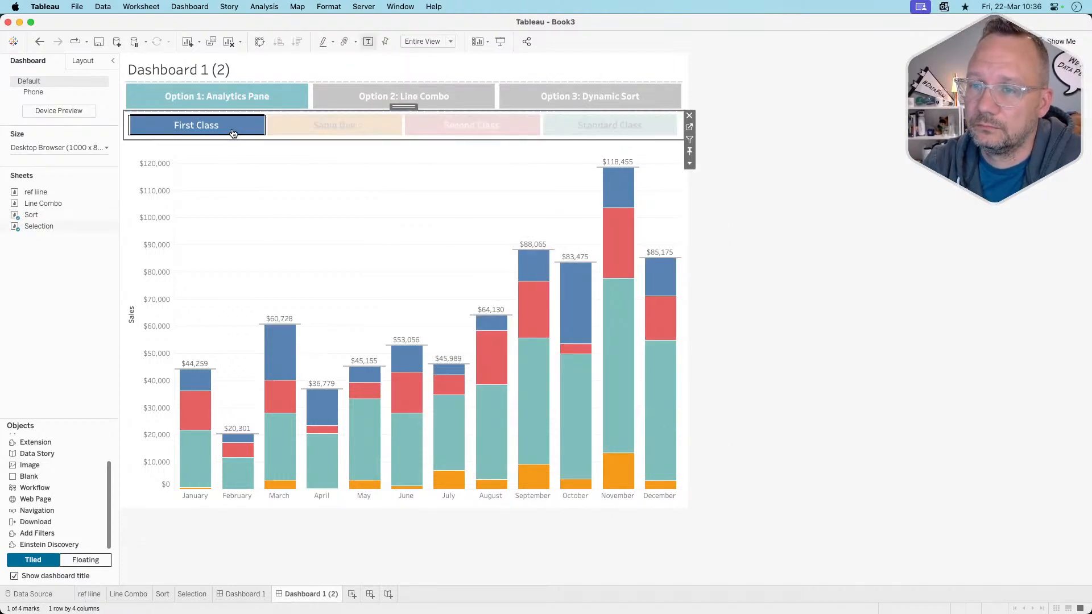
pyautogui.click(236, 132)
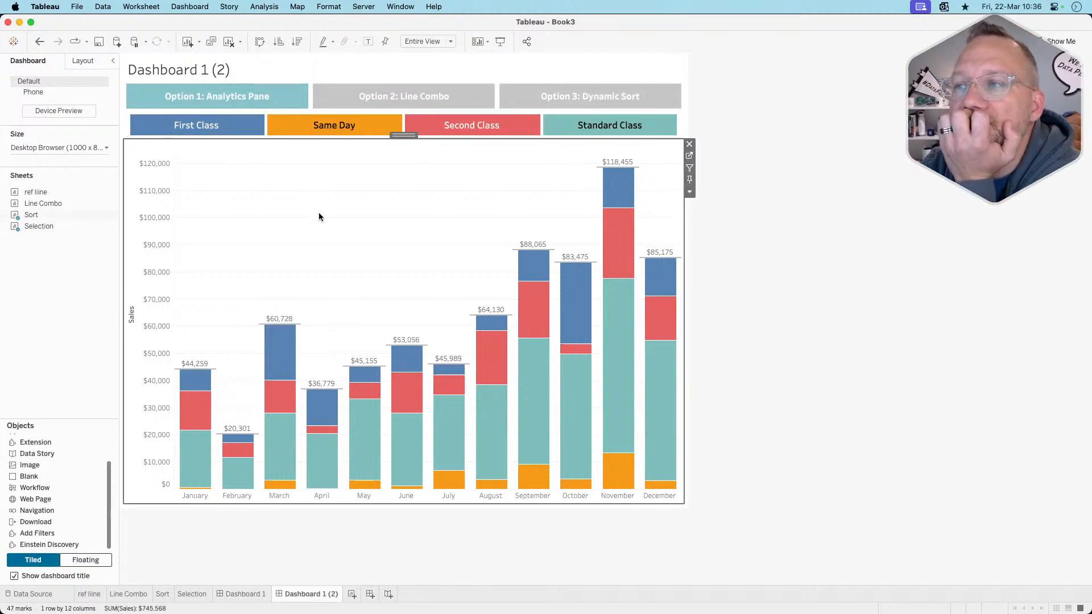
pyautogui.click(307, 126)
pyautogui.click(308, 125)
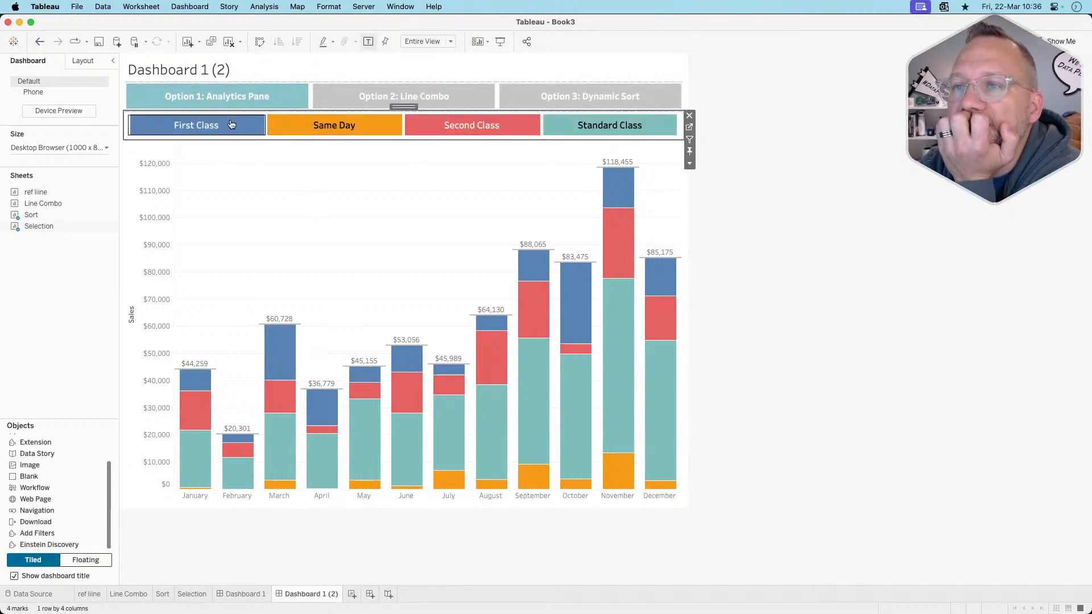
pyautogui.click(232, 125)
pyautogui.click(231, 125)
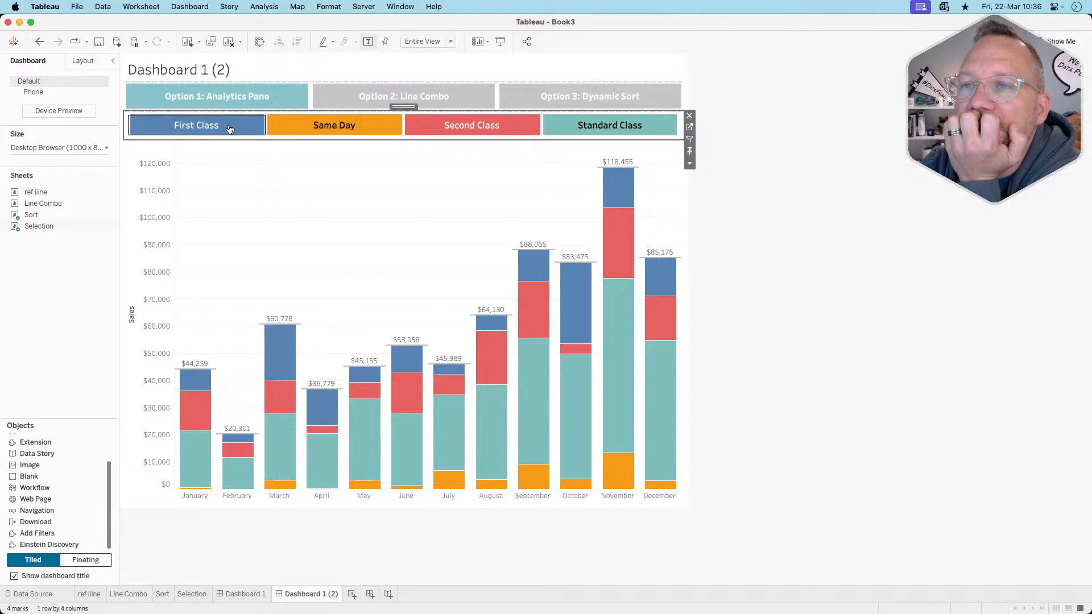
pyautogui.click(230, 127)
pyautogui.click(229, 129)
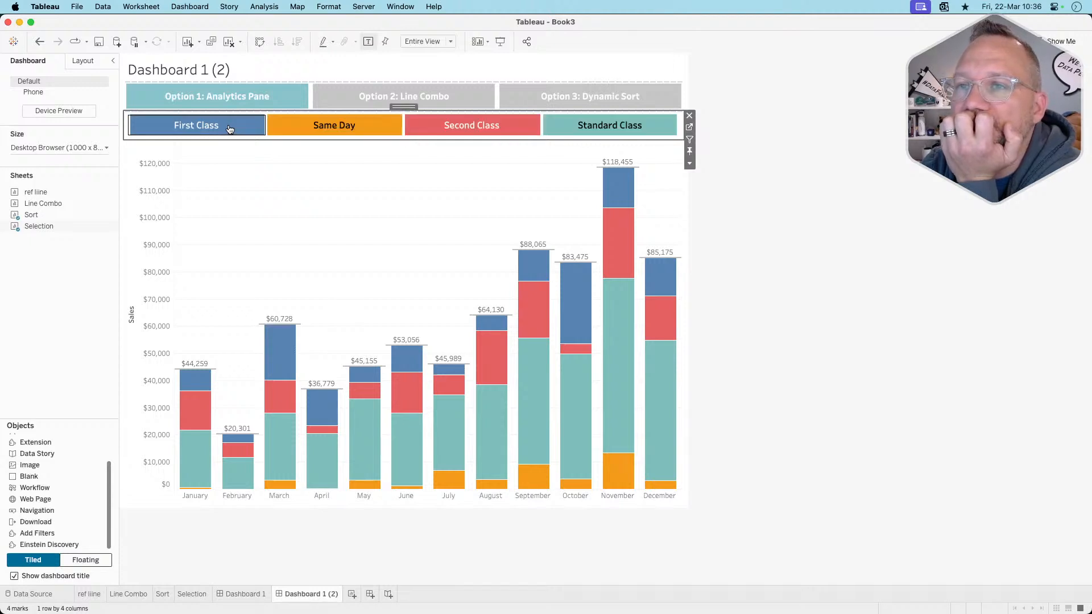
# - Check the existing dashboard actions, the Sort and Line Combo worksheets, and Dashboard 1
pyautogui.click(189, 6)
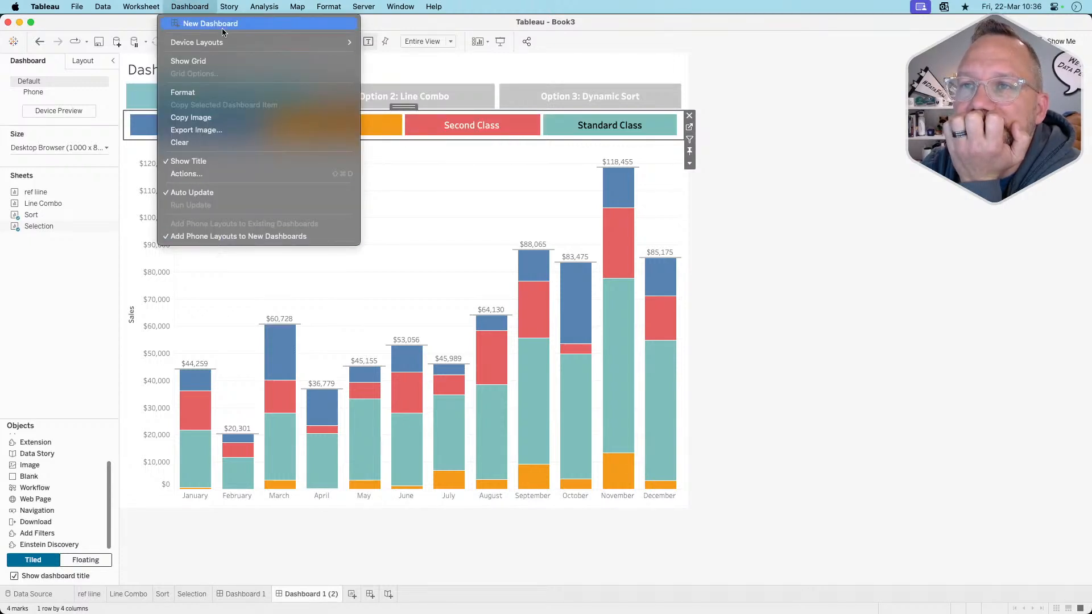
pyautogui.click(190, 174)
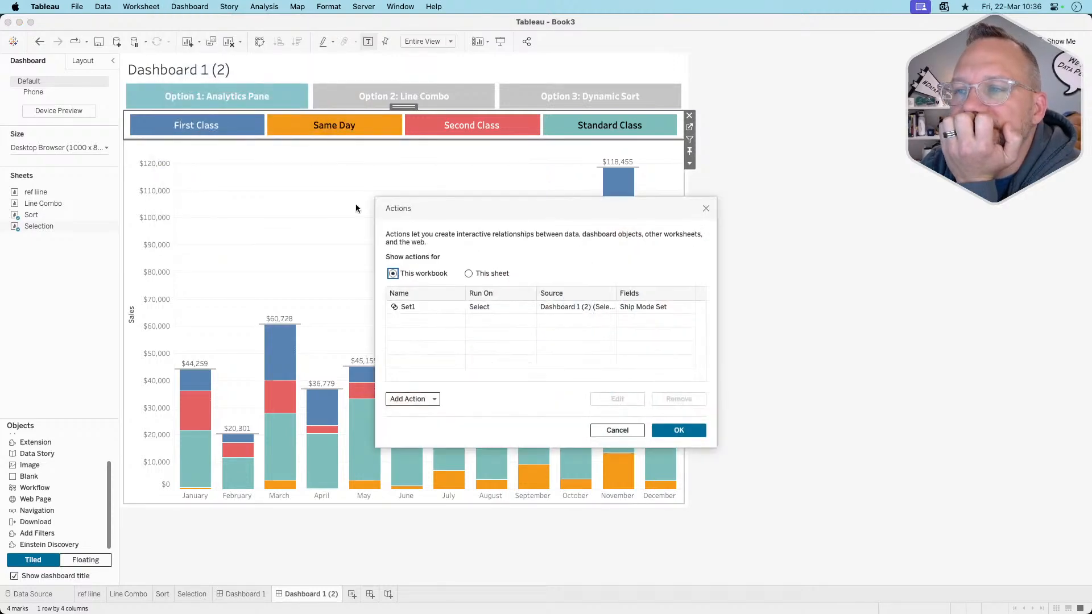
pyautogui.click(705, 209)
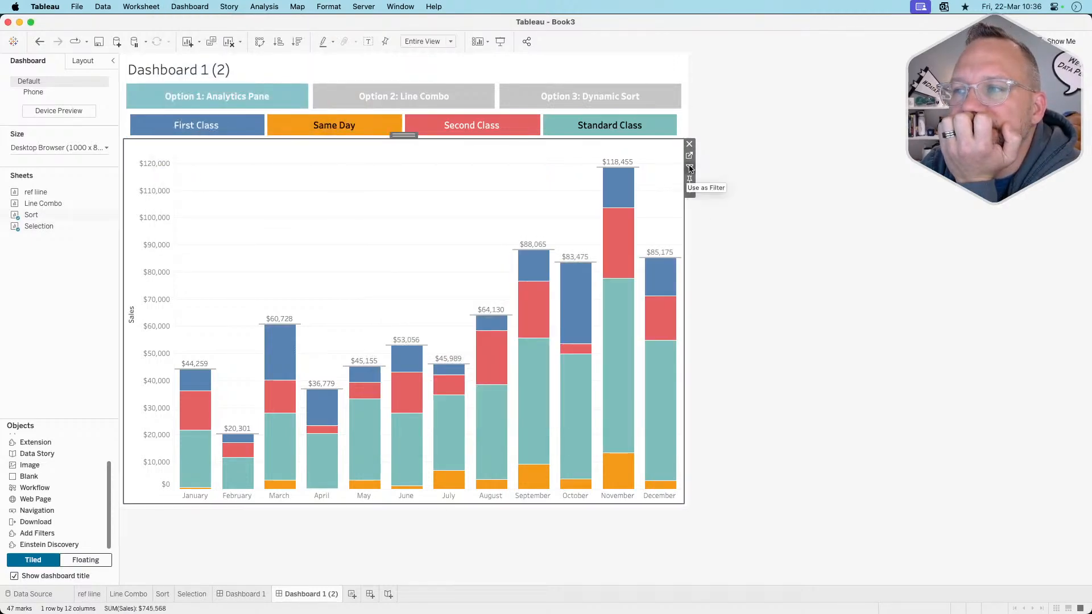
pyautogui.click(689, 127)
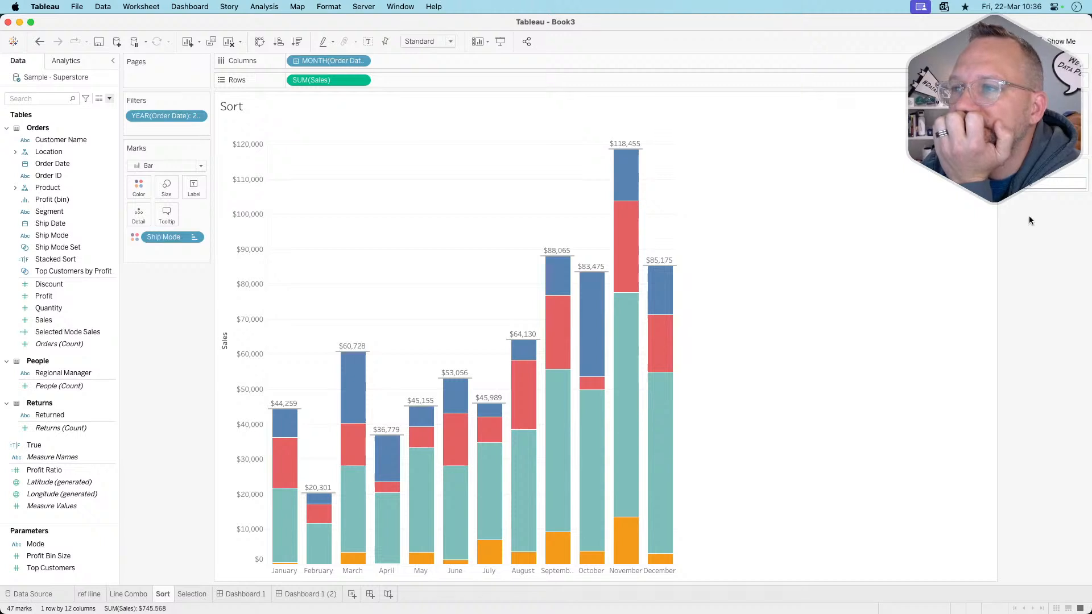
pyautogui.click(128, 594)
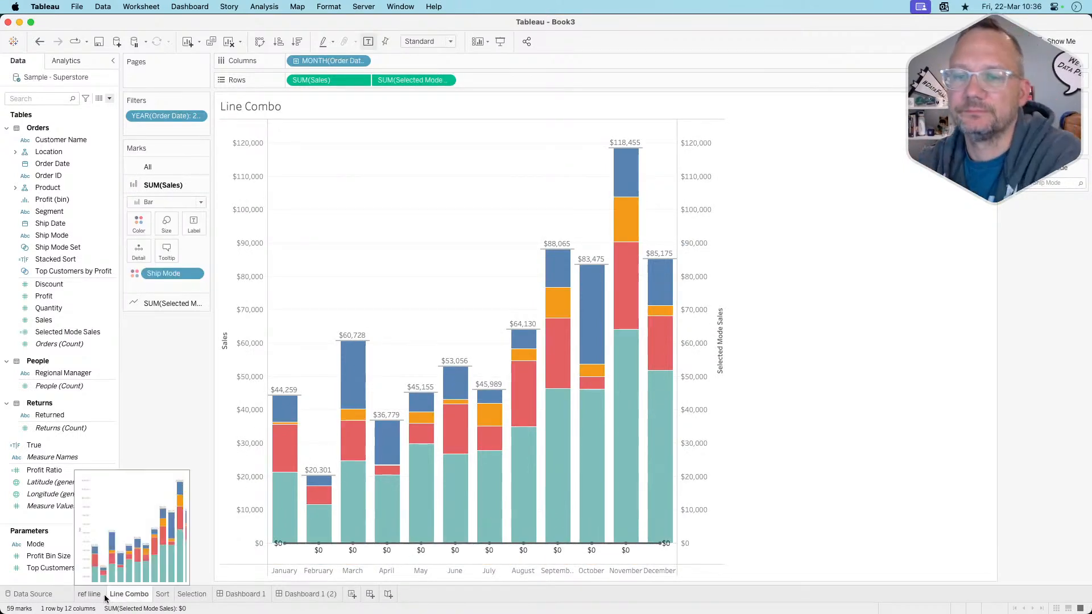
pyautogui.click(253, 594)
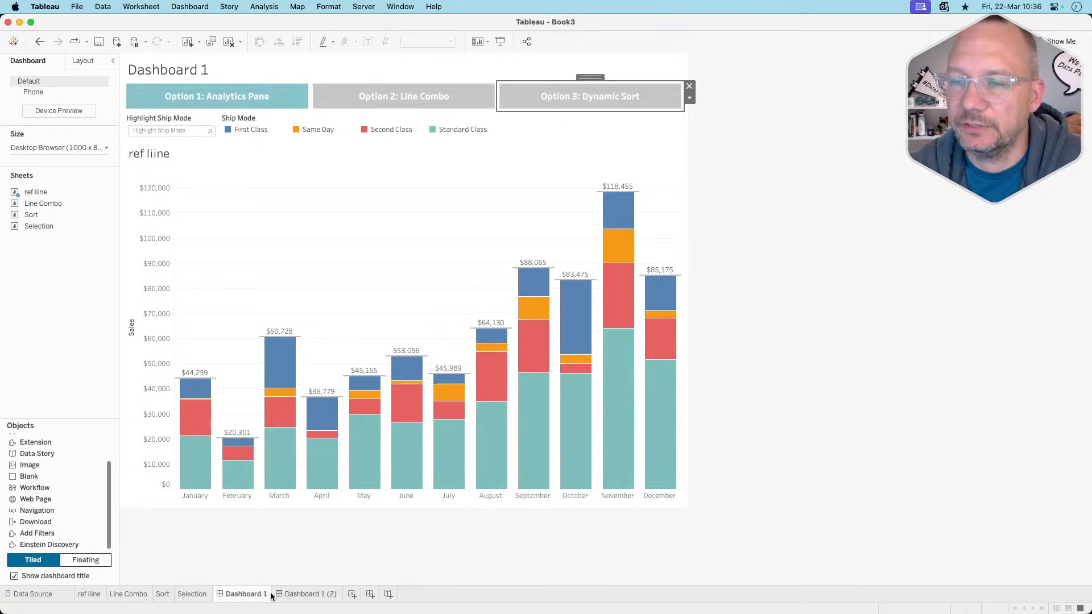
# - On Dashboard 1 (2), swap the Sort chart for the Line Combo sheet and hide its secondary Selected Mode Sales axis header
pyautogui.click(297, 594)
pyautogui.moveTo(38, 206)
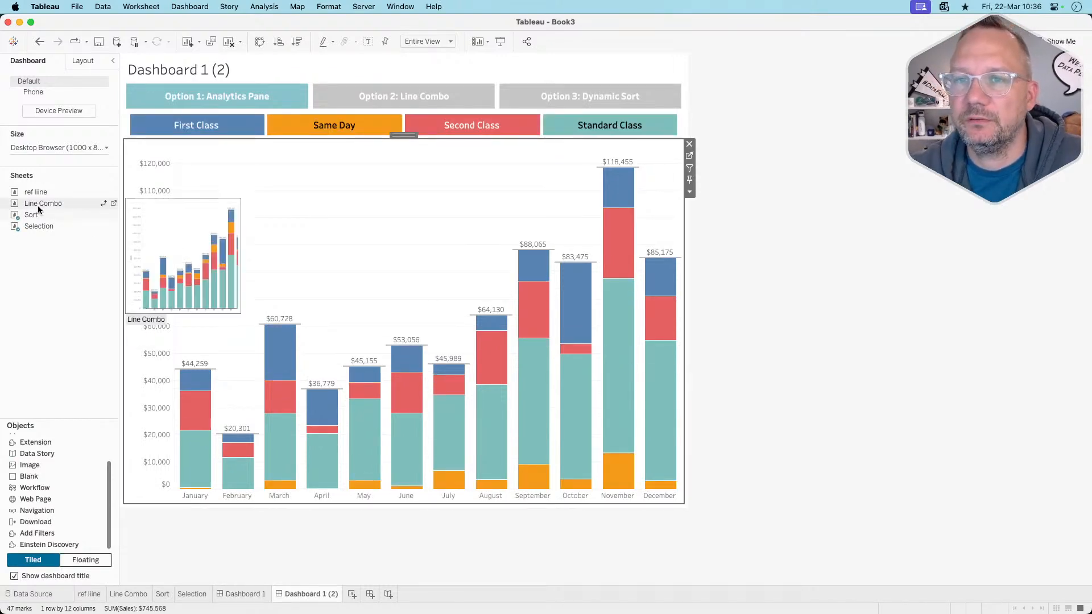
pyautogui.click(102, 204)
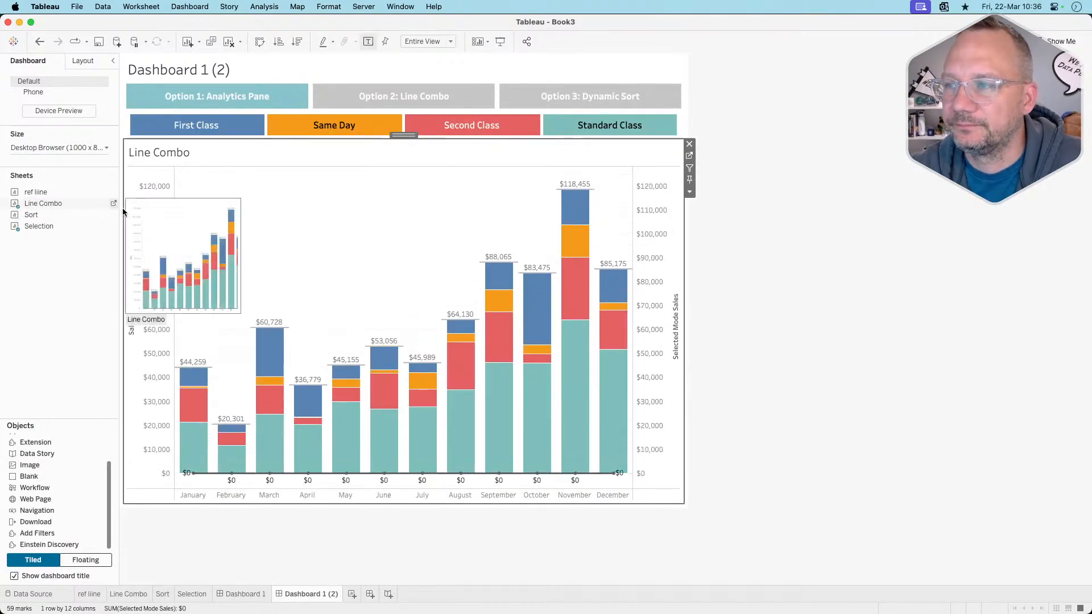
pyautogui.rightClick(633, 238)
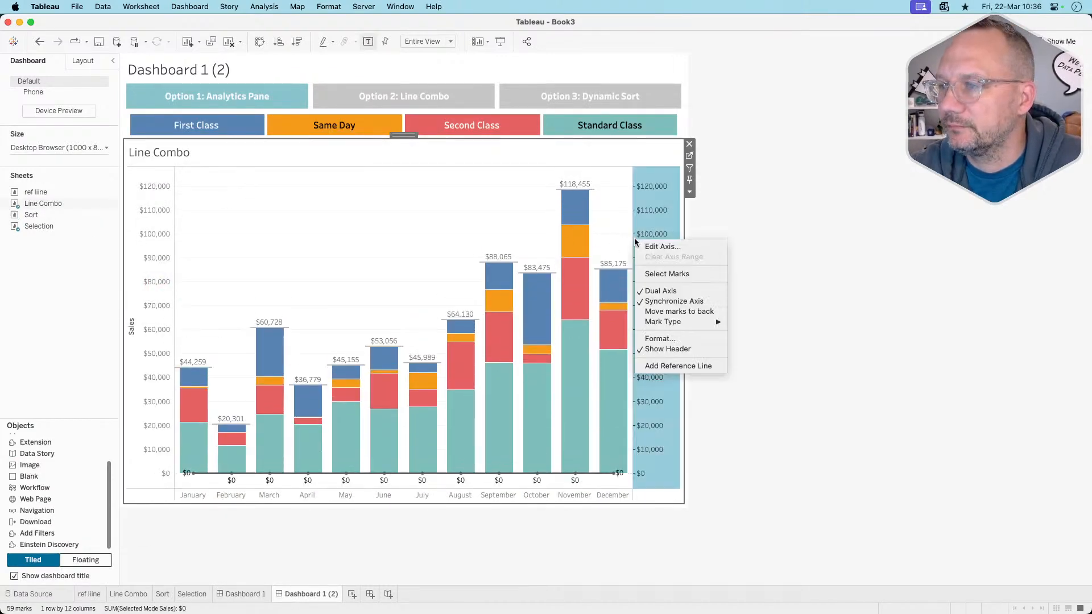
pyautogui.click(649, 347)
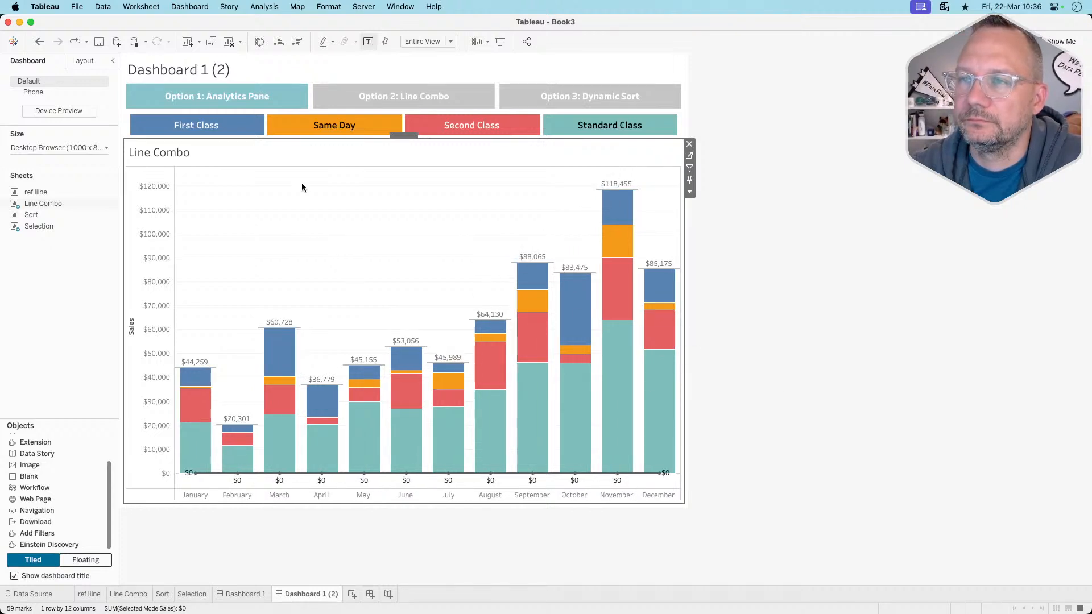
# - Test the set action on the Line Combo chart by selecting Same Day and First Class, and clear the selection
pyautogui.click(273, 129)
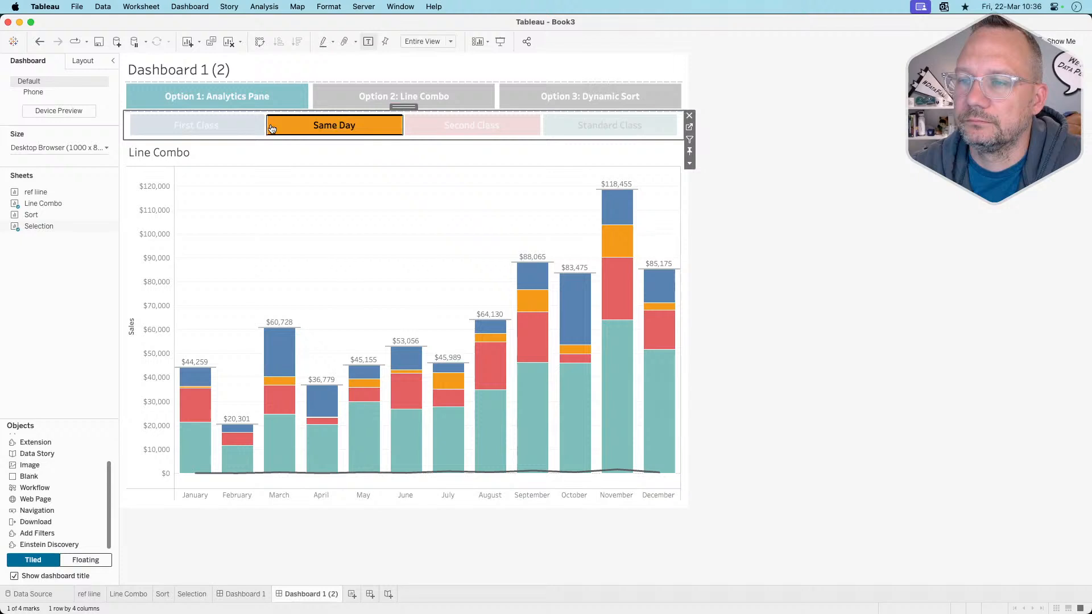
pyautogui.click(229, 131)
pyautogui.click(228, 132)
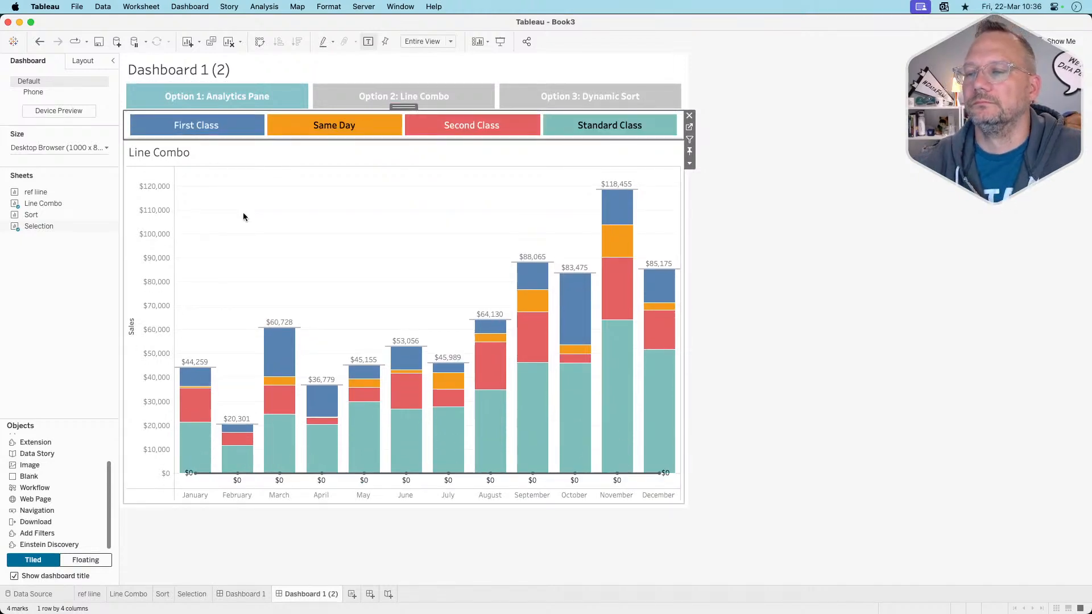
# - In the Line Combo worksheet, format the Selected Mode Sales pane so special value marks use Hide (Connect Lines)
pyautogui.moveTo(239, 479)
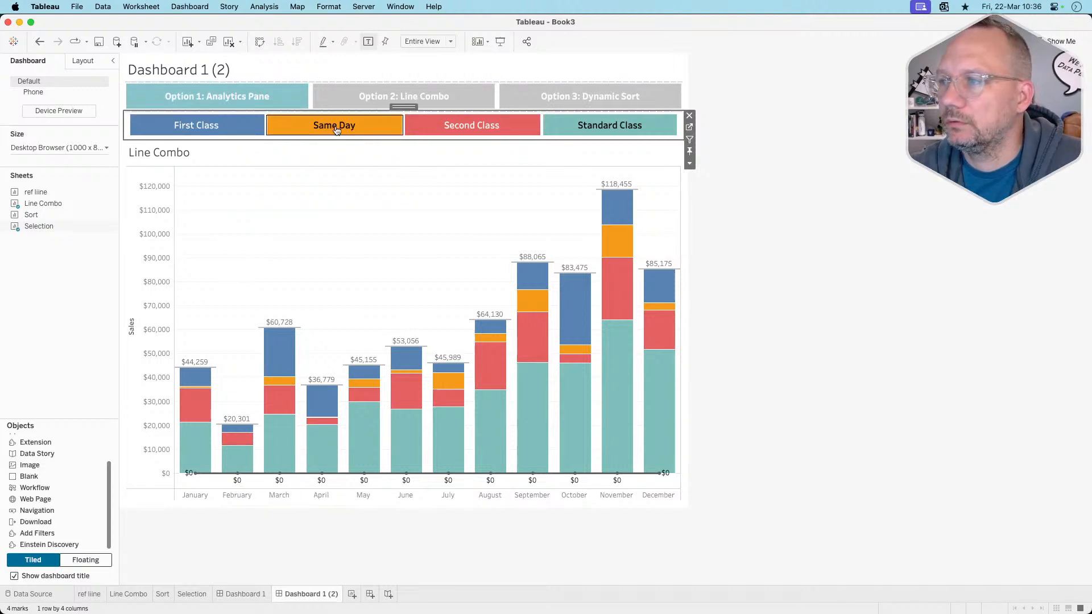
pyautogui.click(450, 221)
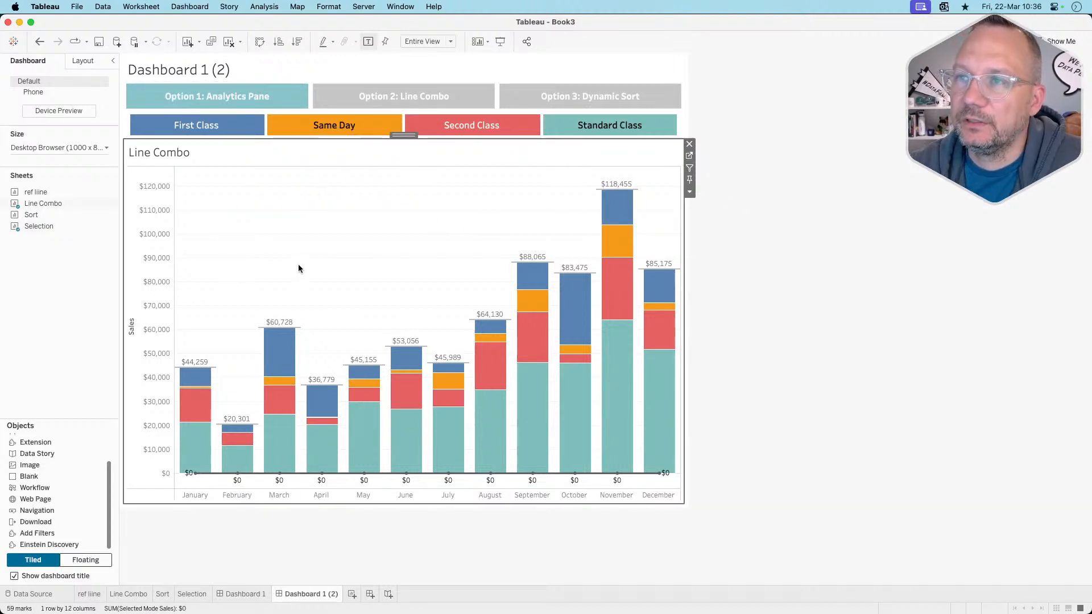
pyautogui.click(689, 156)
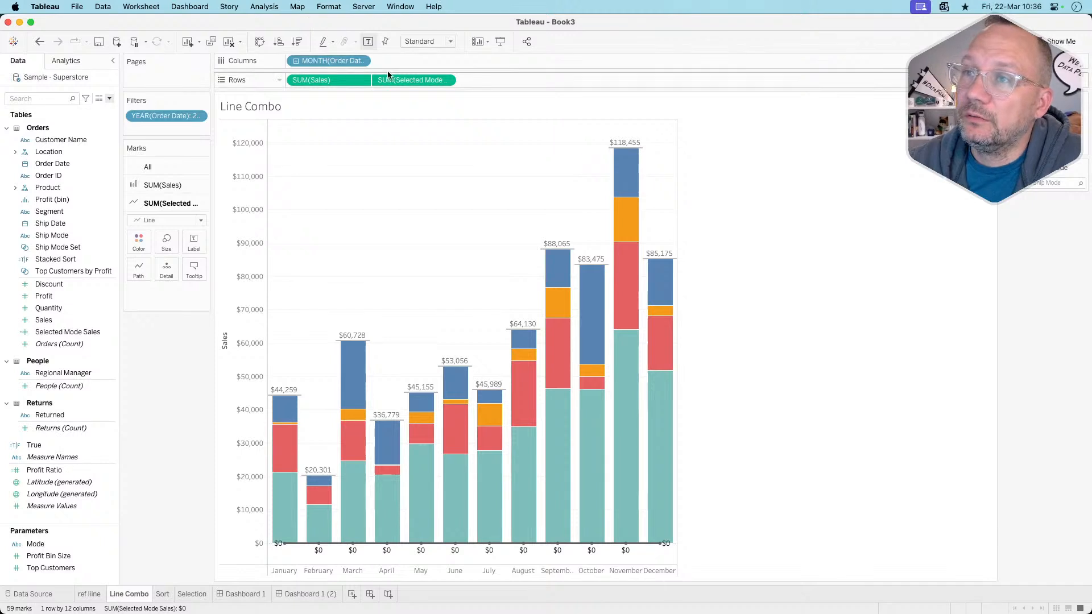
pyautogui.click(446, 80)
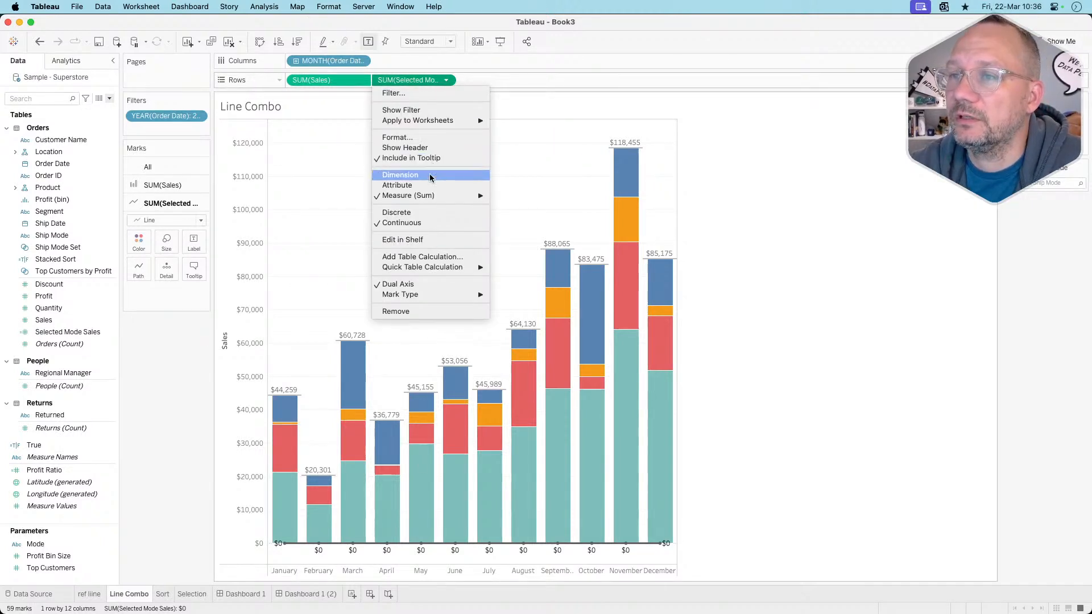
pyautogui.click(417, 137)
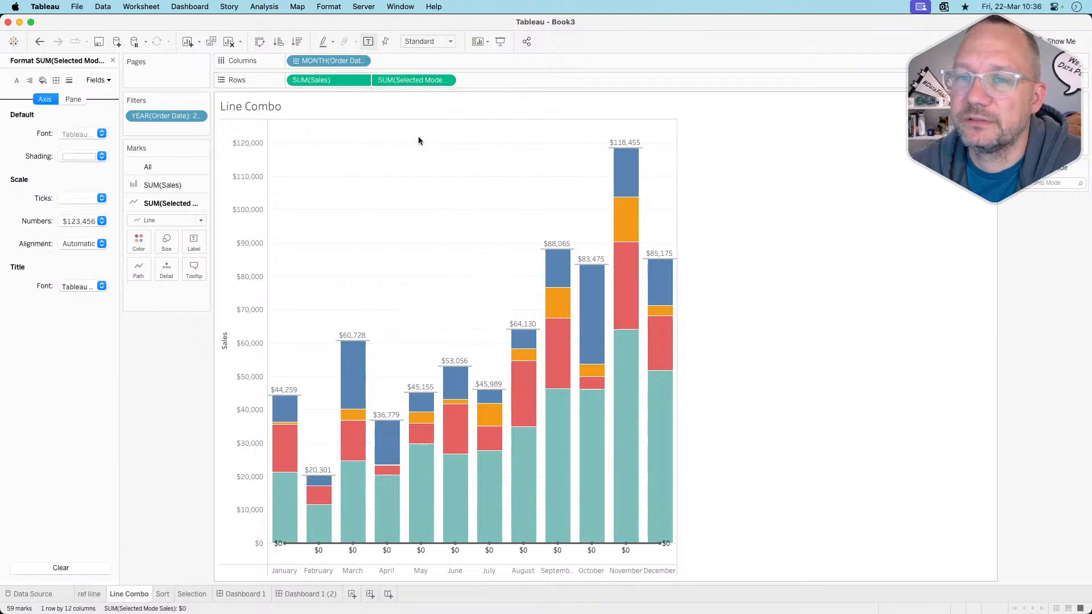
pyautogui.click(74, 100)
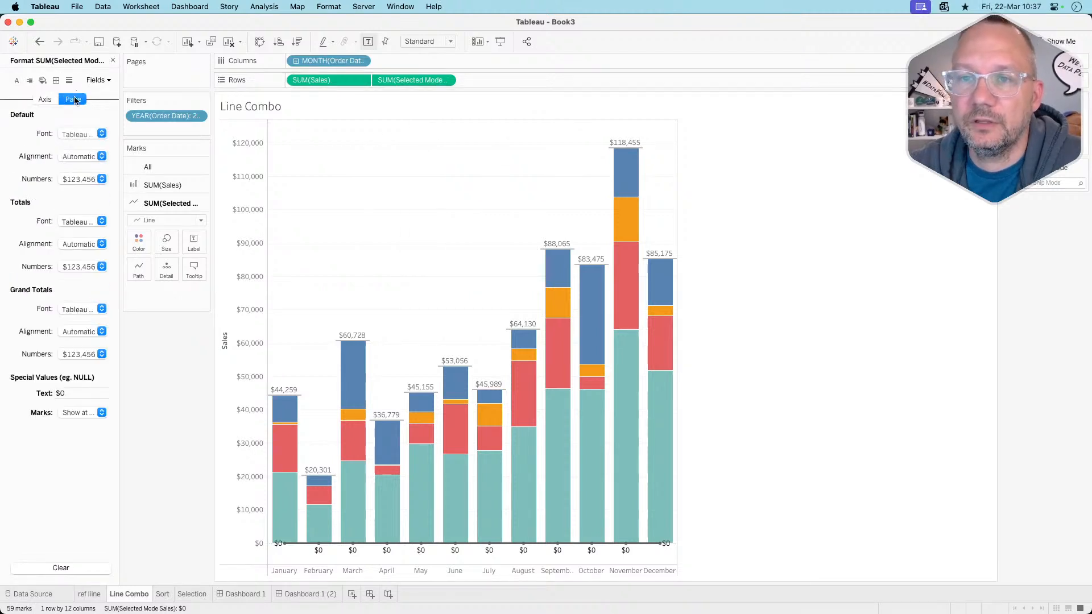
pyautogui.click(75, 411)
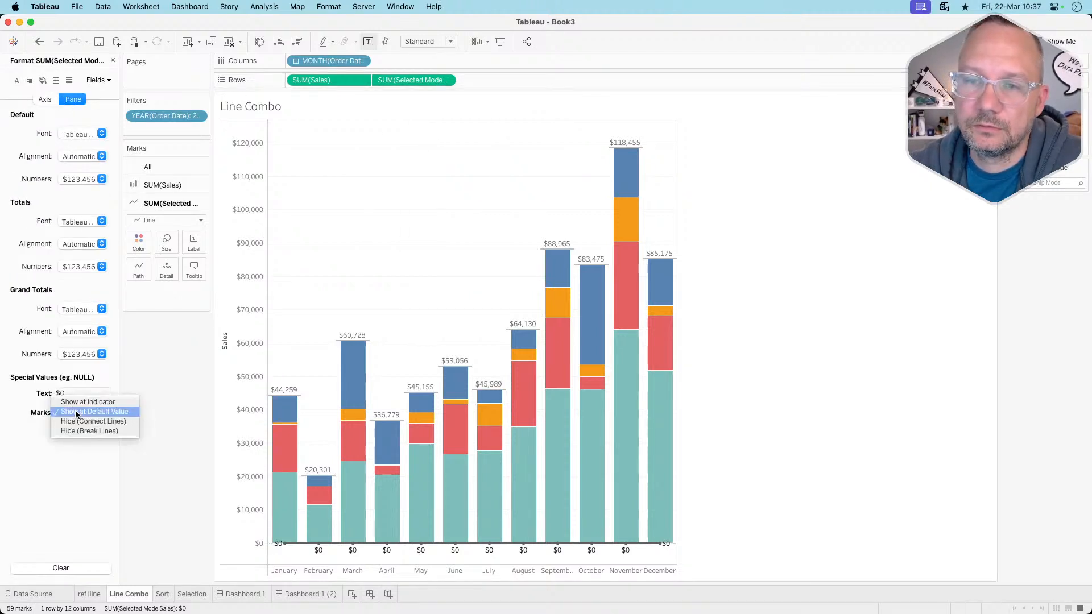
pyautogui.click(107, 422)
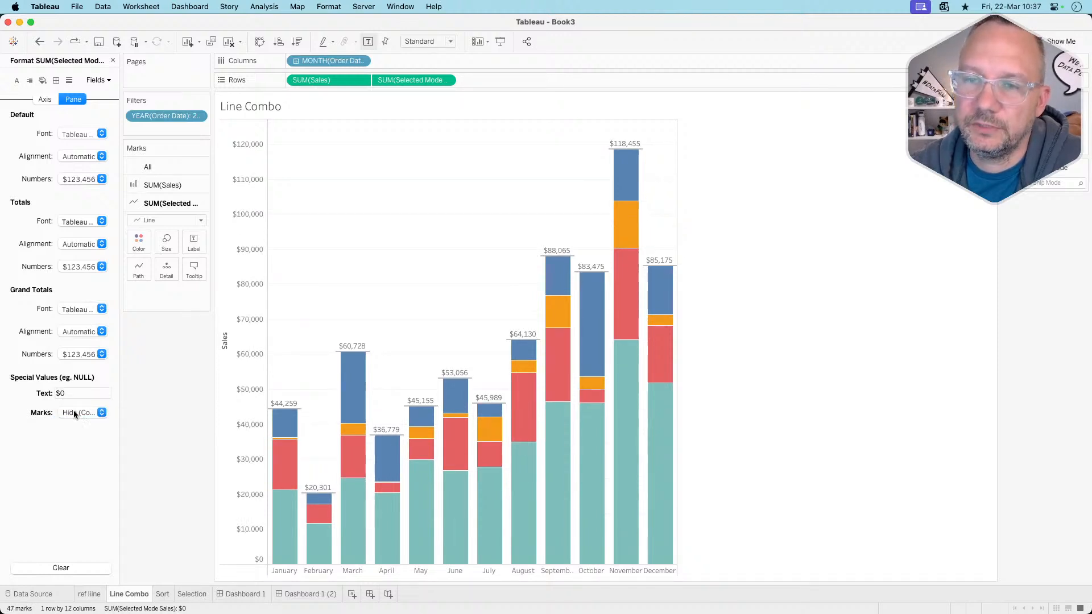
pyautogui.click(81, 413)
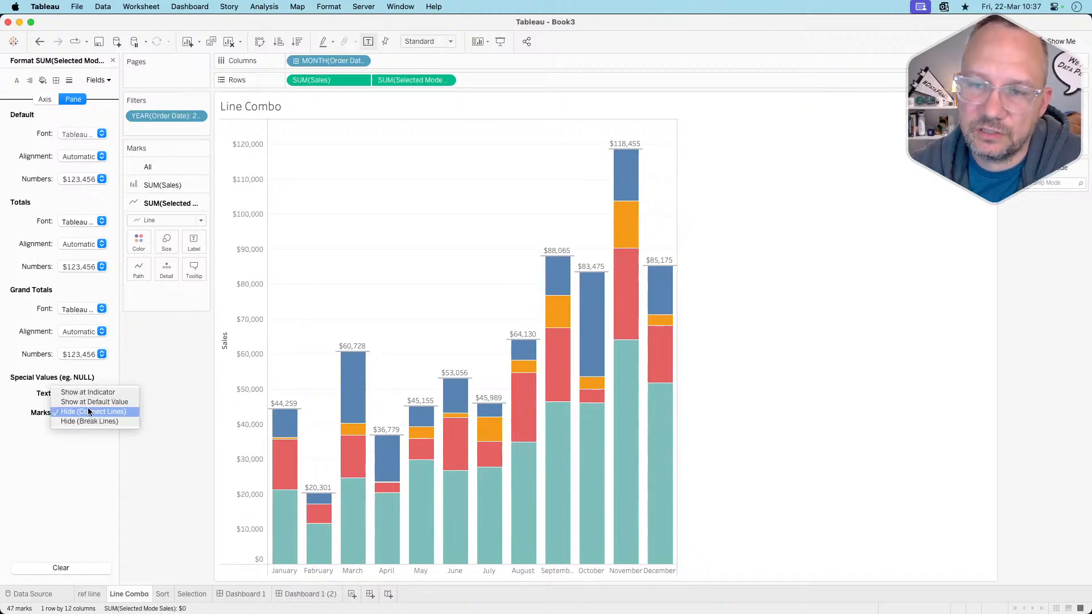
pyautogui.click(147, 442)
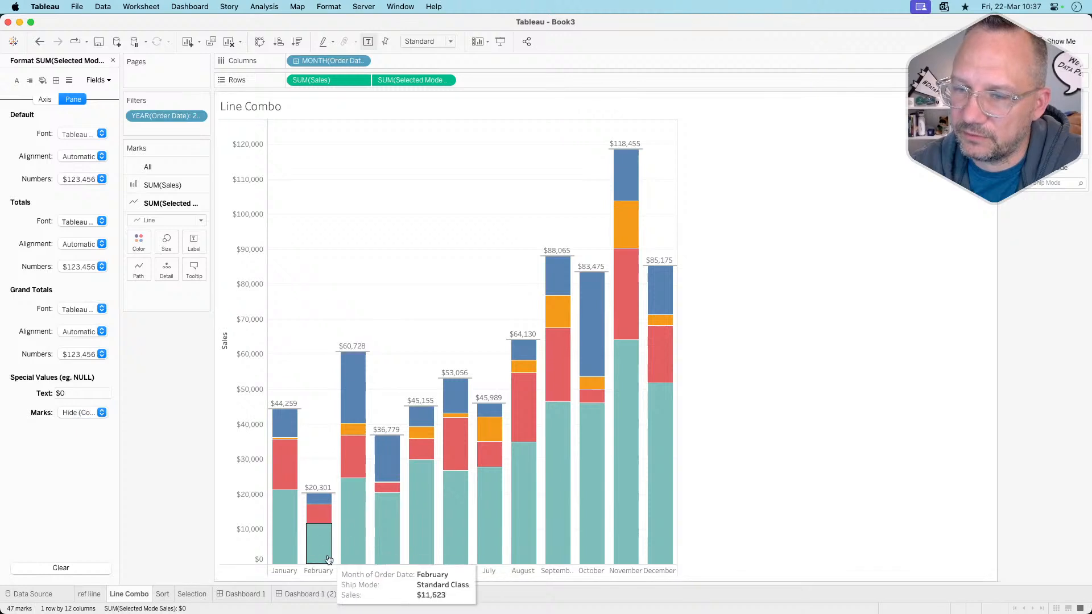
# - On Dashboard 1 (2), test the Line Combo chart with Same Day, First Class, Second Class and Standard Class, and clear the selection
pyautogui.click(304, 595)
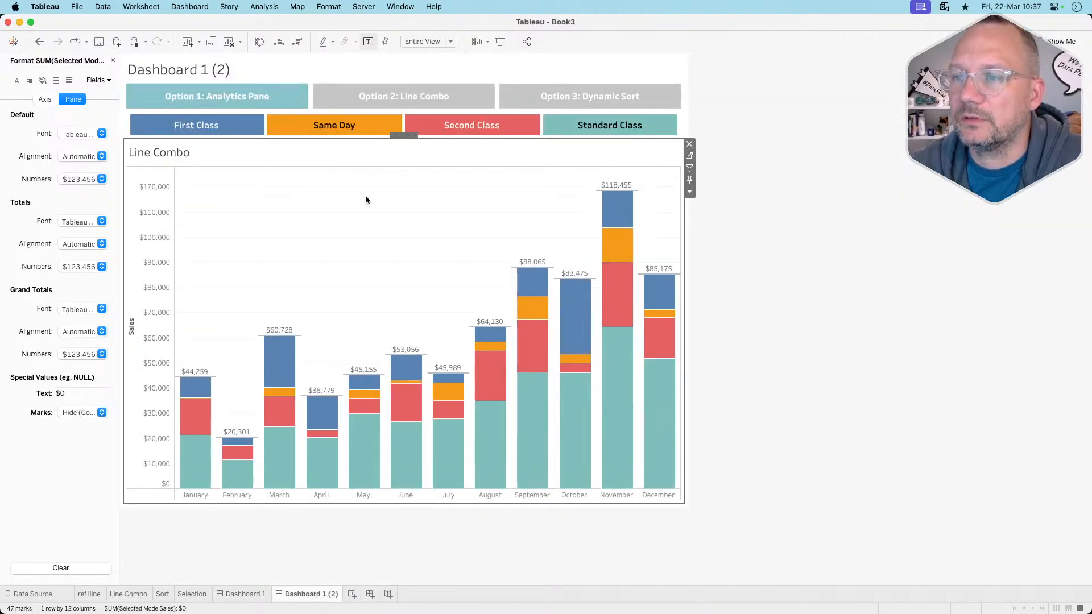
pyautogui.click(331, 135)
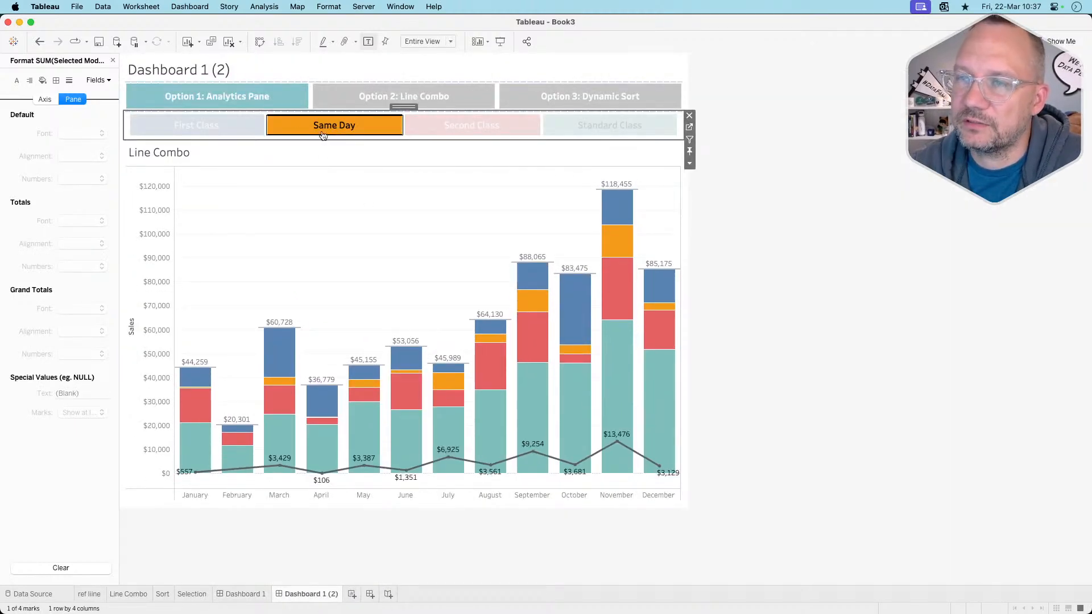
pyautogui.click(236, 129)
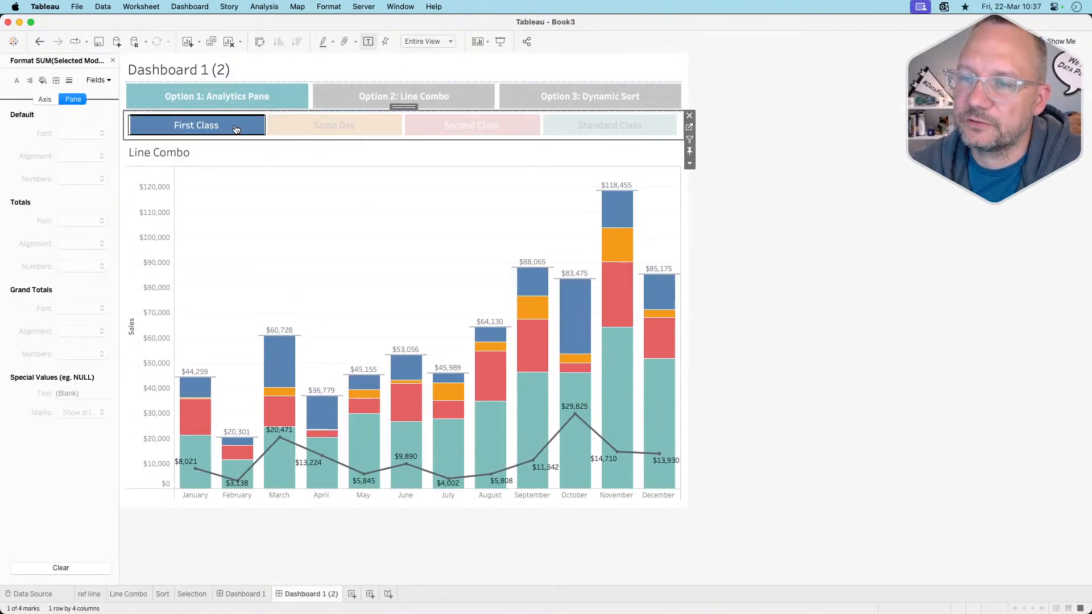
pyautogui.click(470, 129)
pyautogui.click(582, 128)
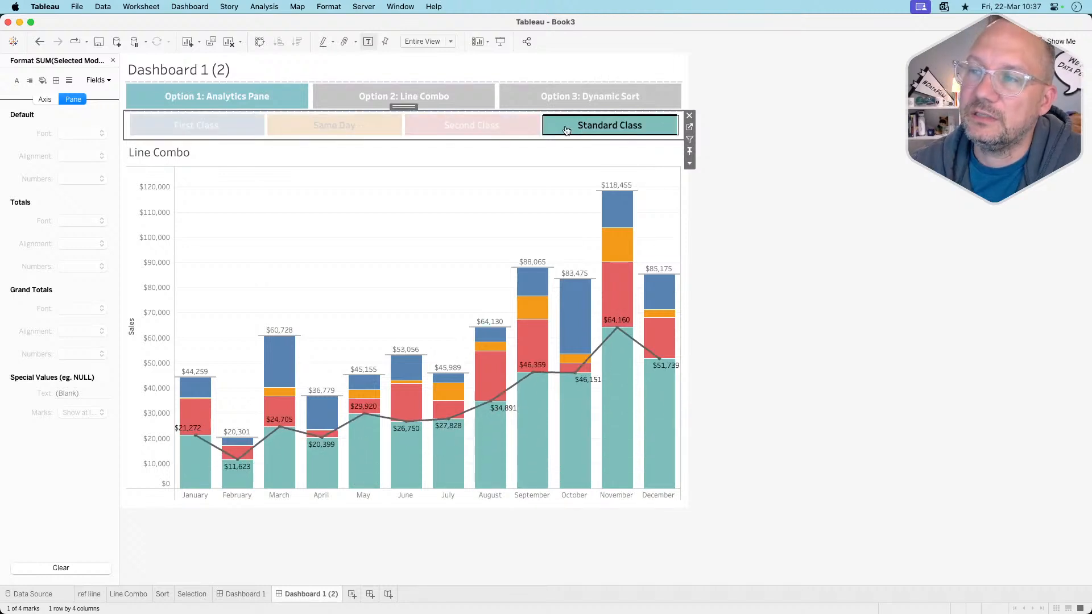
pyautogui.click(566, 131)
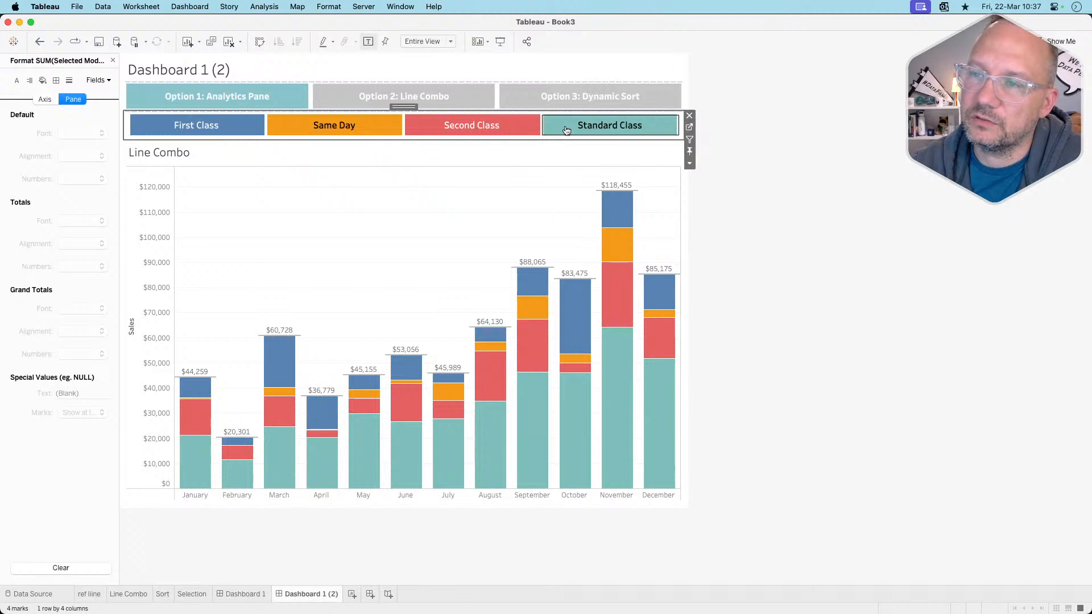
pyautogui.click(288, 206)
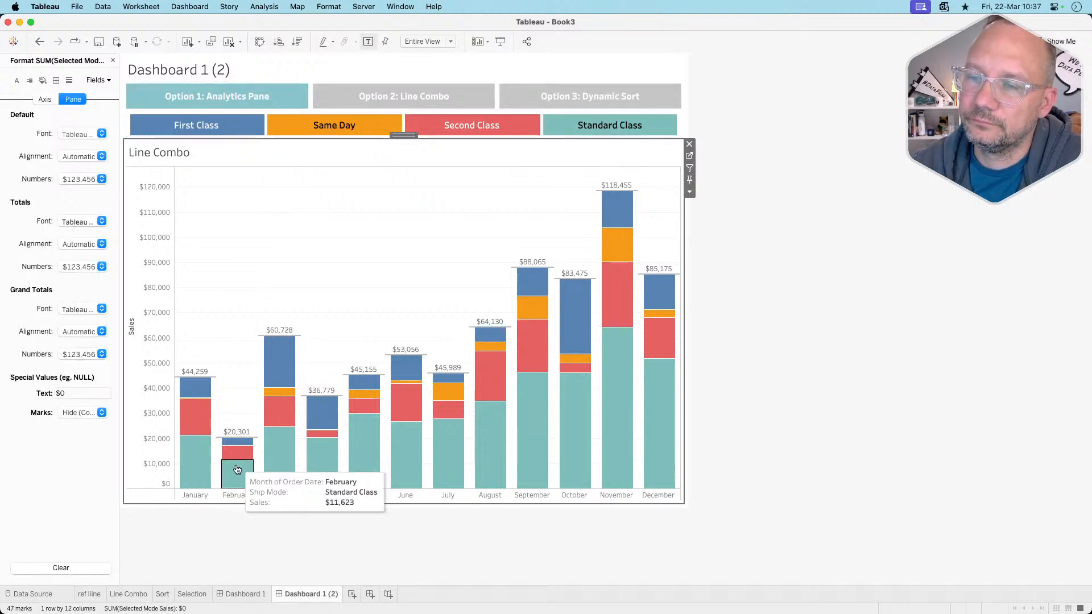
# - Duplicate Dashboard 1 (2) and swap the Line Combo chart in the copy for the Sort sheet
pyautogui.rightClick(308, 595)
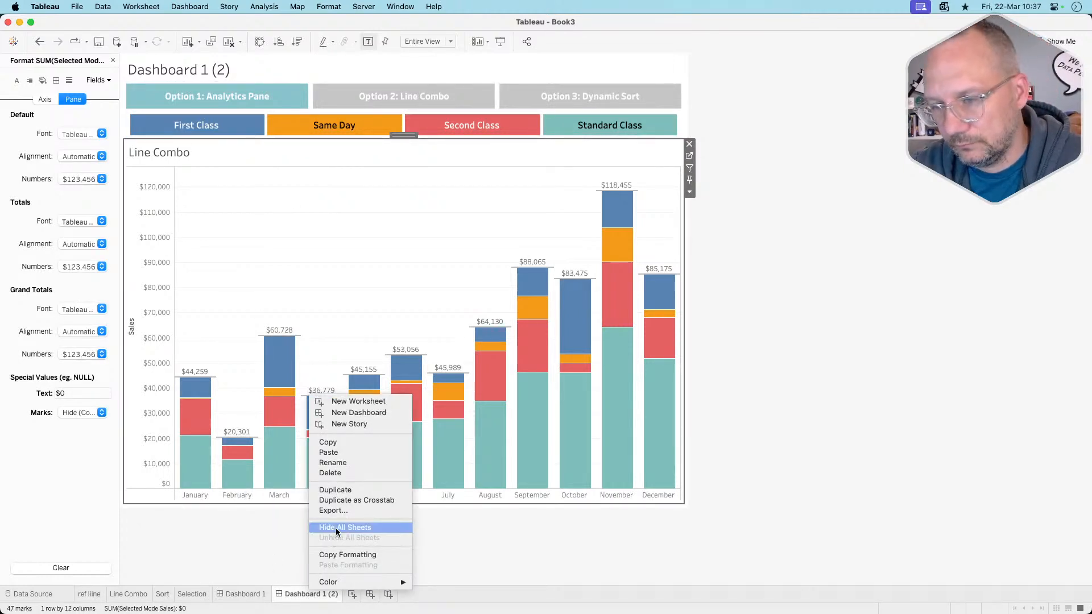
pyautogui.click(342, 492)
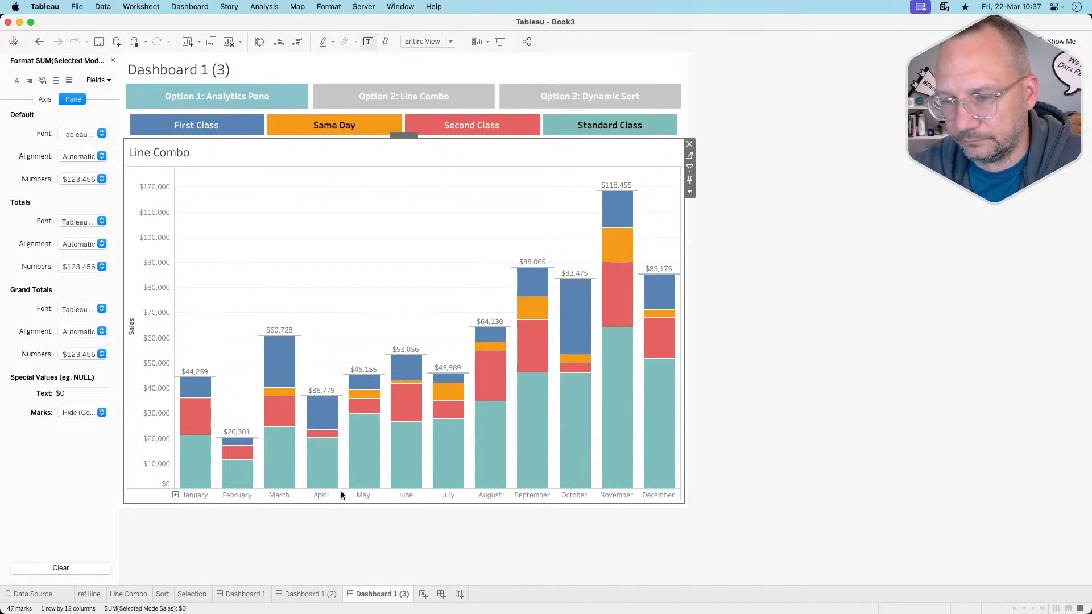
pyautogui.click(113, 60)
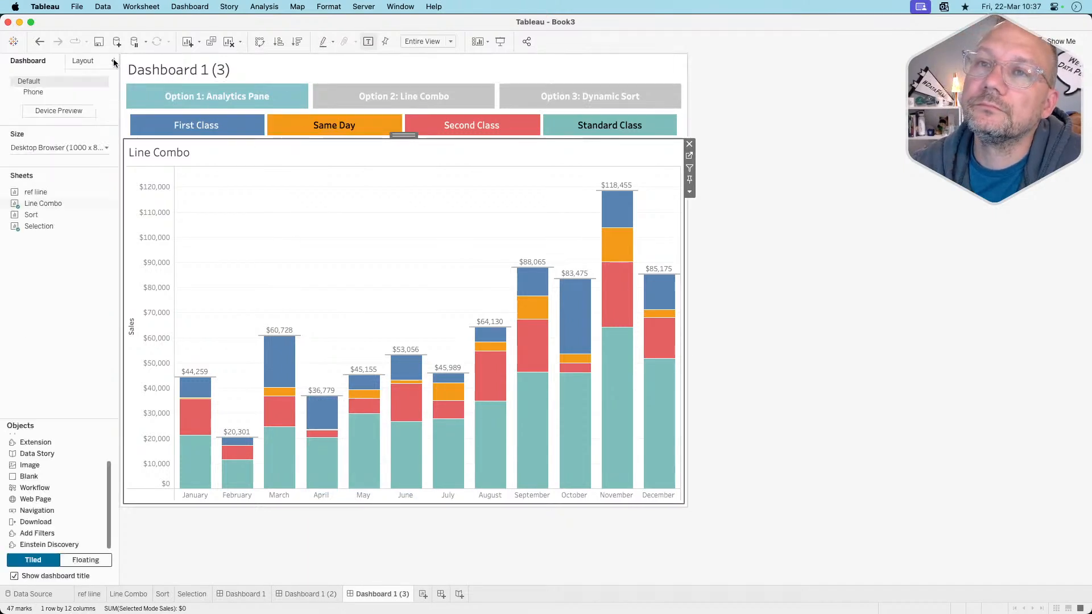
pyautogui.click(190, 6)
pyautogui.click(421, 266)
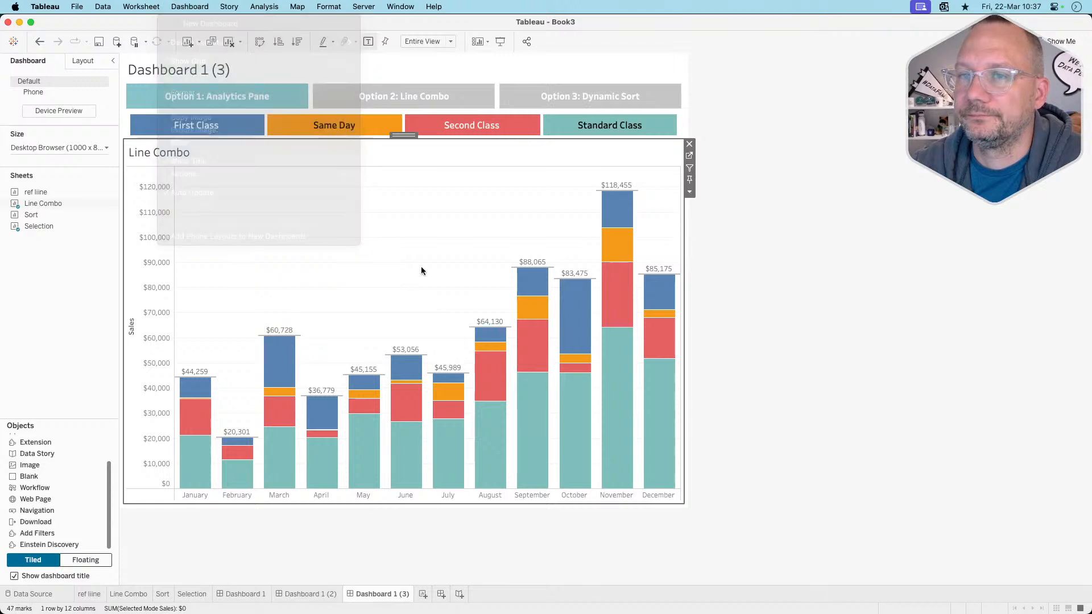
pyautogui.moveTo(79, 195)
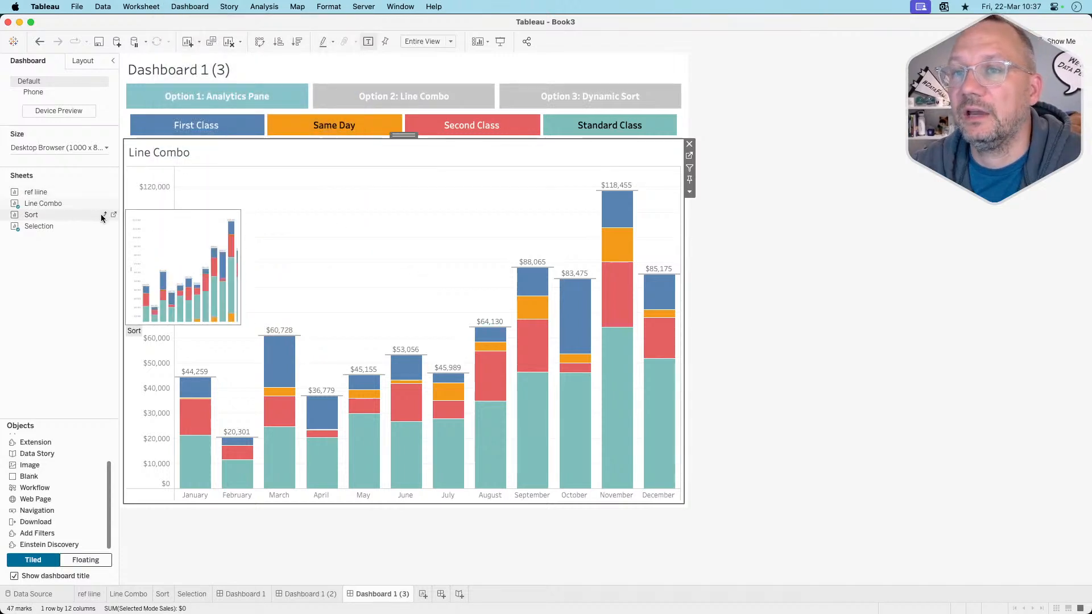
pyautogui.click(102, 215)
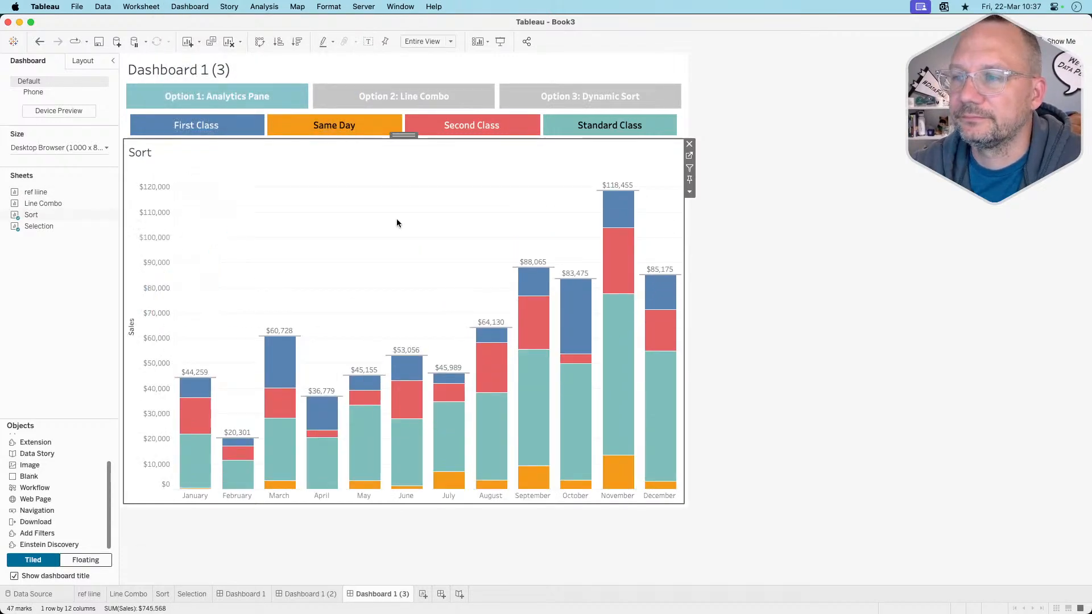
# - Show only this sheet's actions for Dashboard 1 (3) and add a parameter action with Selection as its only source sheet
pyautogui.click(190, 6)
pyautogui.click(199, 173)
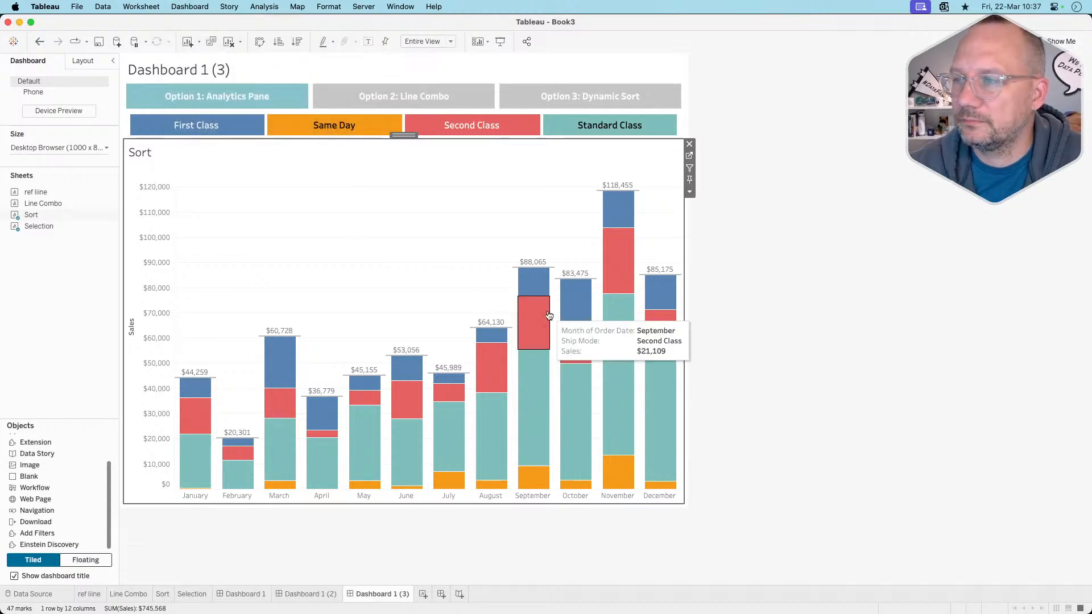
pyautogui.click(469, 274)
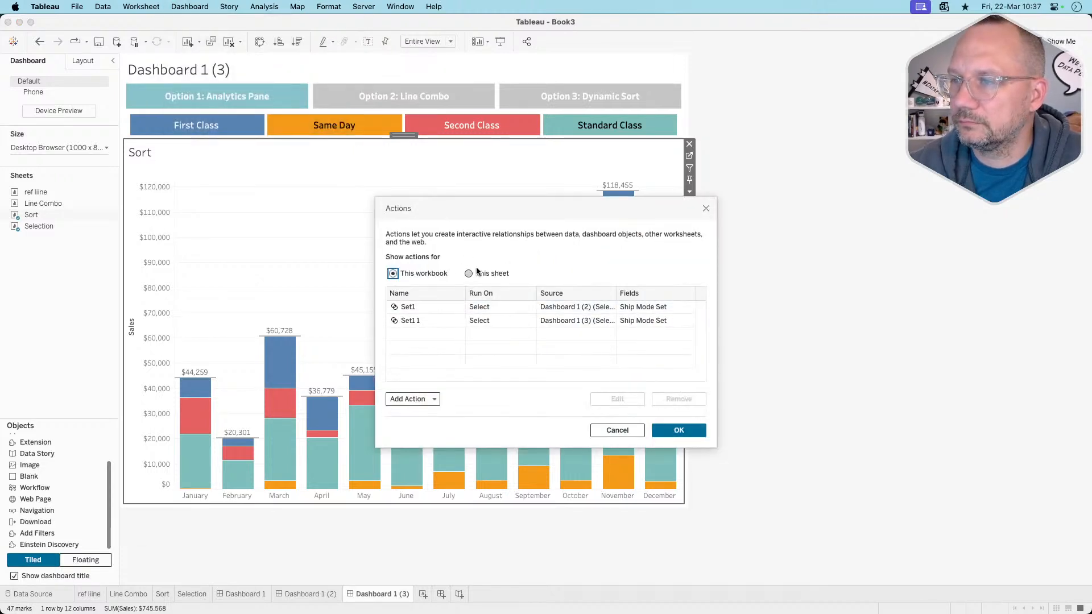
pyautogui.click(412, 399)
pyautogui.click(445, 369)
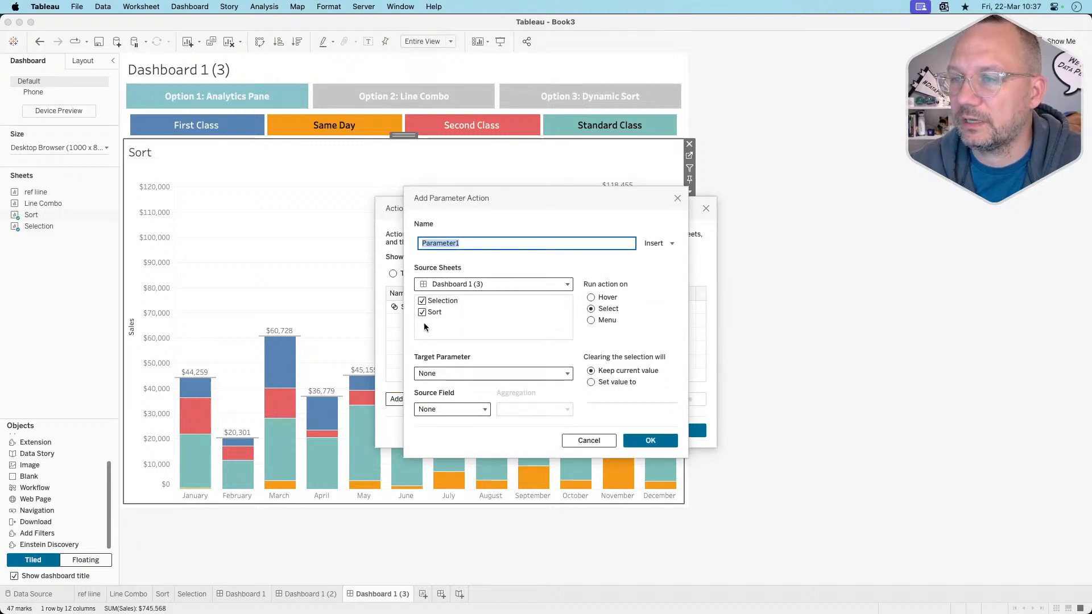
pyautogui.click(422, 302)
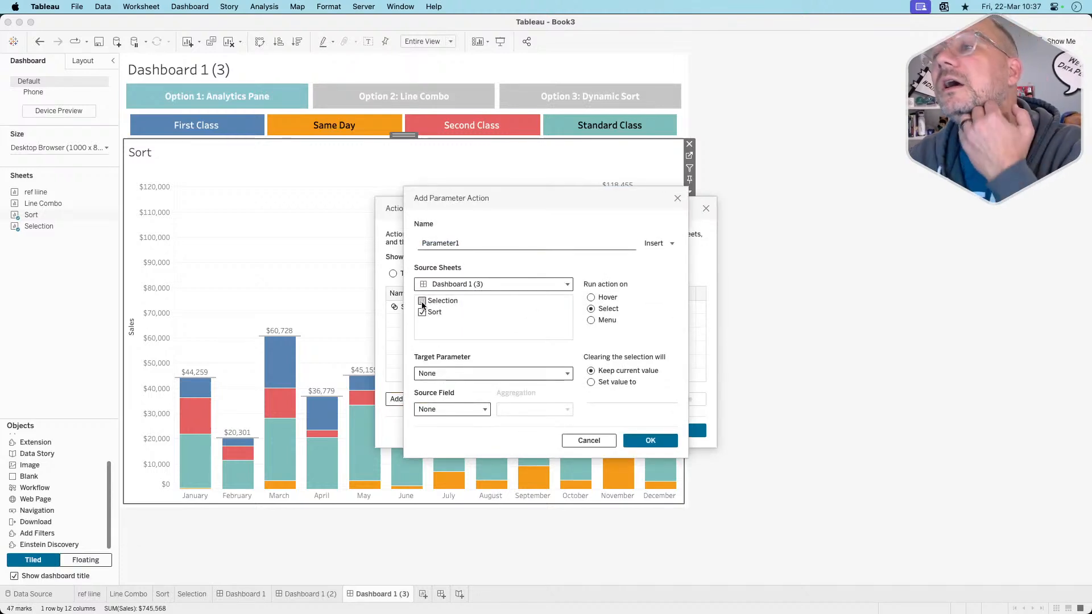
# - Target the Mode parameter with the Ship Mode field, keep the current value on clearing, and save the parameter action
pyautogui.click(435, 375)
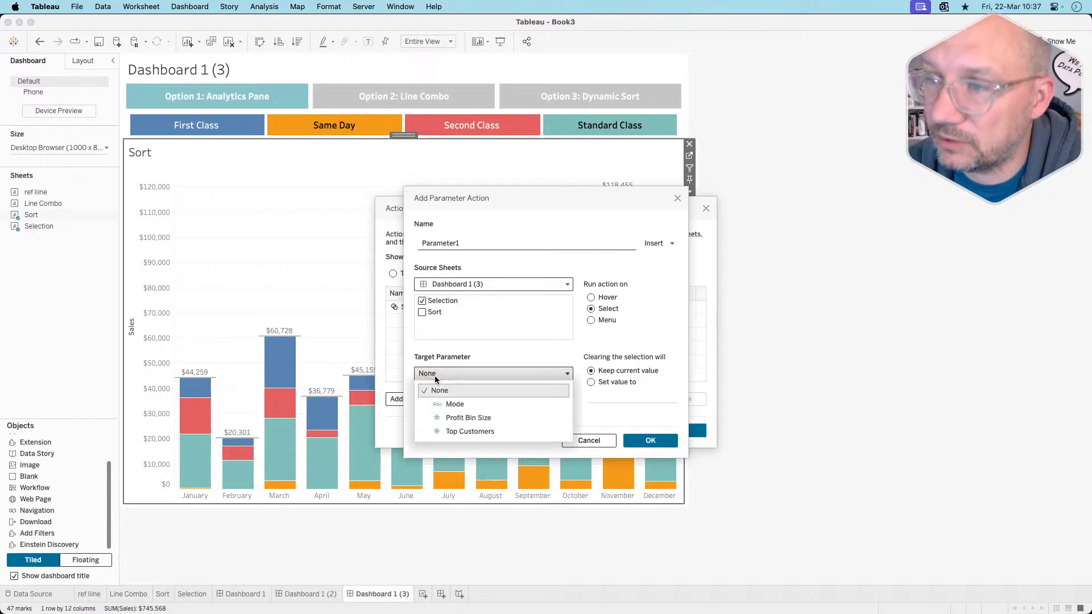
pyautogui.click(456, 402)
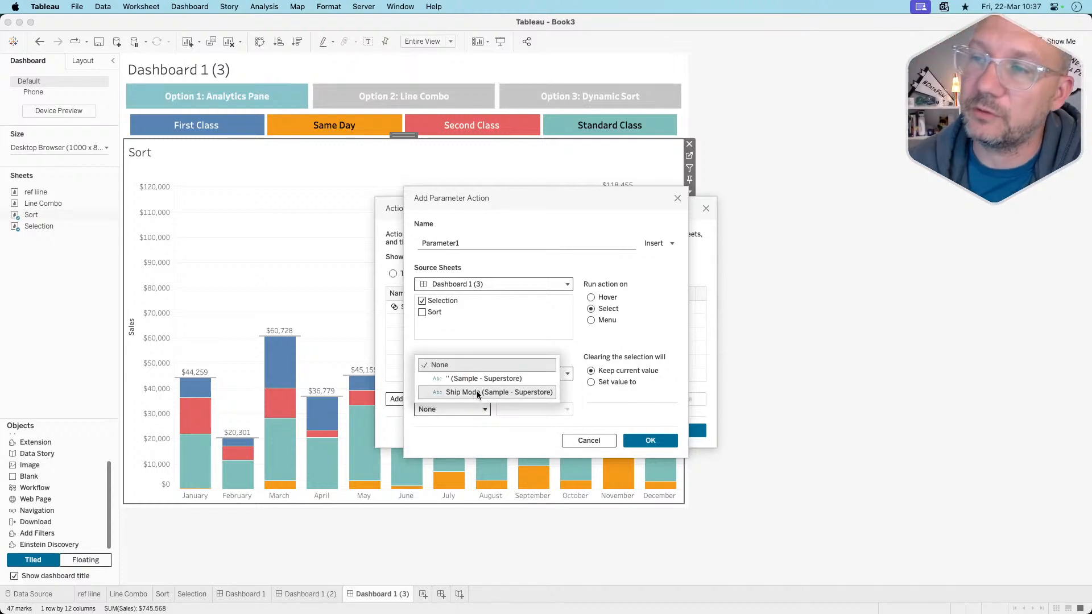
pyautogui.click(490, 395)
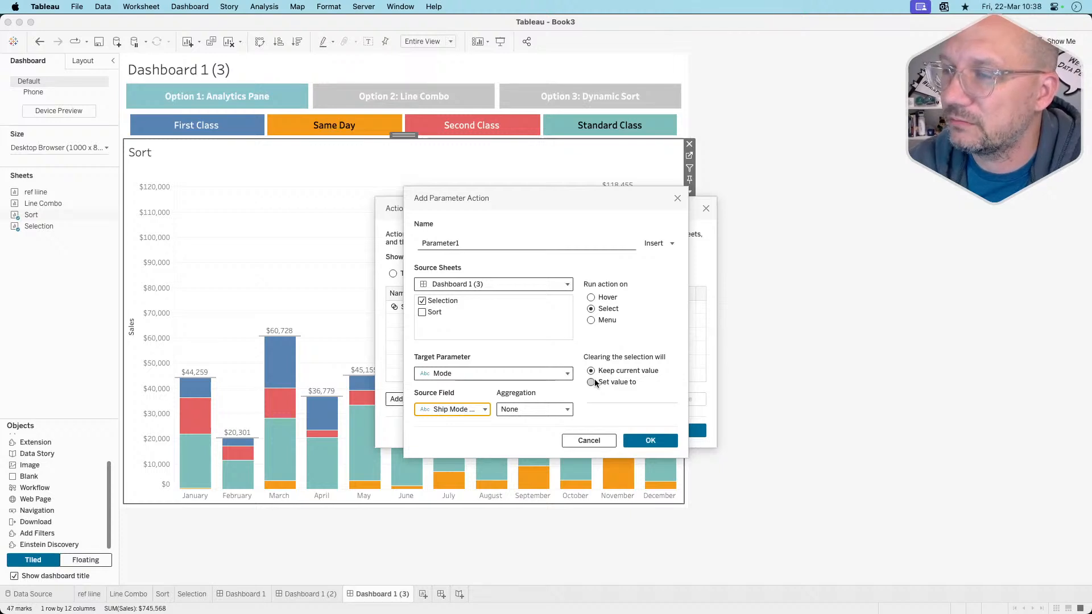
pyautogui.click(591, 381)
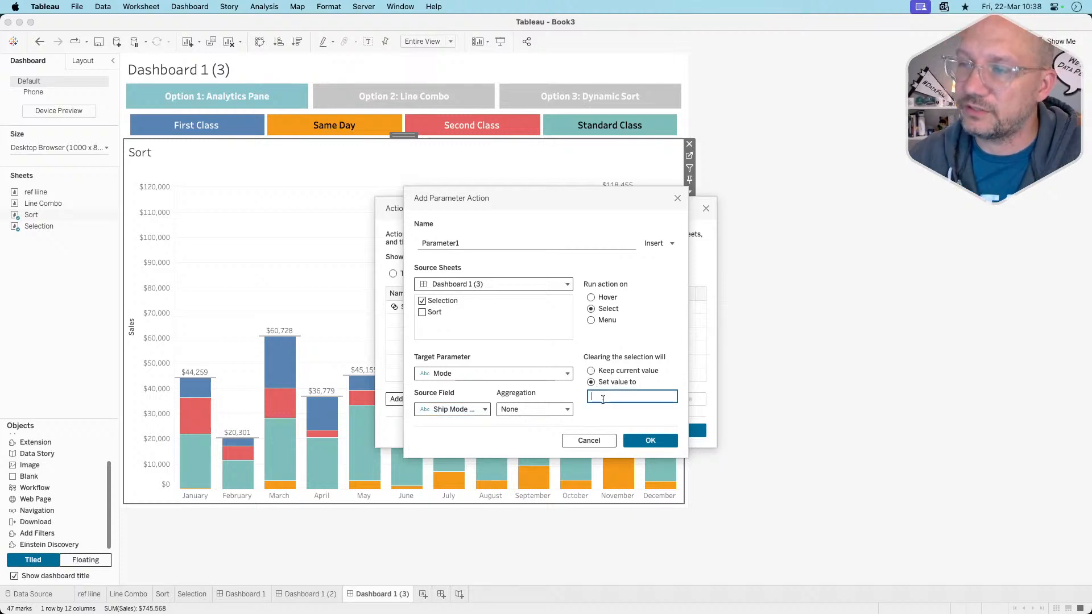
pyautogui.click(591, 371)
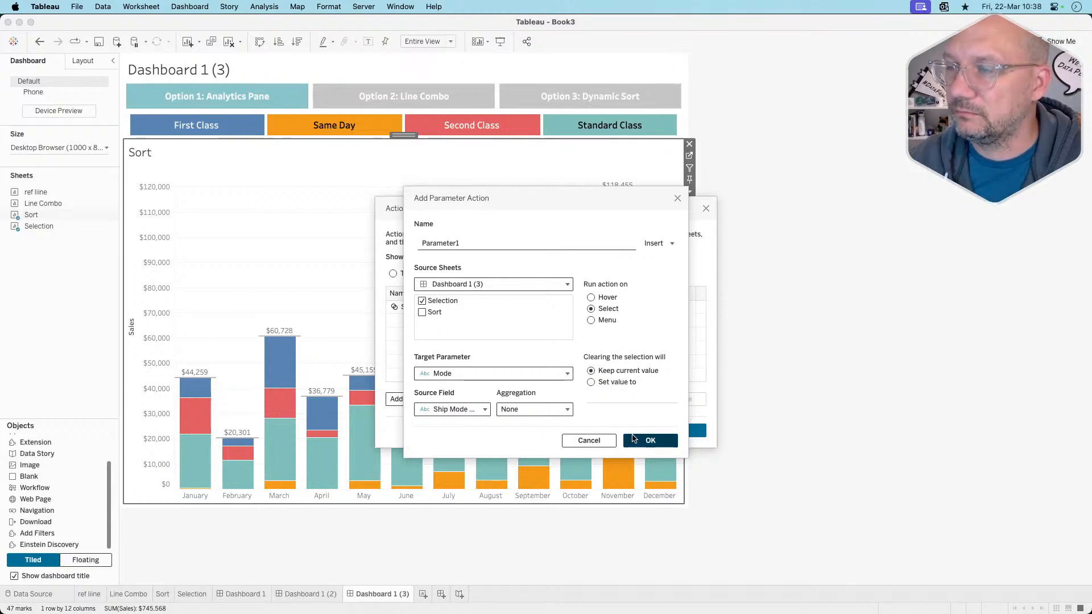
pyautogui.click(650, 441)
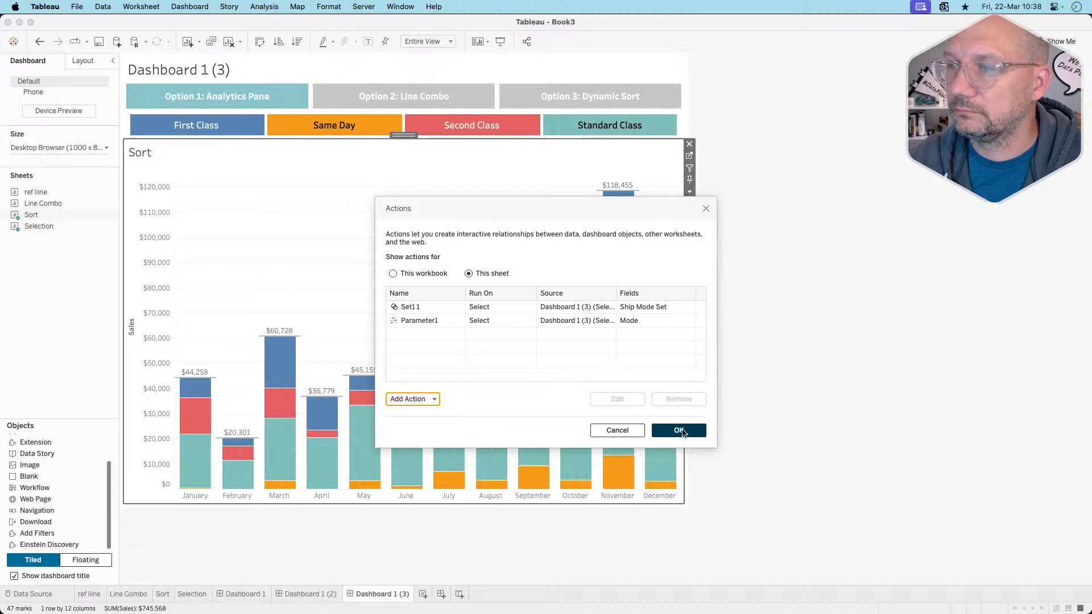
pyautogui.click(680, 430)
# - Test the parameter action on the Sort chart by selecting Second Class, Same Day, First Class and Standard Class
pyautogui.click(453, 134)
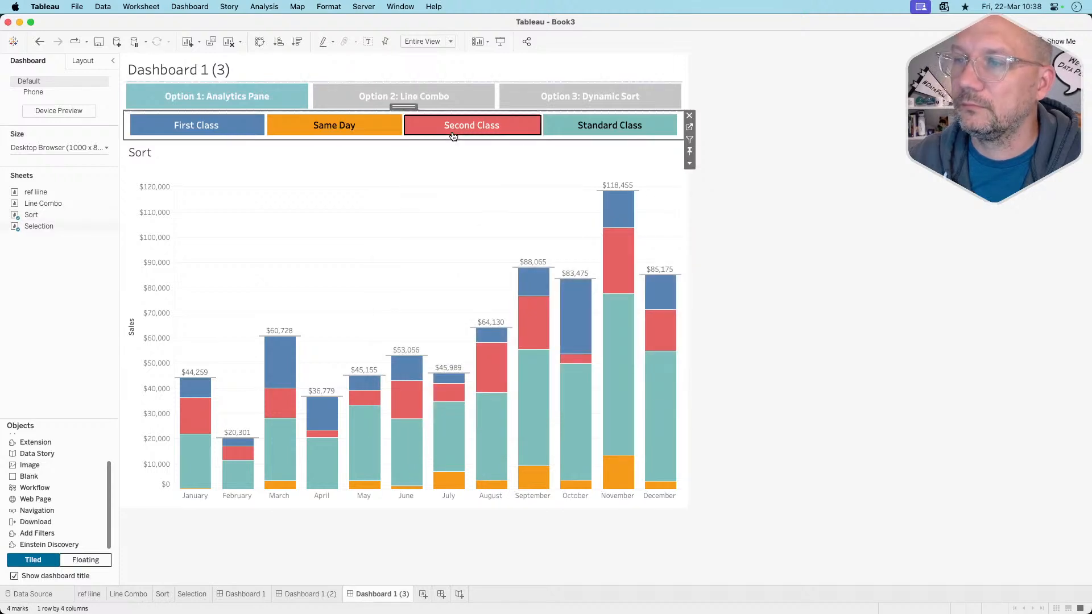
pyautogui.click(368, 127)
pyautogui.click(239, 124)
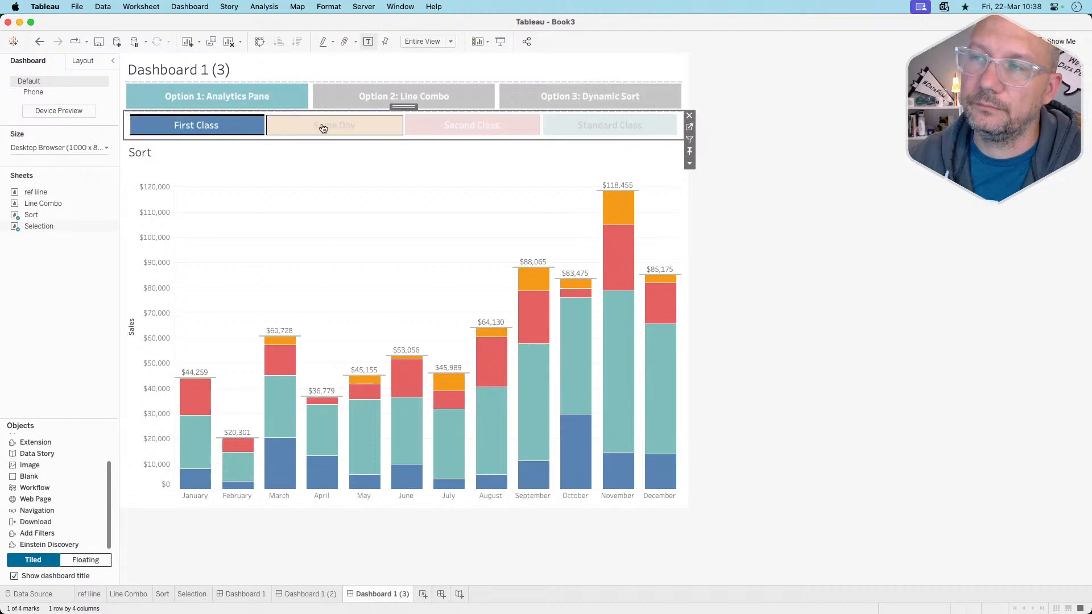
pyautogui.click(561, 133)
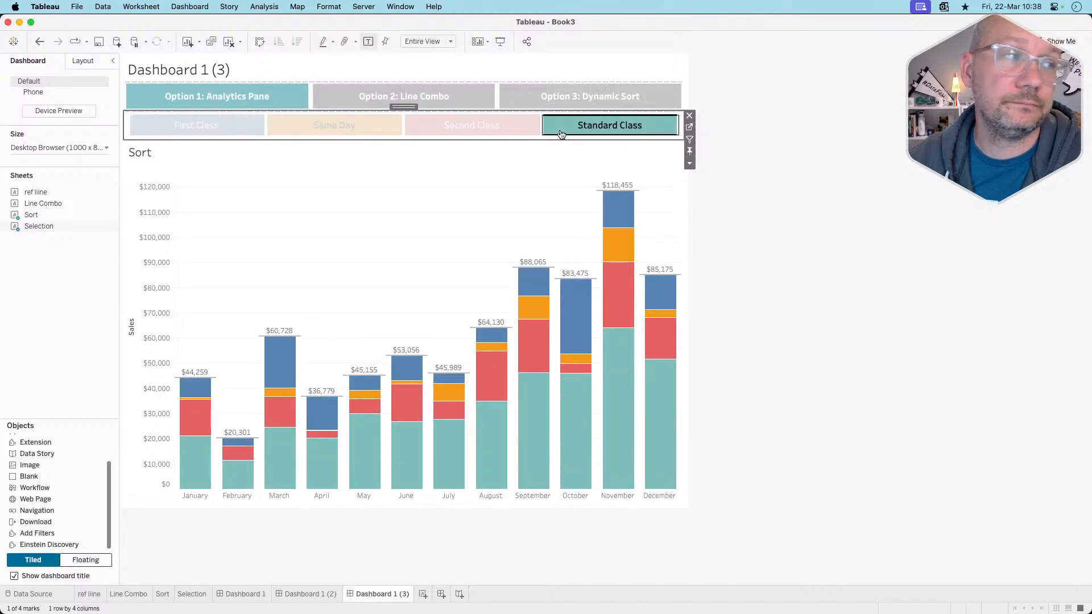
# - Test sorting the chart on Dashboard 1 (3) by Second Class, clearing the selection in the Ship Mode selector
pyautogui.click(499, 131)
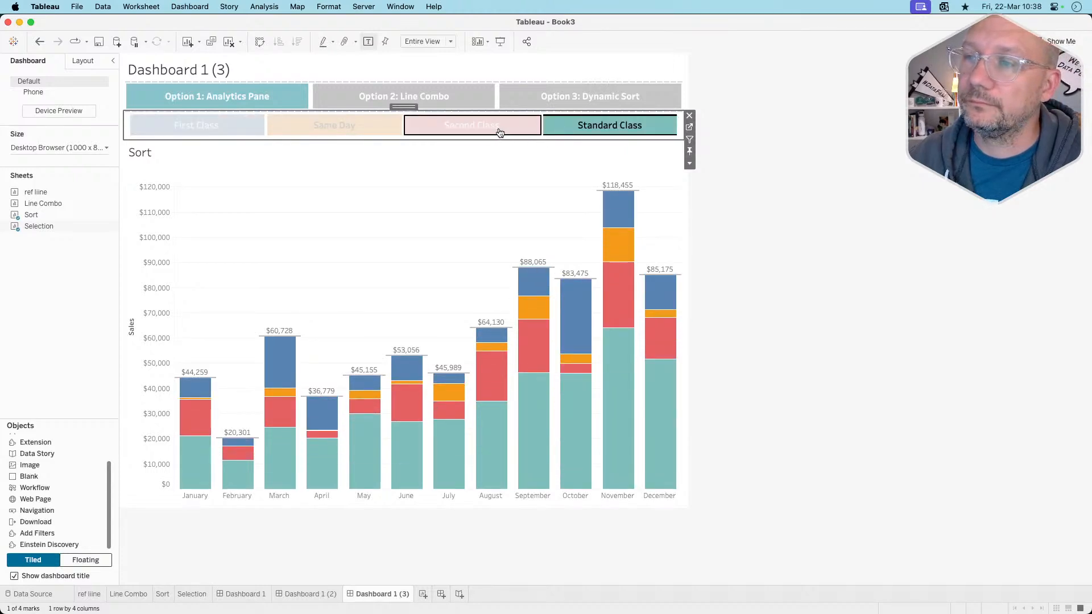
pyautogui.click(500, 129)
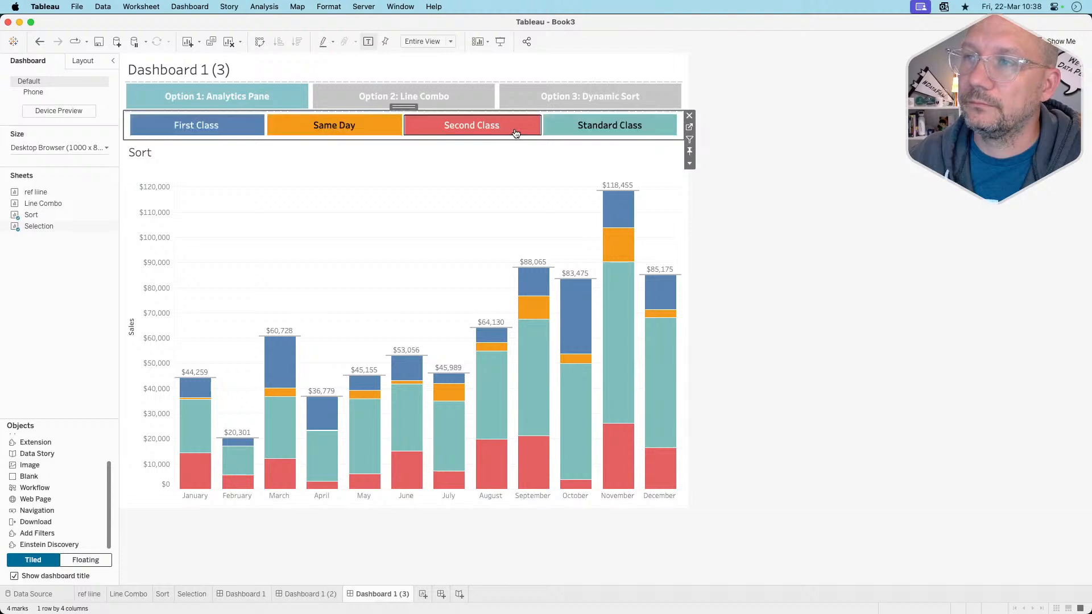
pyautogui.click(481, 180)
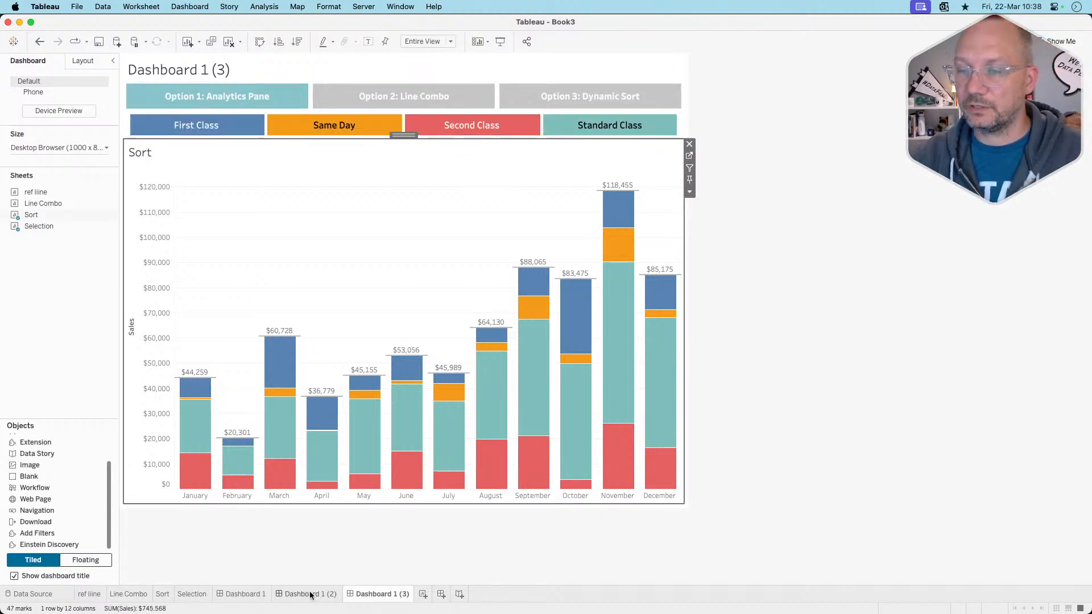
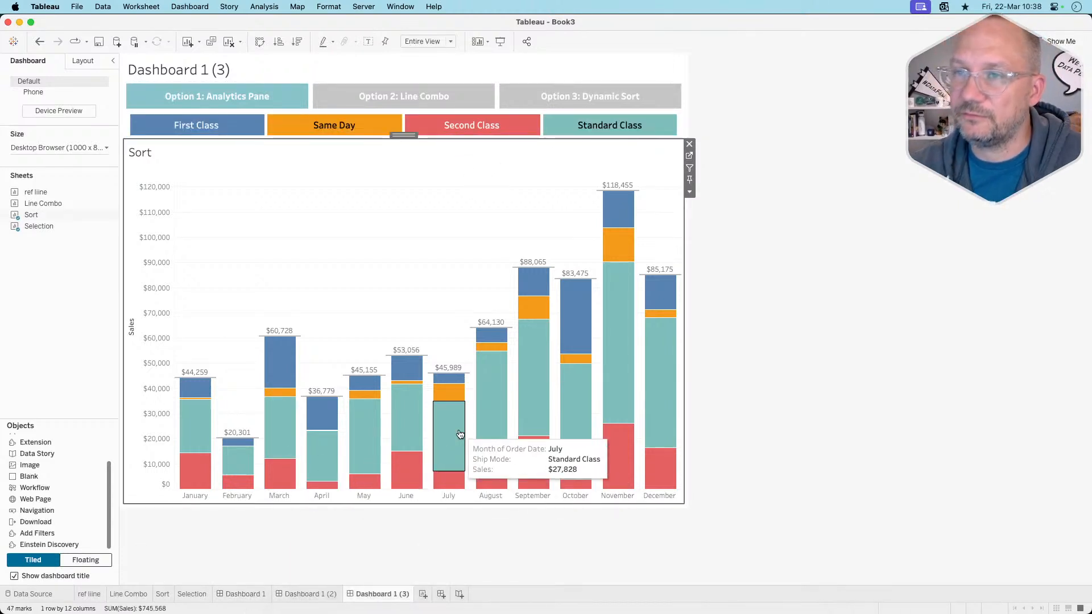
# - On Dashboard 1, make the Option 2: Line Combo button navigate to Dashboard 1 (2)
pyautogui.click(259, 594)
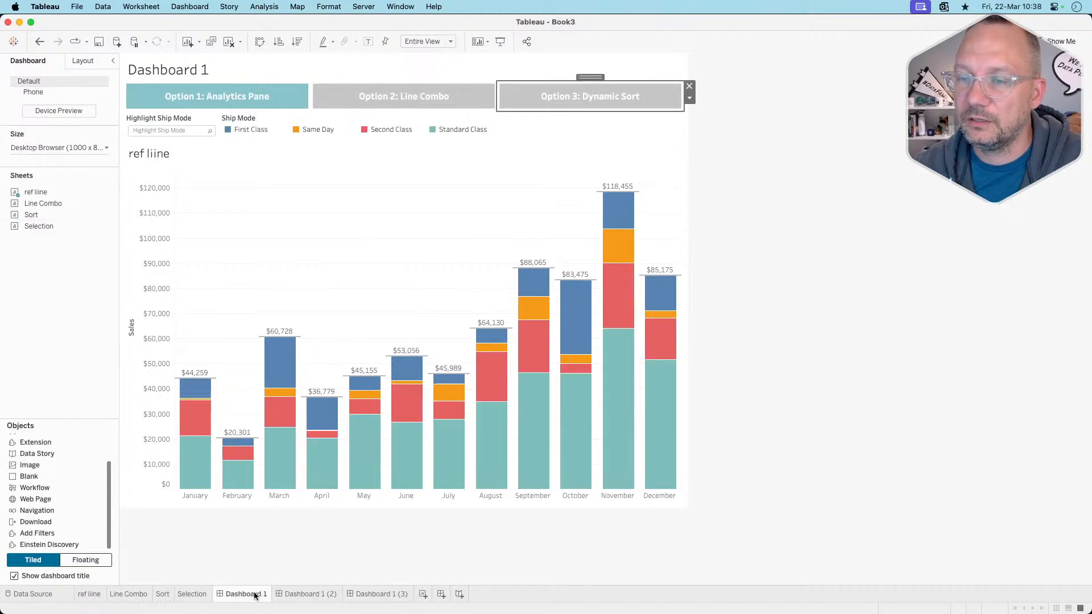
pyautogui.click(295, 594)
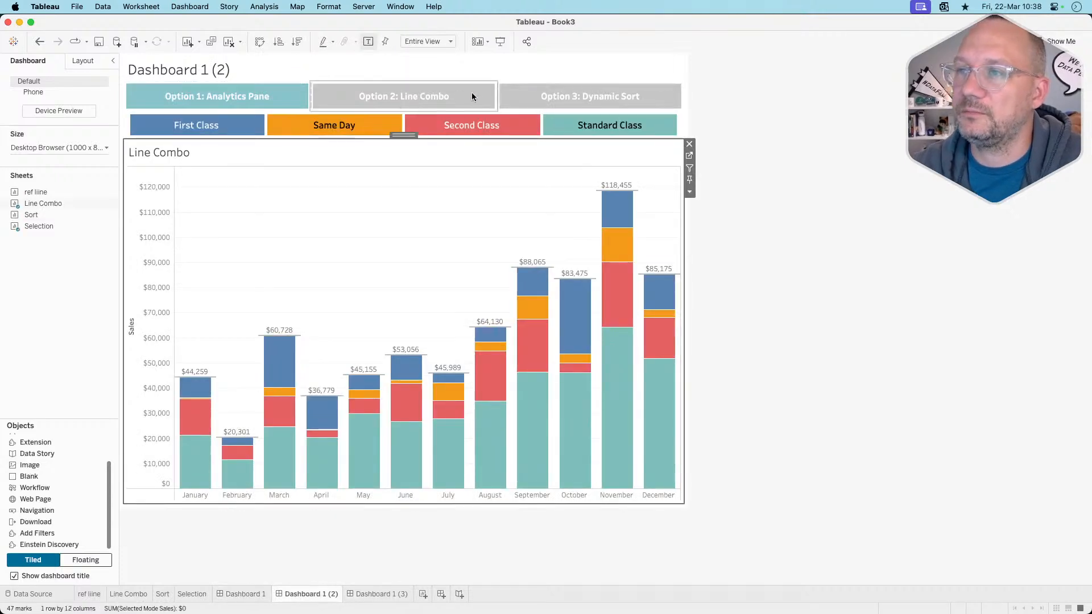
pyautogui.click(494, 94)
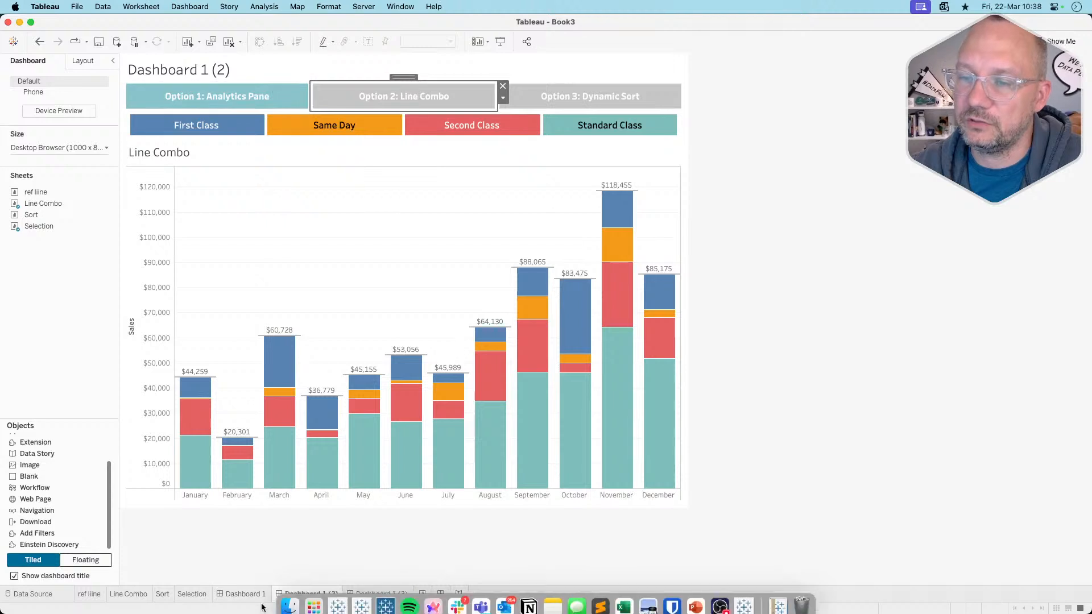
pyautogui.click(242, 594)
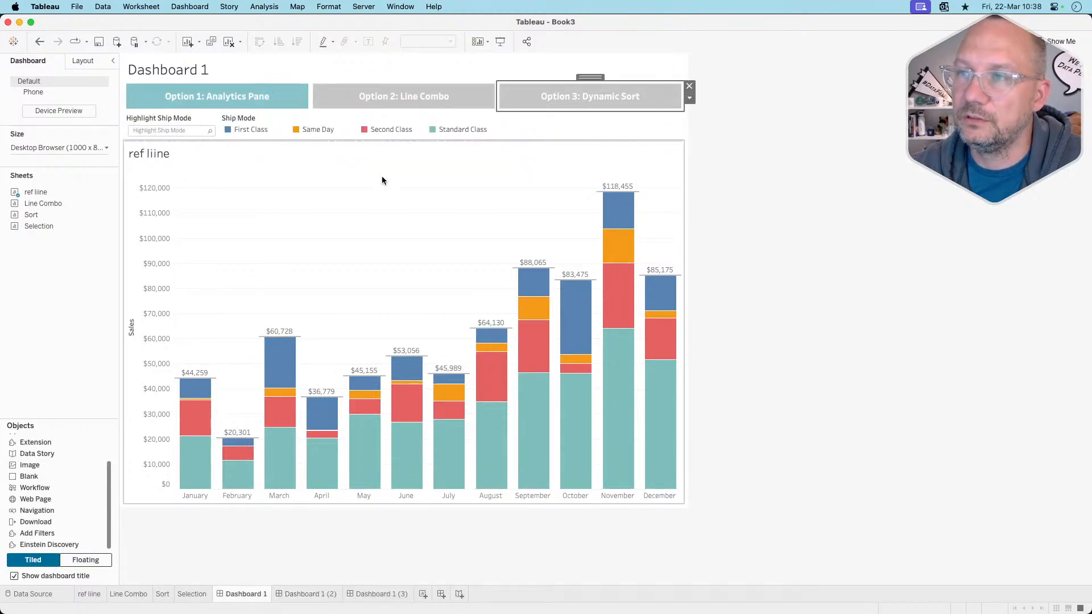
pyautogui.doubleClick(395, 100)
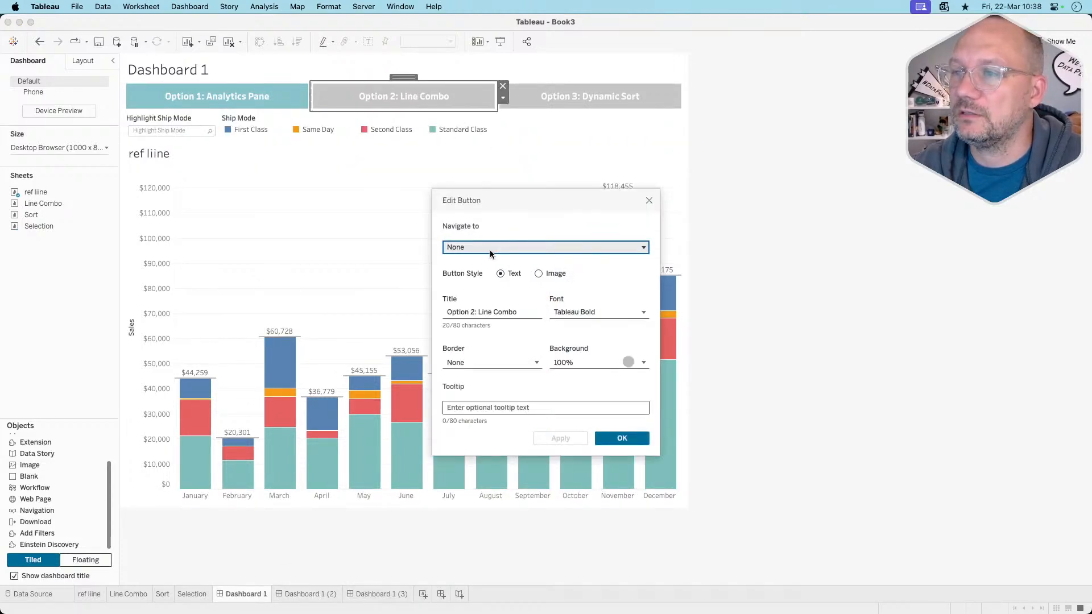
pyautogui.click(483, 251)
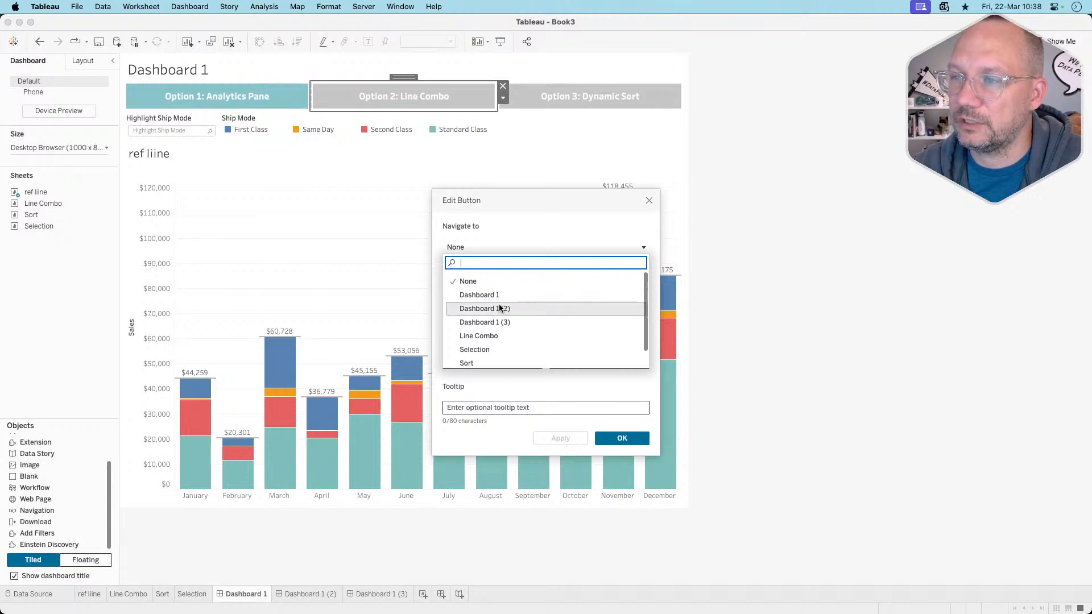
pyautogui.click(500, 309)
pyautogui.click(609, 442)
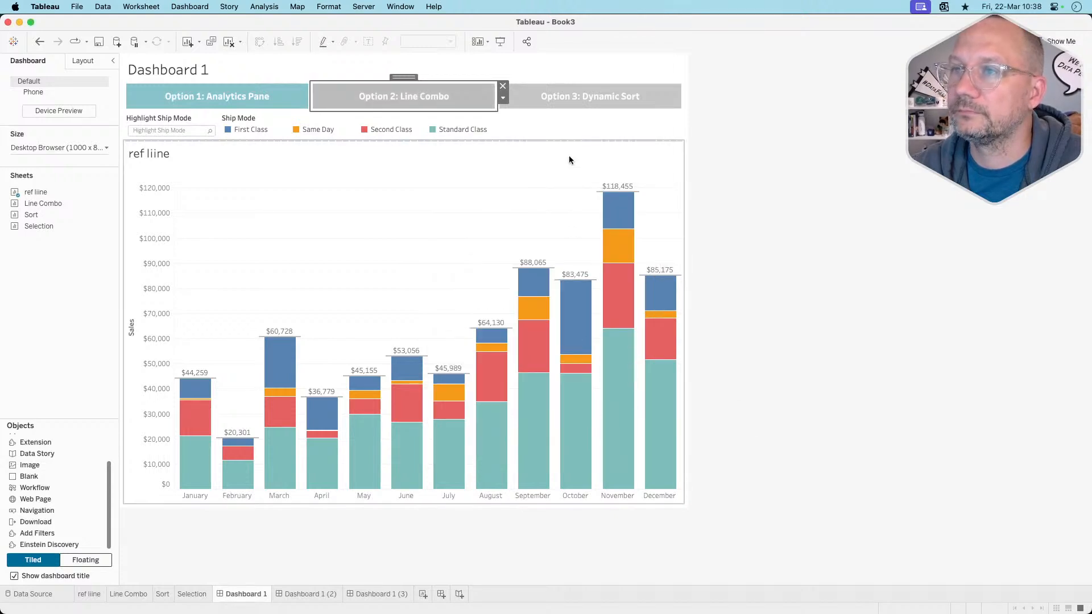
# - Make the Option 3: Dynamic Sort button on Dashboard 1 navigate to Dashboard 1 (3)
pyautogui.click(554, 102)
pyautogui.doubleClick(554, 101)
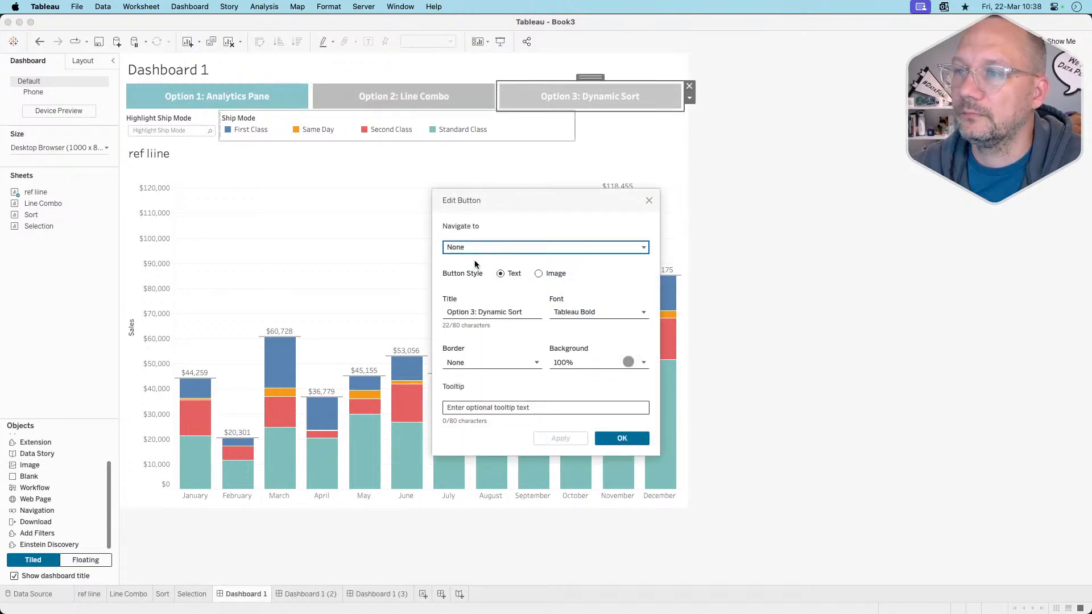
pyautogui.click(487, 247)
pyautogui.click(485, 322)
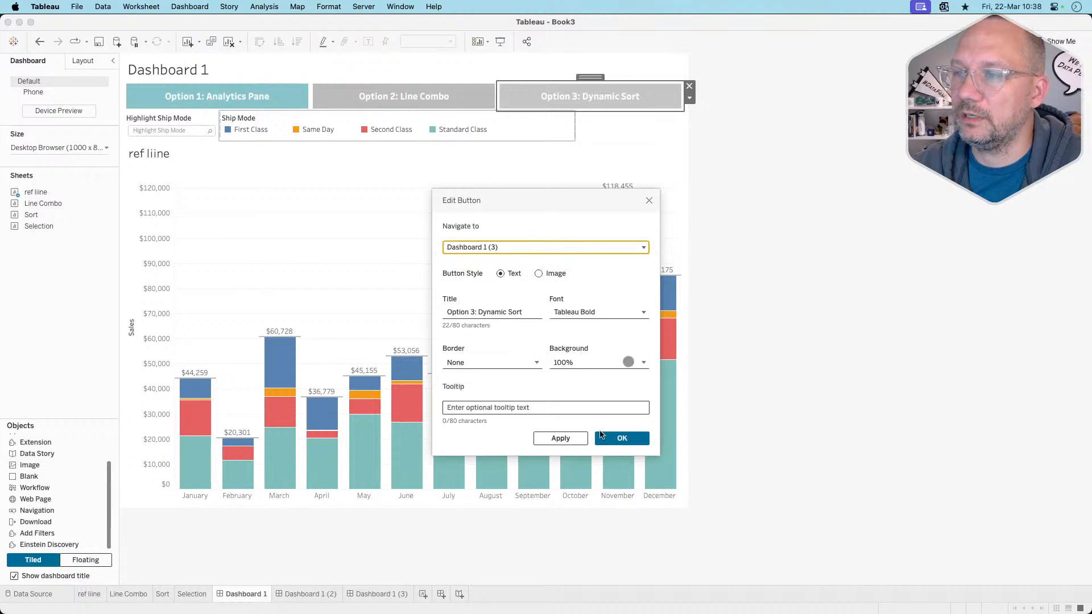
pyautogui.click(622, 438)
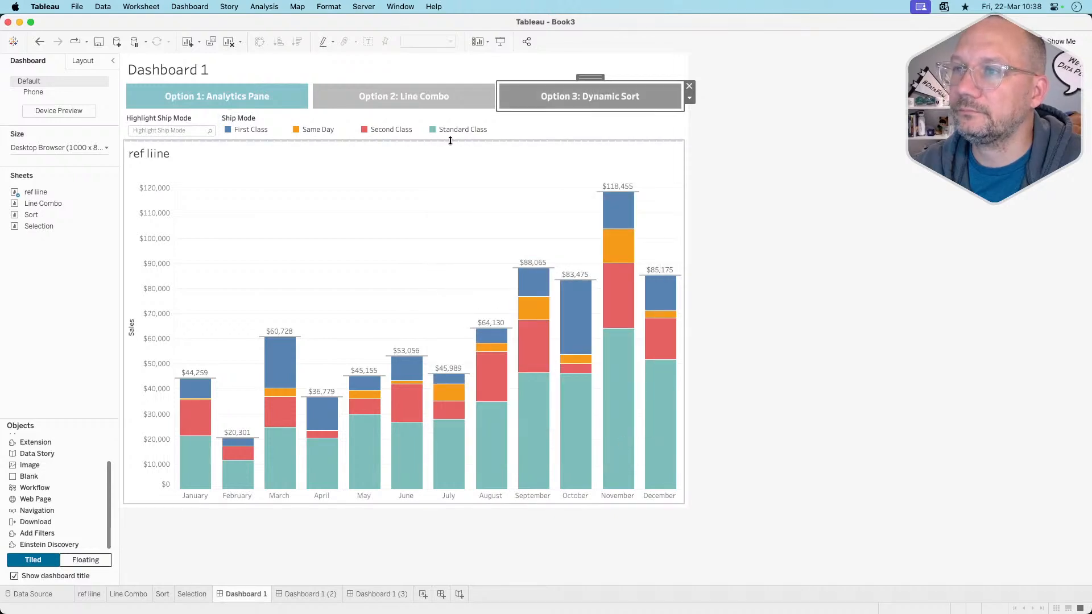
# - Check the Option 2: Line Combo button's background on Dashboard 1 and give the Option 3: Dynamic Sort button the same light grey
pyautogui.click(456, 101)
pyautogui.doubleClick(455, 103)
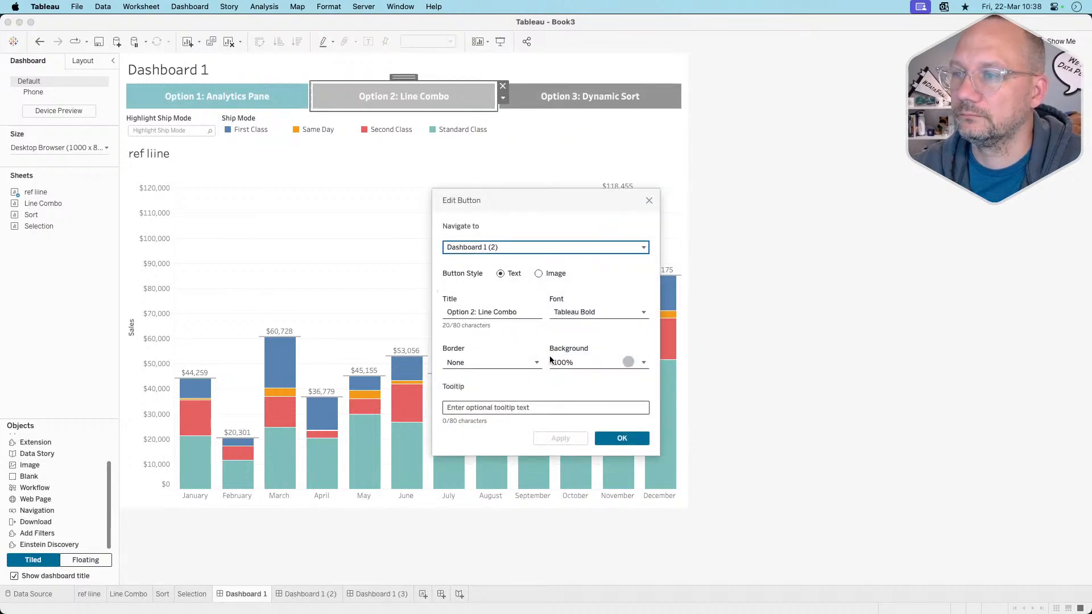
pyautogui.click(578, 360)
pyautogui.click(528, 450)
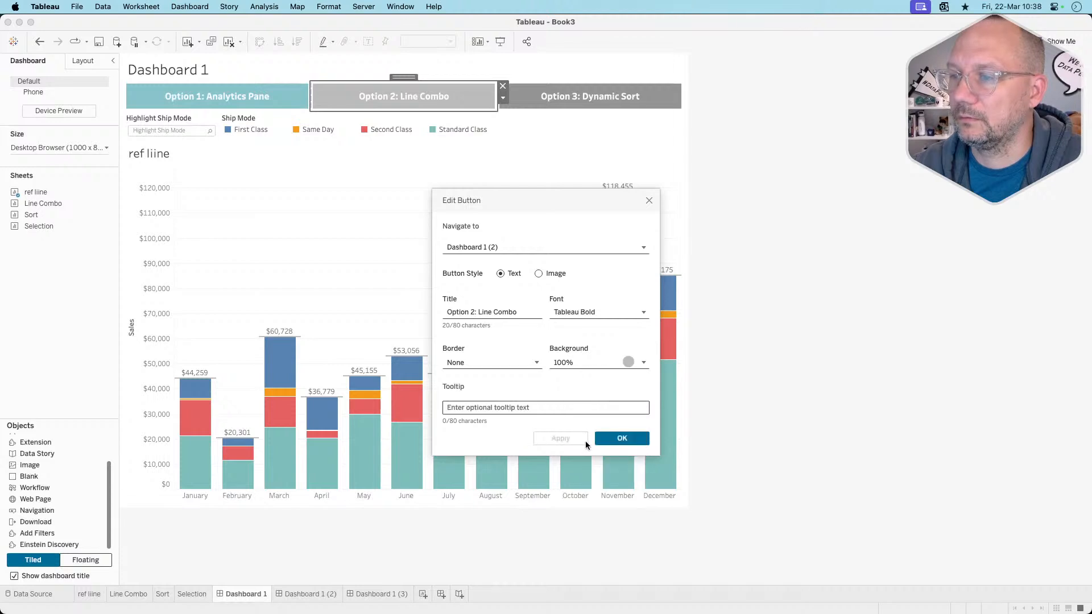
pyautogui.click(622, 438)
pyautogui.click(556, 87)
pyautogui.doubleClick(556, 88)
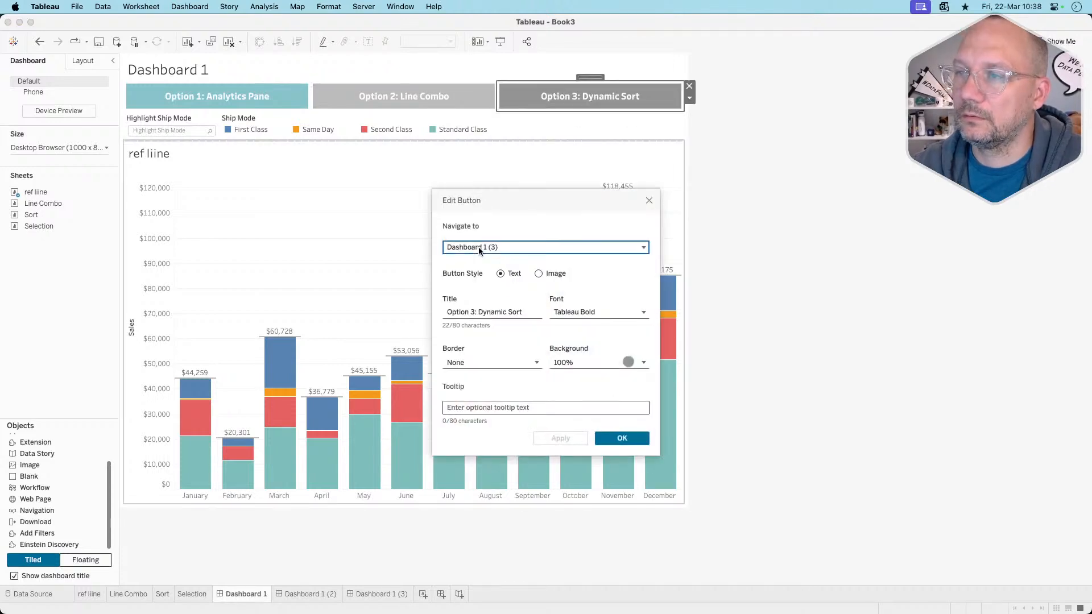
pyautogui.click(573, 363)
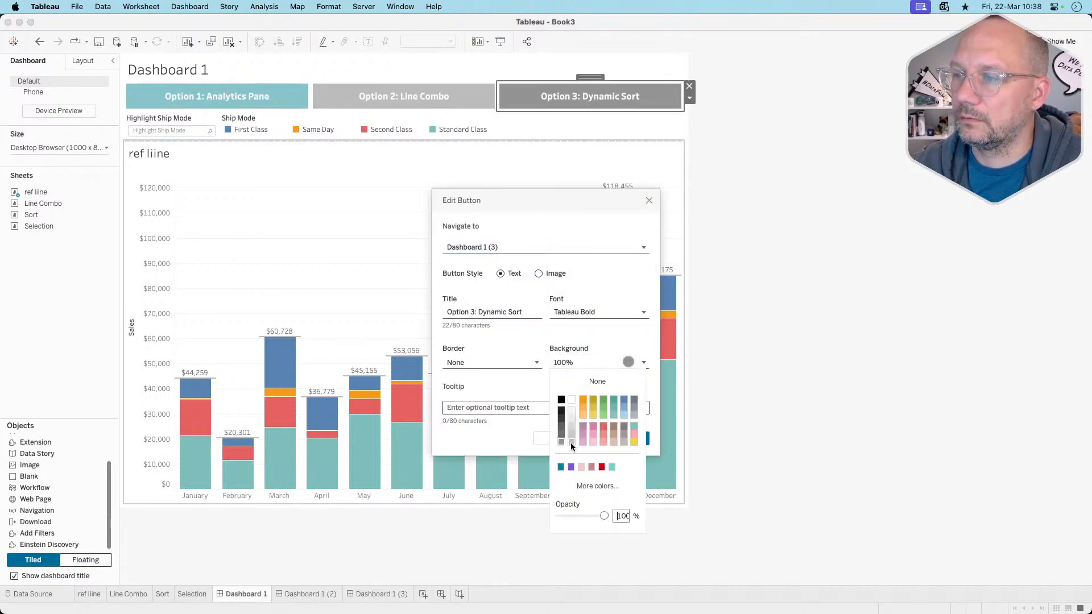
pyautogui.click(571, 443)
pyautogui.click(623, 438)
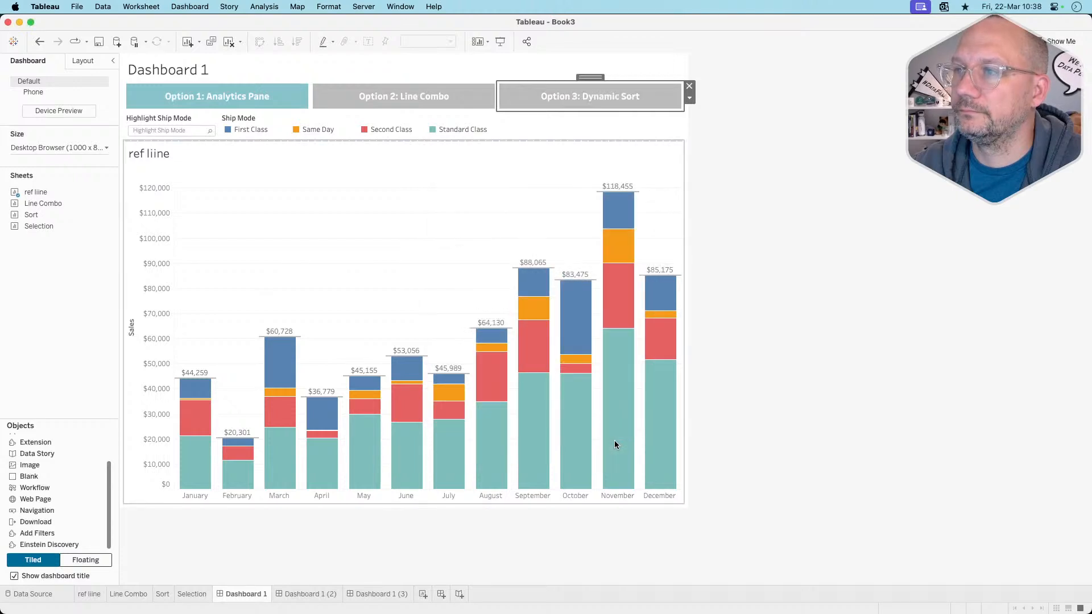
# - On Dashboard 1 (2), set the Option 1: Analytics Pane button's background to light grey at 100% opacity, keeping Dashboard 1 as its target
pyautogui.click(310, 593)
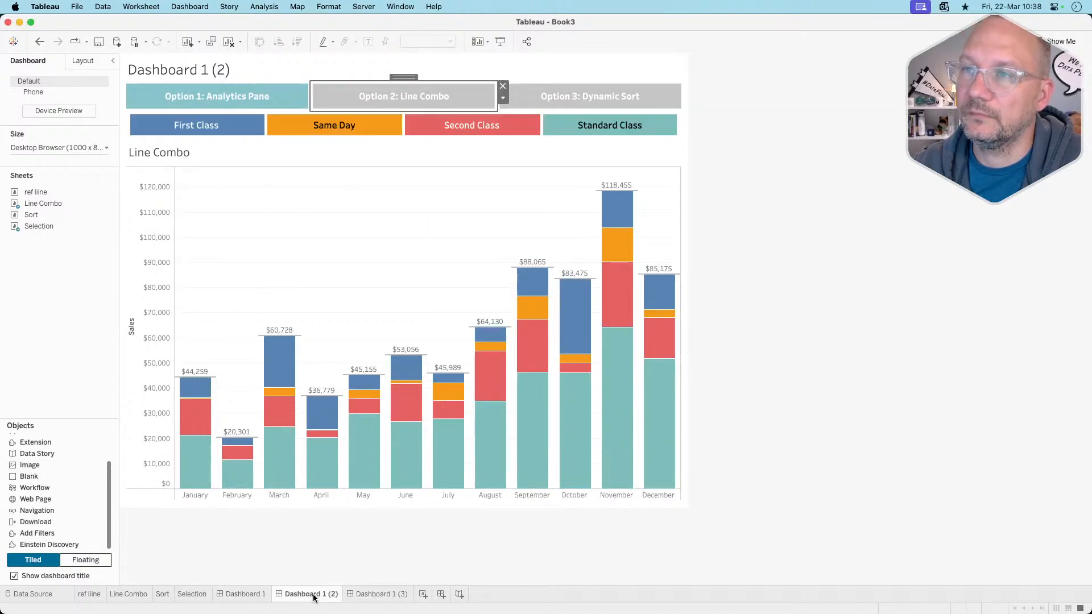
pyautogui.doubleClick(299, 88)
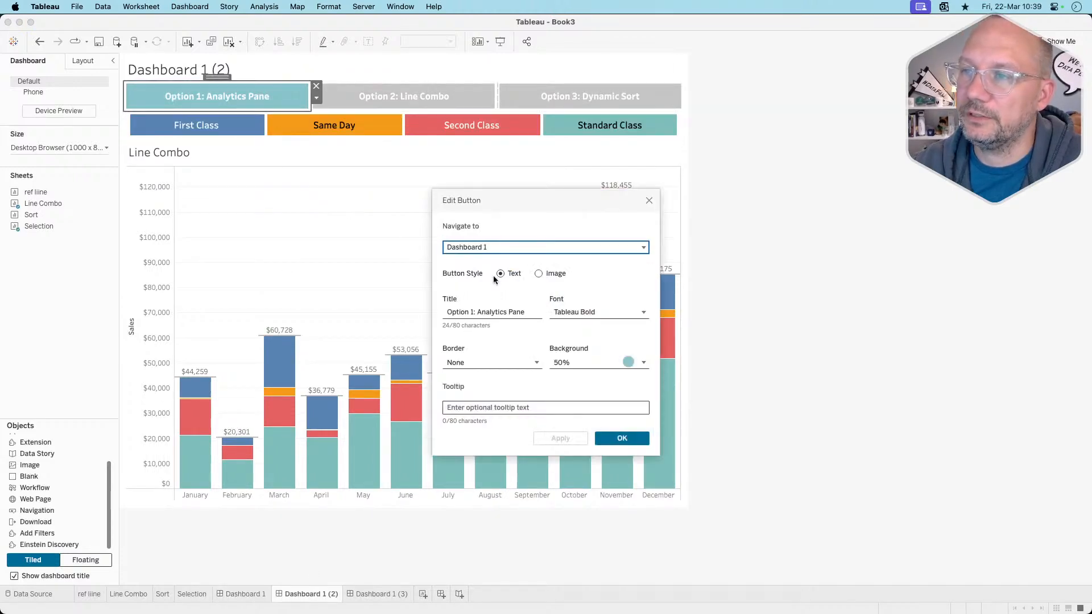
pyautogui.click(503, 246)
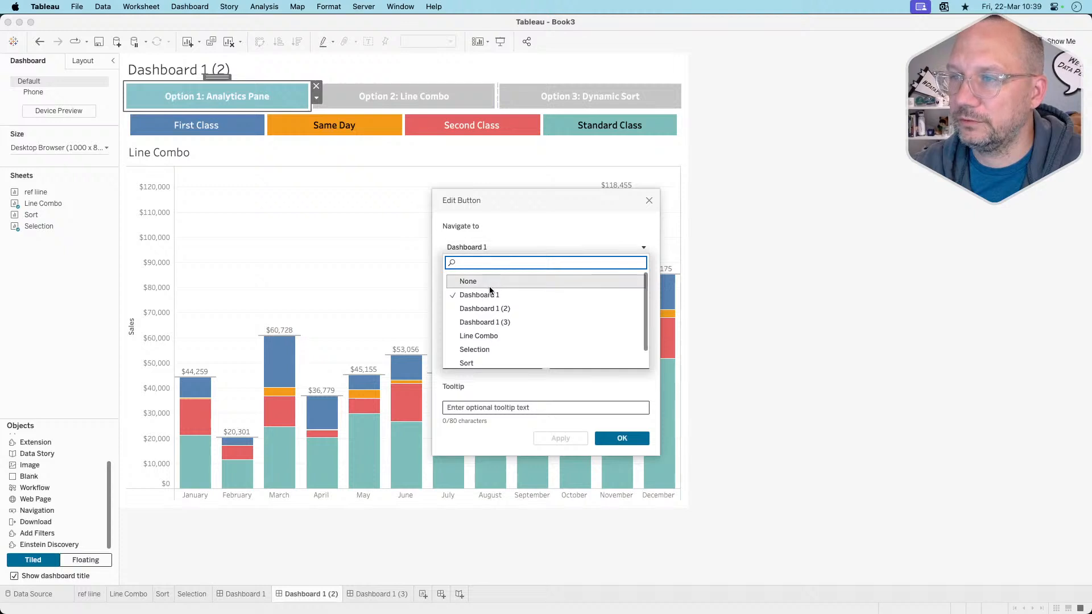
pyautogui.click(501, 246)
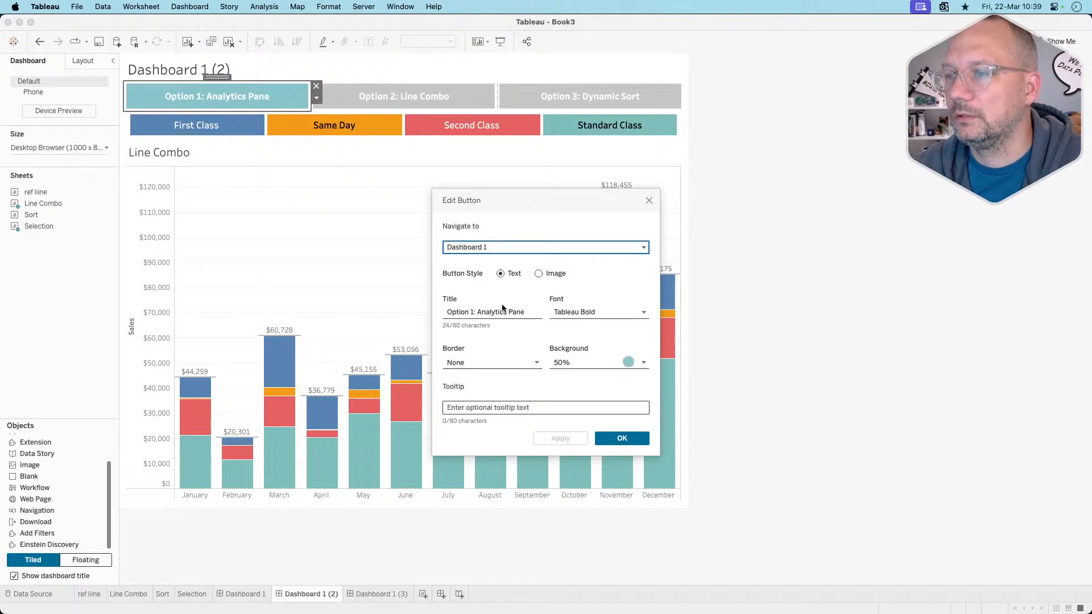
pyautogui.click(589, 362)
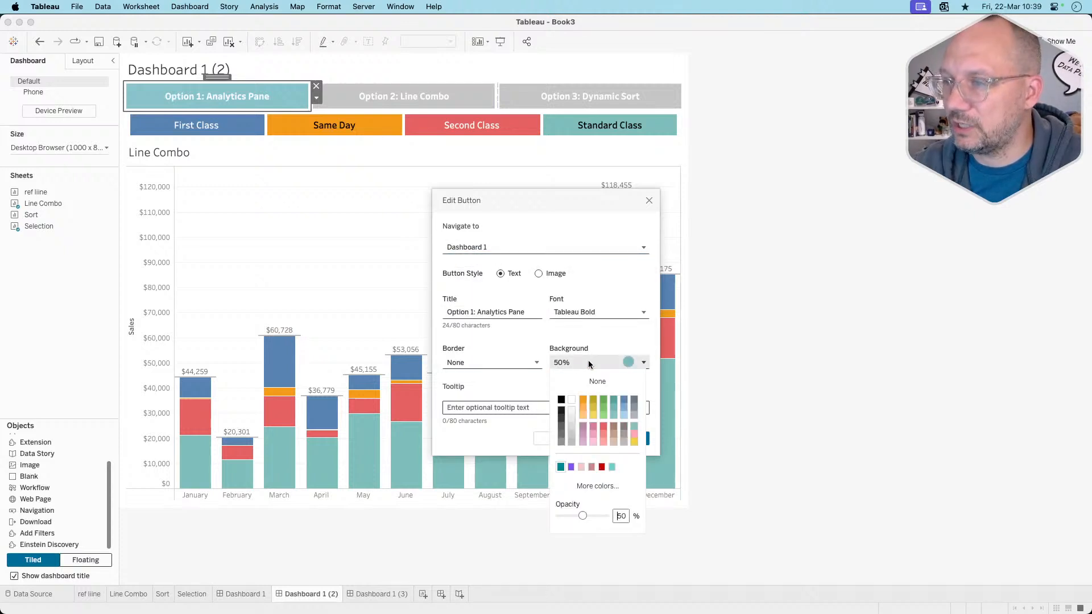
pyautogui.click(569, 442)
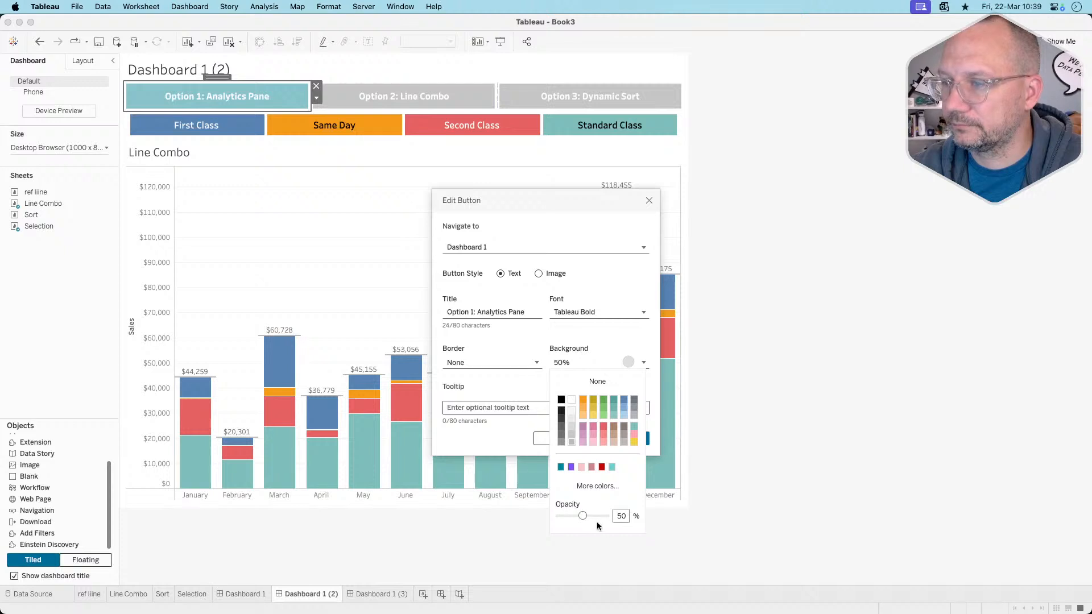
pyautogui.moveTo(582, 515); pyautogui.dragTo(663, 517)
pyautogui.click(536, 414)
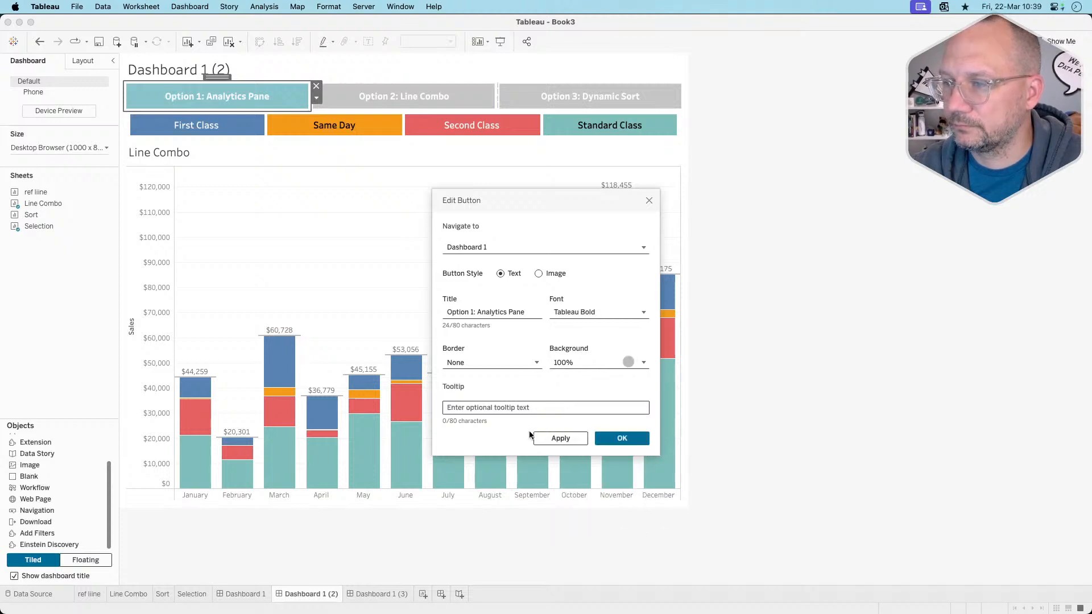
pyautogui.click(569, 438)
pyautogui.click(620, 439)
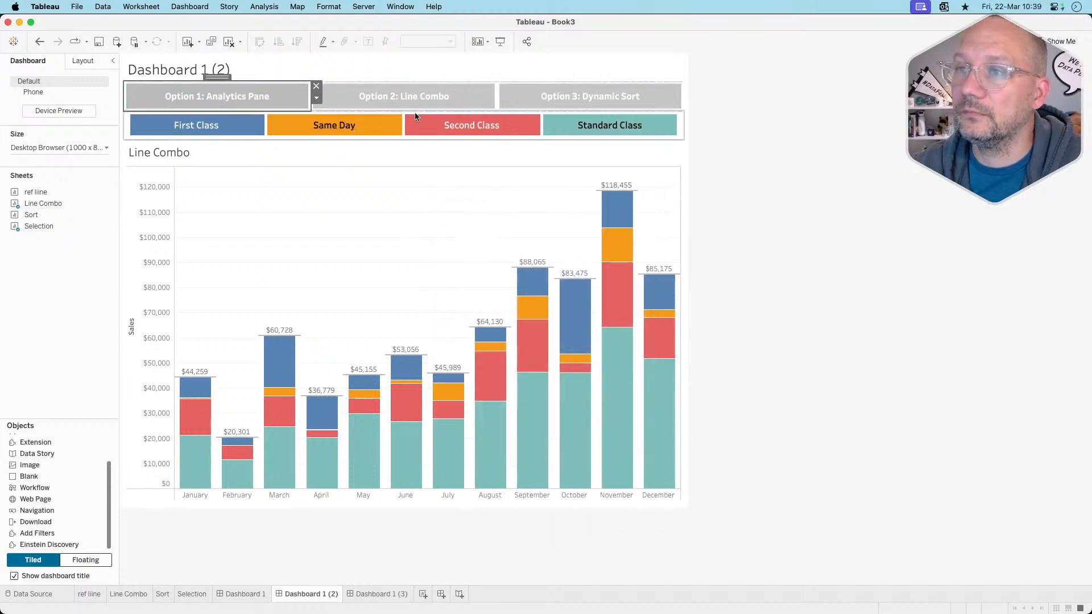
# - Give the Option 2: Line Combo button on Dashboard 1 (2) a teal background at 50% opacity and make it navigate to Dashboard 1 (2)
pyautogui.click(458, 94)
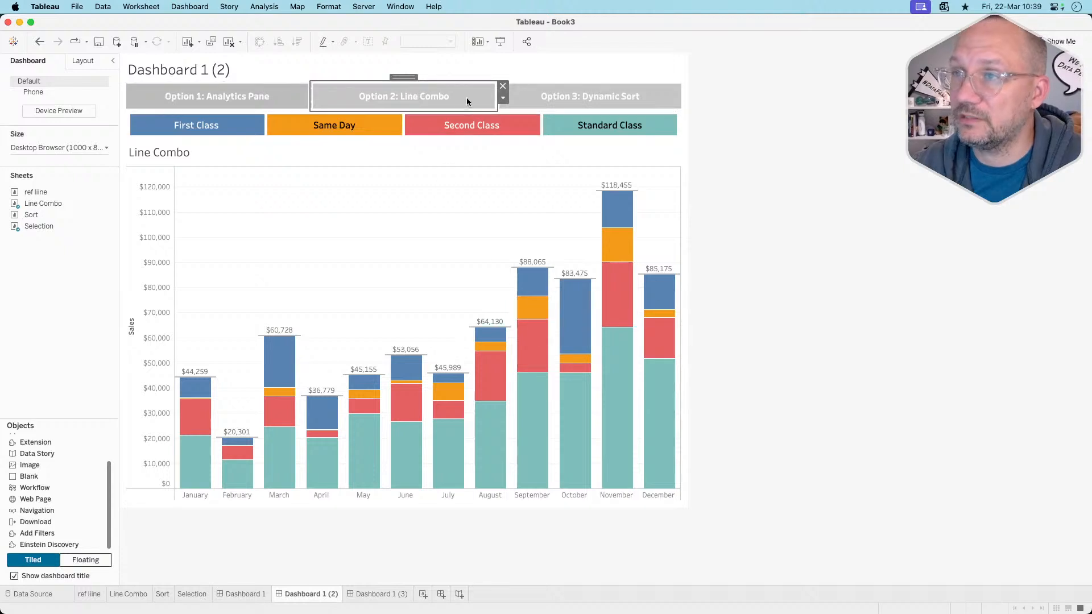
pyautogui.doubleClick(465, 96)
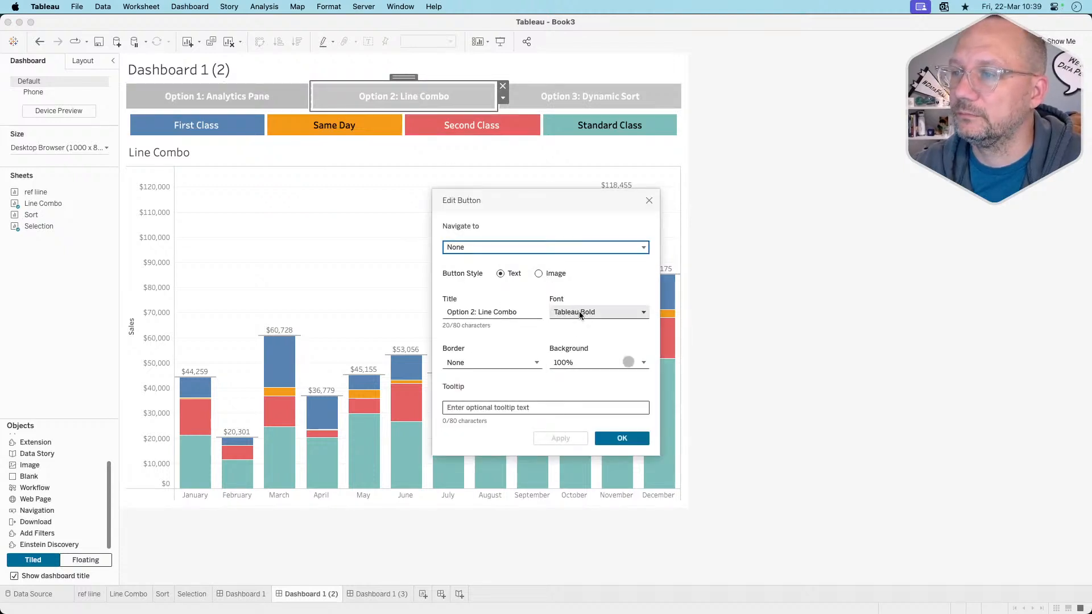
pyautogui.click(573, 364)
pyautogui.click(561, 467)
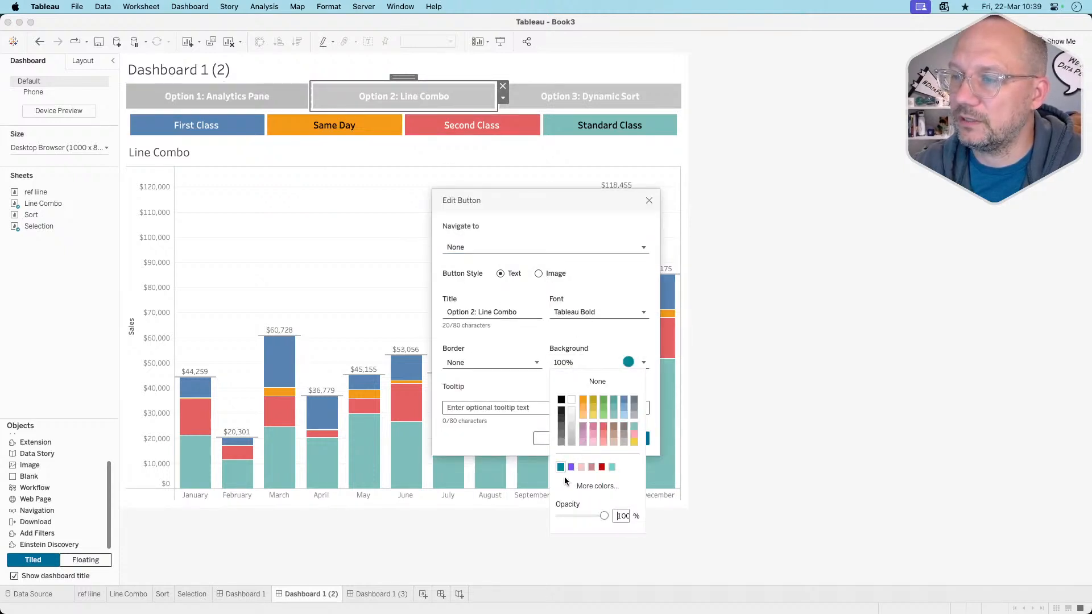
pyautogui.doubleClick(623, 516)
pyautogui.write('50')
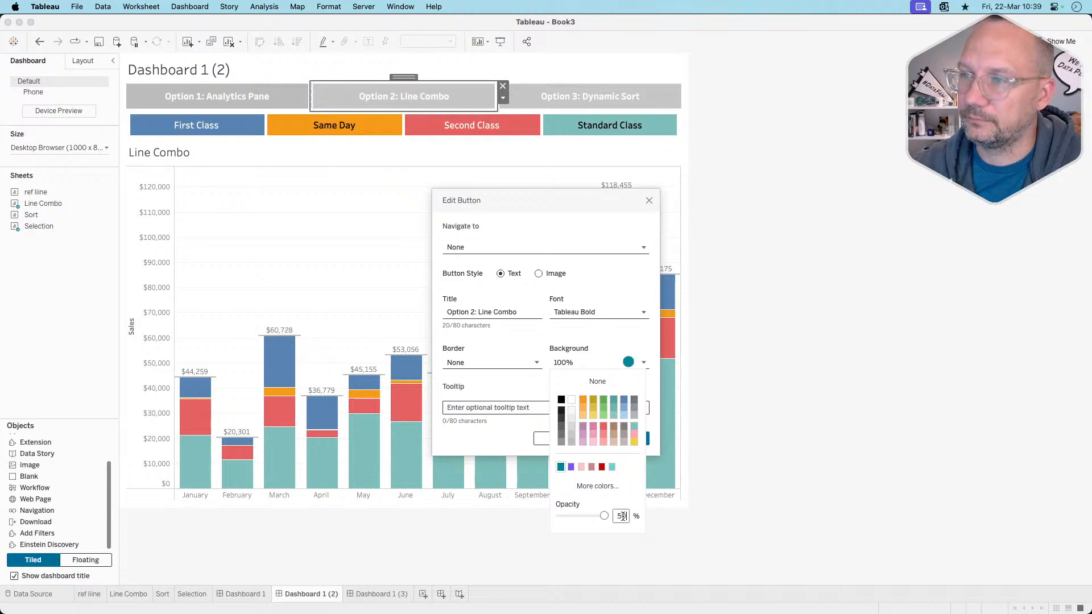
pyautogui.press('Return')
pyautogui.click(493, 247)
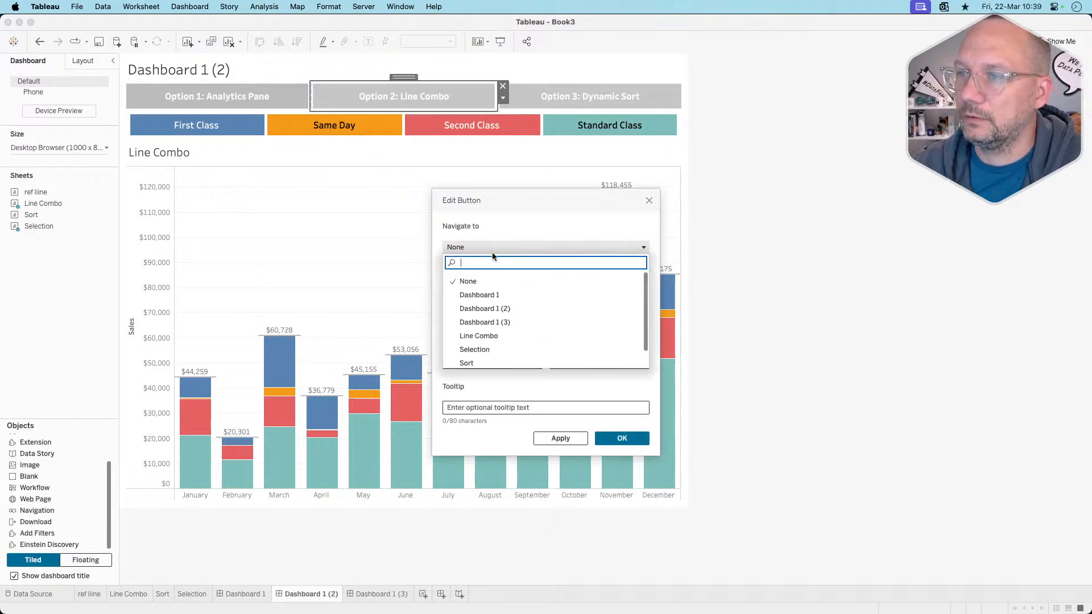
pyautogui.click(491, 308)
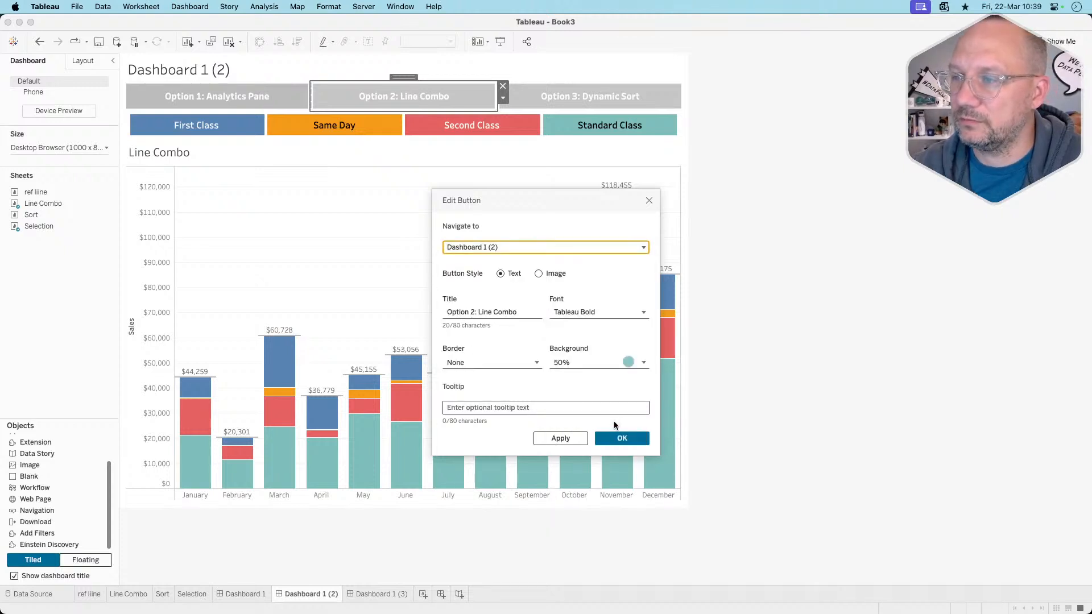
pyautogui.click(609, 440)
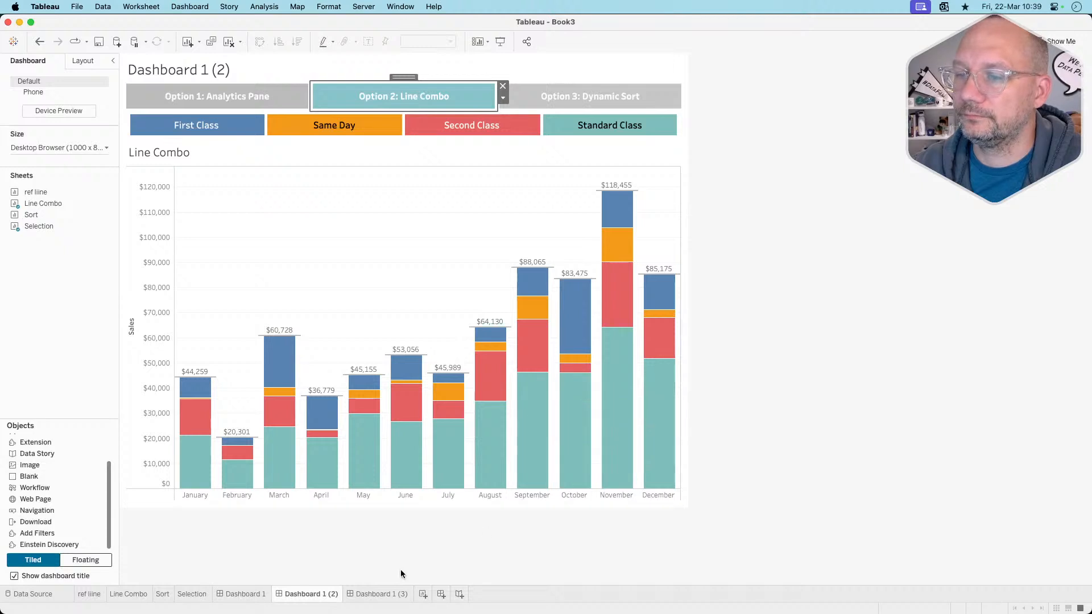
# - Make the Option 3: Dynamic Sort button on Dashboard 1 (2) navigate to Dashboard 1 (3) and give it a light grey background
pyautogui.click(528, 99)
pyautogui.click(516, 249)
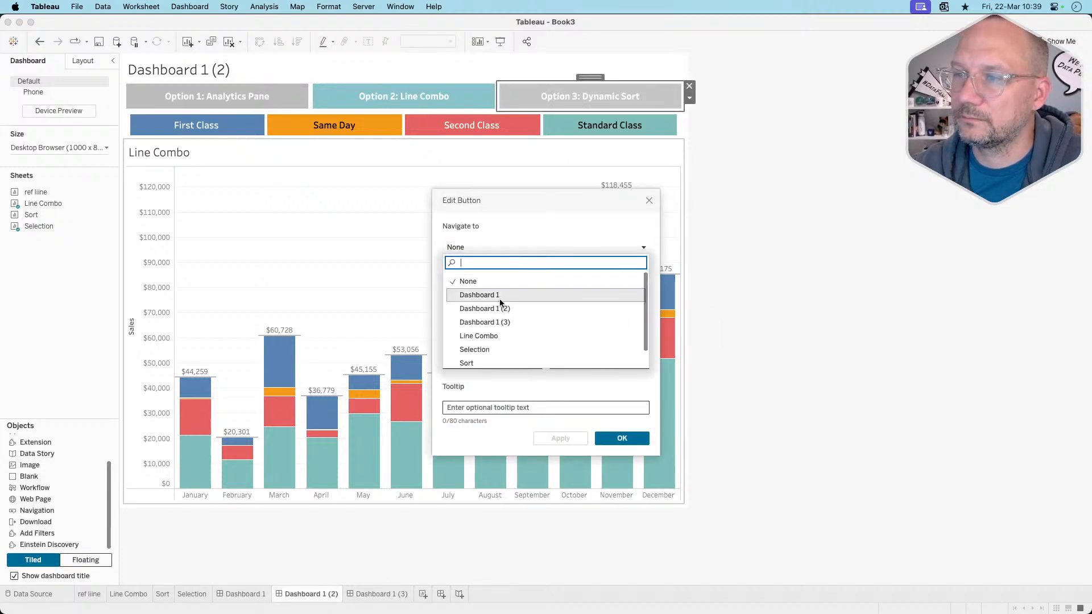
pyautogui.click(495, 321)
pyautogui.click(596, 363)
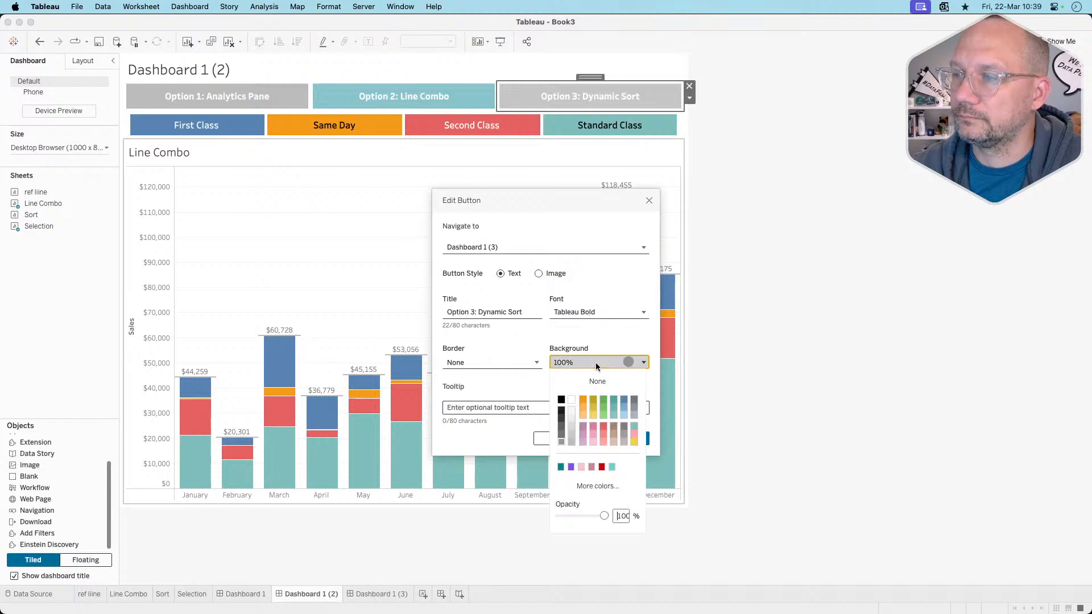
pyautogui.click(571, 442)
pyautogui.click(521, 375)
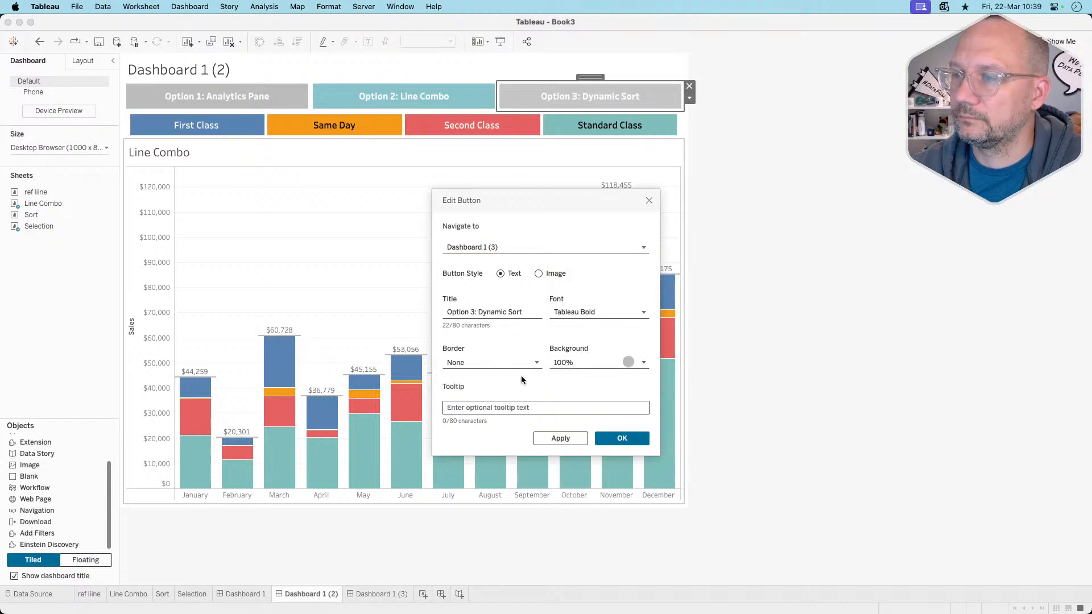
pyautogui.click(615, 437)
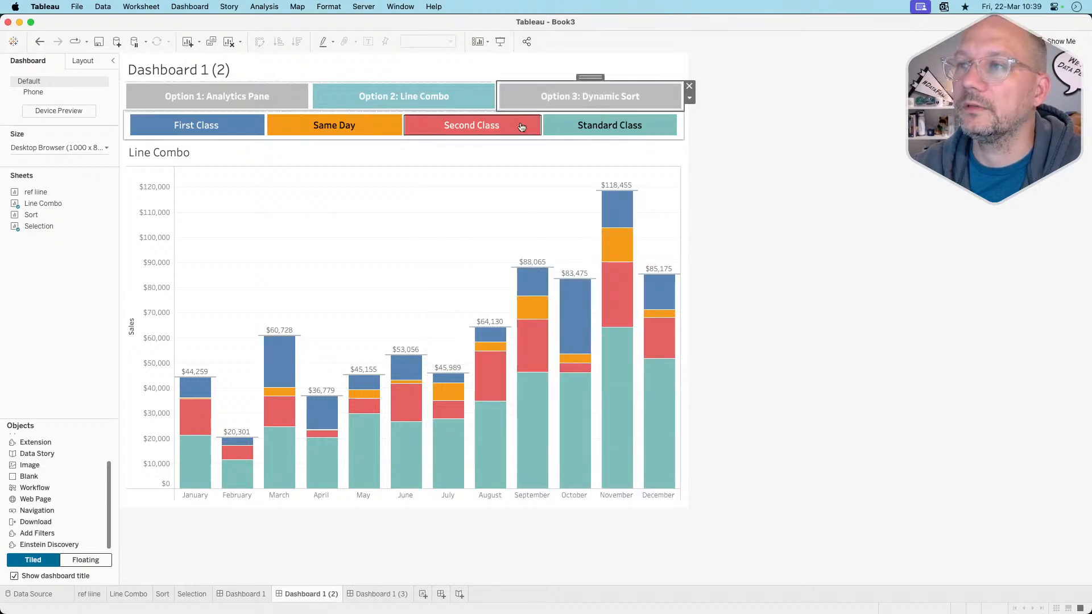
pyautogui.click(257, 96)
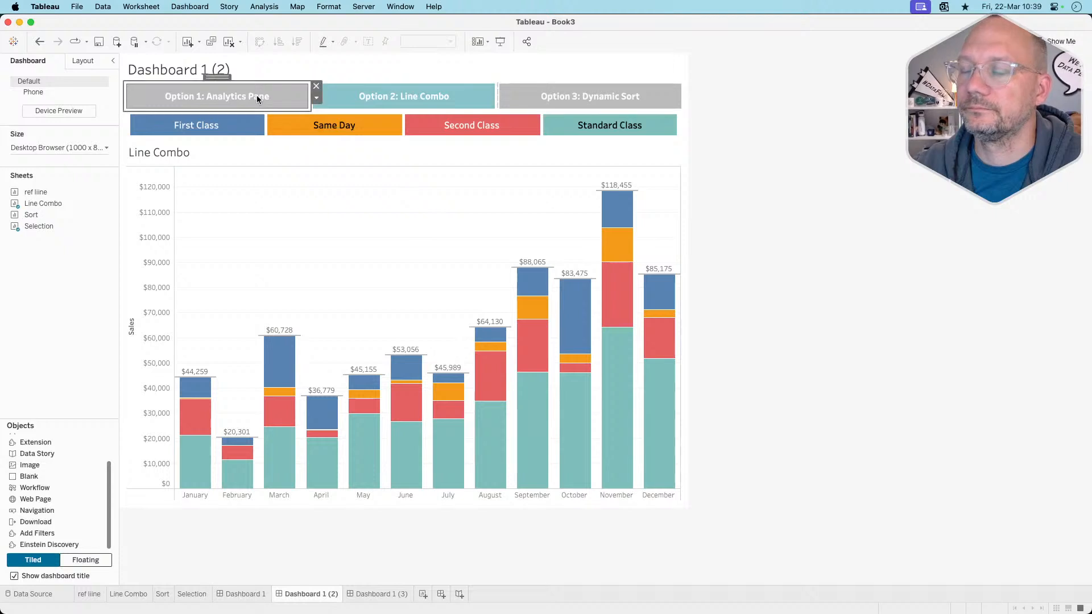
pyautogui.doubleClick(257, 96)
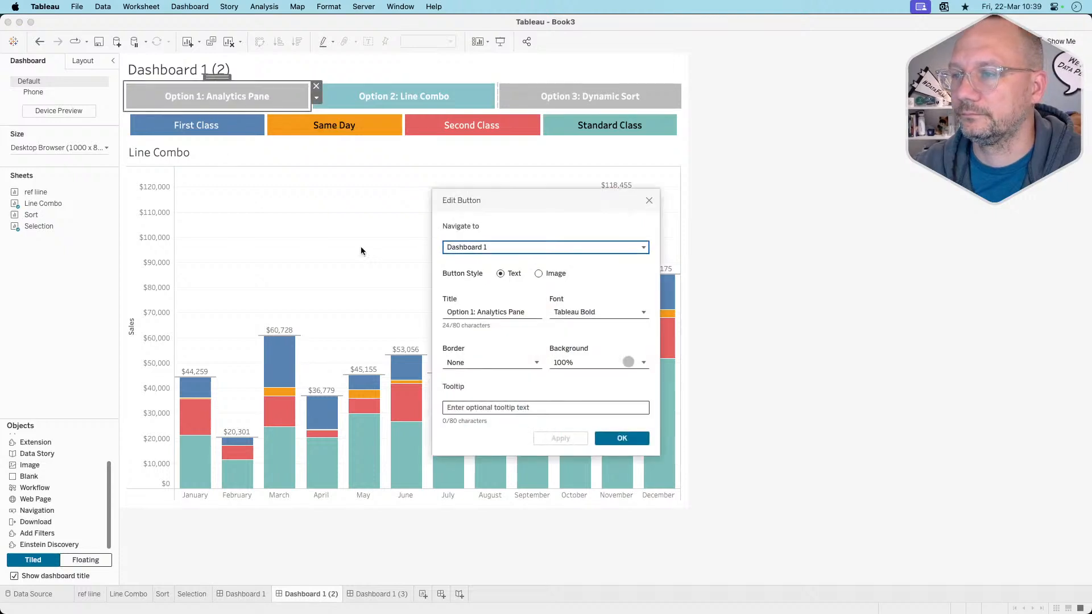
pyautogui.click(583, 360)
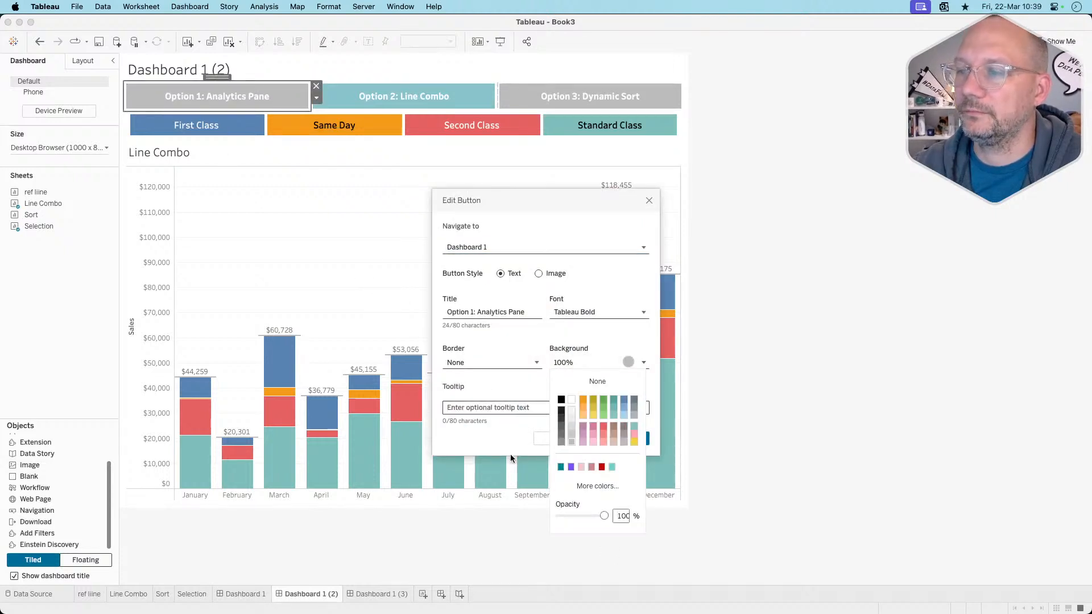
pyautogui.click(586, 379)
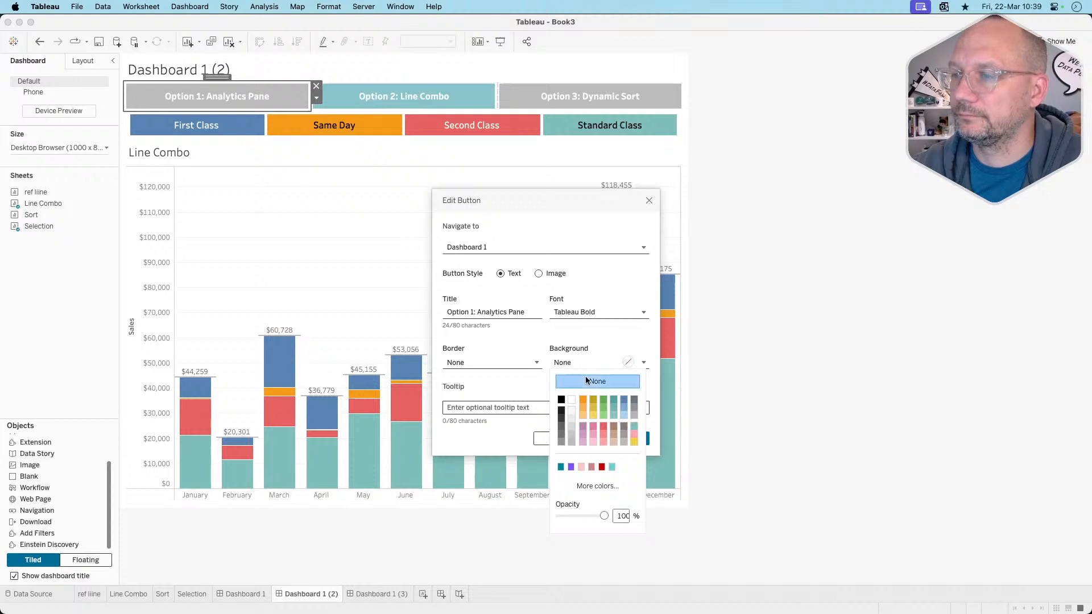
pyautogui.click(515, 404)
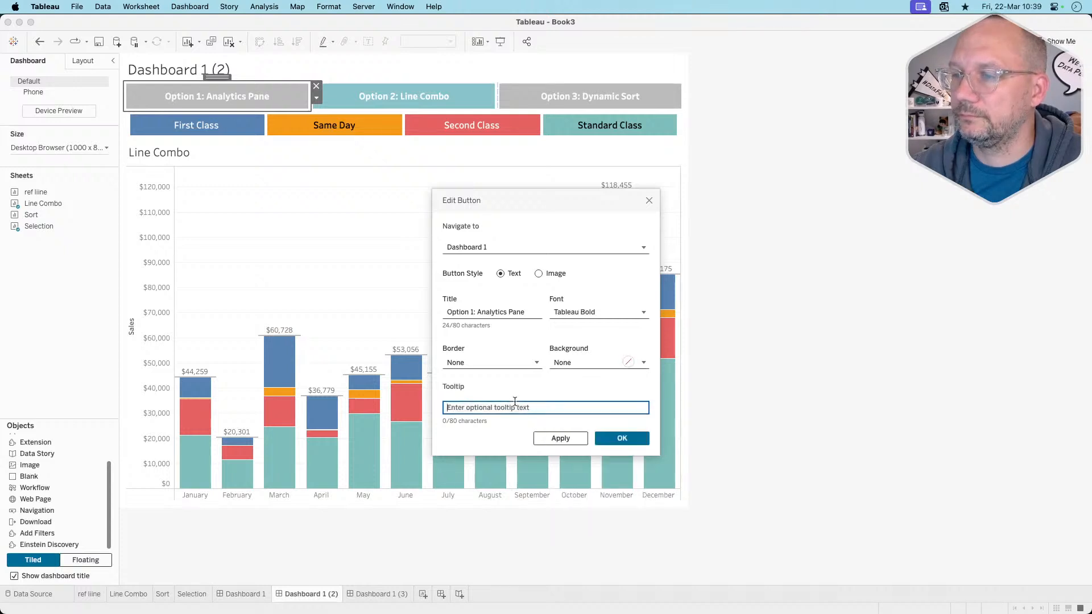
pyautogui.click(648, 199)
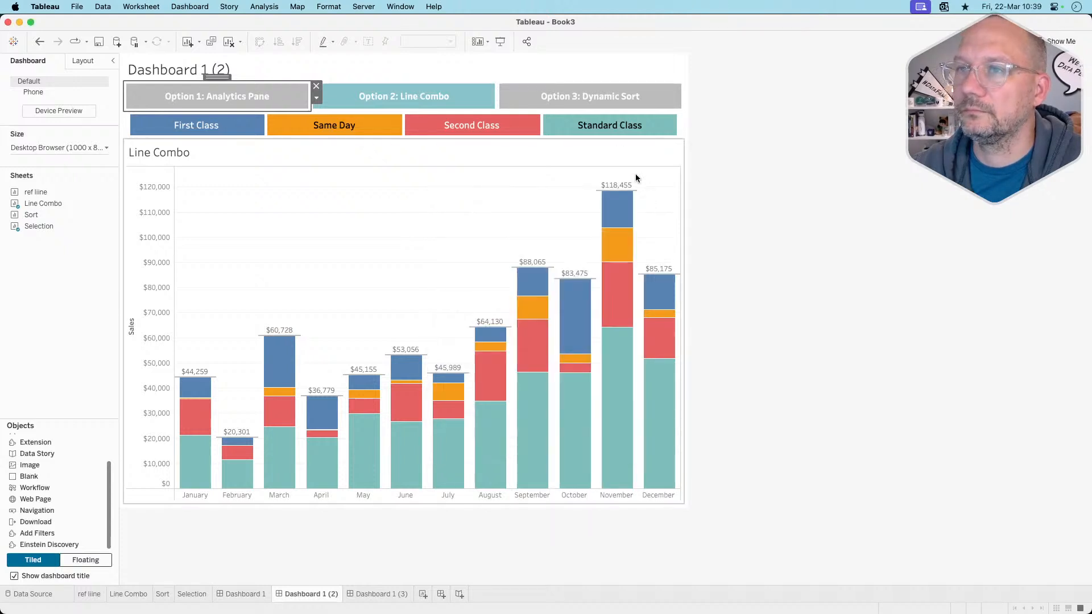
pyautogui.doubleClick(546, 86)
pyautogui.click(567, 363)
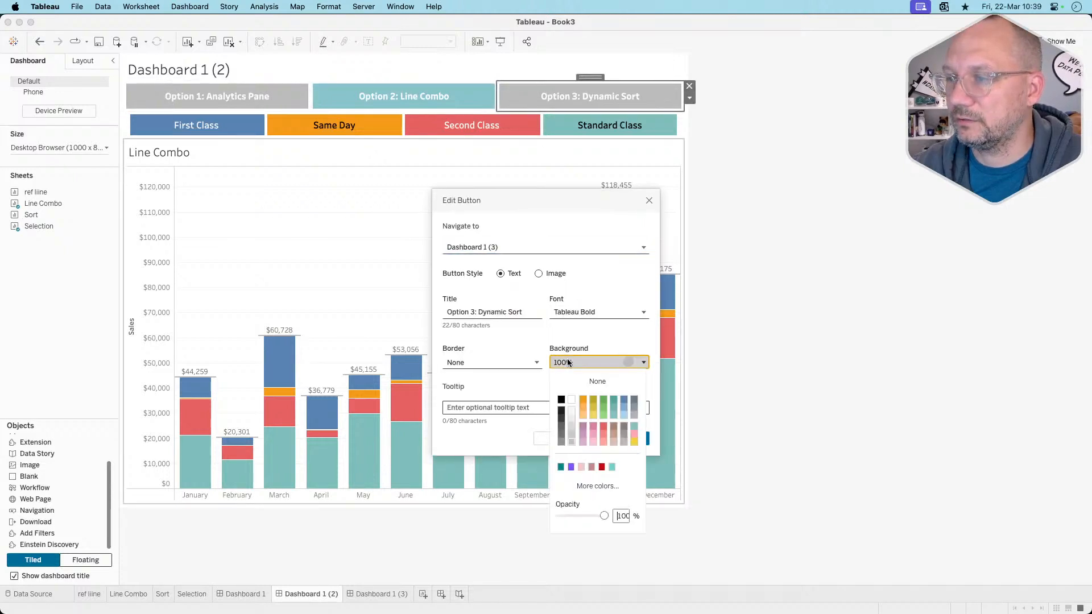
pyautogui.click(649, 201)
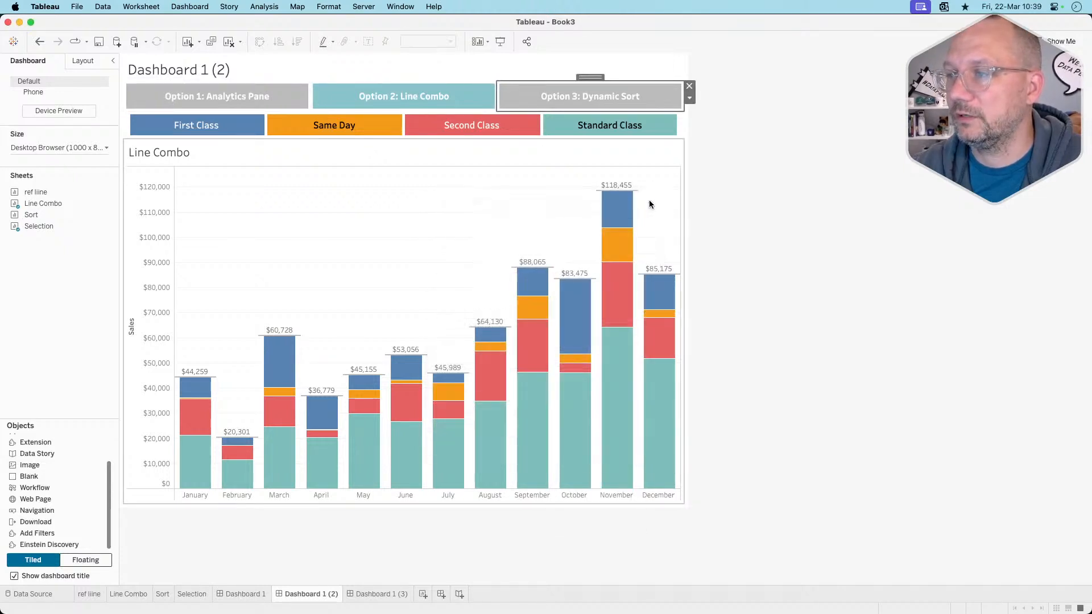
# - On Dashboard 1 (3), change the Option 1: Analytics Pane button's background colour to light grey
pyautogui.click(368, 595)
pyautogui.doubleClick(289, 98)
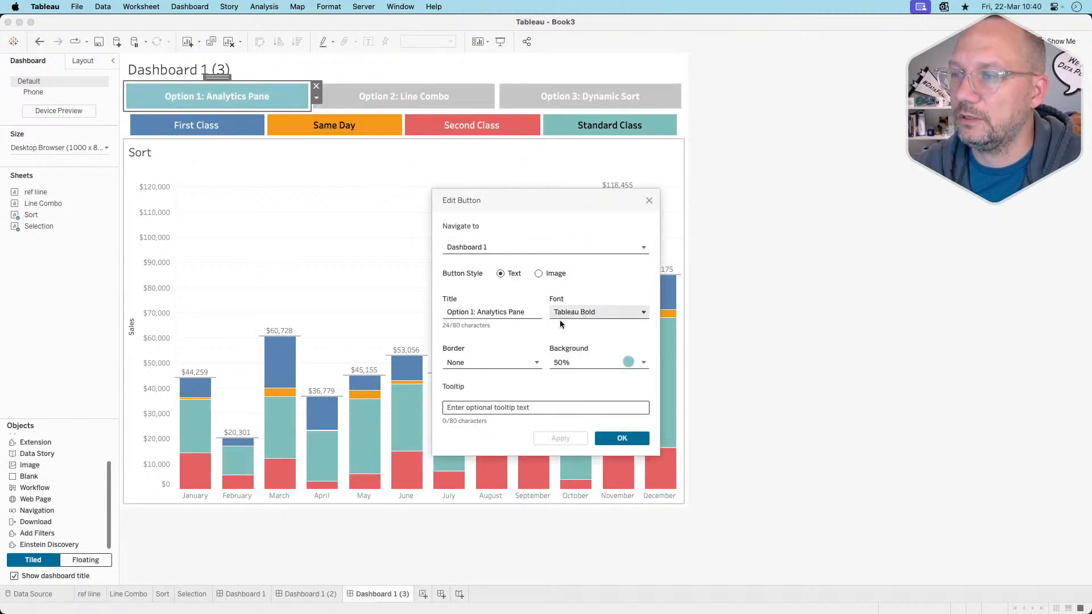
pyautogui.click(569, 364)
pyautogui.click(569, 441)
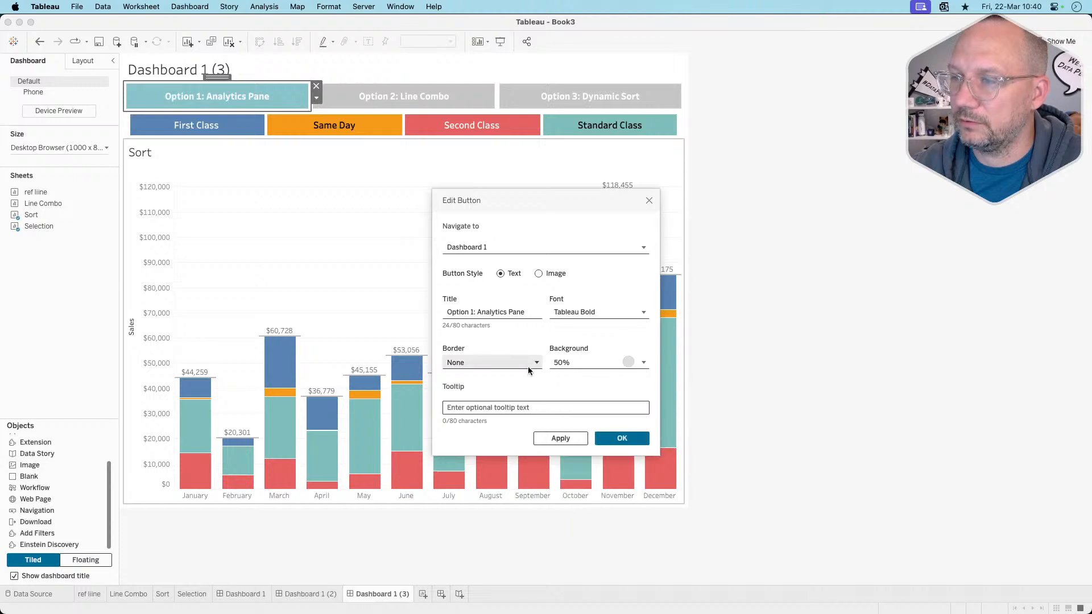
pyautogui.click(532, 364)
pyautogui.click(561, 439)
pyautogui.click(621, 440)
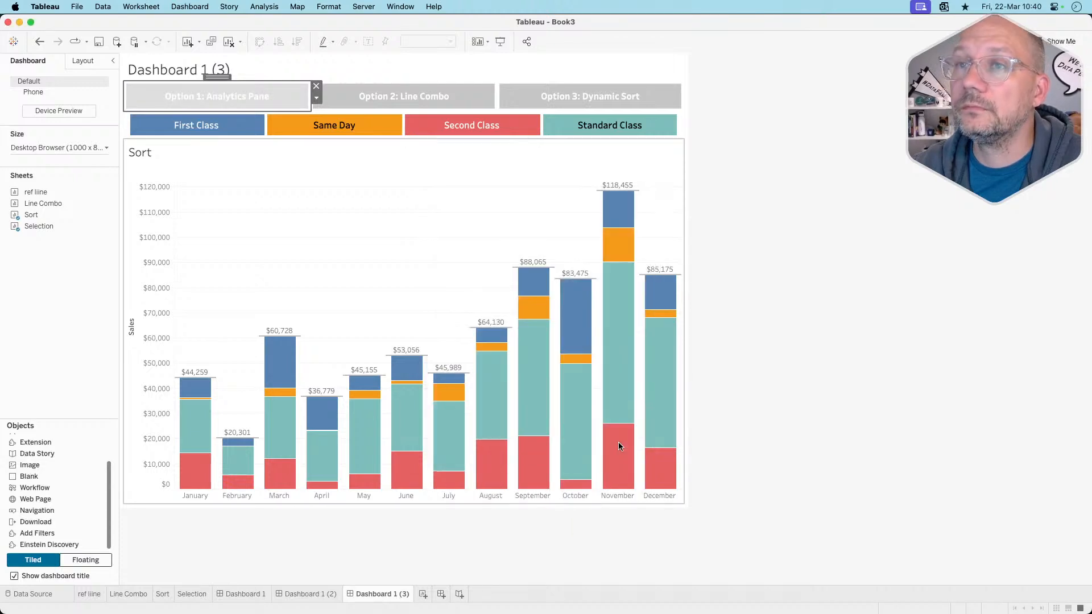
# - Raise the Option 1: Analytics Pane button's background opacity to 100% on Dashboard 1 (3)
pyautogui.doubleClick(299, 98)
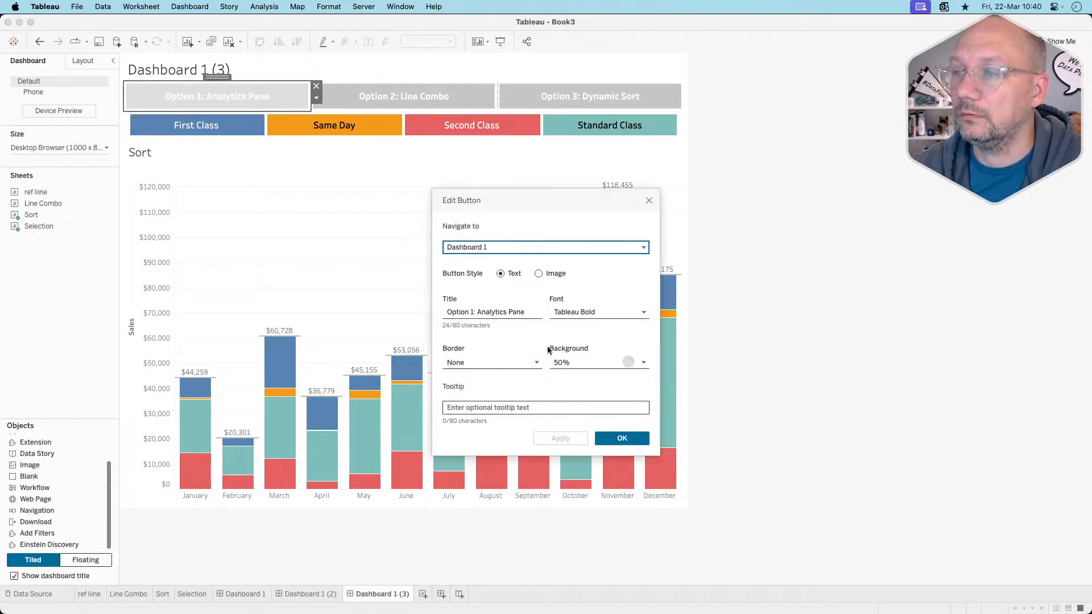
pyautogui.click(571, 364)
pyautogui.moveTo(582, 516); pyautogui.dragTo(605, 517)
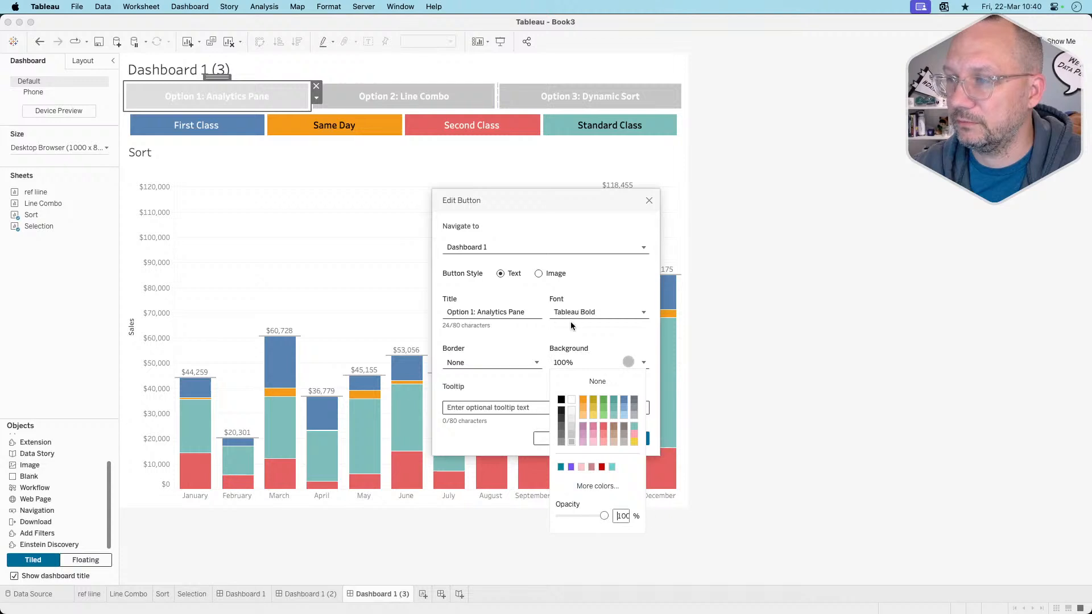
pyautogui.click(551, 433)
pyautogui.click(622, 439)
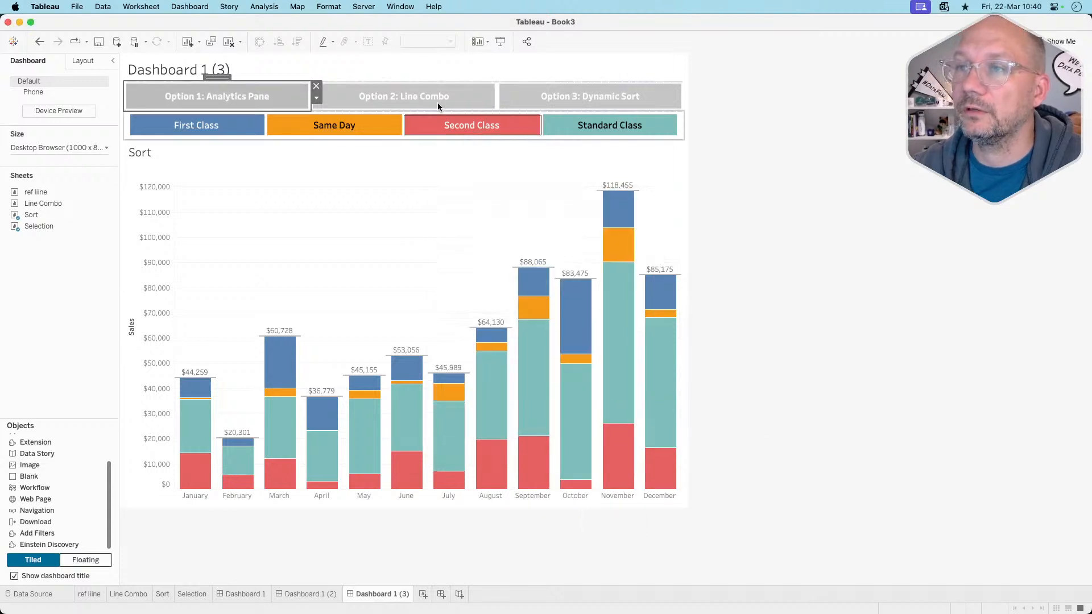
# - Make the Option 2: Line Combo button on Dashboard 1 (3) navigate to Dashboard 1 (2), keeping its light grey background
pyautogui.doubleClick(437, 99)
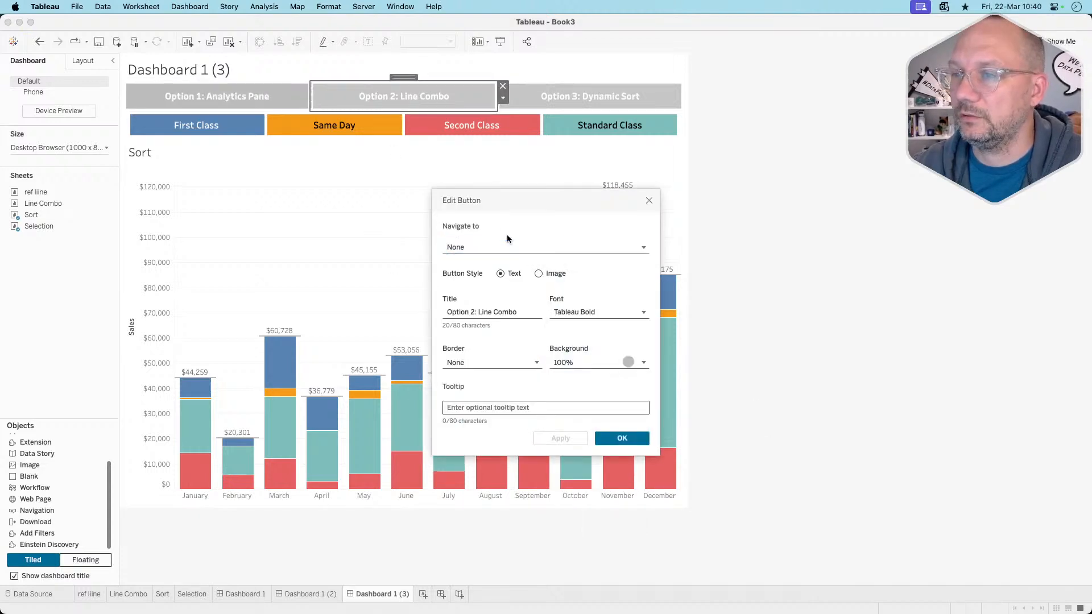
pyautogui.click(496, 249)
pyautogui.click(485, 308)
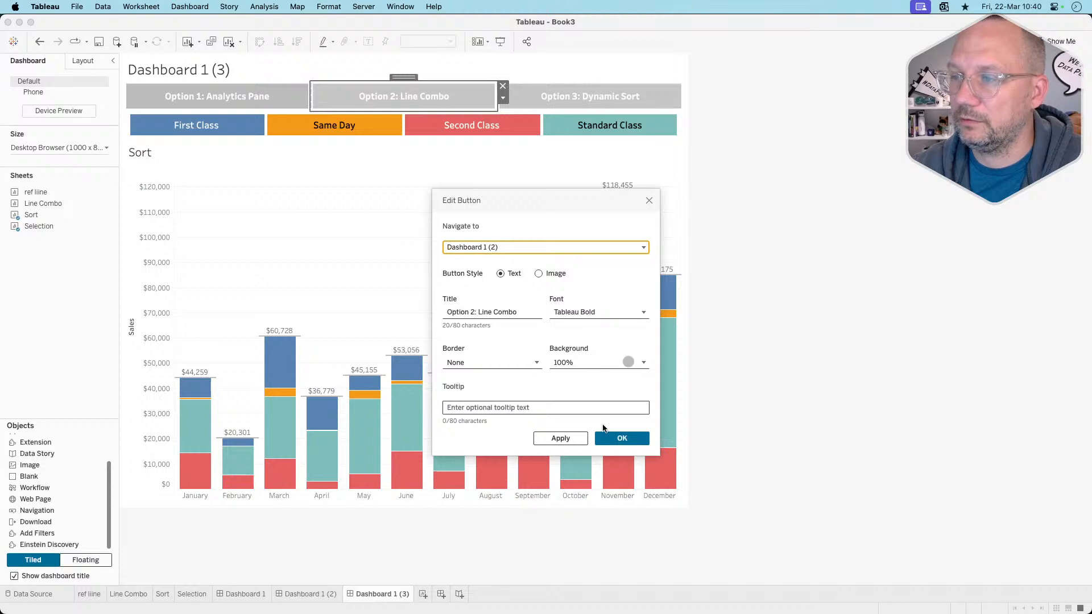
pyautogui.click(618, 362)
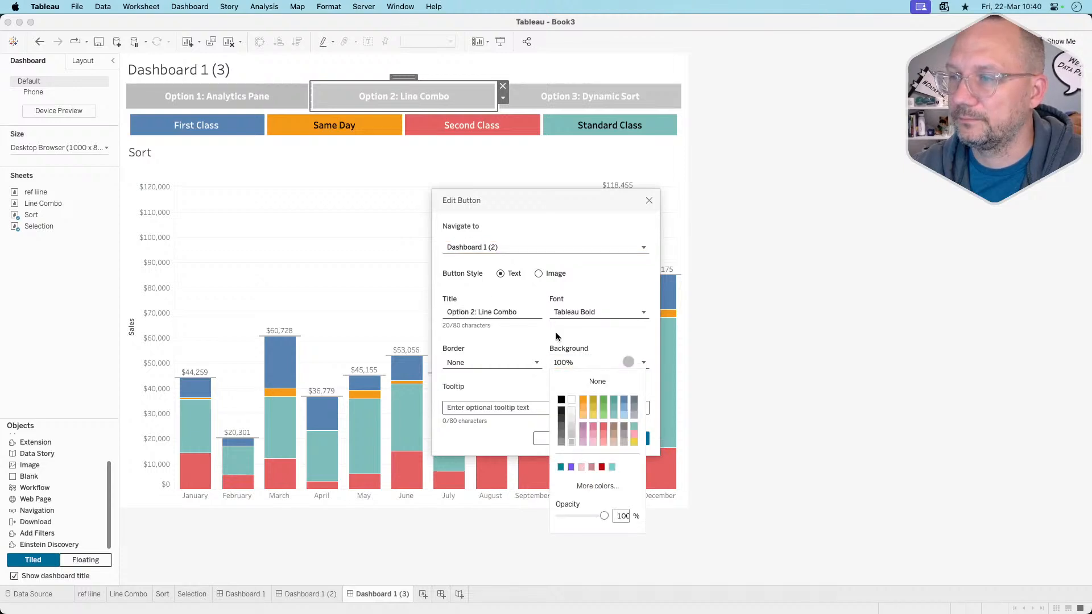
pyautogui.click(578, 354)
pyautogui.click(621, 439)
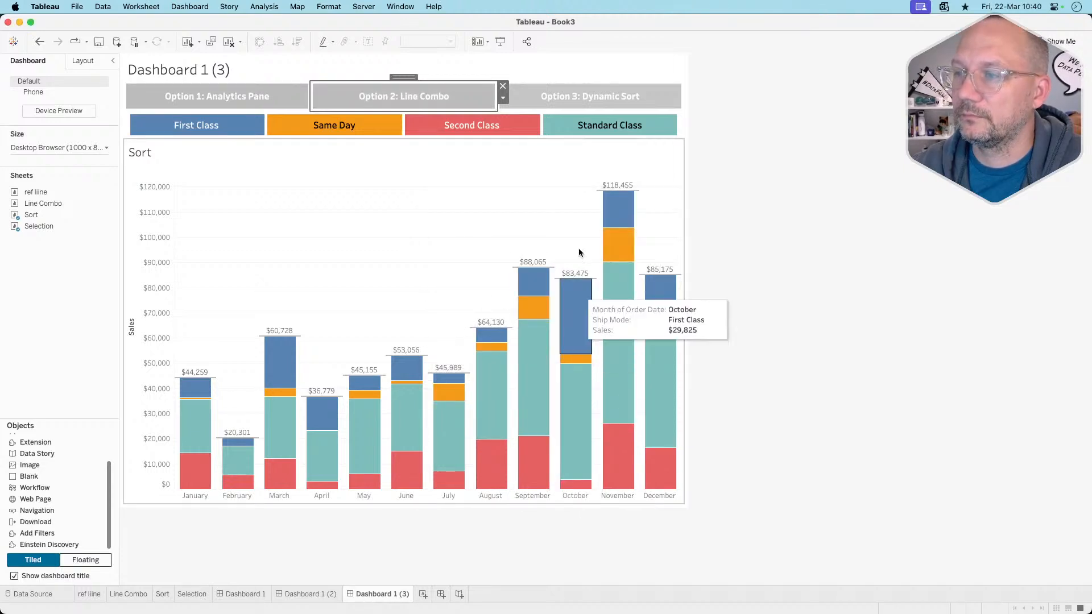
# - Give the Option 3: Dynamic Sort button on Dashboard 1 (3) a teal background at 50% opacity
pyautogui.doubleClick(558, 104)
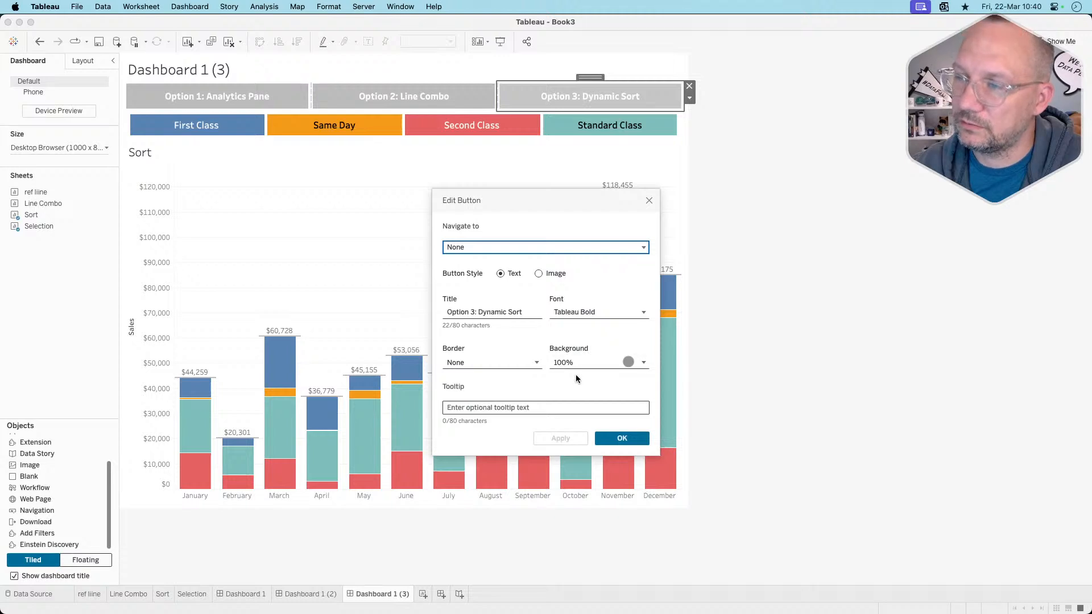
pyautogui.click(576, 364)
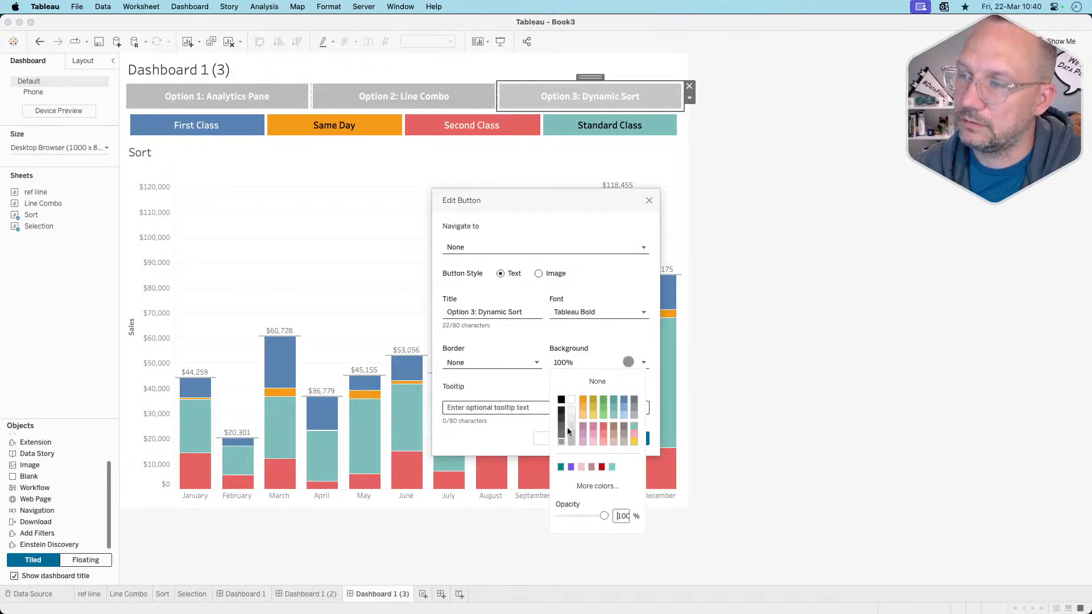
pyautogui.click(562, 467)
pyautogui.click(531, 432)
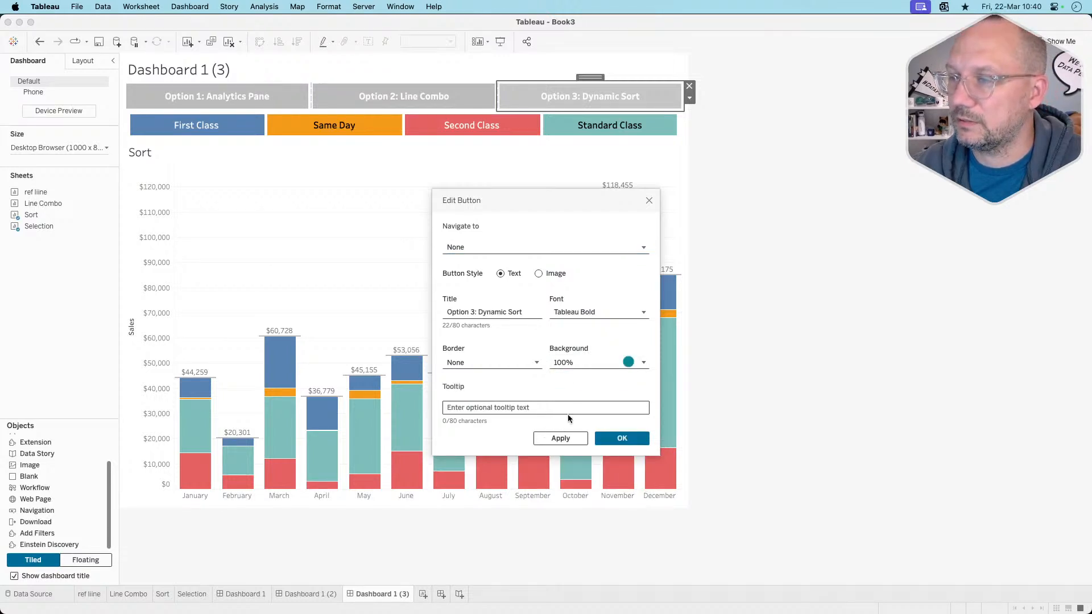
pyautogui.click(608, 367)
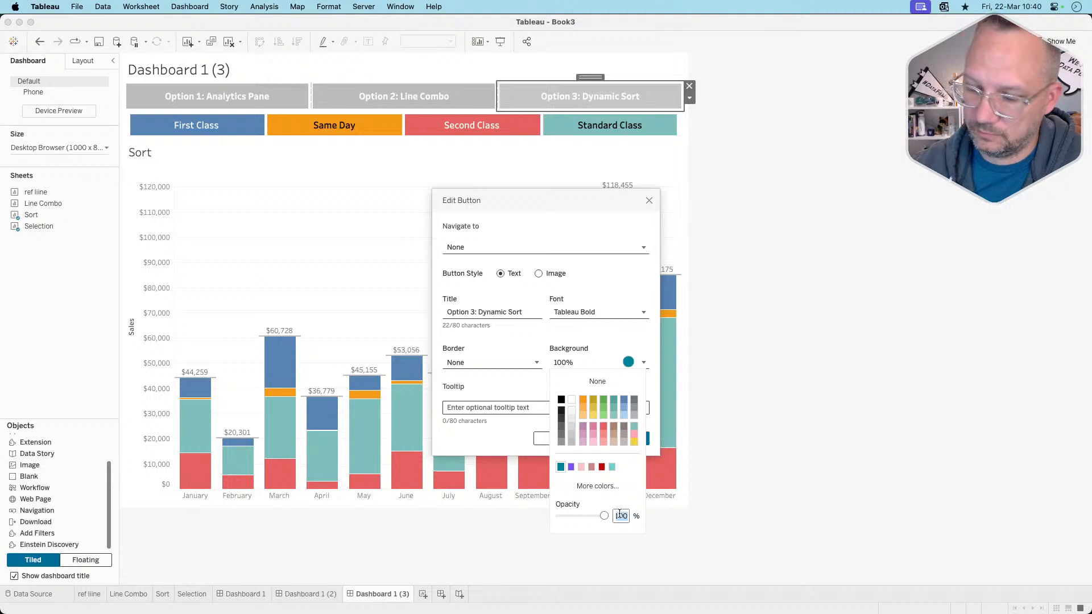
pyautogui.write('50')
pyautogui.press('Return')
pyautogui.click(507, 450)
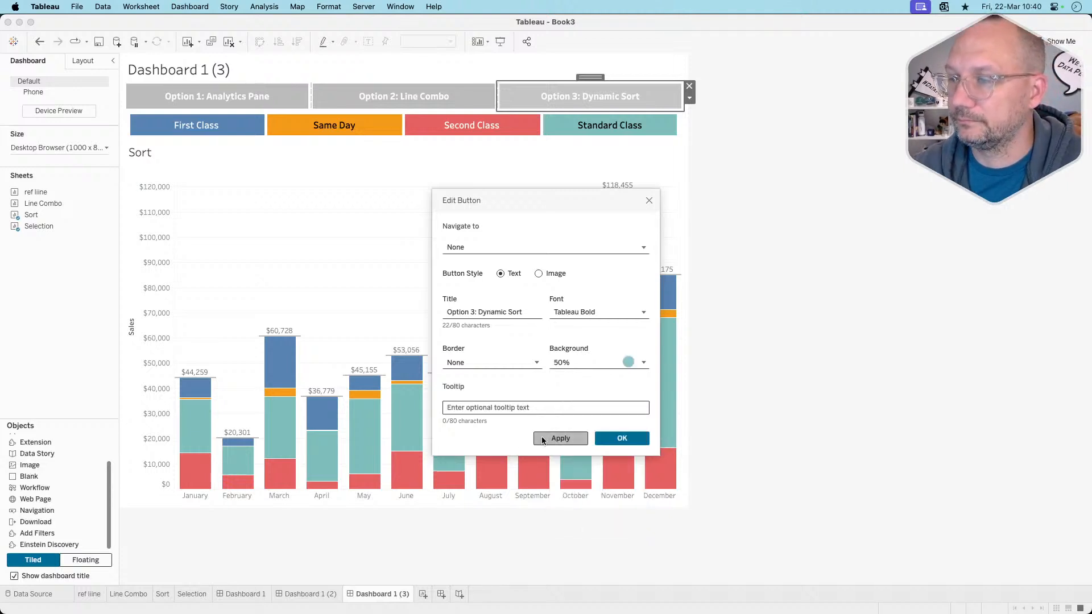
pyautogui.click(563, 438)
# - Set the Option 3: Dynamic Sort button on Dashboard 1 (3) to navigate to Dashboard 1 (3)
pyautogui.click(545, 247)
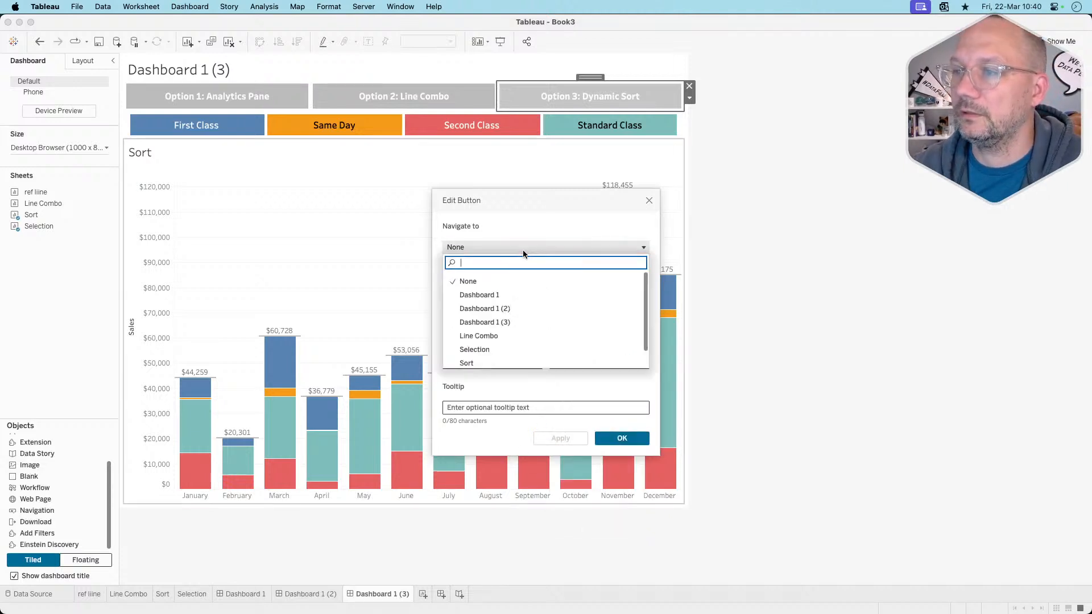
pyautogui.click(483, 322)
pyautogui.click(622, 438)
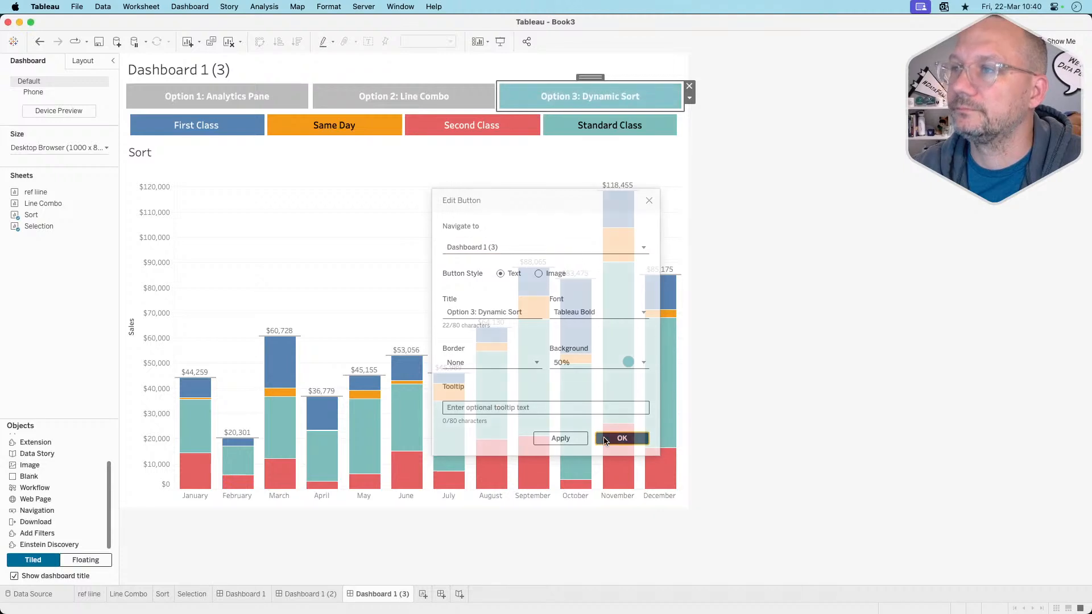
pyautogui.click(468, 224)
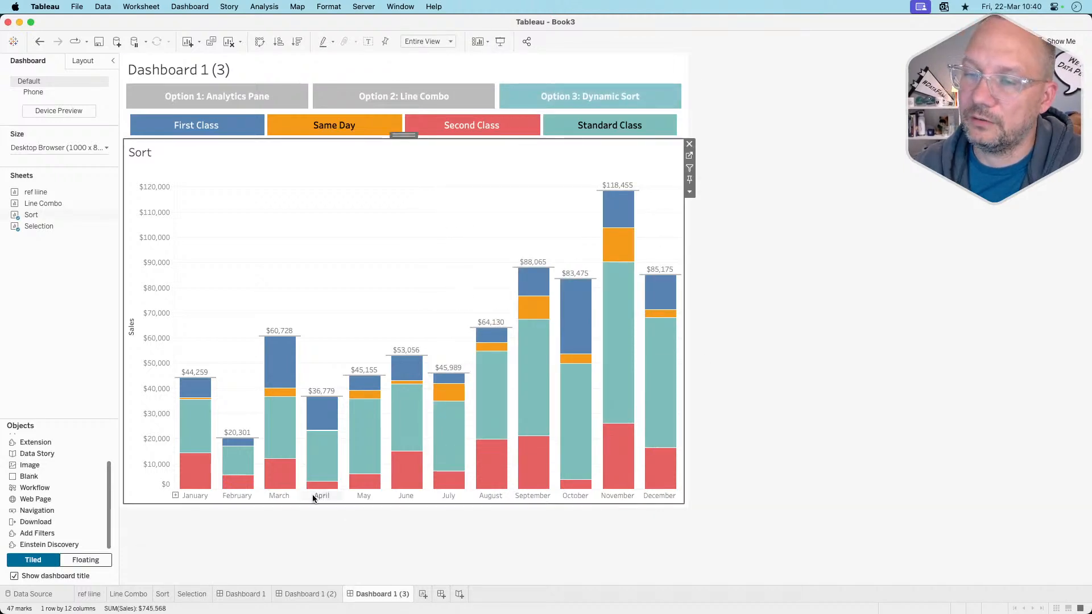
# - Present Dashboard 1 full screen and test the navigation buttons through Option 2, Option 3, Option 2 and back to Option 1
pyautogui.click(244, 594)
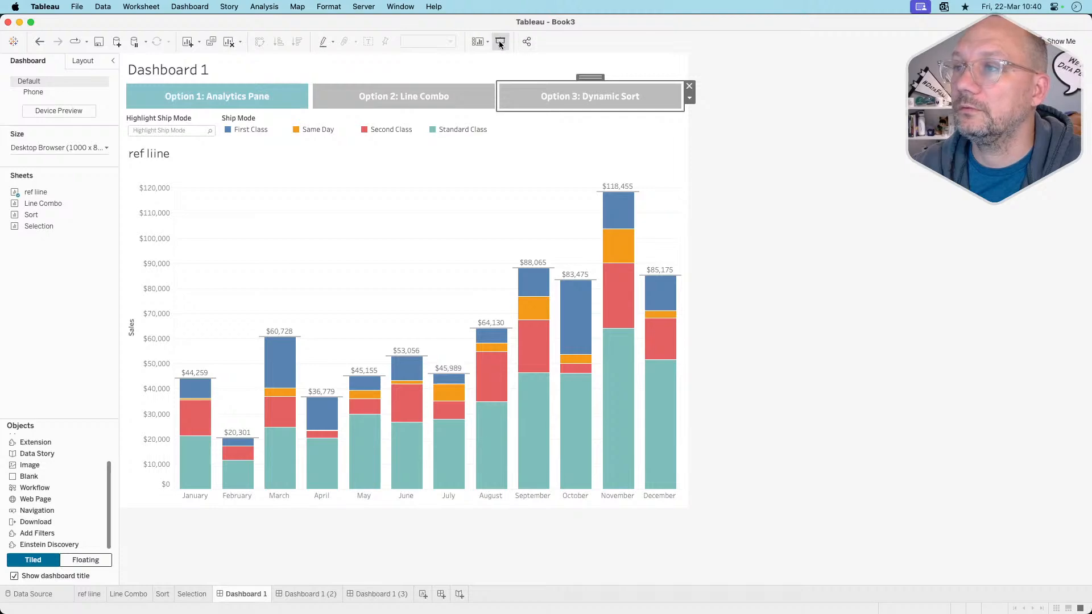
pyautogui.click(500, 41)
pyautogui.click(511, 110)
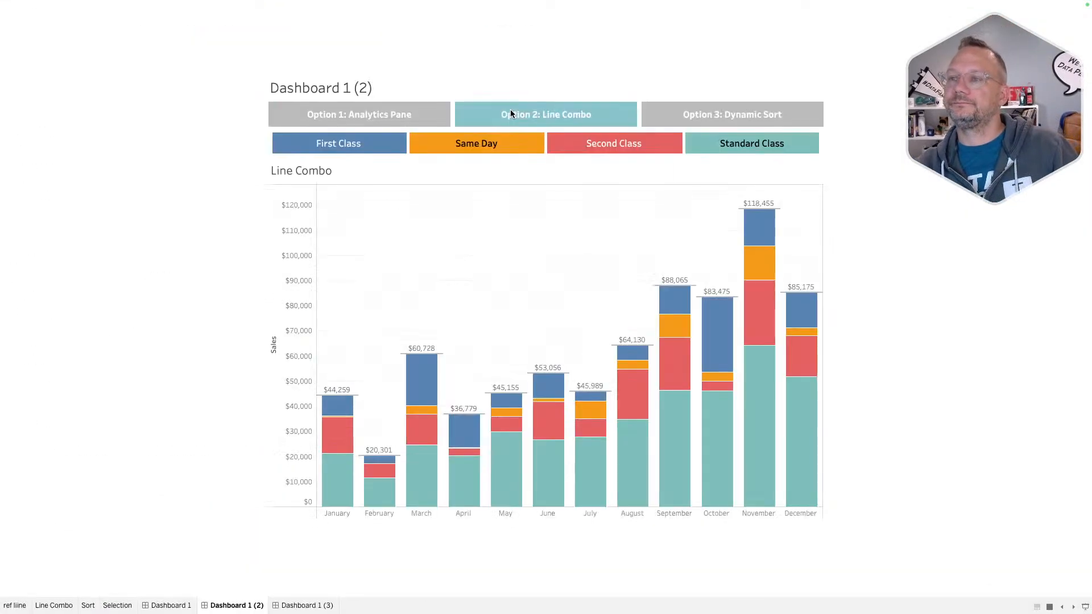
pyautogui.click(684, 112)
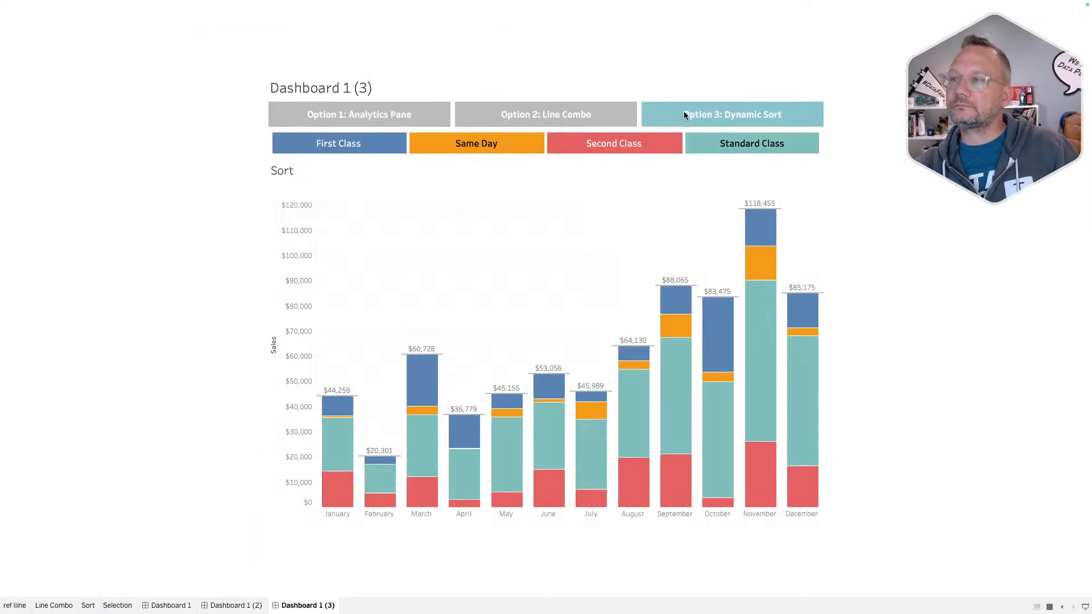
pyautogui.click(587, 118)
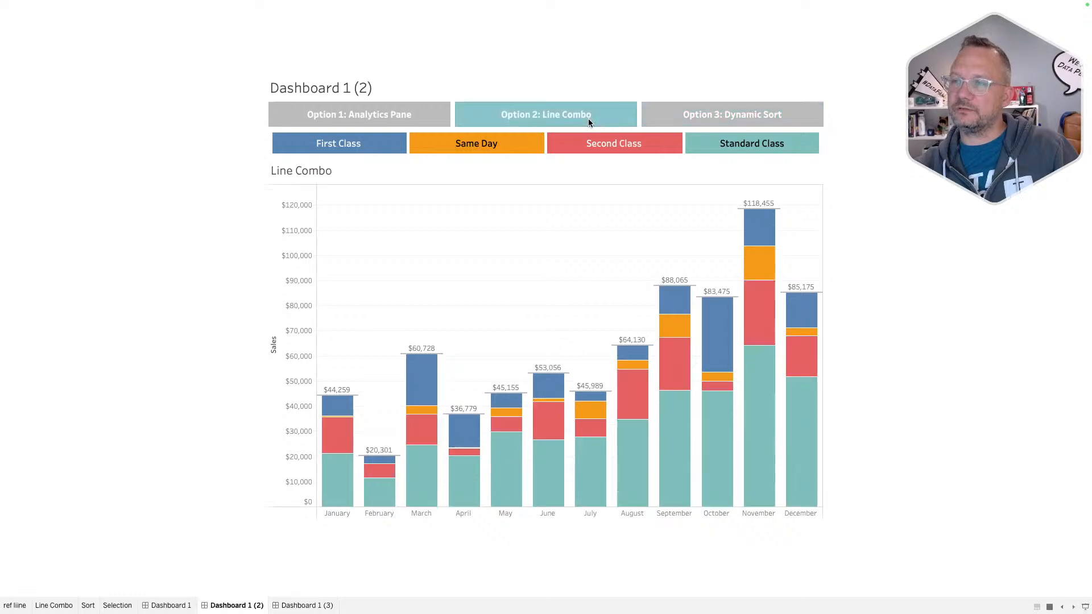
pyautogui.click(432, 115)
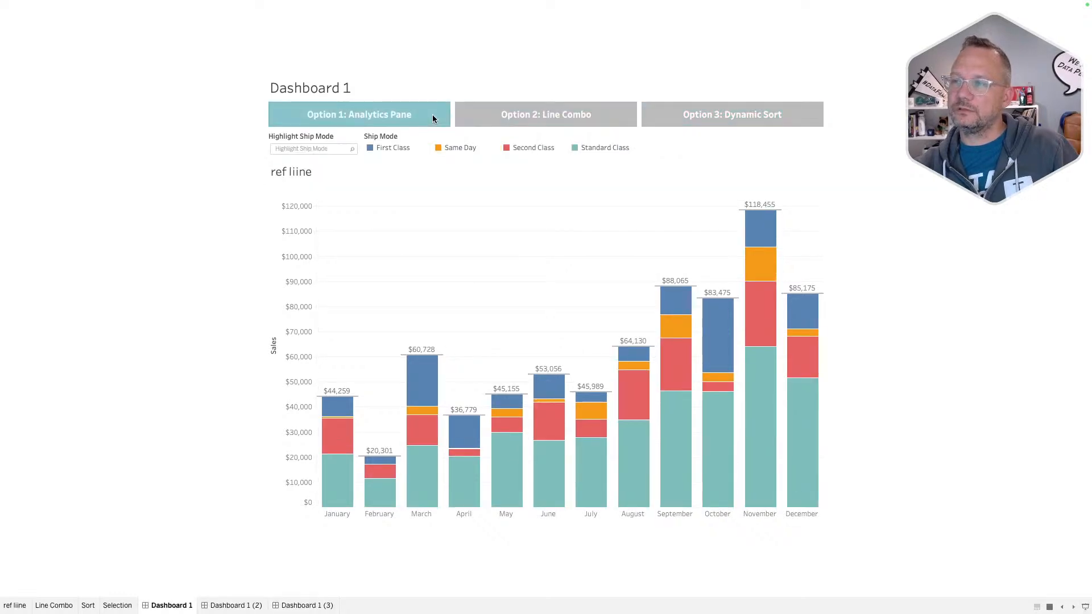
# - Cycle twice through Option 2, Option 3, Option 2 and Option 1 with the navigation buttons, exit presentation mode and deselect the dashboard objects
pyautogui.click(504, 112)
pyautogui.click(682, 118)
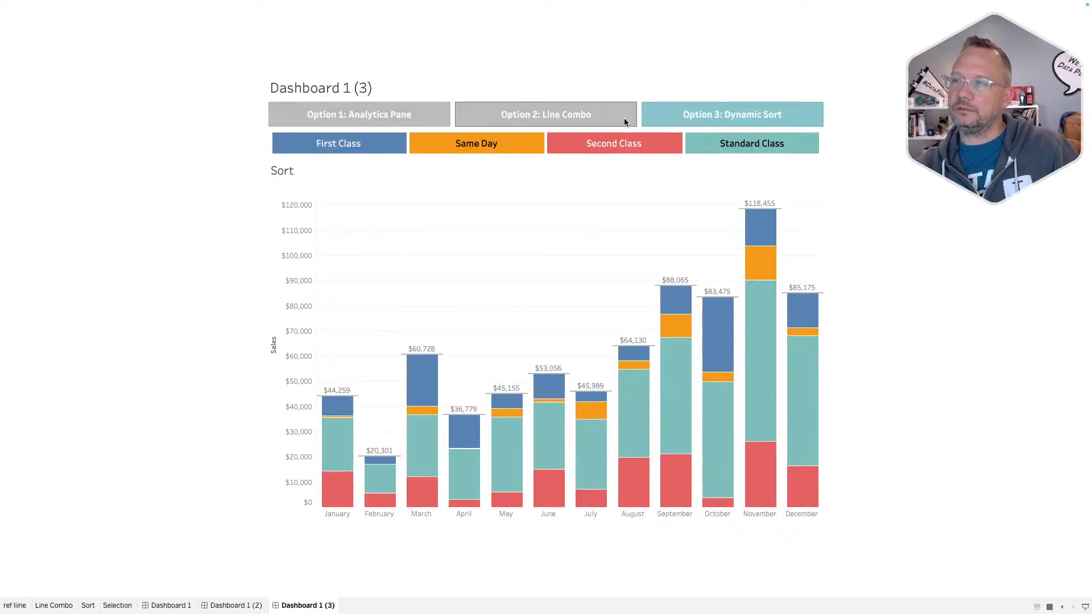
pyautogui.click(605, 108)
pyautogui.click(416, 114)
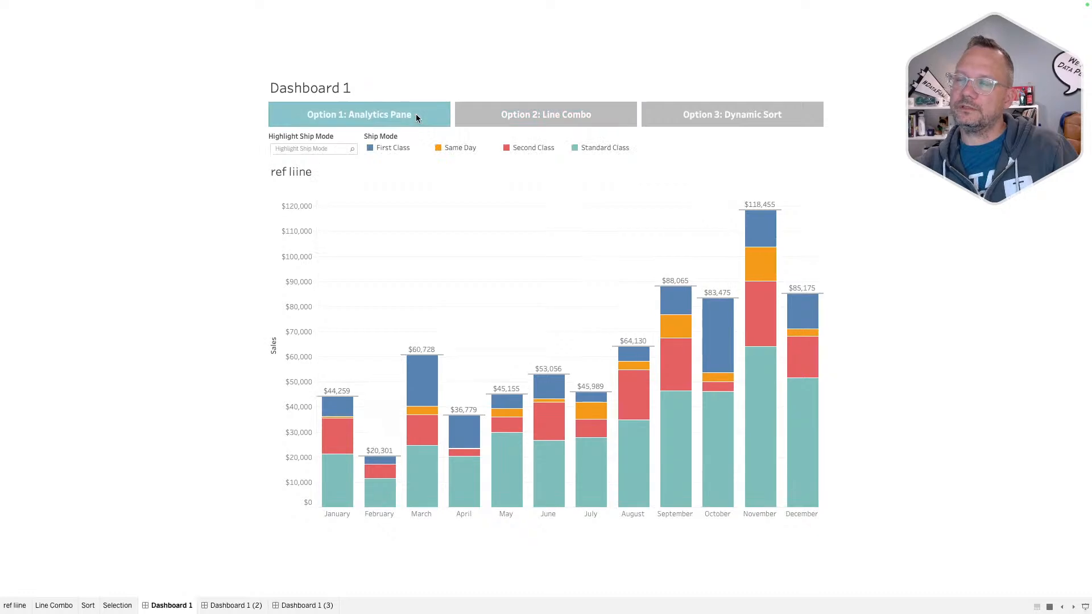
pyautogui.click(464, 115)
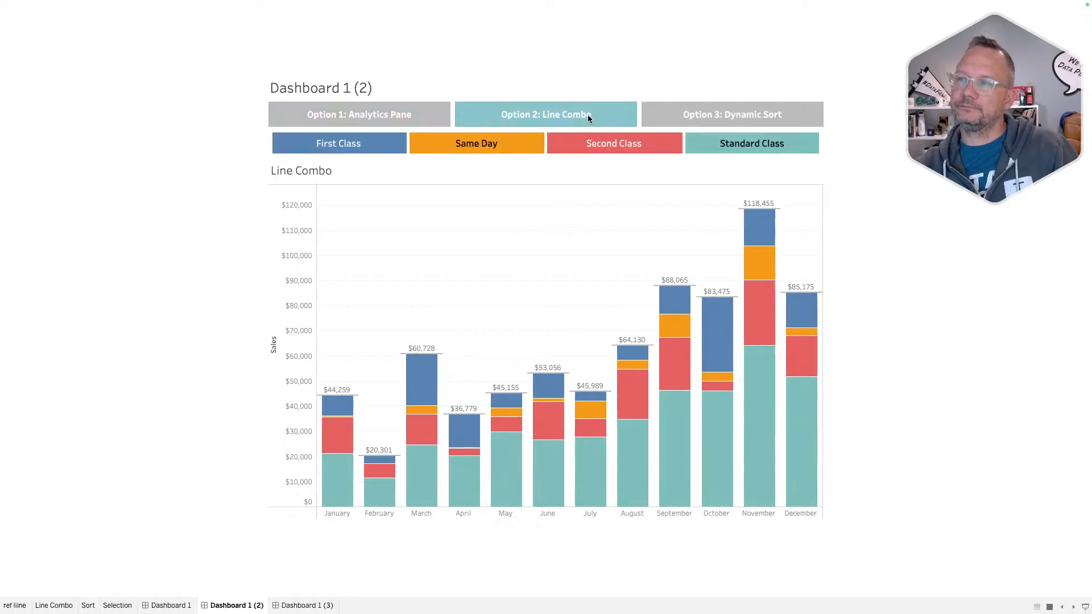
pyautogui.click(671, 116)
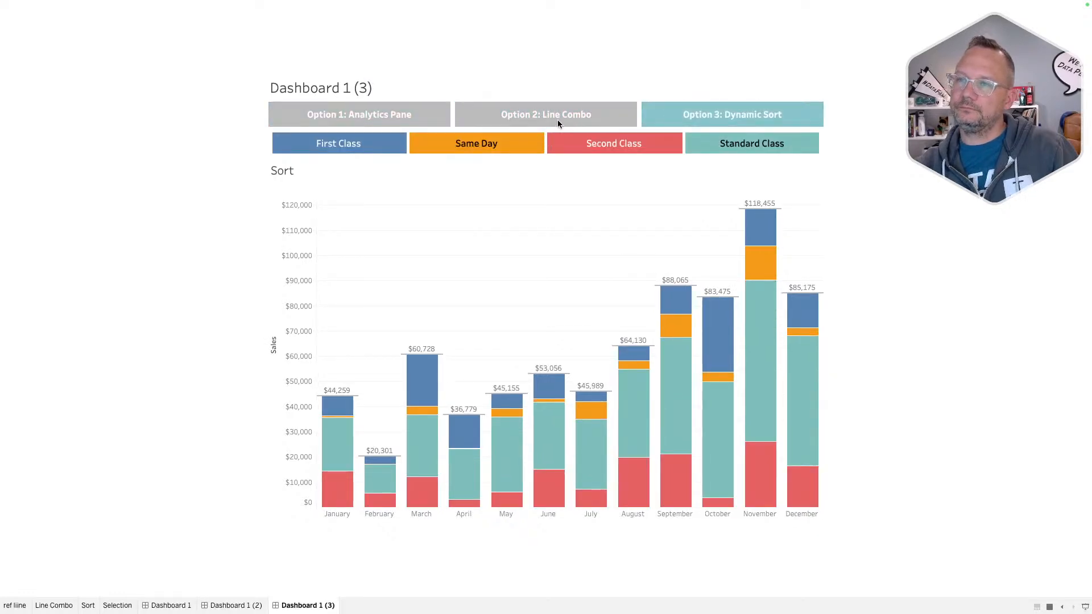
pyautogui.click(478, 111)
pyautogui.click(432, 113)
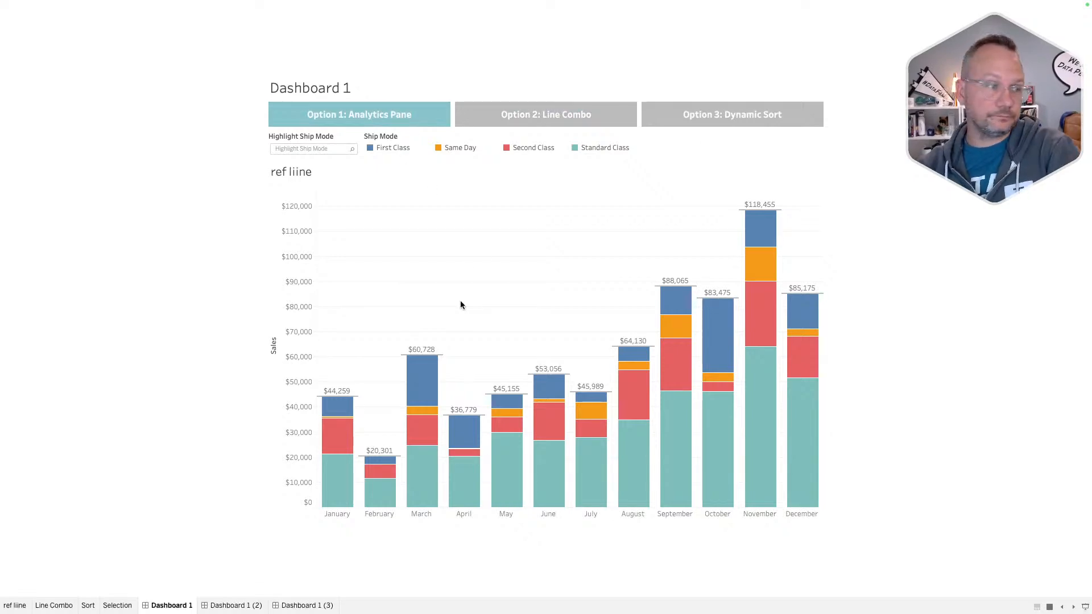
pyautogui.press('Escape')
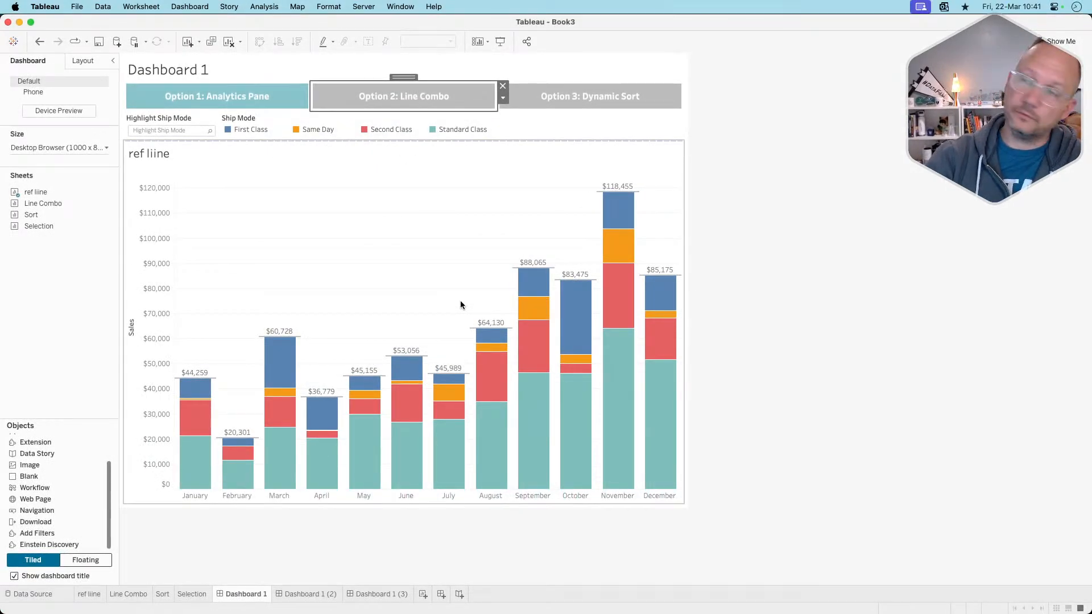
pyautogui.click(781, 368)
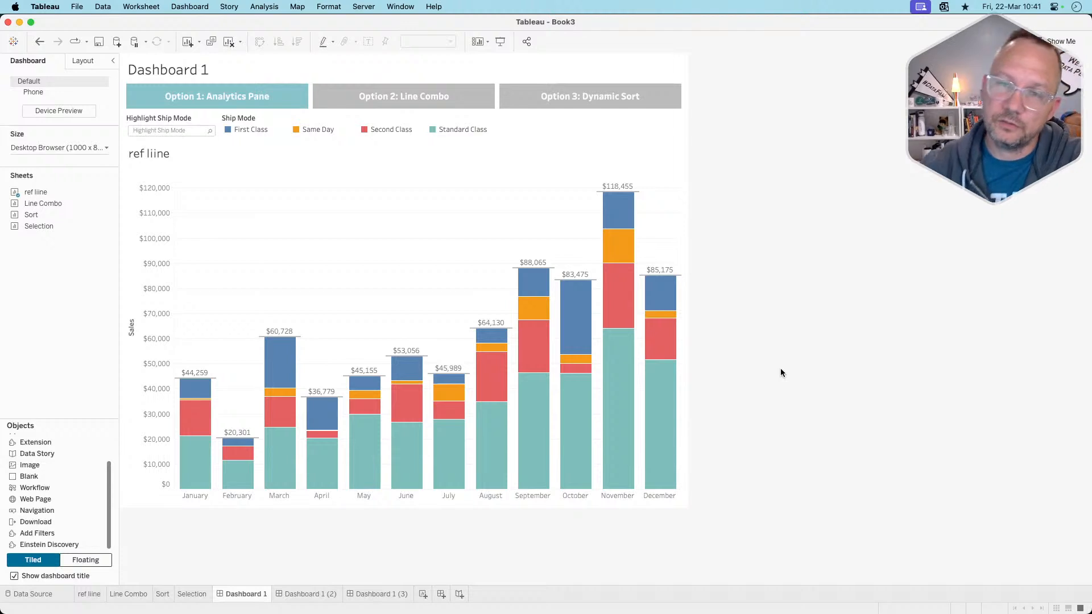